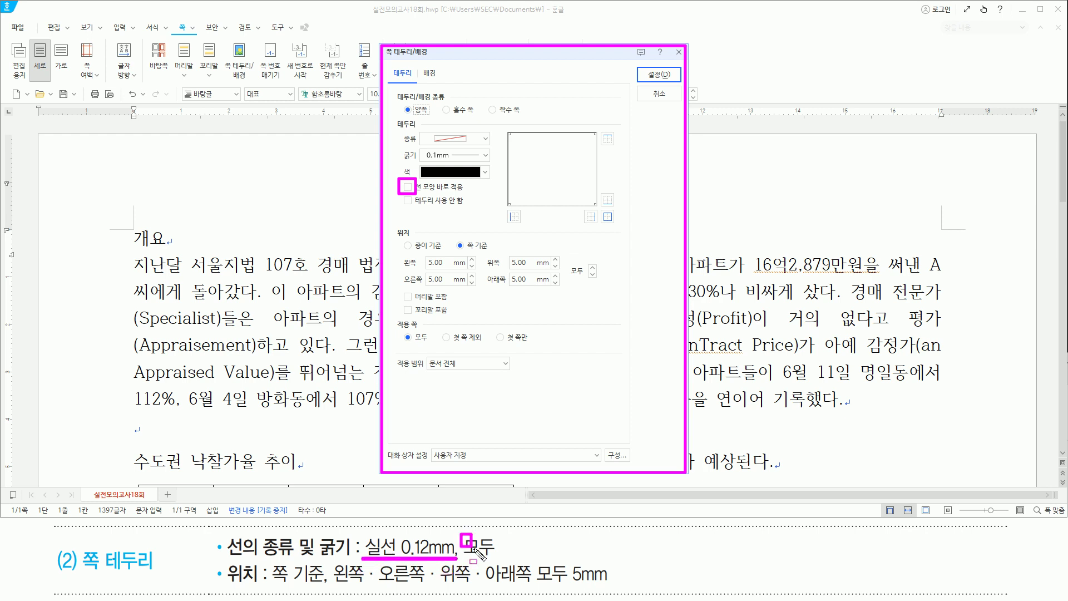
Choose a solid border line 0.12mm thick for the page border
{"action": "left_click_drag", "start_coordinate": [419, 131], "coordinate": [491, 148]}
{"action": "key", "text": "Escape"}
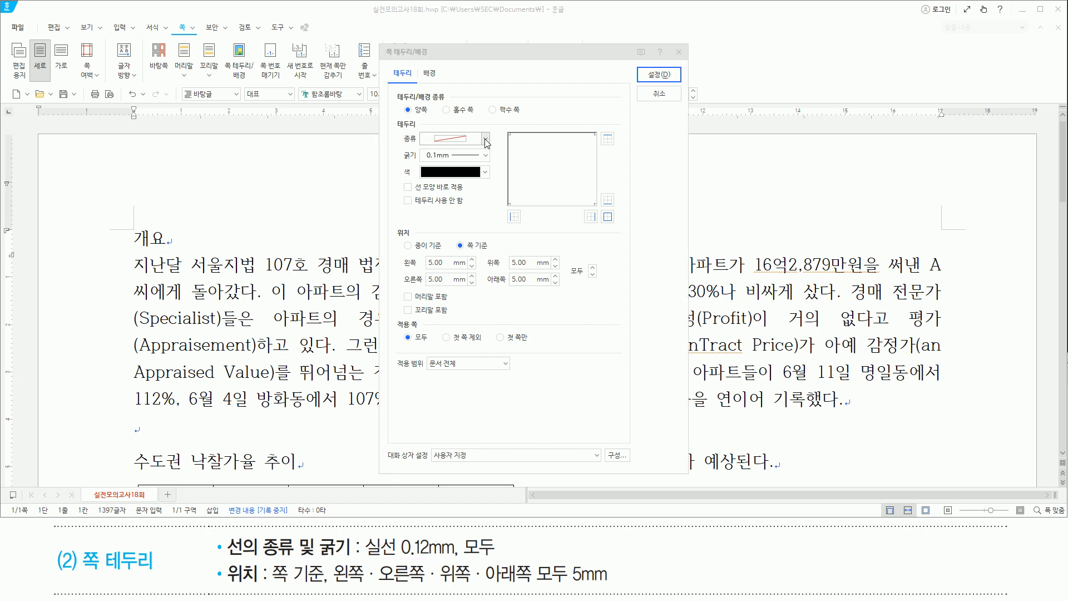
{"action": "left_click", "coordinate": [486, 139]}
{"action": "left_click", "coordinate": [467, 175]}
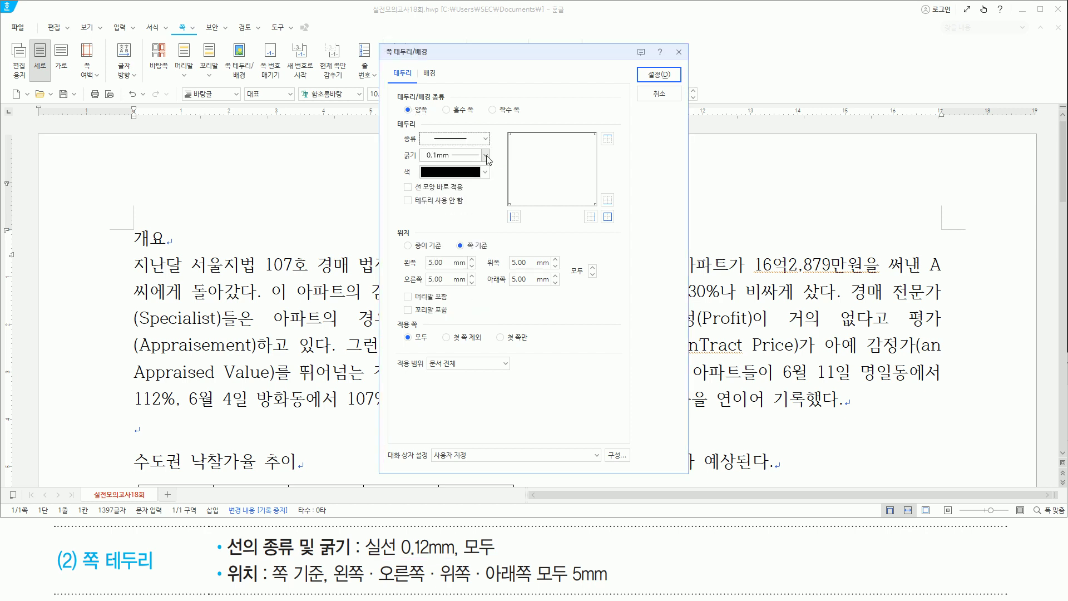
{"action": "left_click", "coordinate": [484, 155]}
{"action": "left_click", "coordinate": [476, 190]}
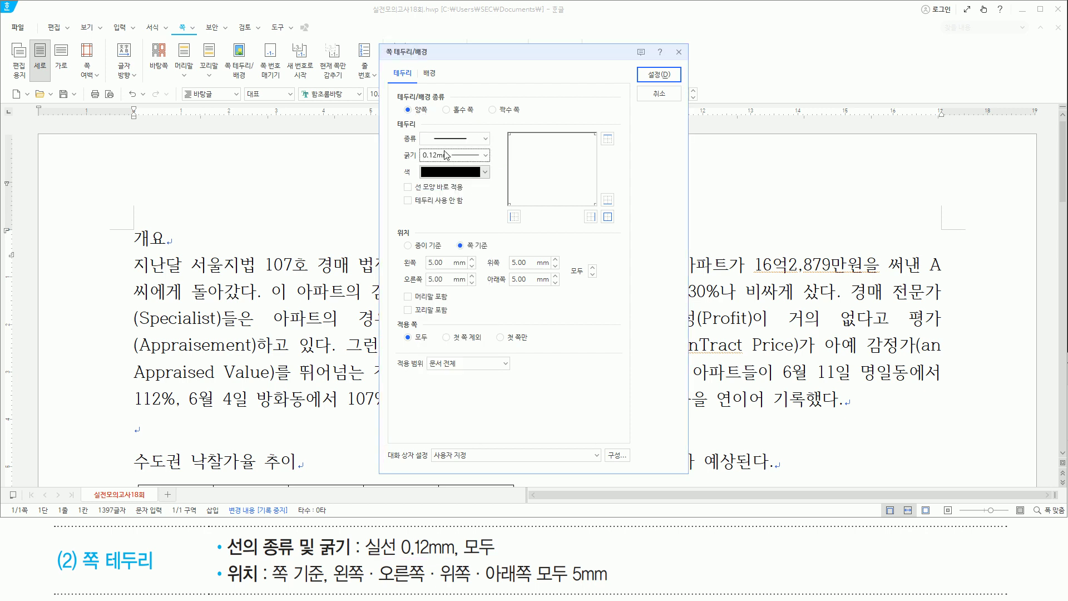
{"action": "mouse_move", "coordinate": [407, 127]}
{"action": "left_mouse_down"}
{"action": "mouse_move", "coordinate": [489, 172]}
{"action": "mouse_move", "coordinate": [500, 167]}
{"action": "left_mouse_up"}
Apply the border to all four sides, keeping the 5mm page offset, and confirm
{"action": "mouse_move", "coordinate": [598, 205]}
{"action": "left_mouse_down"}
{"action": "mouse_move", "coordinate": [620, 225]}
{"action": "mouse_move", "coordinate": [603, 230]}
{"action": "left_mouse_up"}
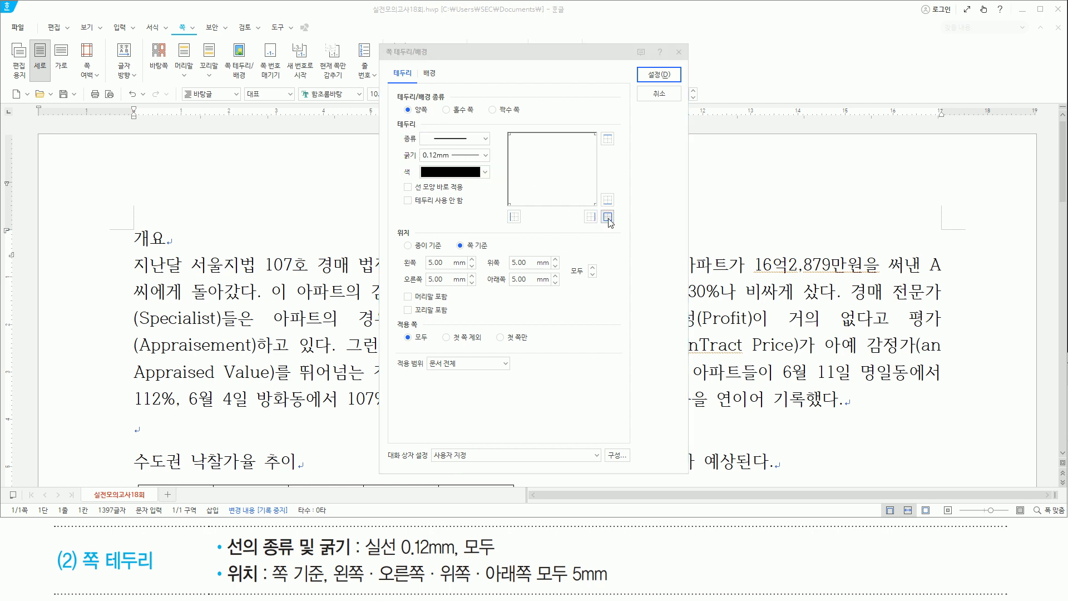
{"action": "left_click", "coordinate": [607, 217]}
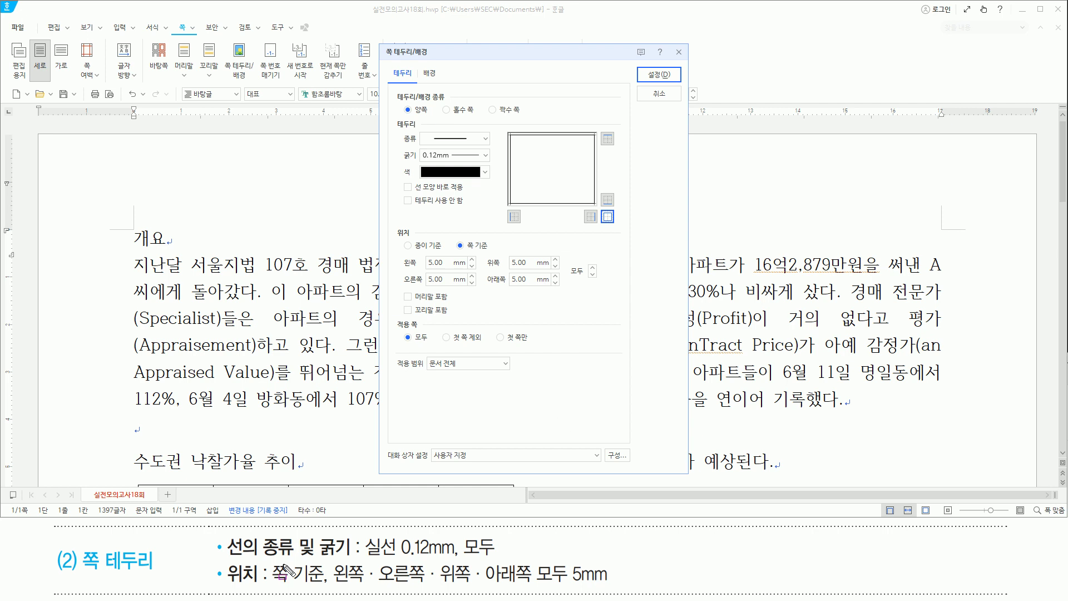
{"action": "mouse_move", "coordinate": [270, 559]}
{"action": "left_mouse_down"}
{"action": "mouse_move", "coordinate": [295, 588]}
{"action": "mouse_move", "coordinate": [627, 589]}
{"action": "left_mouse_up"}
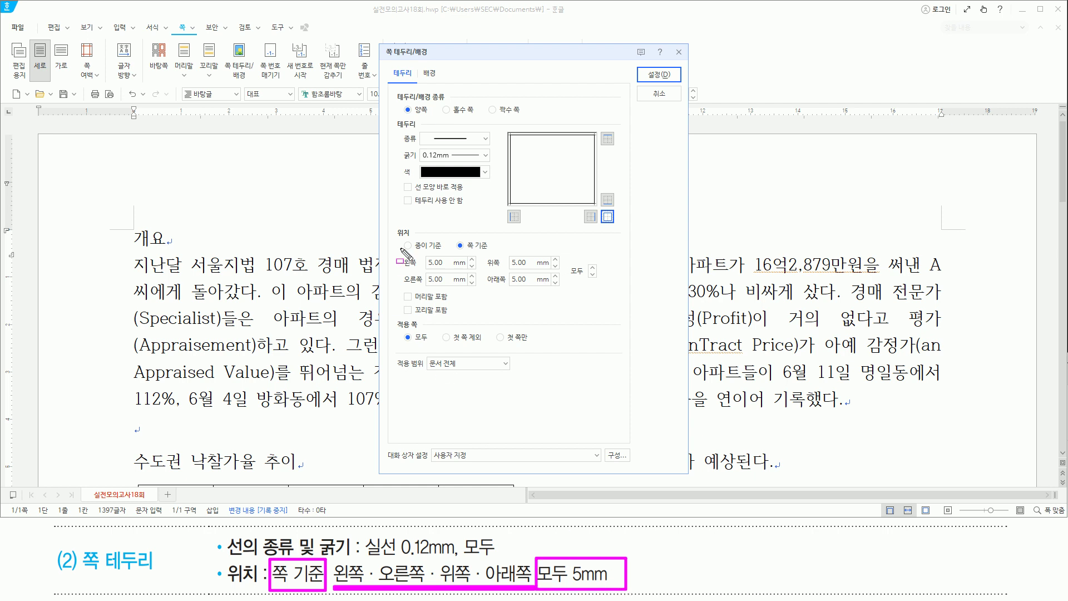
{"action": "left_click_drag", "start_coordinate": [391, 238], "coordinate": [602, 290]}
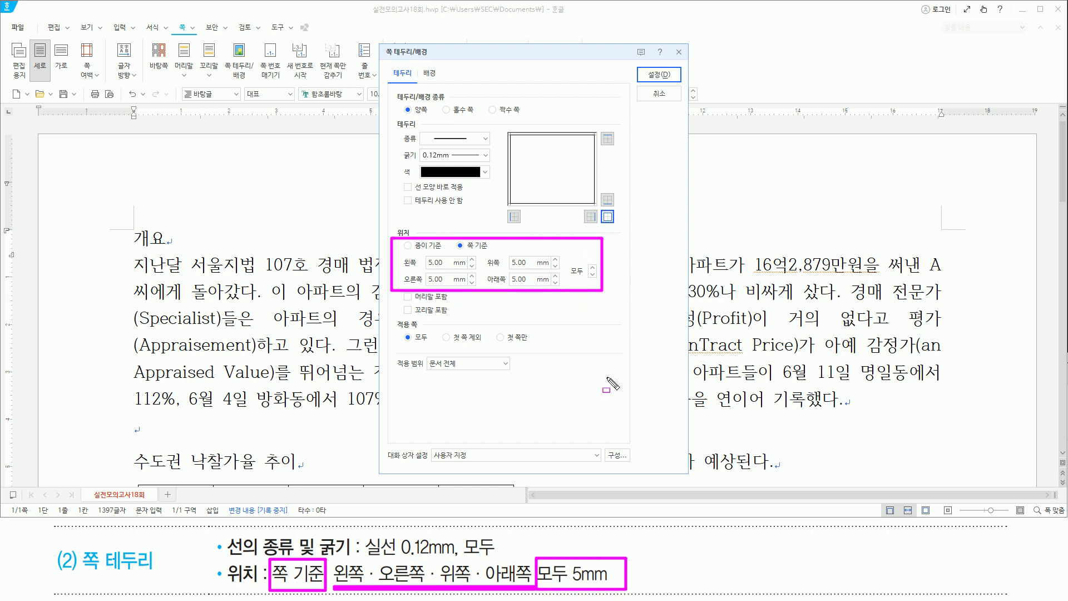
{"action": "left_click_drag", "start_coordinate": [644, 68], "coordinate": [674, 83]}
{"action": "key", "text": "Escape"}
{"action": "left_click", "coordinate": [660, 75]}
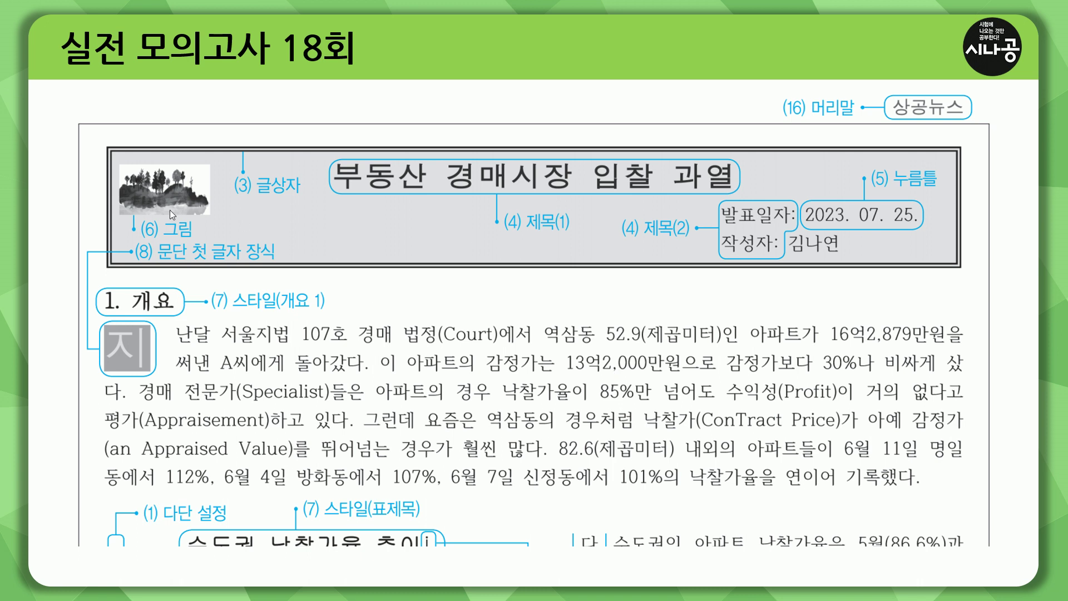
{"action": "mouse_move", "coordinate": [107, 142]}
{"action": "left_mouse_down"}
{"action": "mouse_move", "coordinate": [514, 257]}
{"action": "mouse_move", "coordinate": [971, 286]}
{"action": "mouse_move", "coordinate": [959, 272]}
{"action": "left_mouse_up"}
{"action": "key", "text": "Escape"}
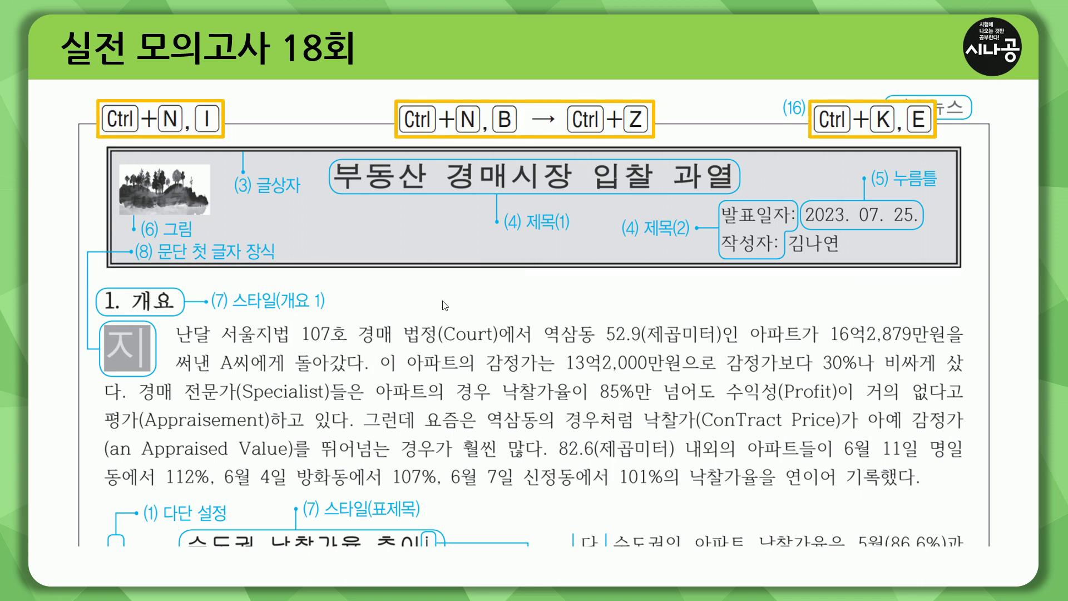
{"action": "mouse_move", "coordinate": [338, 193]}
{"action": "left_mouse_down"}
{"action": "mouse_move", "coordinate": [731, 194]}
{"action": "mouse_move", "coordinate": [734, 259]}
{"action": "mouse_move", "coordinate": [927, 261]}
{"action": "left_mouse_up"}
{"action": "left_click_drag", "start_coordinate": [805, 225], "coordinate": [926, 226]}
{"action": "left_click_drag", "start_coordinate": [866, 164], "coordinate": [946, 195]}
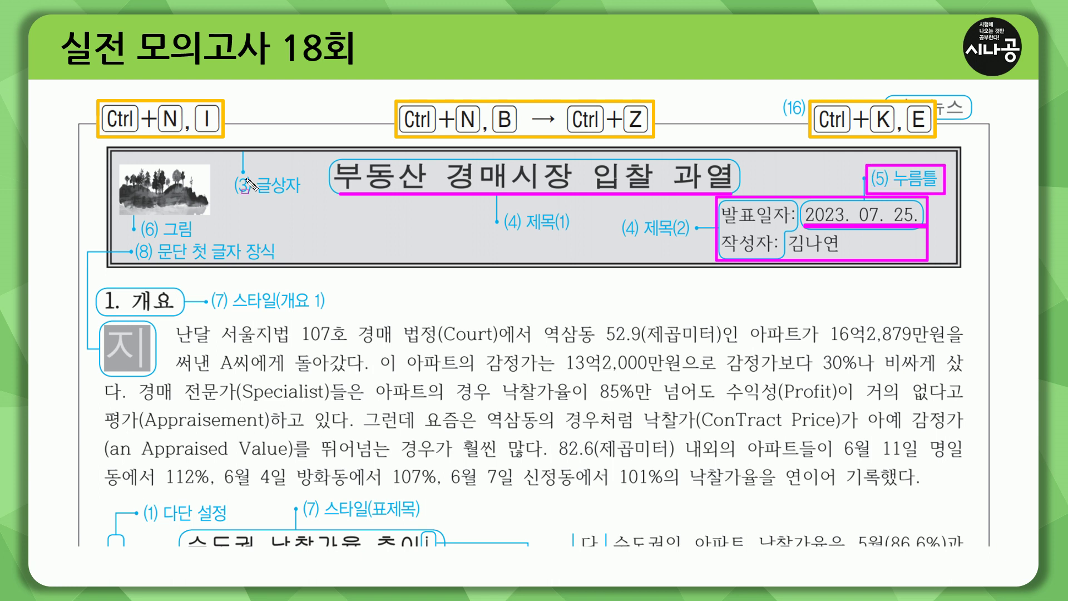
{"action": "mouse_move", "coordinate": [120, 164]}
{"action": "left_mouse_down"}
{"action": "mouse_move", "coordinate": [133, 211]}
{"action": "mouse_move", "coordinate": [212, 219]}
{"action": "left_mouse_up"}
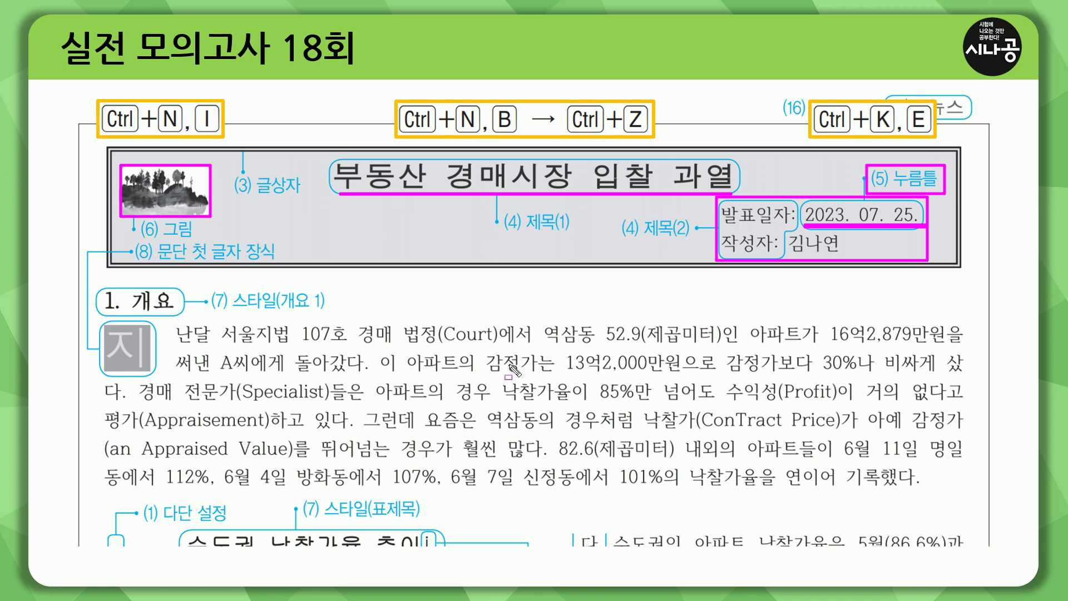
{"action": "key", "text": "Escape"}
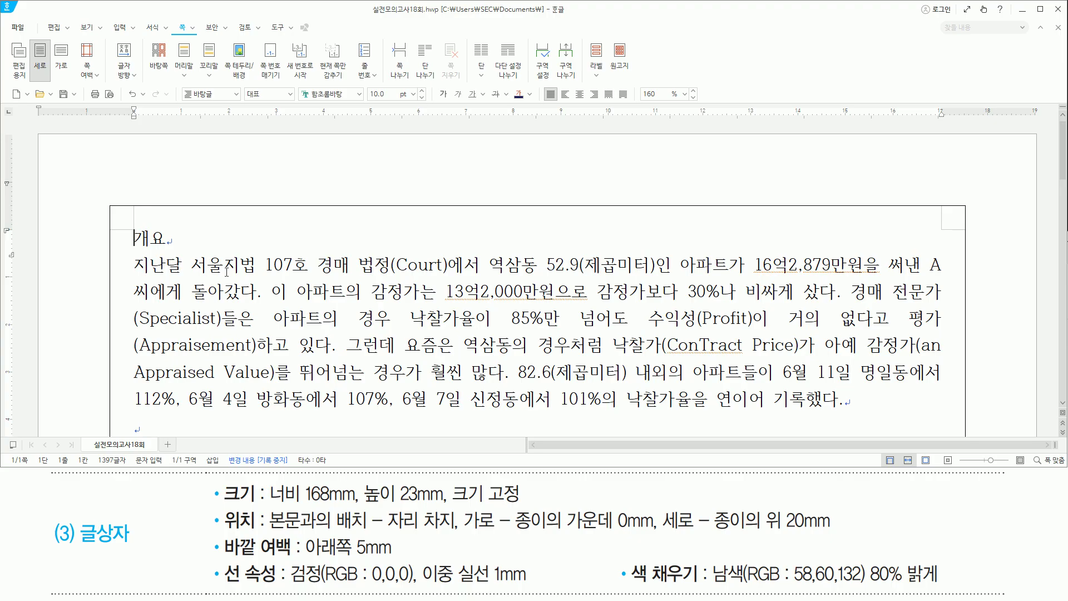
Insert a text box above 개요 and type the title 부동산 경매시장 입찰 과열
{"action": "key", "text": "ctrl+n"}
{"action": "key", "text": "b"}
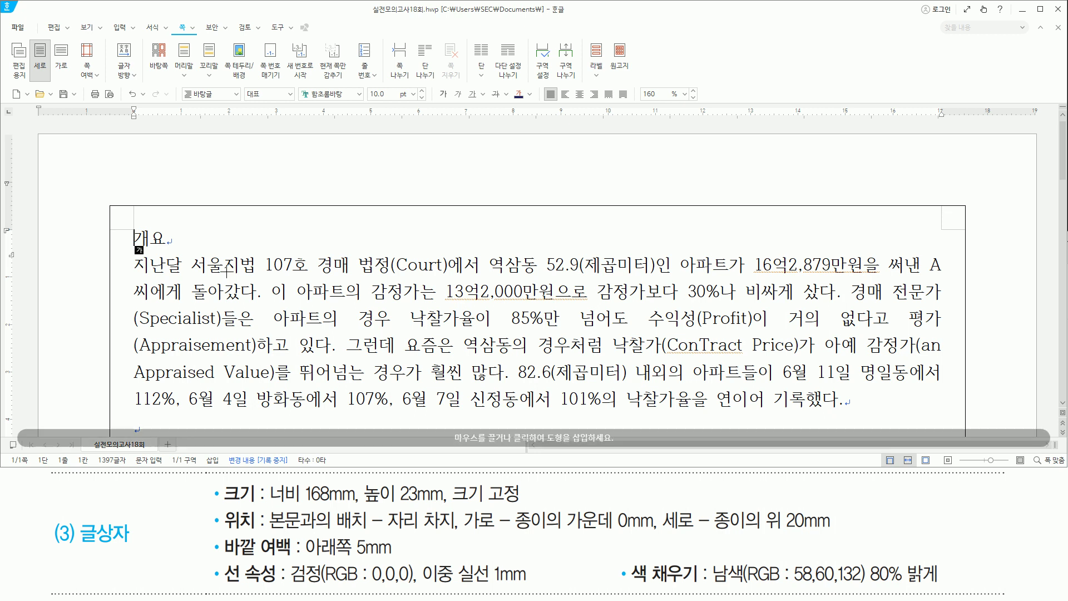
{"action": "left_click", "coordinate": [227, 271]}
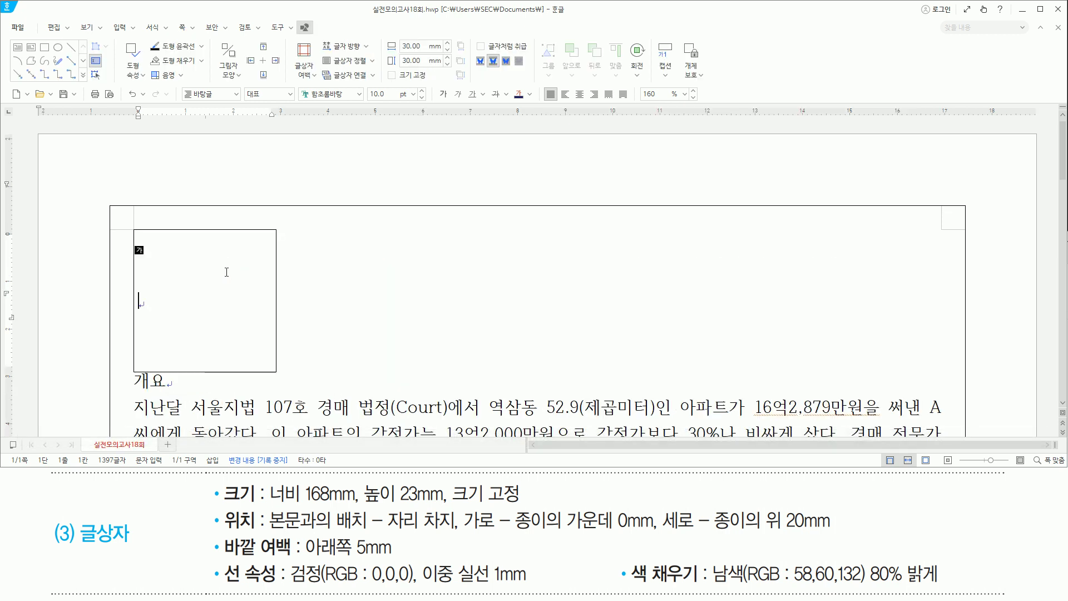
{"action": "type", "text": "부동산 경매시장"}
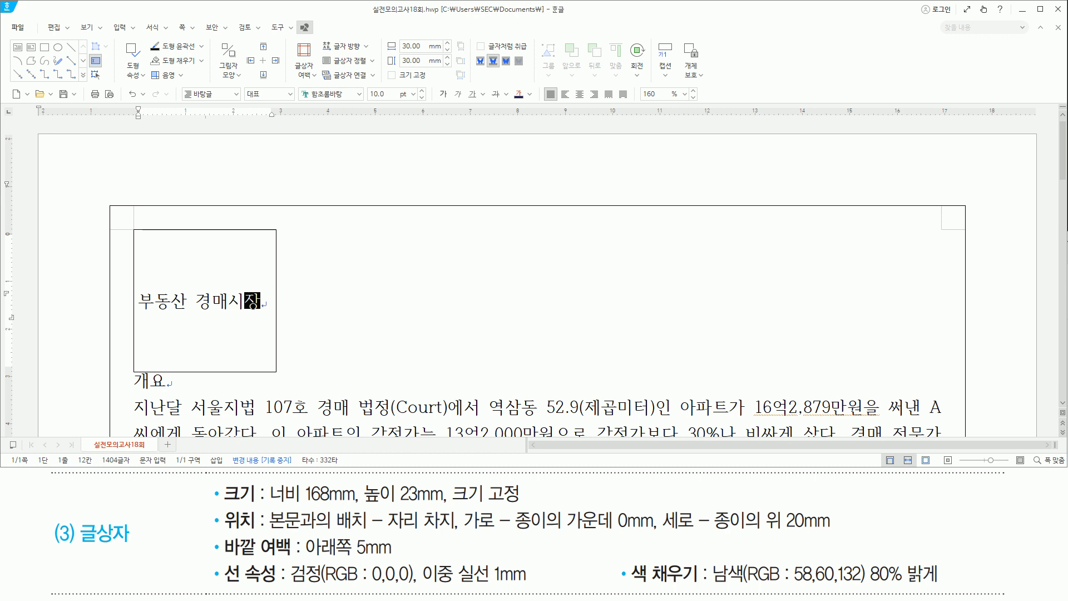
{"action": "type", "text": " 입찰 ㄱ"}
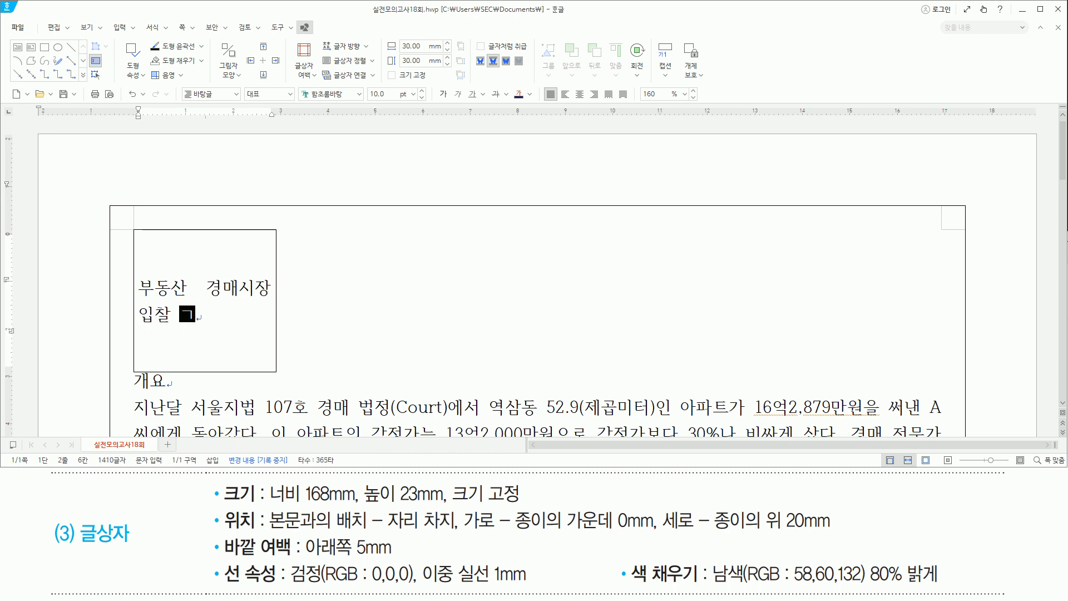
{"action": "type", "text": "열"}
{"action": "key", "text": "Return"}
Add a 발표일자: line and a 작성자: line with the author's name below the title
{"action": "type", "text": "바ㄹ표일자"}
{"action": "type", "text": ":"}
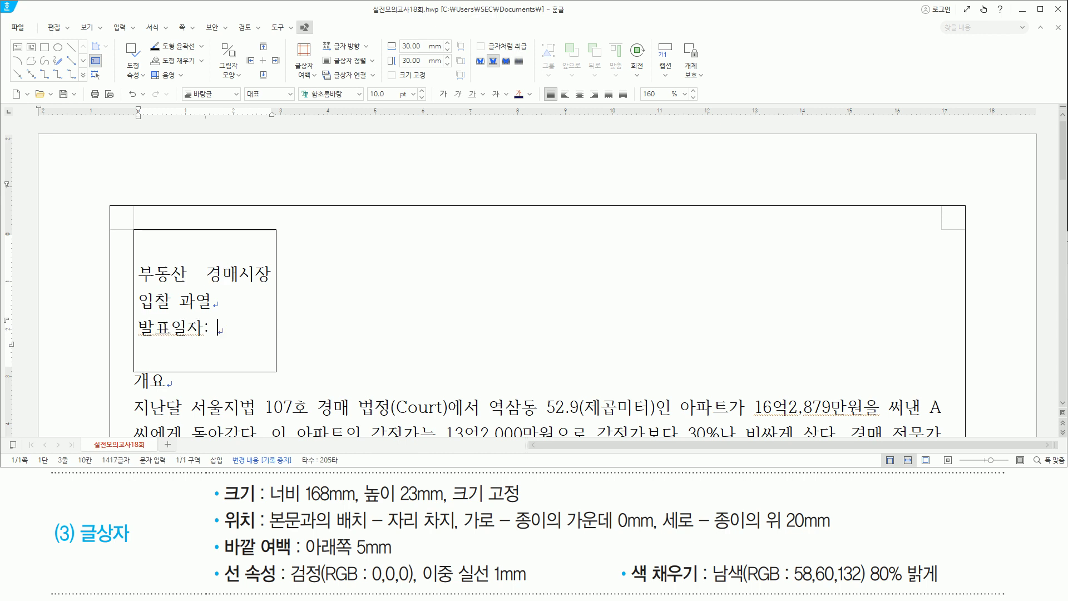
{"action": "key", "text": "Return"}
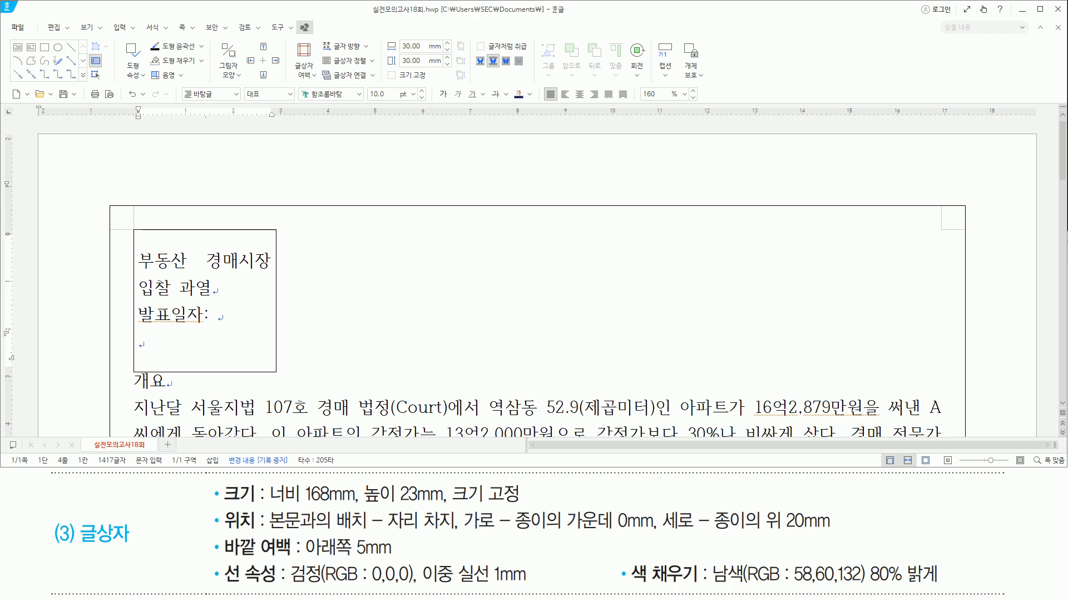
{"action": "type", "text": "작성자"}
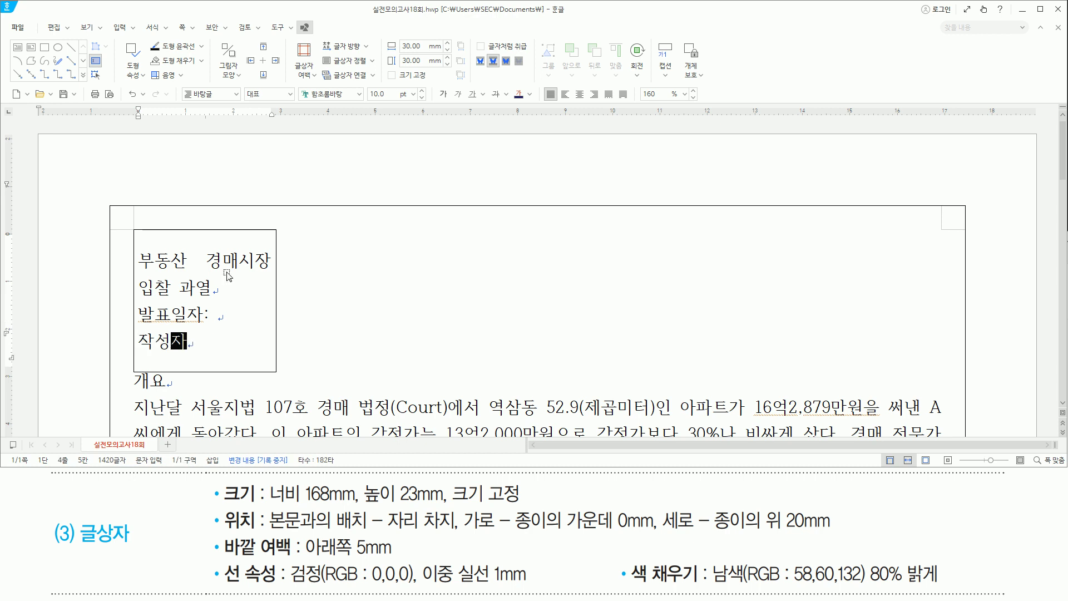
{"action": "type", "text": ": 김나연"}
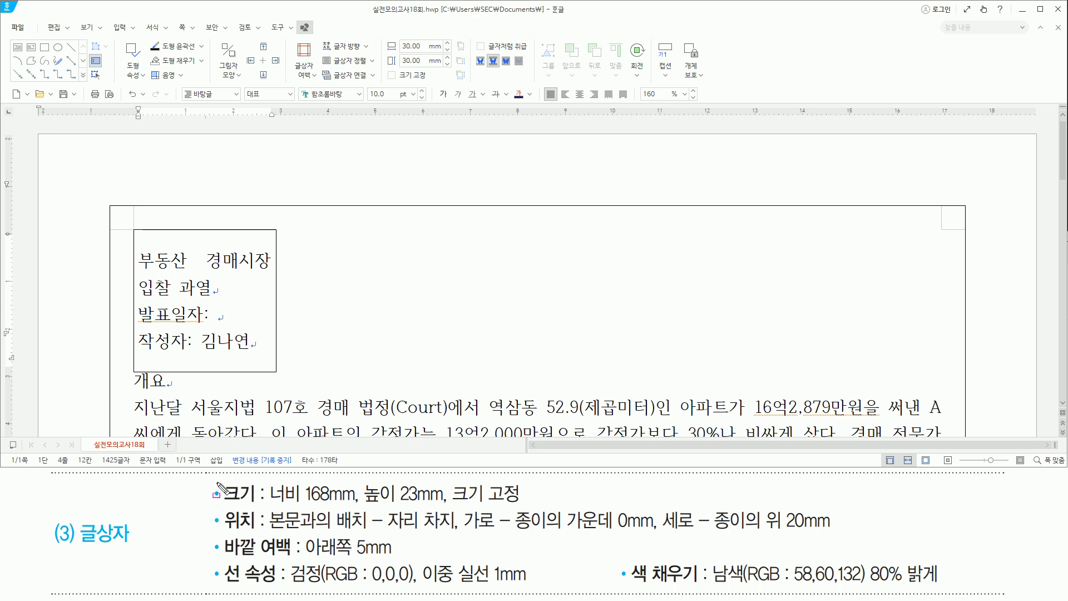
{"action": "left_click_drag", "start_coordinate": [213, 480], "coordinate": [945, 590]}
{"action": "left_click", "coordinate": [401, 2]}
Fix the text box size at 168 × 23 mm in its object properties
{"action": "key", "text": "ctrl+n"}
{"action": "key", "text": "k"}
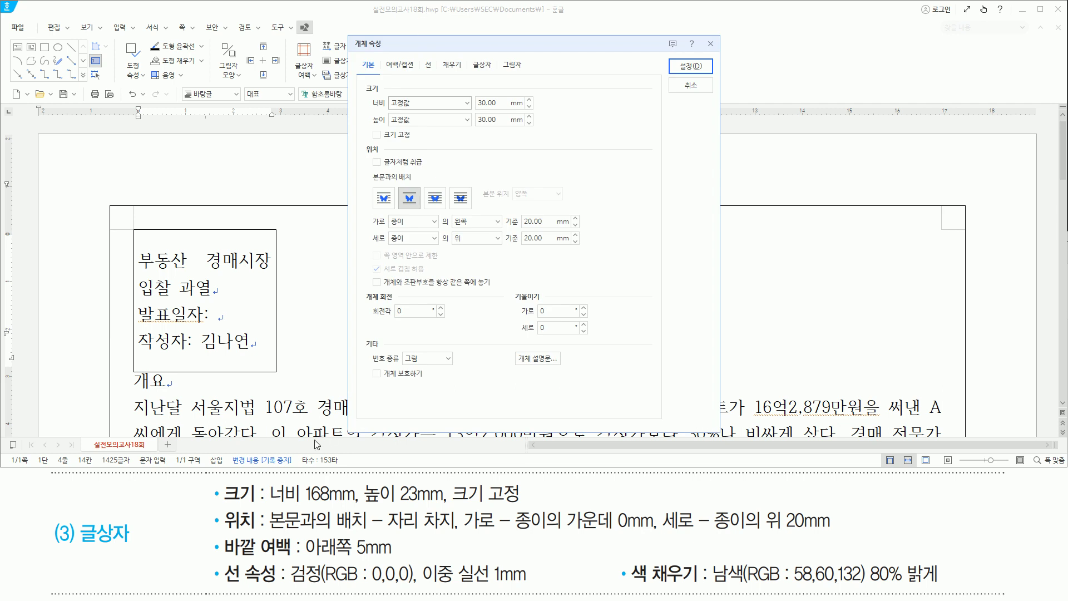
{"action": "left_click_drag", "start_coordinate": [271, 504], "coordinate": [531, 503]}
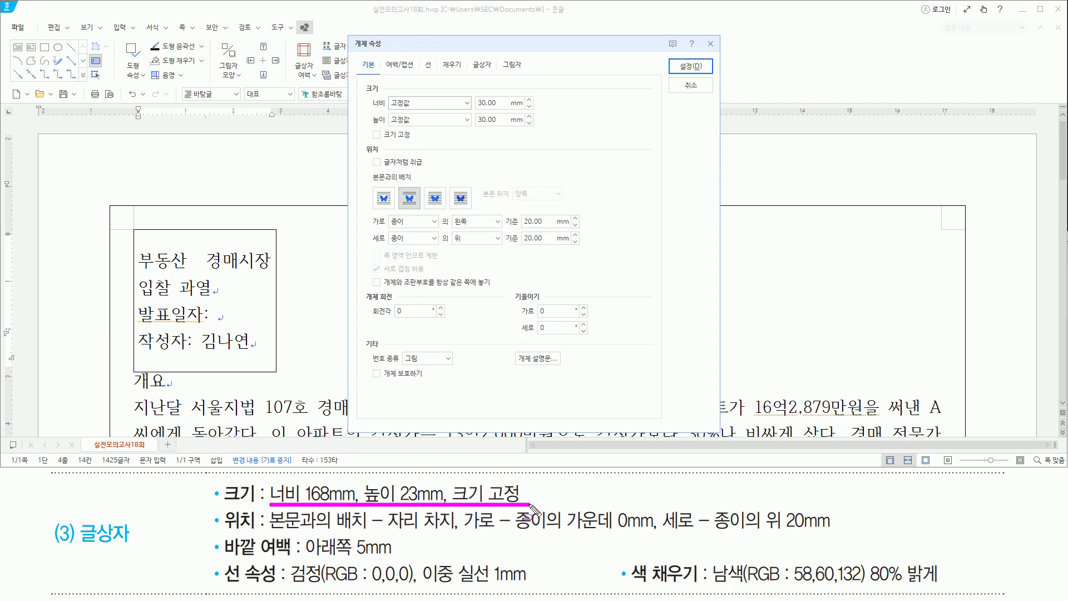
{"action": "key", "text": "Escape"}
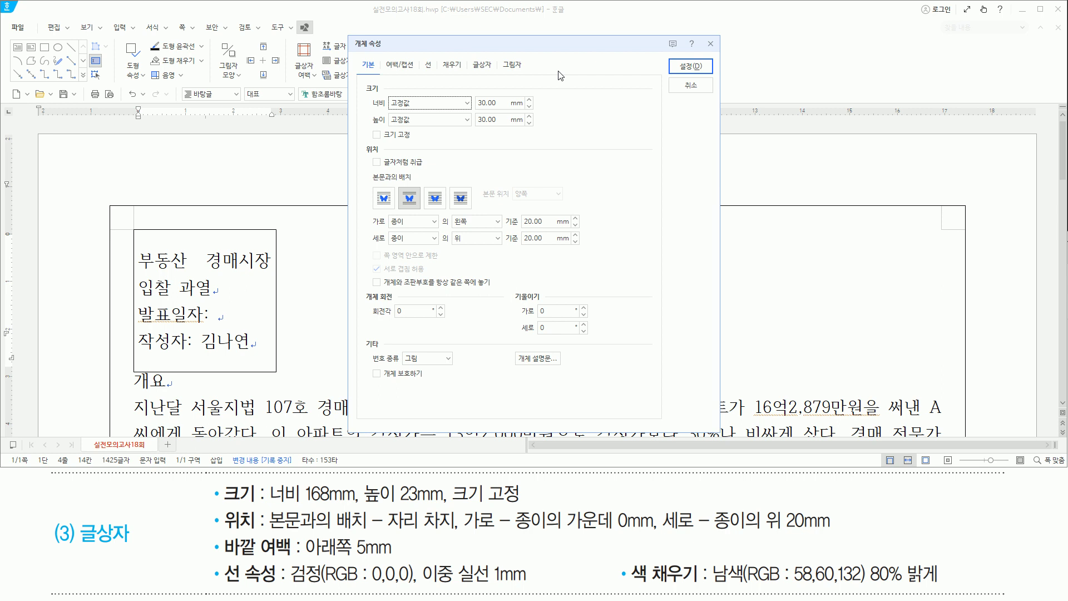
{"action": "key", "text": "Tab"}
{"action": "type", "text": "168"}
{"action": "key", "text": "Tab"}
{"action": "key", "text": "Tab"}
{"action": "type", "text": "23"}
{"action": "key", "text": "Tab"}
{"action": "key", "text": "space"}
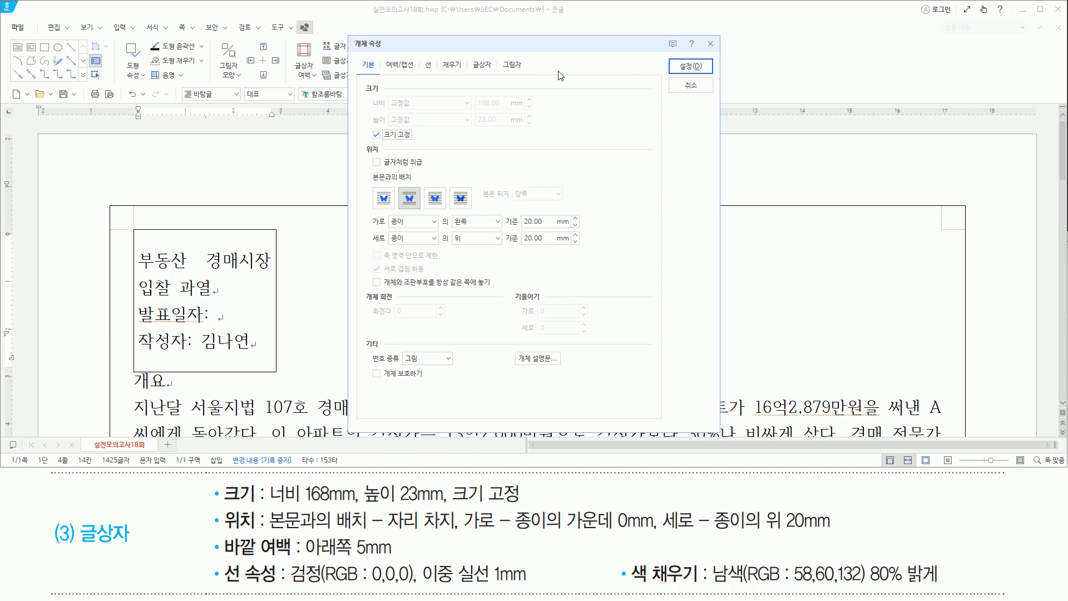
Position the box at 종이 가운데 0 mm horizontally and 종이 위 20 mm vertically
{"action": "key", "text": "ctrl+2"}
{"action": "mouse_move", "coordinate": [365, 93]}
{"action": "left_mouse_down"}
{"action": "mouse_move", "coordinate": [503, 140]}
{"action": "mouse_move", "coordinate": [546, 139]}
{"action": "left_mouse_up"}
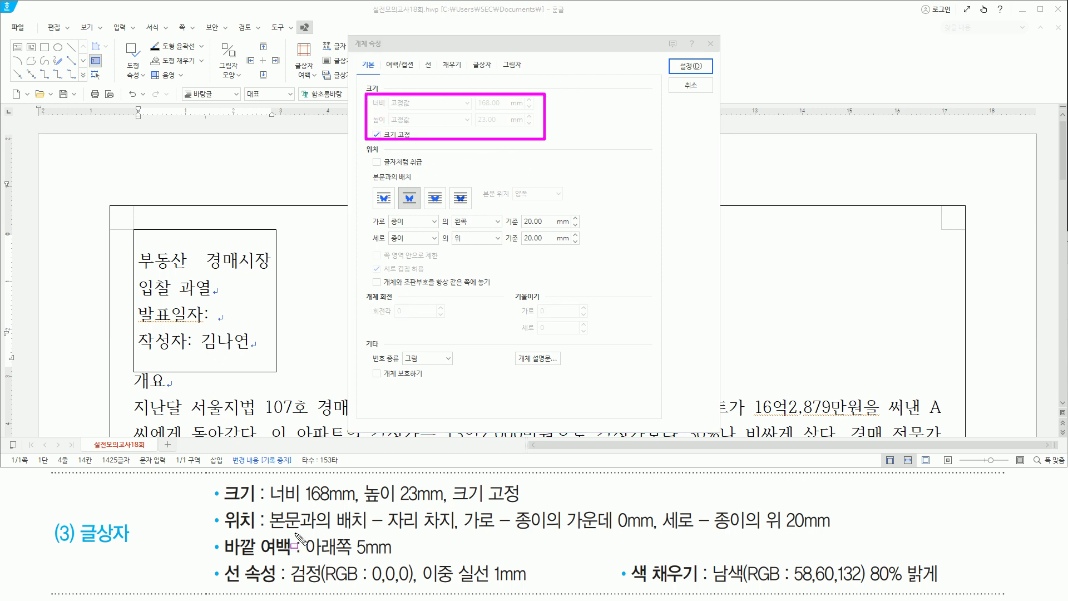
{"action": "left_click_drag", "start_coordinate": [391, 532], "coordinate": [452, 532]}
{"action": "left_click_drag", "start_coordinate": [402, 188], "coordinate": [419, 211]}
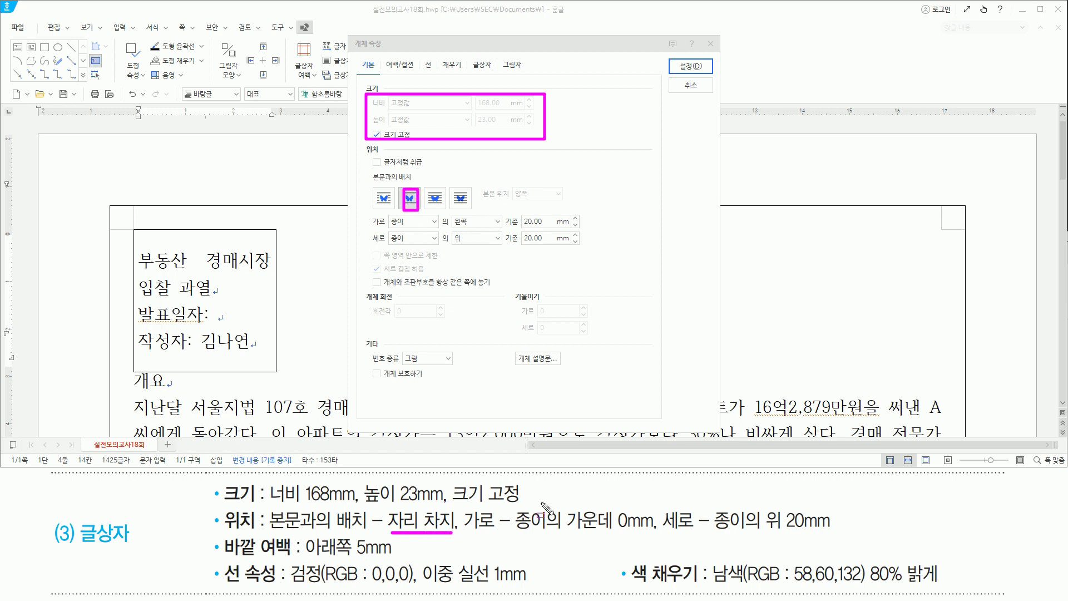
{"action": "left_click_drag", "start_coordinate": [511, 531], "coordinate": [658, 531]}
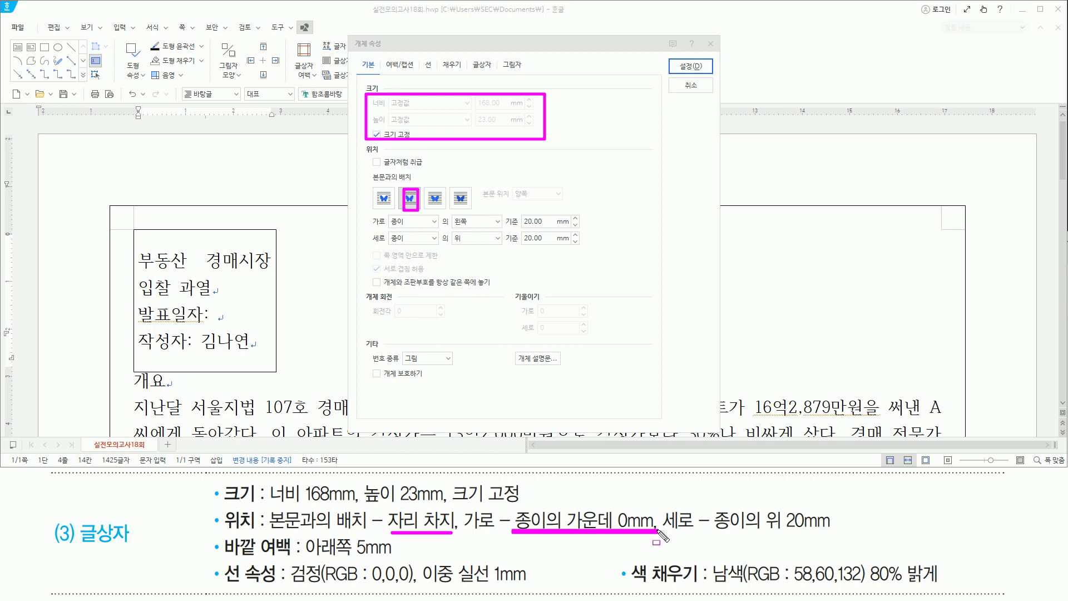
{"action": "left_click_drag", "start_coordinate": [385, 227], "coordinate": [492, 228]}
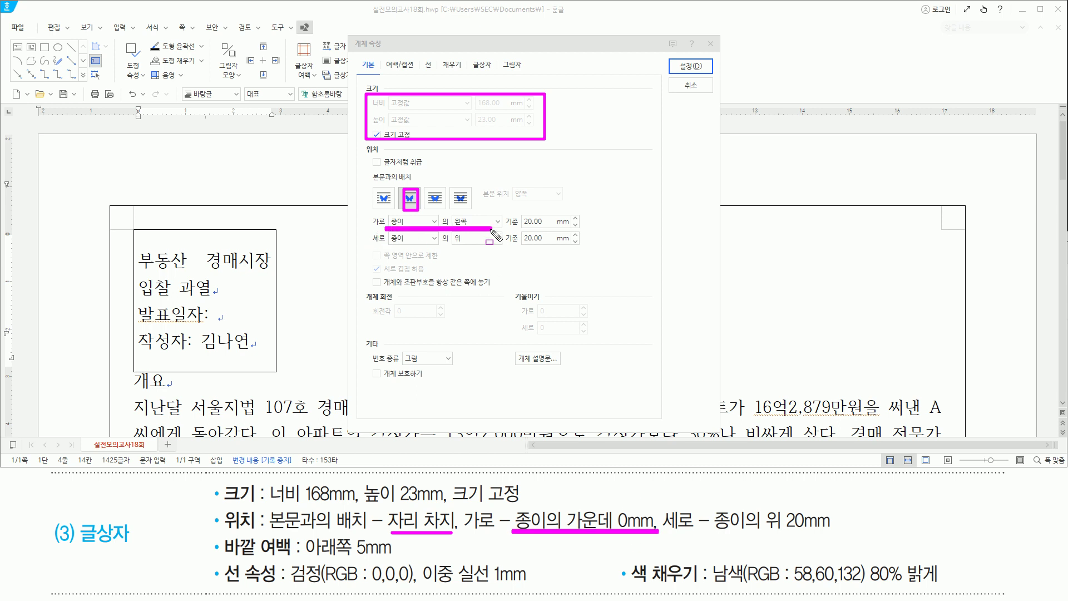
{"action": "left_click", "coordinate": [492, 222]}
{"action": "left_click", "coordinate": [478, 247]}
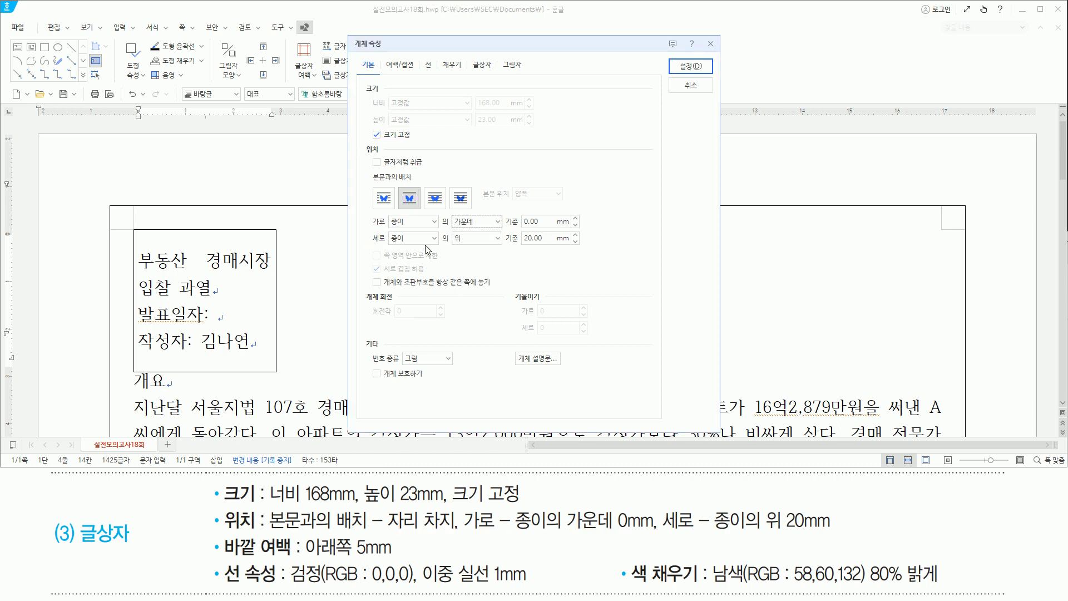
{"action": "left_click_drag", "start_coordinate": [385, 227], "coordinate": [567, 227]}
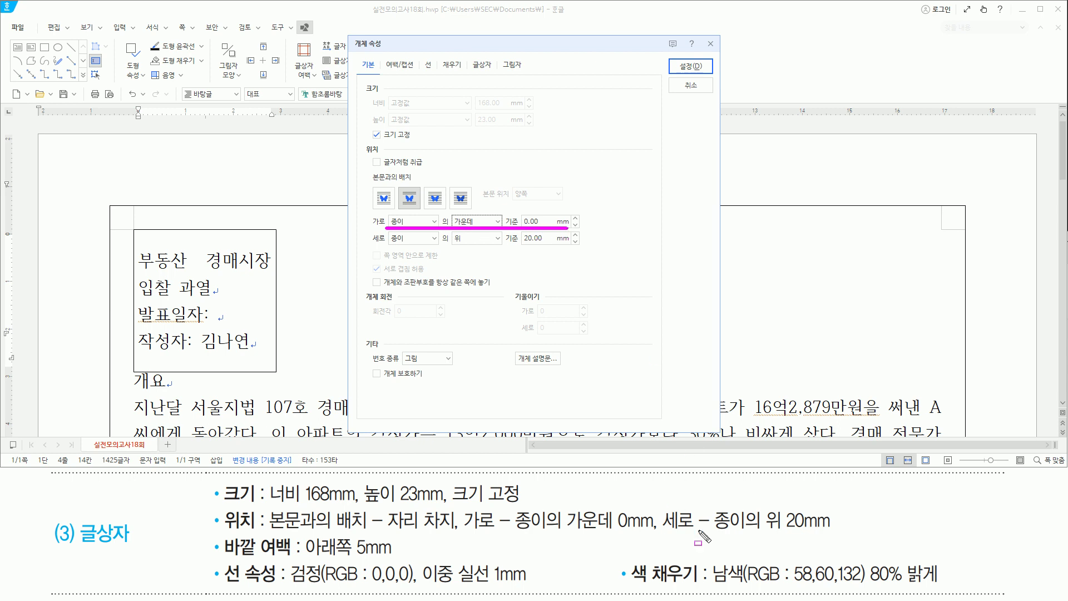
{"action": "left_click_drag", "start_coordinate": [714, 534], "coordinate": [834, 534]}
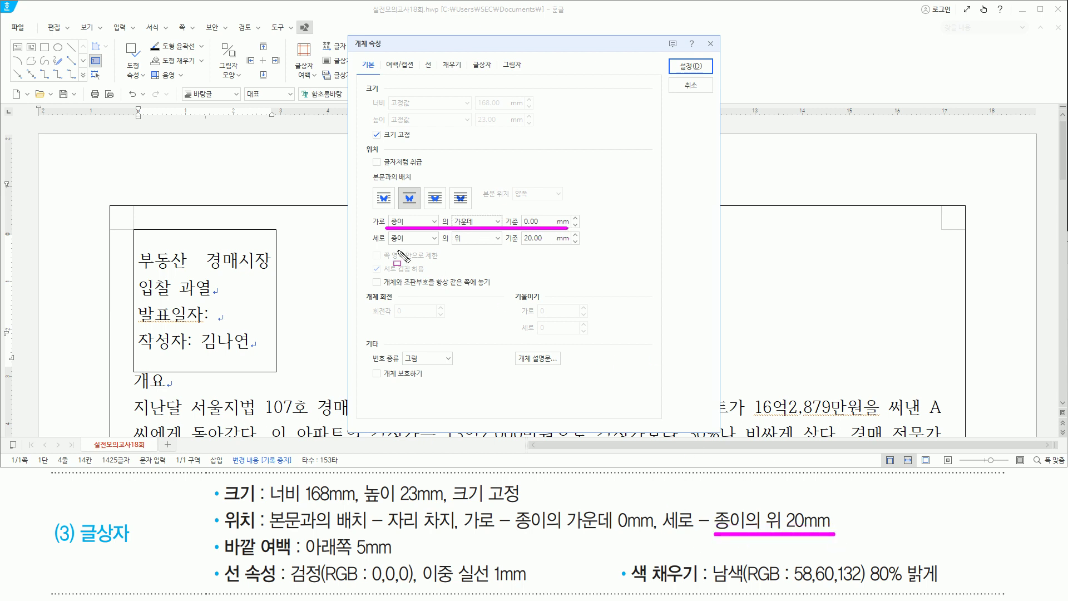
{"action": "left_click_drag", "start_coordinate": [388, 249], "coordinate": [566, 249]}
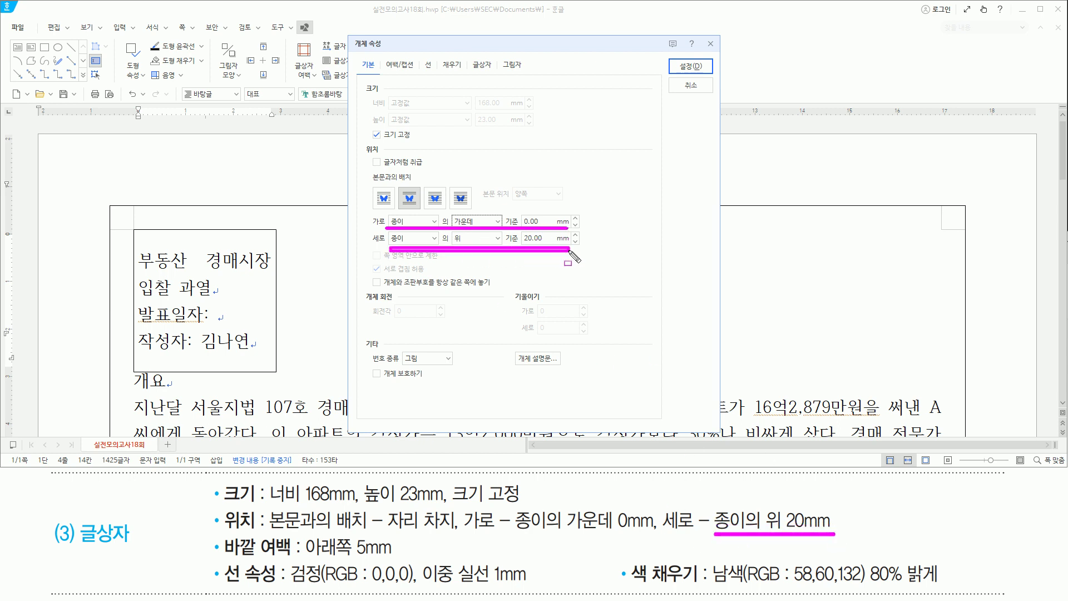
{"action": "mouse_move", "coordinate": [222, 530]}
{"action": "left_mouse_down"}
{"action": "mouse_move", "coordinate": [235, 560]}
{"action": "mouse_move", "coordinate": [388, 555]}
{"action": "left_mouse_up"}
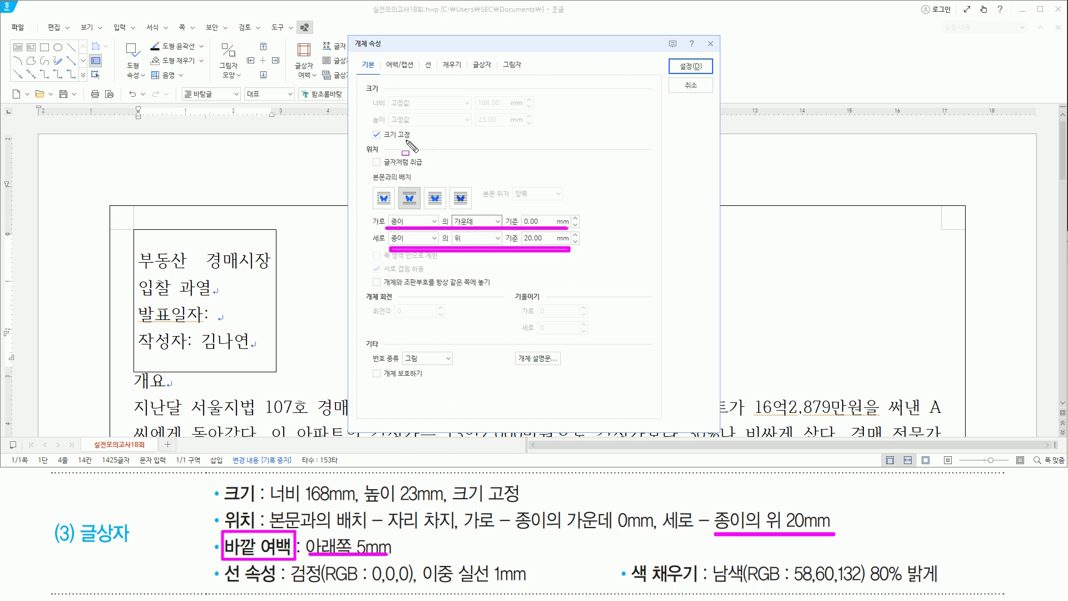
{"action": "key", "text": "Escape"}
{"action": "left_click_drag", "start_coordinate": [384, 57], "coordinate": [417, 75]}
{"action": "key", "text": "Escape"}
Set the text box's bottom outer margin to 5 mm
{"action": "left_click", "coordinate": [400, 65]}
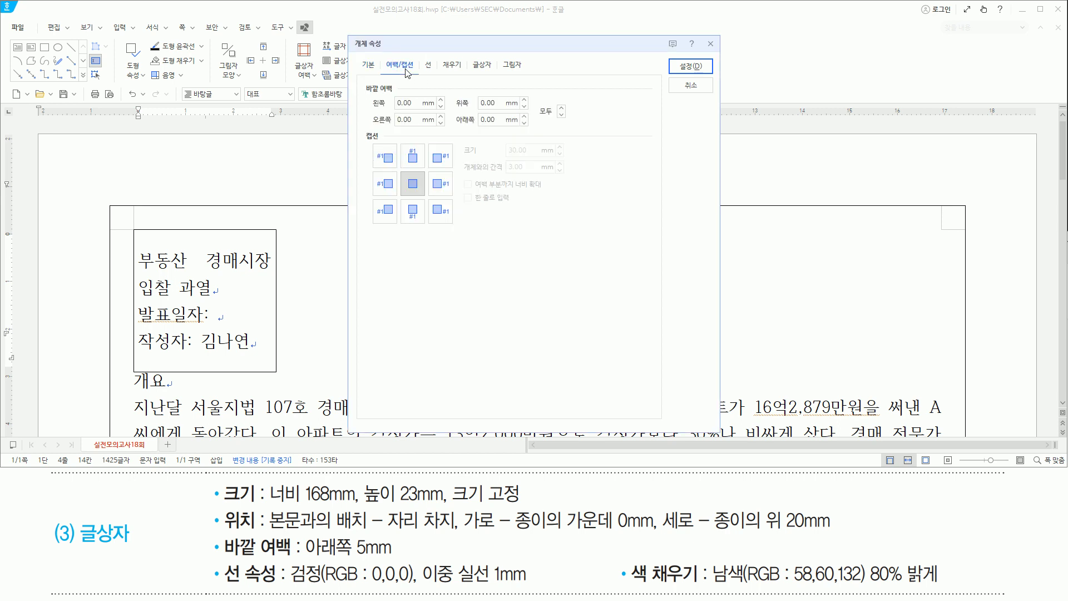
{"action": "double_click", "coordinate": [495, 119]}
{"action": "left_click_drag", "start_coordinate": [452, 125], "coordinate": [494, 126]}
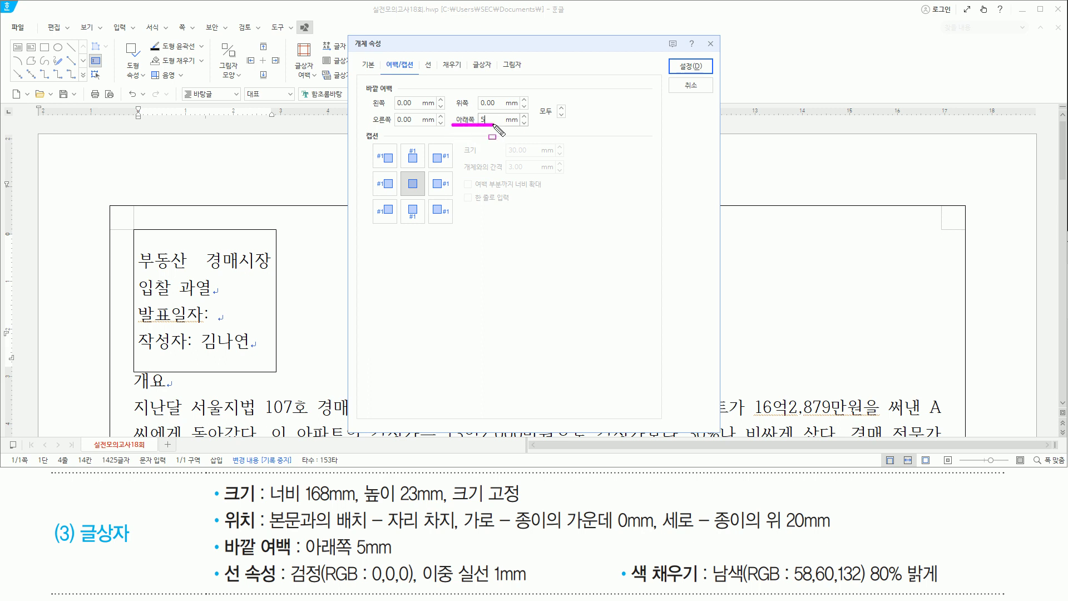
{"action": "left_click_drag", "start_coordinate": [221, 563], "coordinate": [279, 586]}
{"action": "left_click_drag", "start_coordinate": [418, 53], "coordinate": [442, 80]}
{"action": "key", "text": "Escape"}
Give the box a black double-line border 1.00 mm thick
{"action": "left_click", "coordinate": [433, 70]}
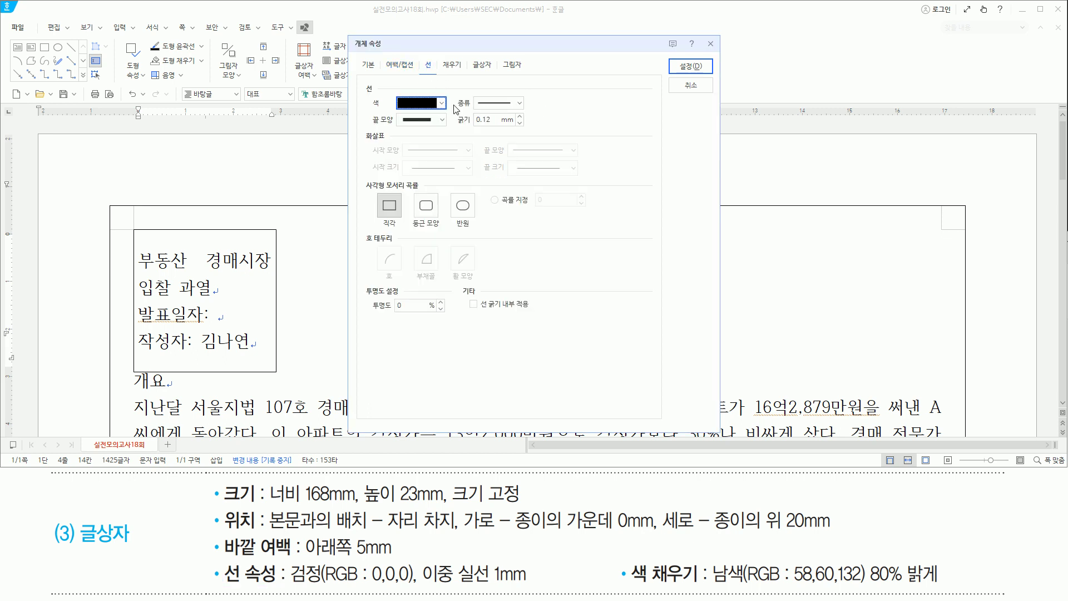
{"action": "left_click_drag", "start_coordinate": [289, 586], "coordinate": [539, 586]}
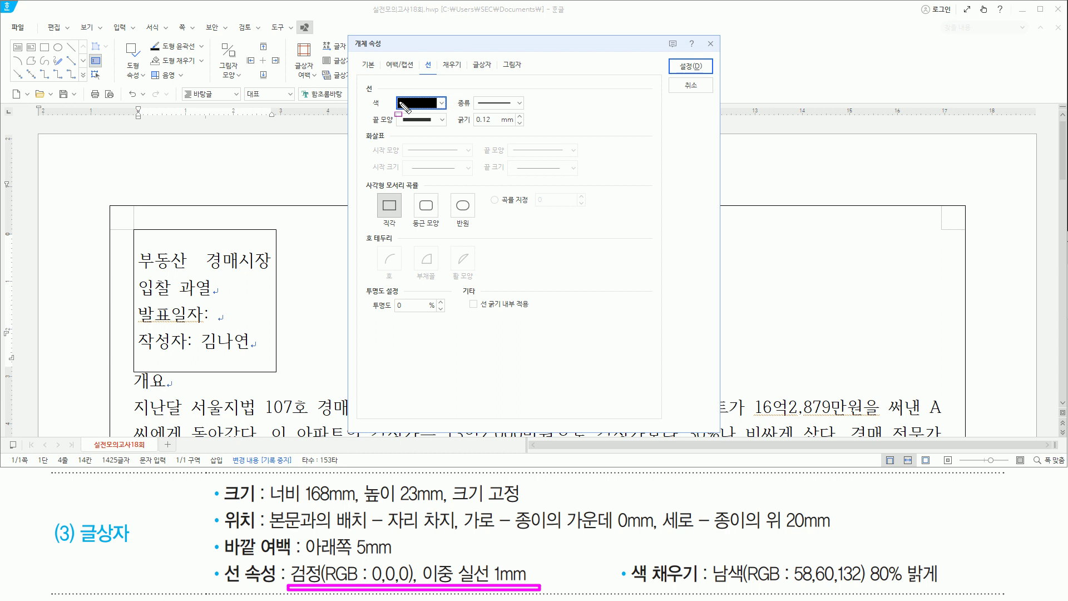
{"action": "key", "text": "Escape"}
{"action": "left_click", "coordinate": [509, 103]}
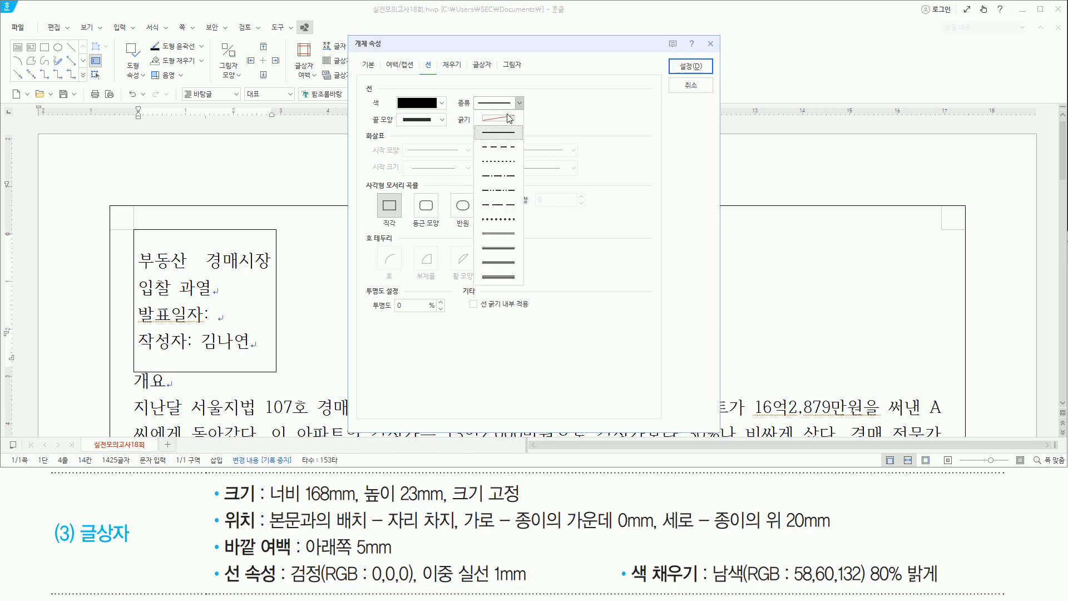
{"action": "left_click", "coordinate": [507, 235]}
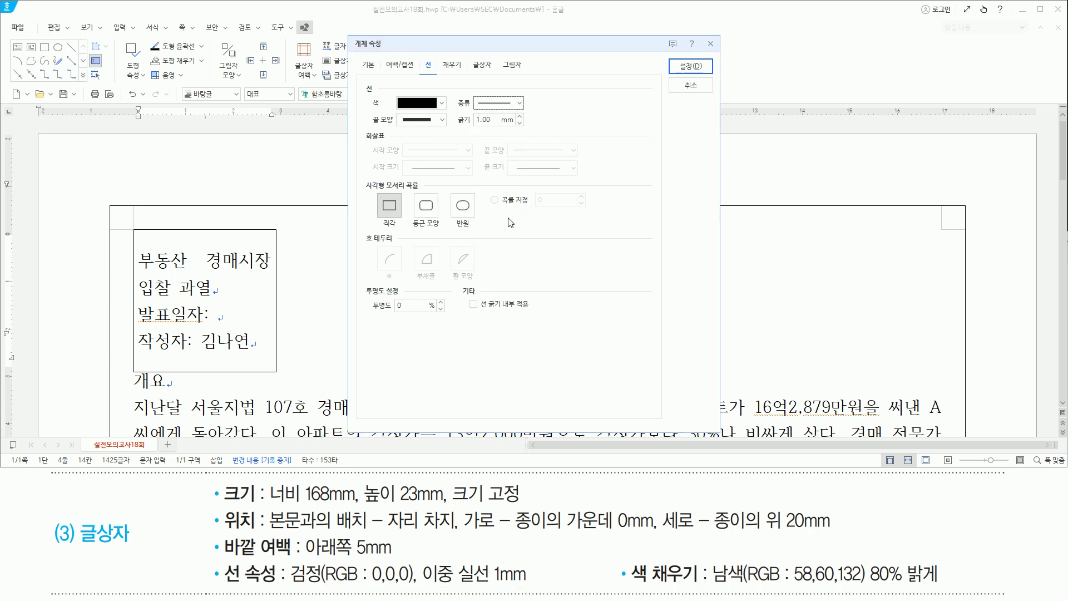
{"action": "mouse_move", "coordinate": [453, 94]}
{"action": "left_mouse_down"}
{"action": "mouse_move", "coordinate": [506, 132]}
{"action": "mouse_move", "coordinate": [535, 131]}
{"action": "left_mouse_up"}
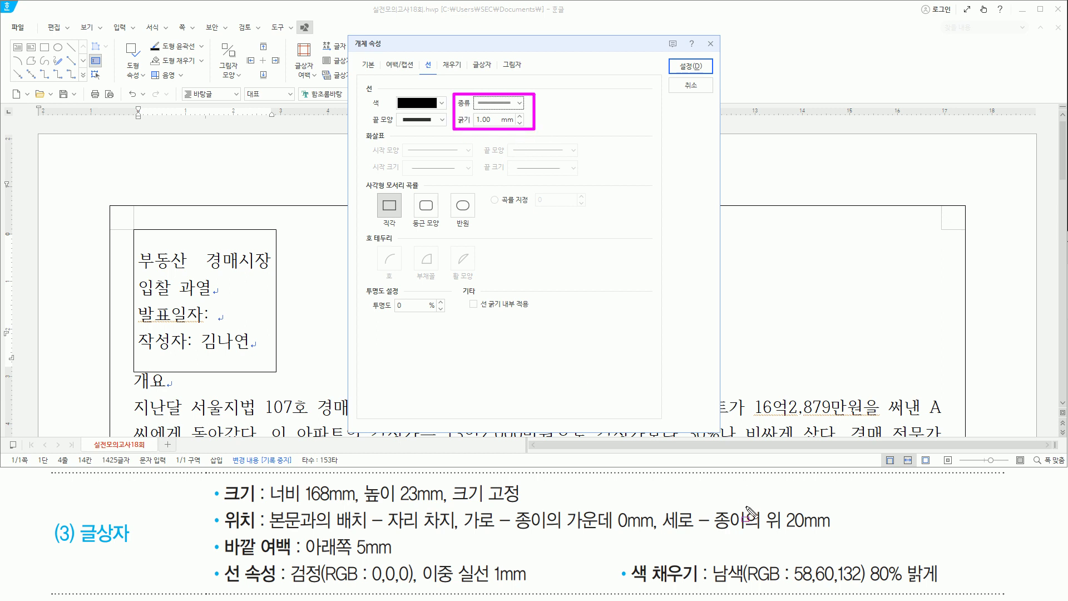
{"action": "mouse_move", "coordinate": [627, 558]}
{"action": "left_mouse_down"}
{"action": "mouse_move", "coordinate": [655, 581]}
{"action": "mouse_move", "coordinate": [717, 590]}
{"action": "mouse_move", "coordinate": [707, 589]}
{"action": "left_mouse_up"}
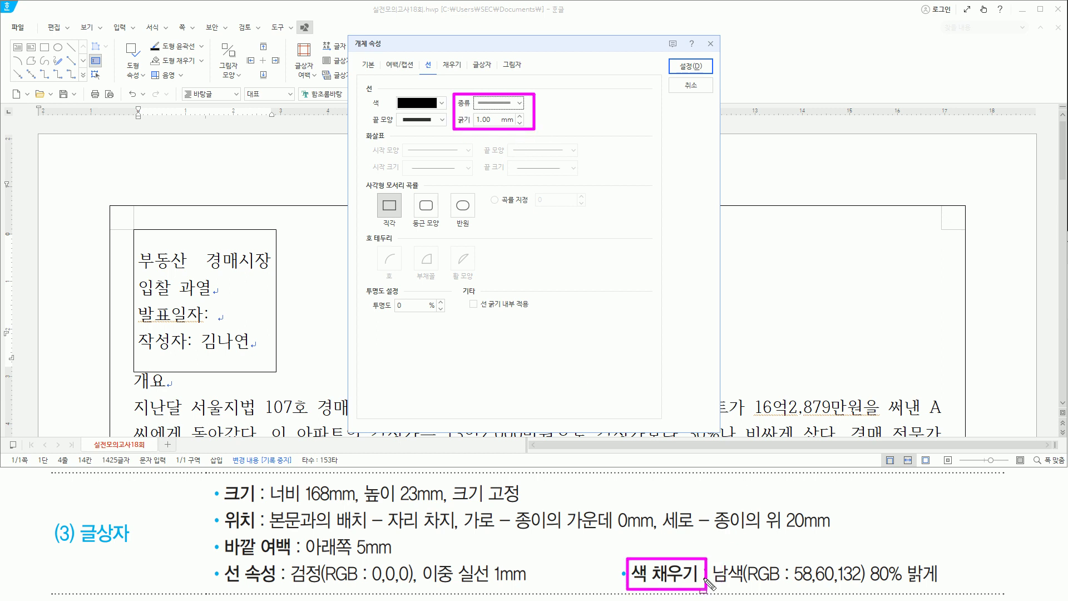
{"action": "left_click_drag", "start_coordinate": [440, 58], "coordinate": [452, 68]}
{"action": "left_click", "coordinate": [452, 66]}
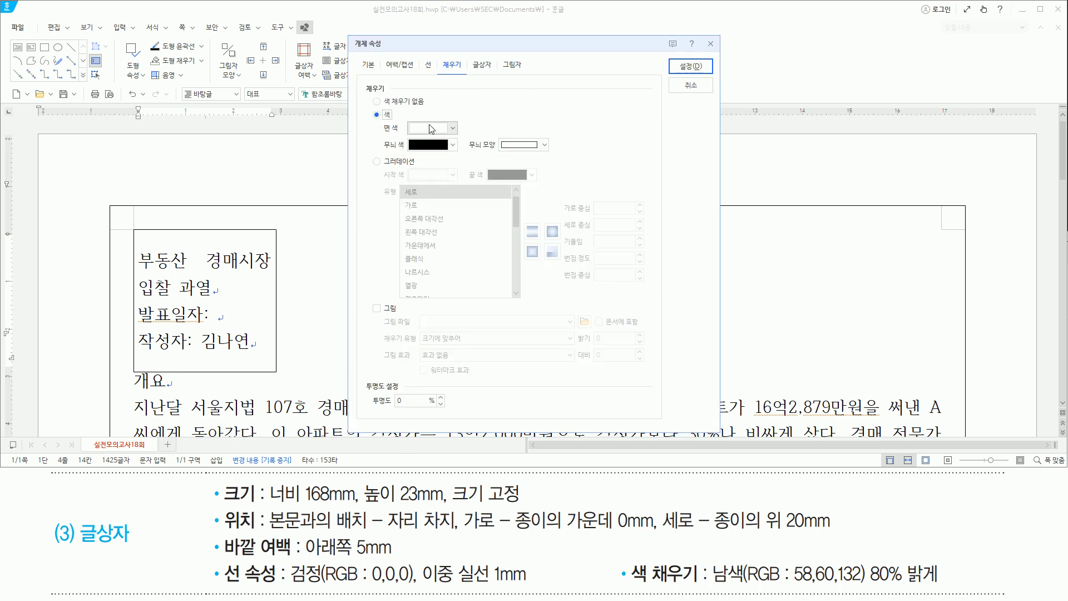
Fill the box with navy 80% lighter from the 기본 palette and apply the settings
{"action": "left_click", "coordinate": [427, 129]}
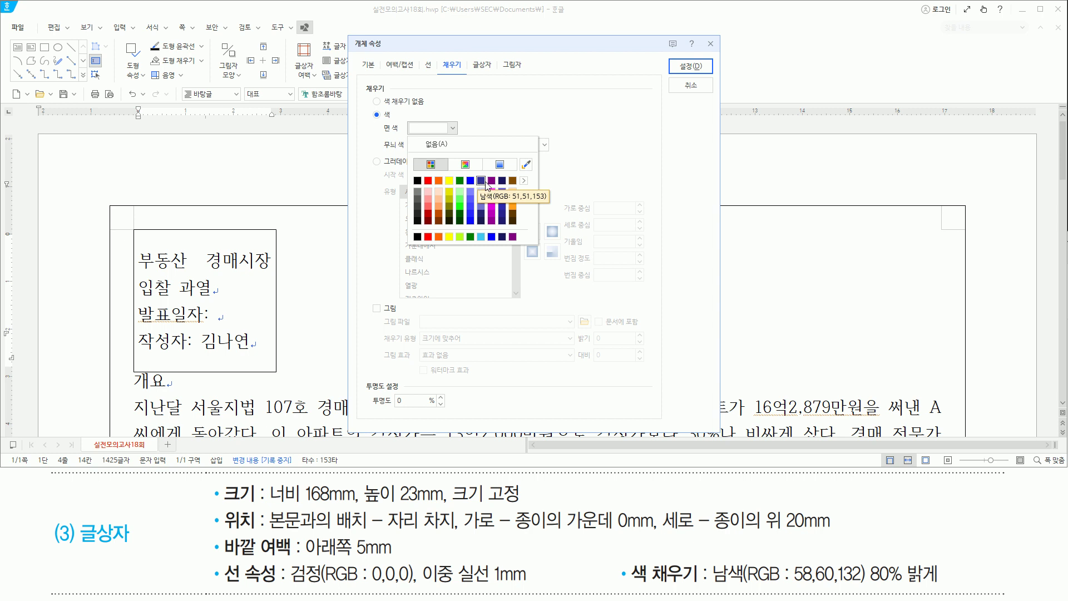
{"action": "left_click", "coordinate": [520, 182]}
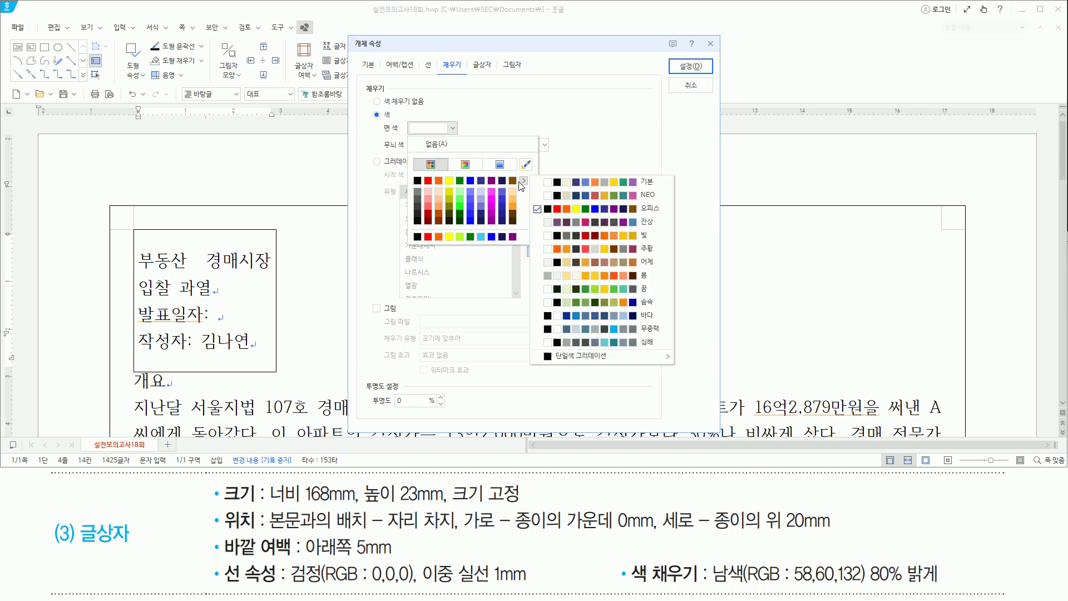
{"action": "left_click", "coordinate": [567, 183]}
{"action": "left_click", "coordinate": [576, 115]}
{"action": "left_click", "coordinate": [451, 131]}
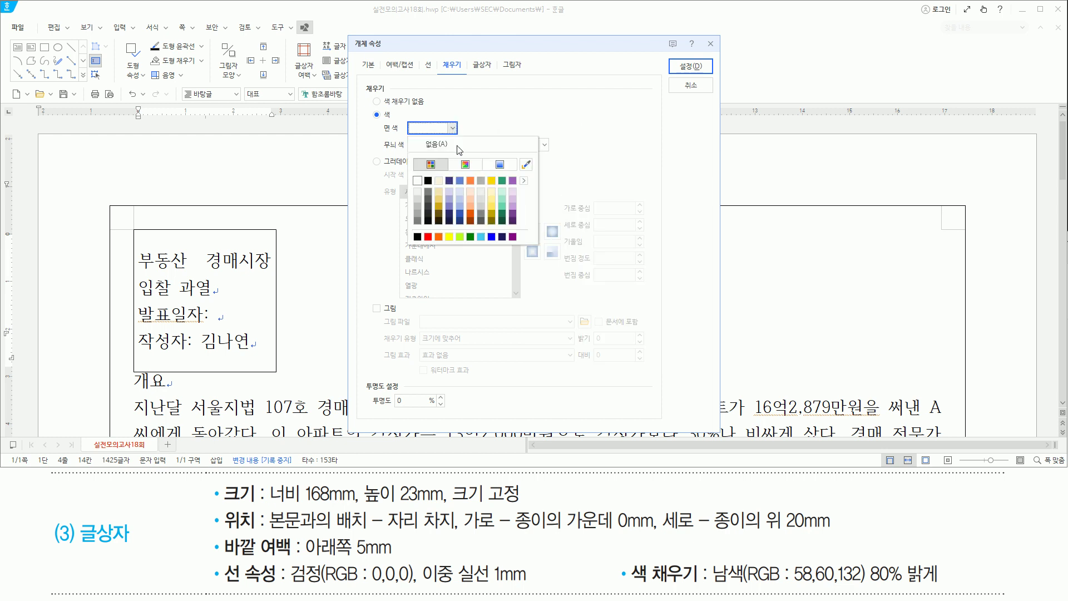
{"action": "left_click", "coordinate": [450, 192]}
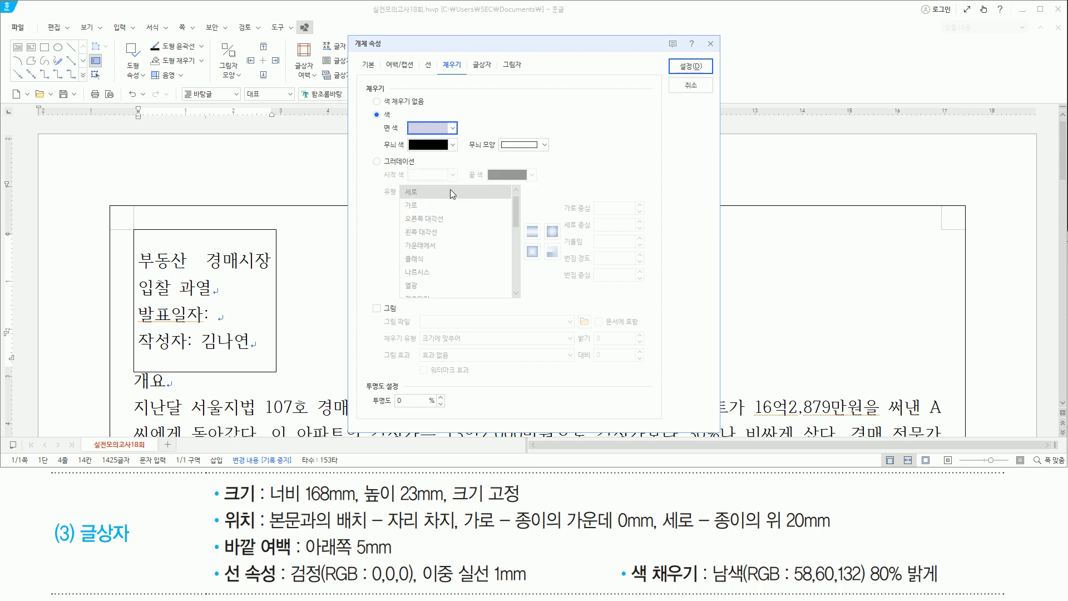
{"action": "left_click", "coordinate": [688, 70]}
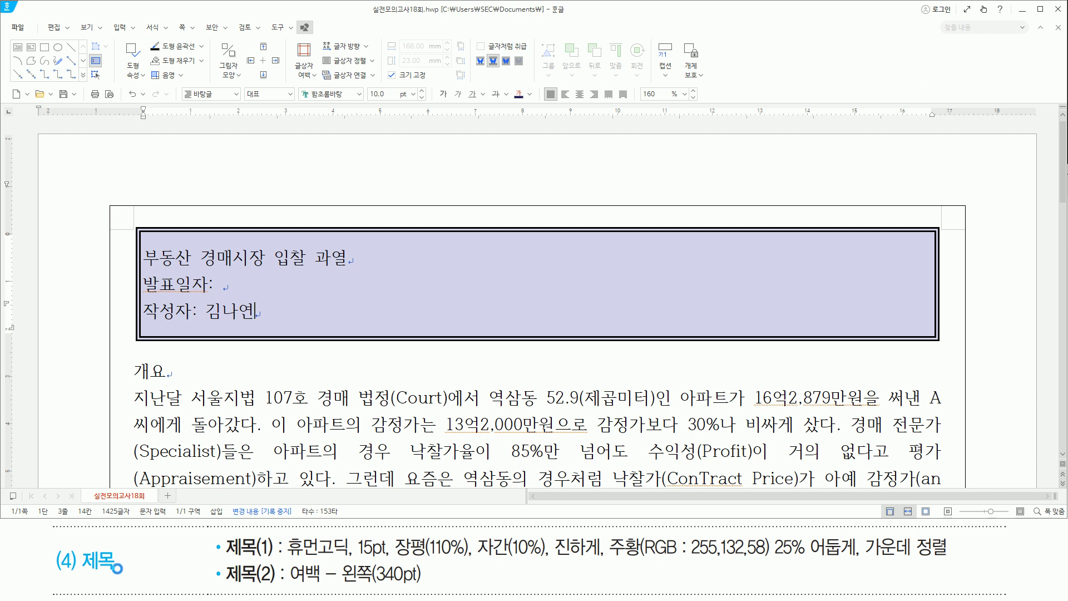
Select the entire title line 부동산 경매시장 입찰 과열 inside the text box
{"action": "left_click_drag", "start_coordinate": [146, 245], "coordinate": [350, 264]}
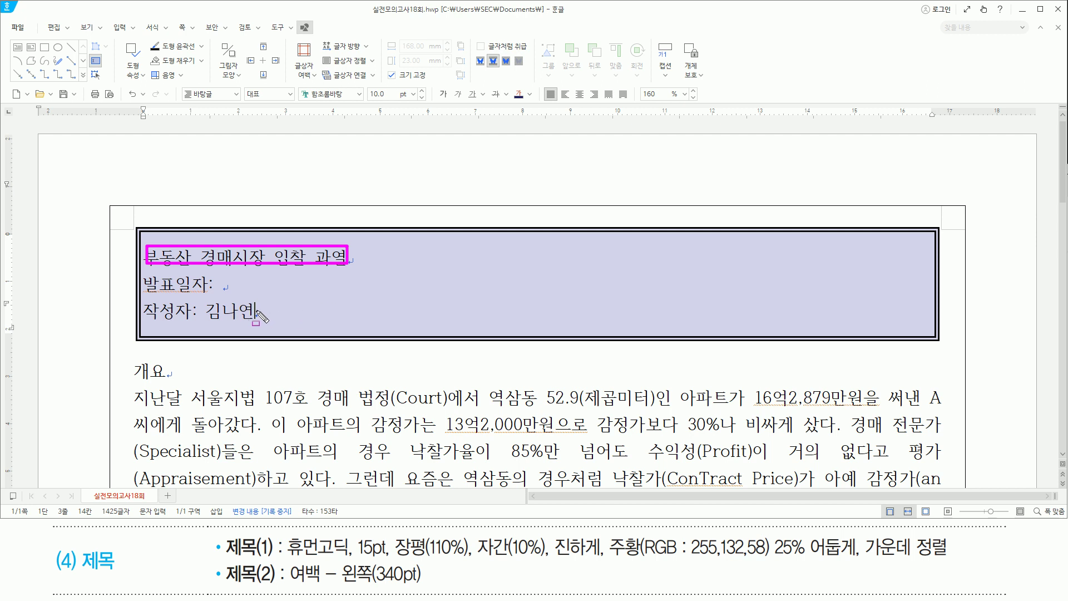
{"action": "left_click_drag", "start_coordinate": [248, 298], "coordinate": [261, 321]}
{"action": "key", "text": "Escape"}
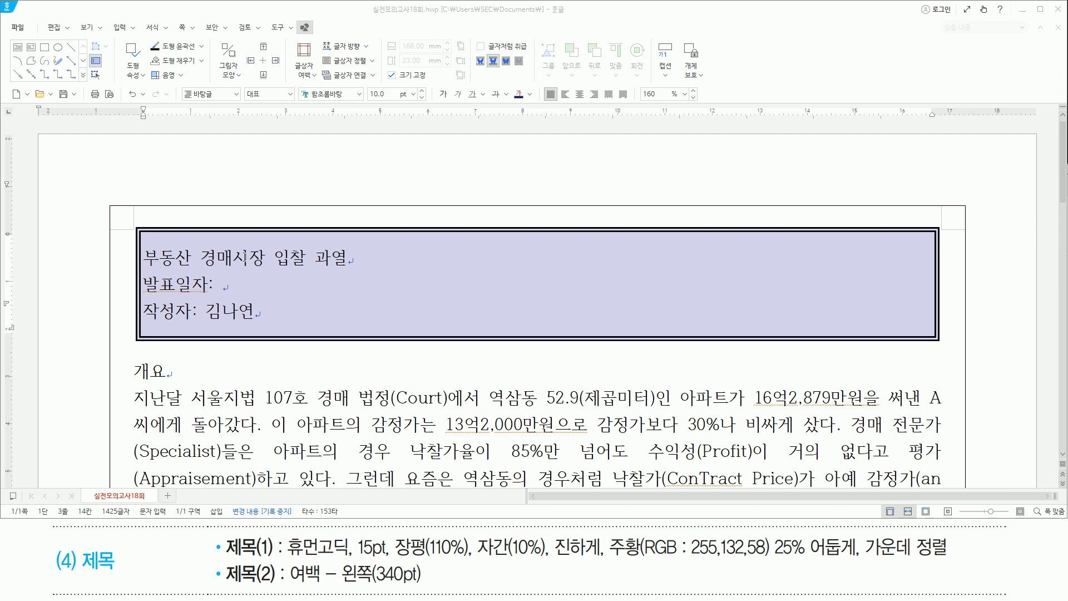
{"action": "triple_click", "coordinate": [245, 257]}
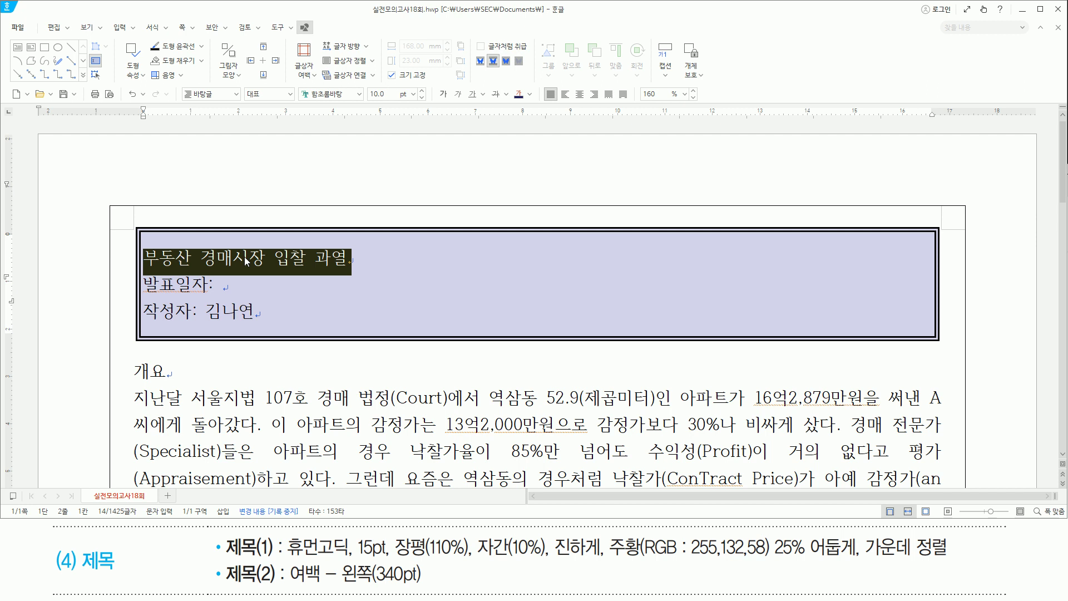
{"action": "left_click_drag", "start_coordinate": [286, 532], "coordinate": [413, 556]}
{"action": "left_click_drag", "start_coordinate": [580, 558], "coordinate": [954, 562]}
Set the title to 휴먼고딕 15pt with 110% width and 10% letter spacing
{"action": "key", "text": "Escape"}
{"action": "key", "text": "alt+l"}
{"action": "type", "text": "휴먼"}
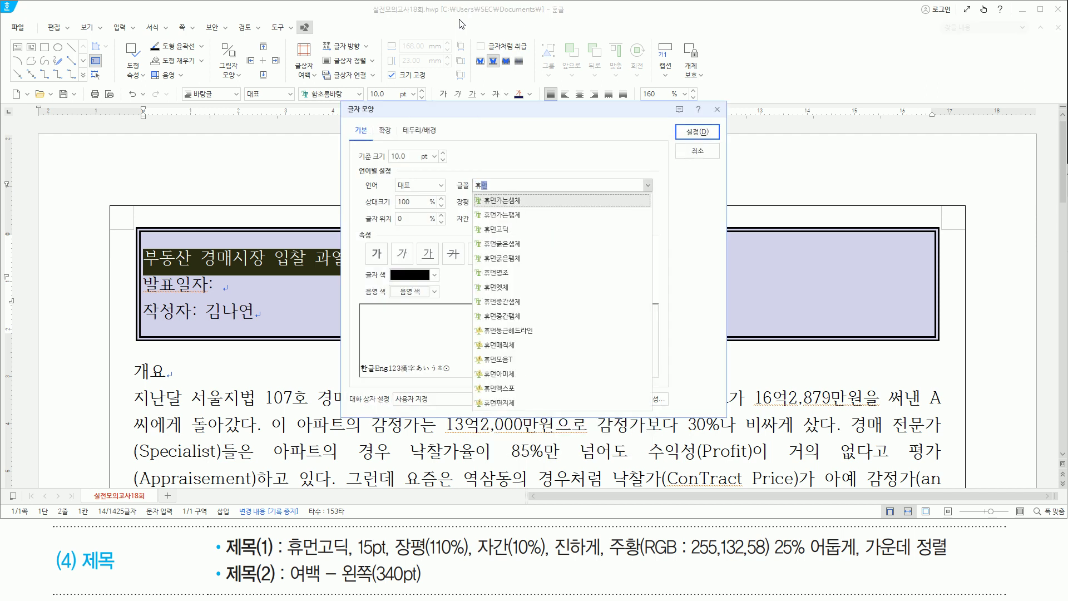
{"action": "type", "text": "고딕"}
{"action": "key", "text": "Return"}
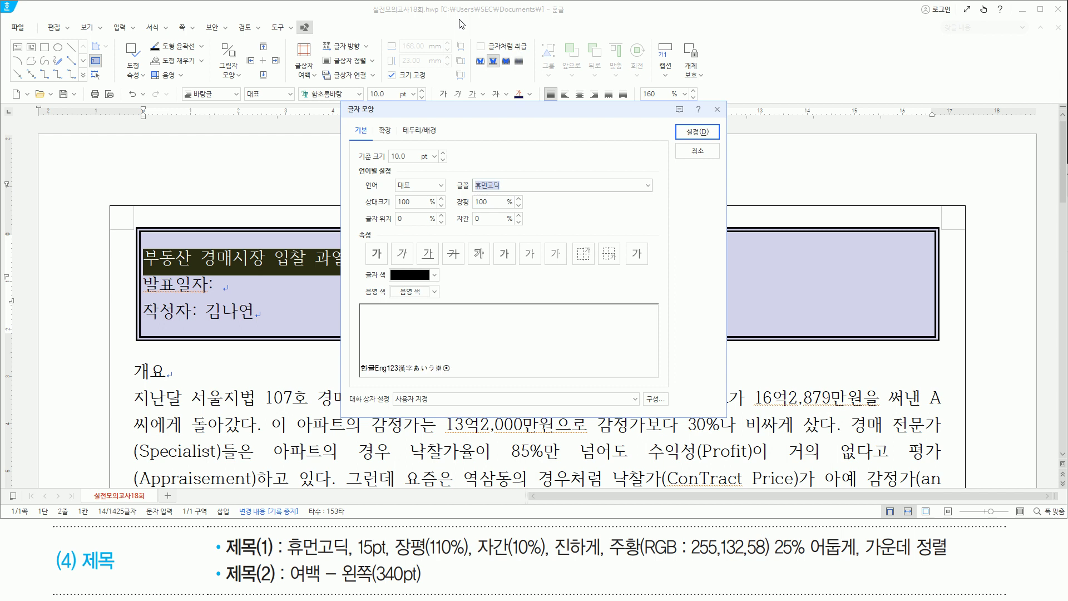
{"action": "key", "text": "alt"}
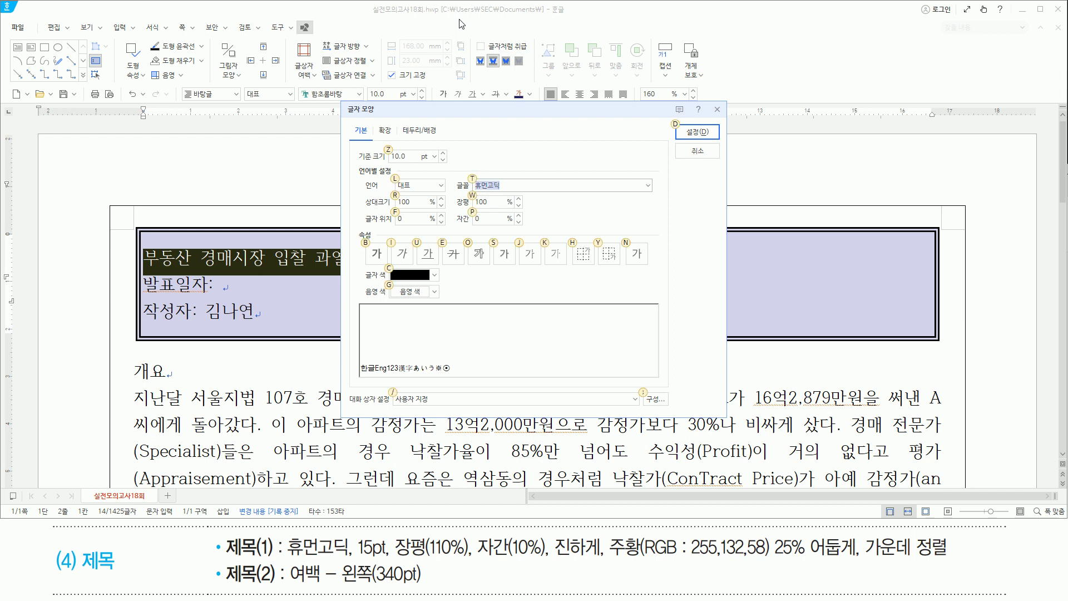
{"action": "key", "text": "alt+z"}
{"action": "type", "text": "15"}
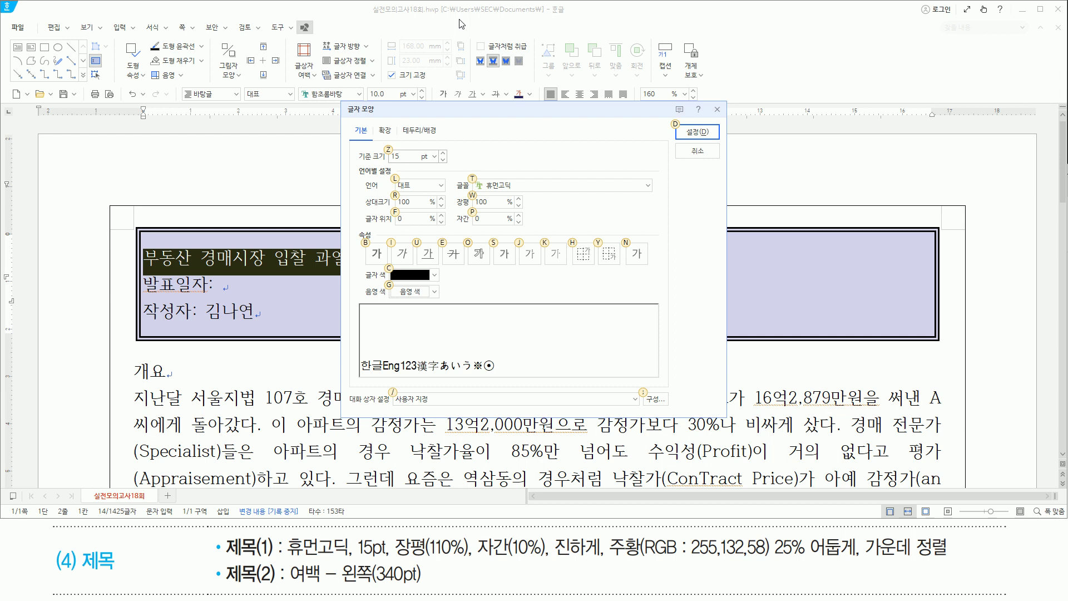
{"action": "key", "text": "alt+w"}
{"action": "type", "text": "110"}
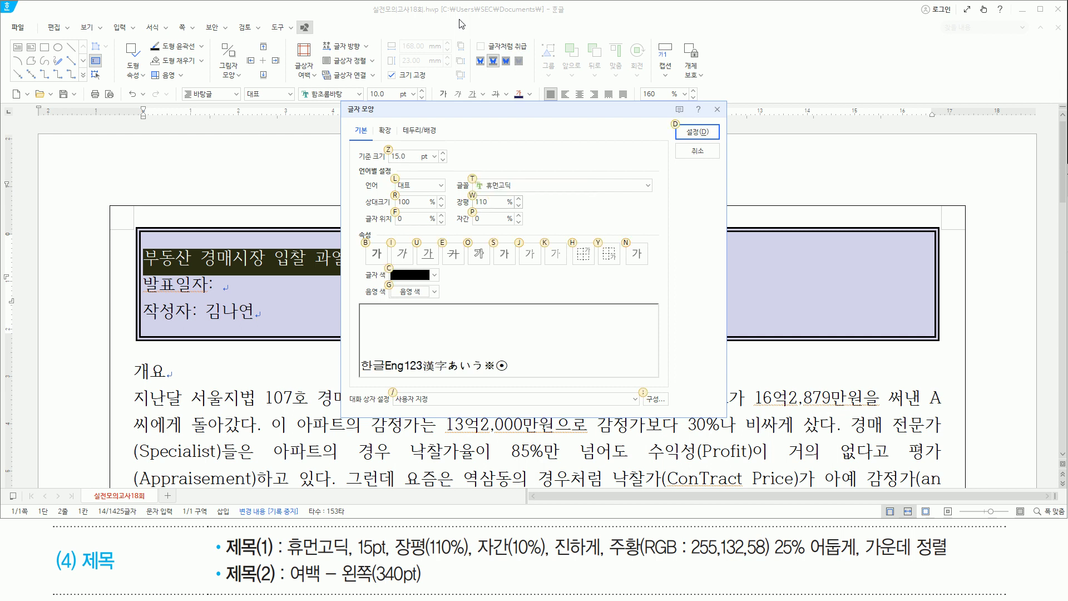
{"action": "key", "text": "alt+p"}
{"action": "type", "text": "10"}
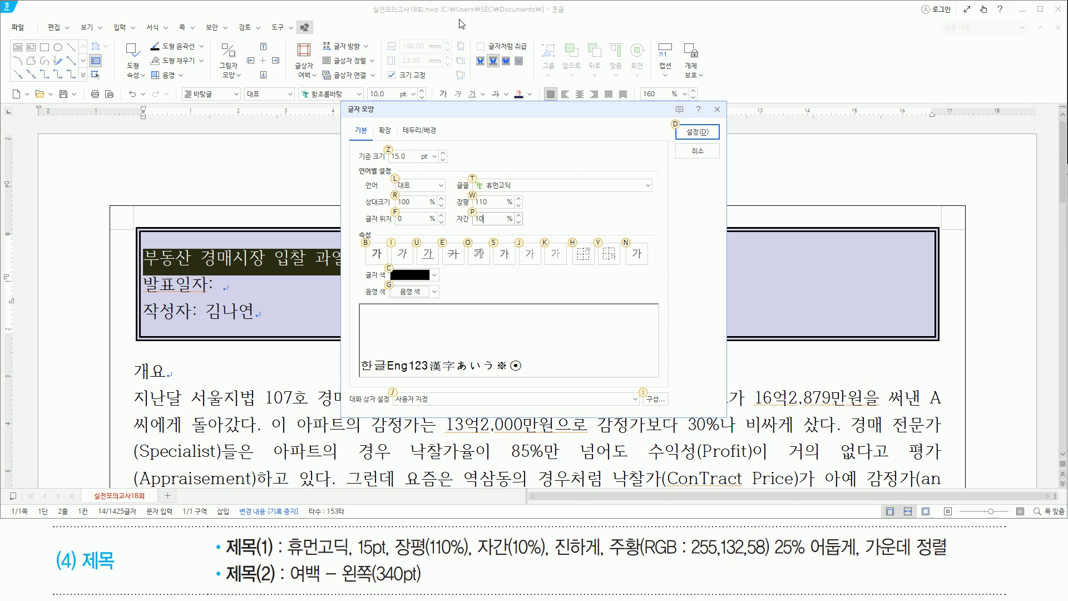
Make the title bold in 25%-darker orange and apply the character formatting
{"action": "key", "text": "alt+b"}
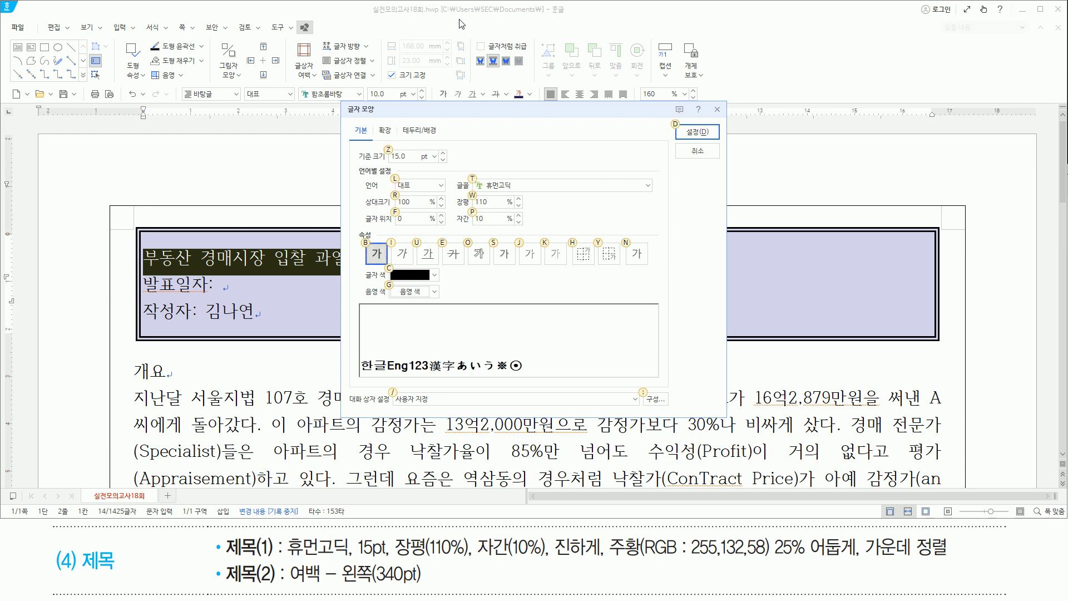
{"action": "left_click", "coordinate": [408, 276]}
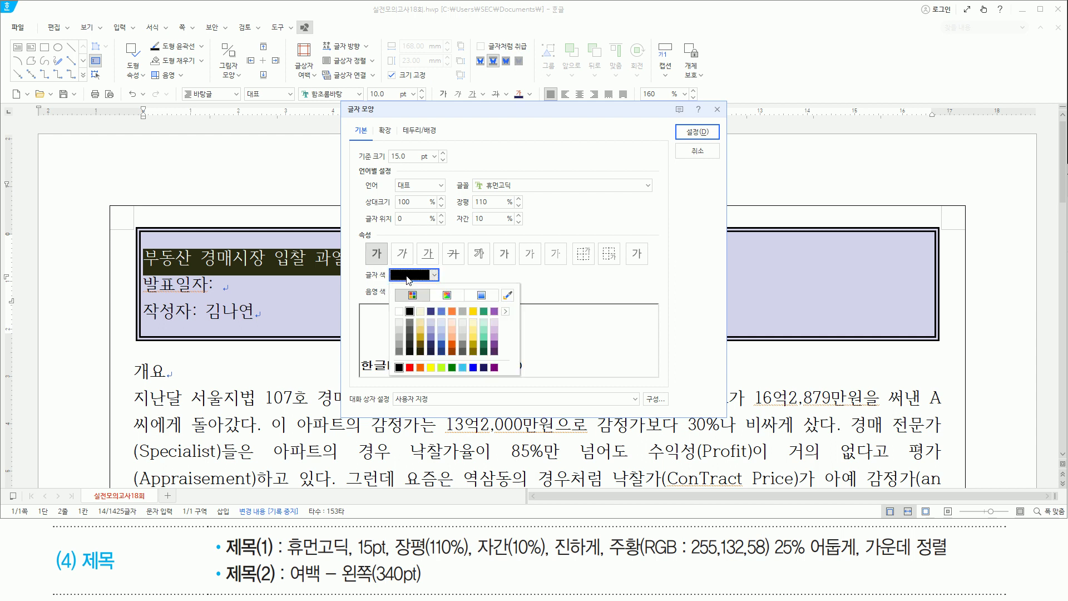
{"action": "left_click", "coordinate": [452, 344]}
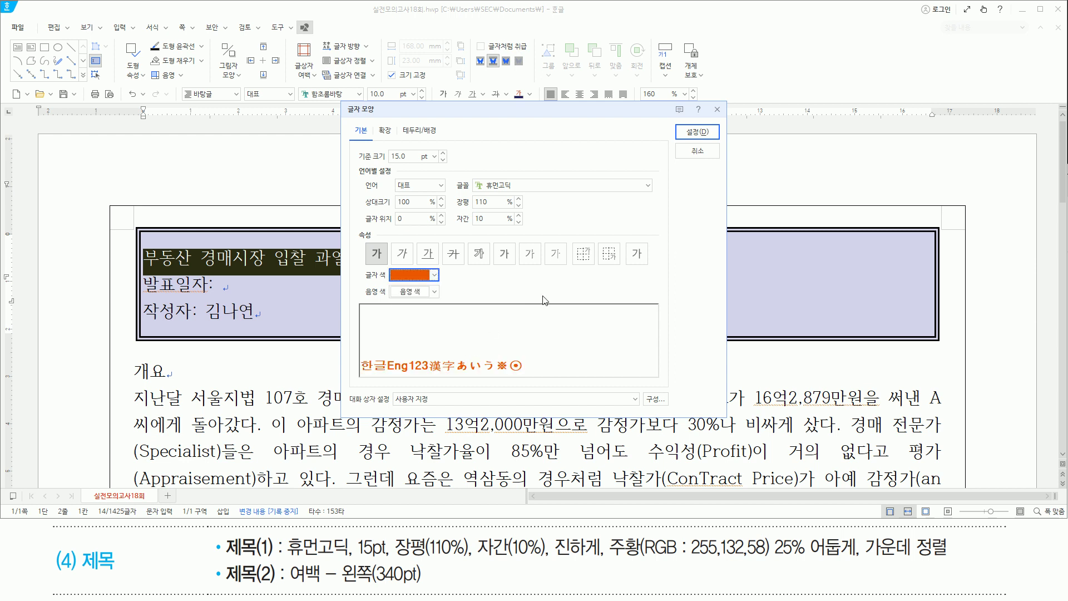
{"action": "left_click", "coordinate": [699, 135]}
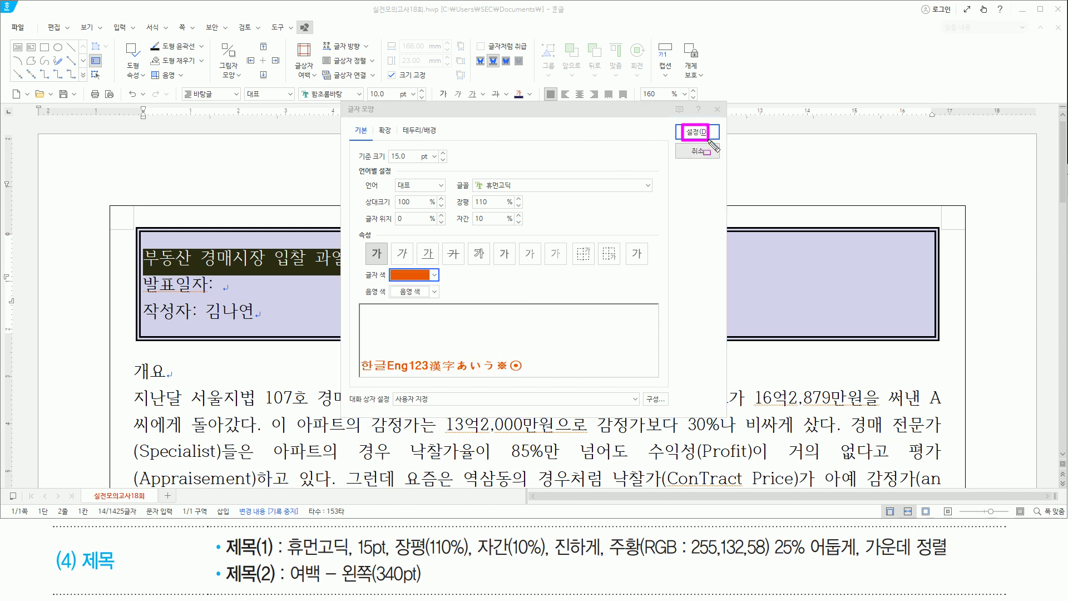
{"action": "left_click", "coordinate": [700, 135]}
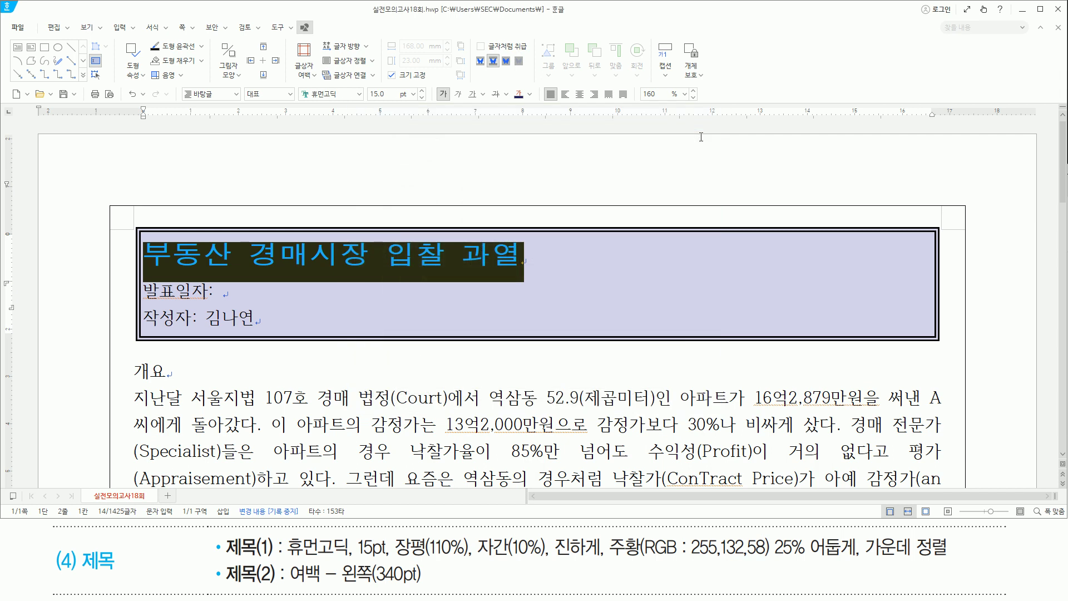
Centre the title line and select the 발표일자 and author lines
{"action": "key", "text": "ctrl+shift+c"}
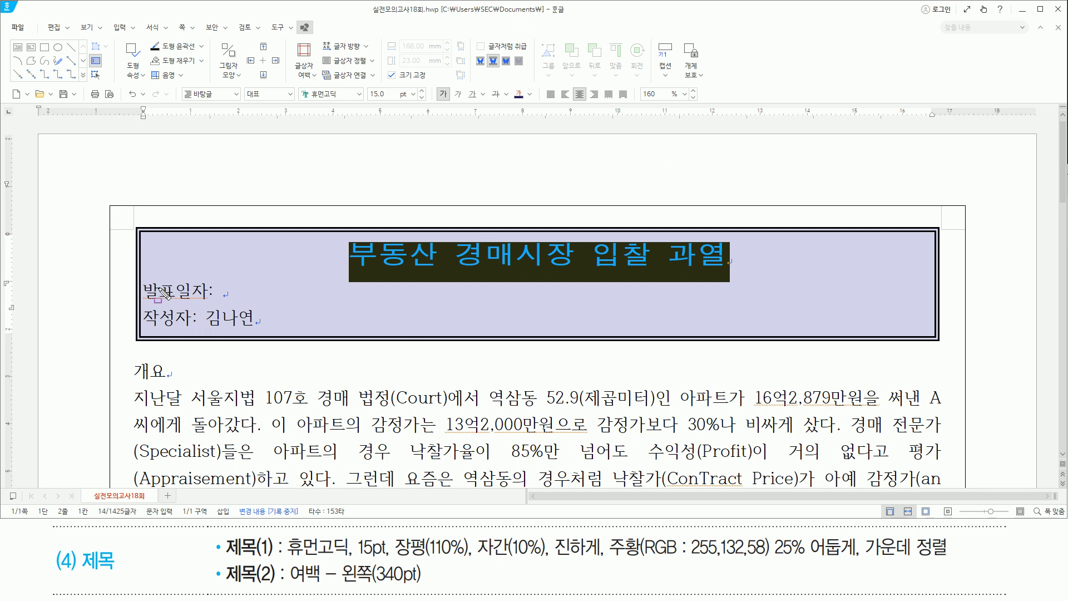
{"action": "left_click_drag", "start_coordinate": [152, 285], "coordinate": [256, 326]}
{"action": "left_click_drag", "start_coordinate": [191, 291], "coordinate": [197, 320]}
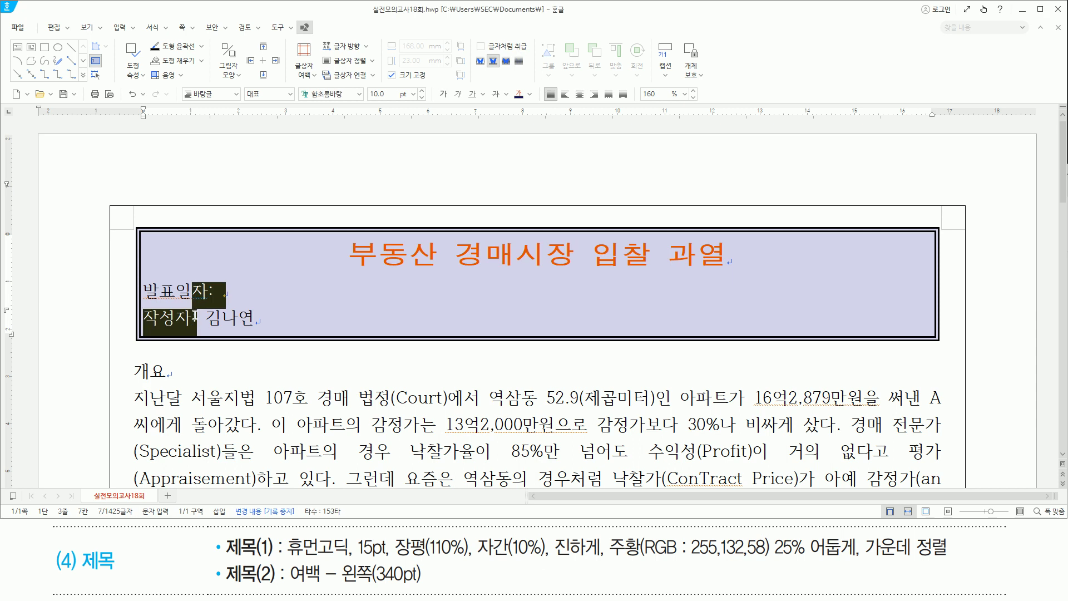
{"action": "left_click_drag", "start_coordinate": [286, 584], "coordinate": [425, 584]}
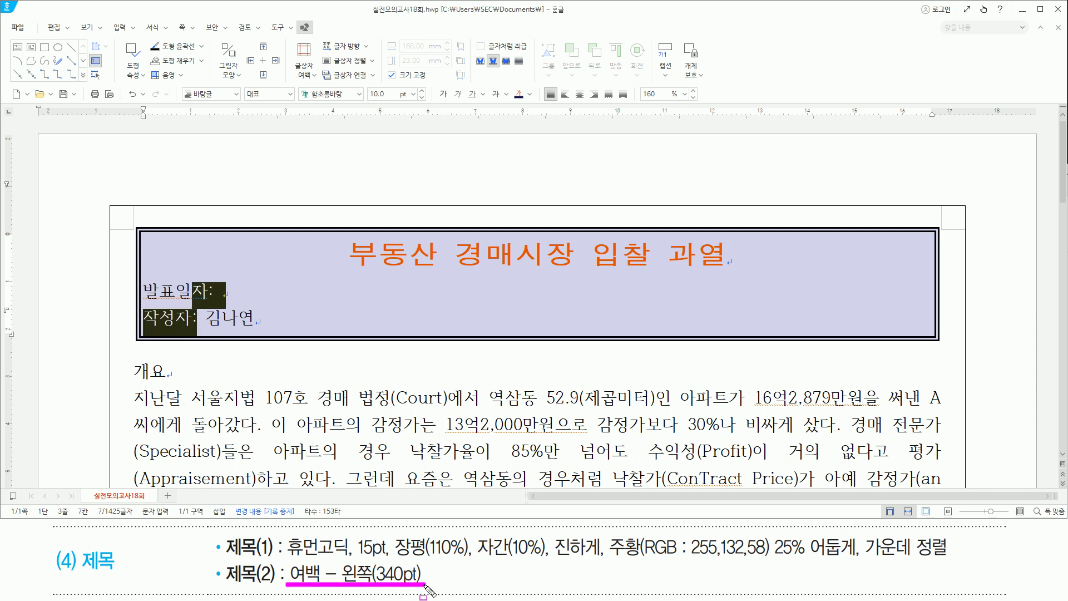
{"action": "key", "text": "Escape"}
Give the date and author lines a 340pt left paragraph margin
{"action": "left_click", "coordinate": [437, 21]}
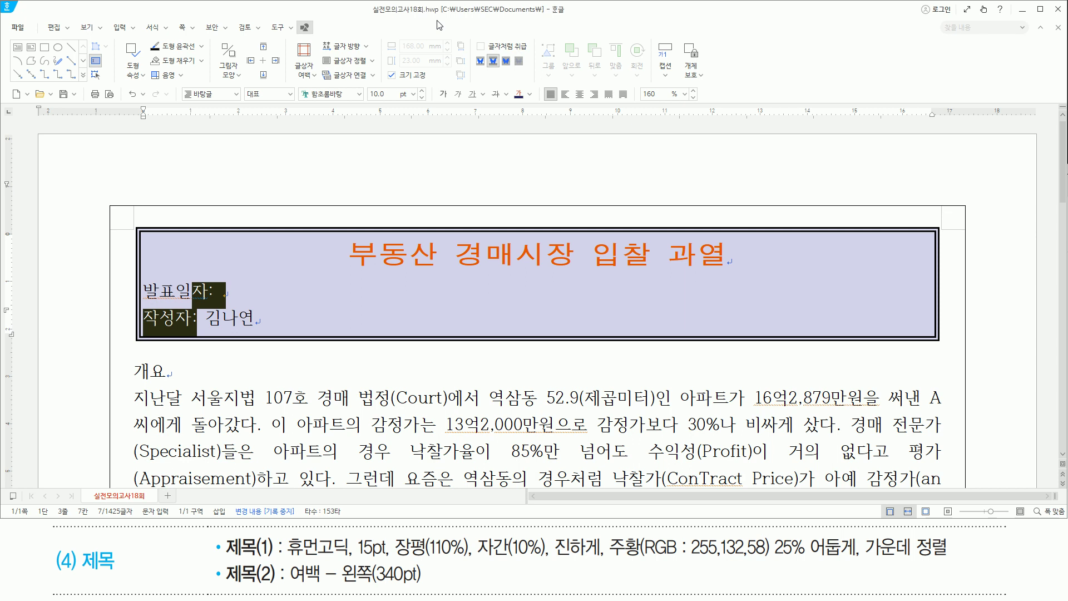
{"action": "key", "text": "alt+t"}
{"action": "type", "text": "340"}
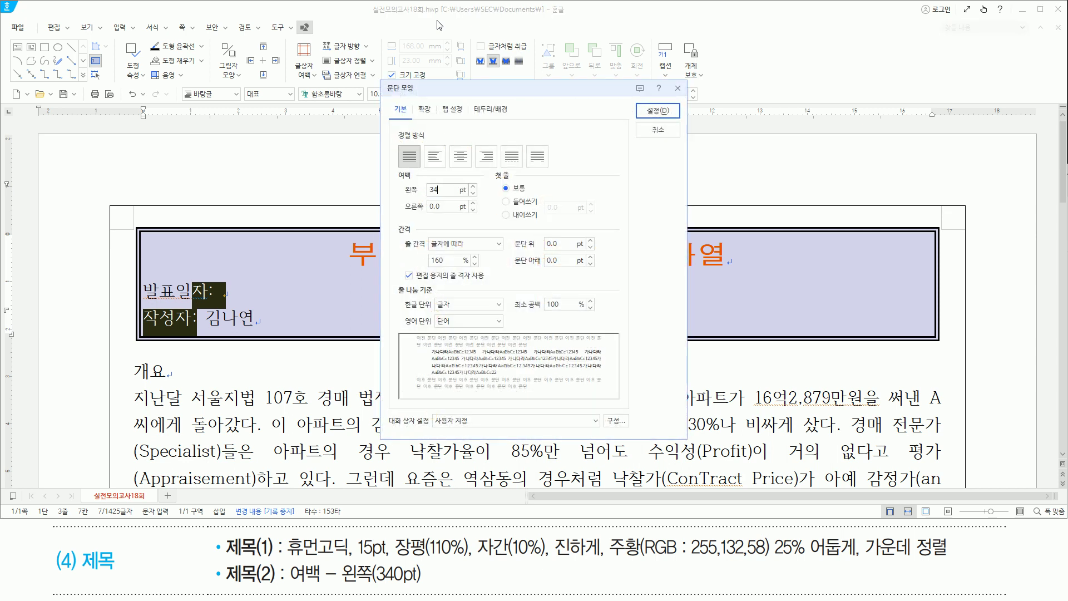
{"action": "left_click_drag", "start_coordinate": [396, 199], "coordinate": [488, 199]}
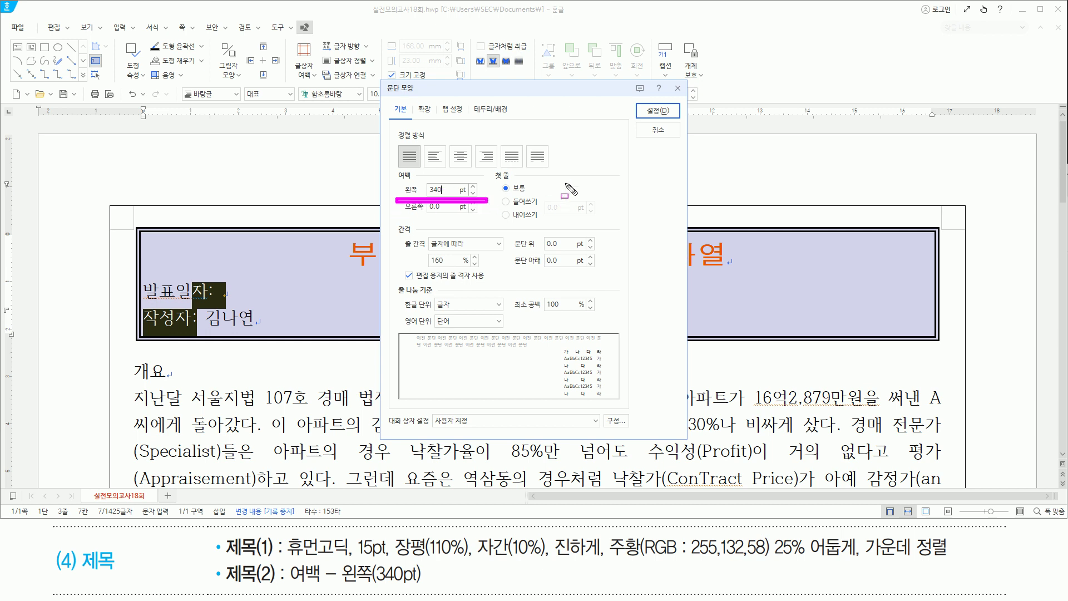
{"action": "key", "text": "Escape"}
{"action": "left_click", "coordinate": [562, 113]}
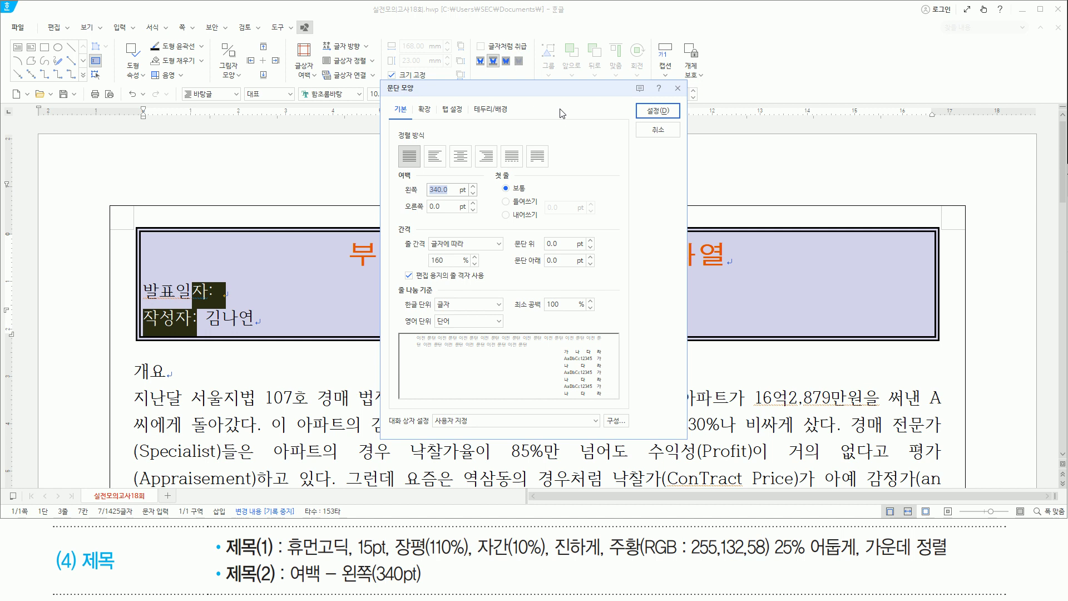
{"action": "key", "text": "Return"}
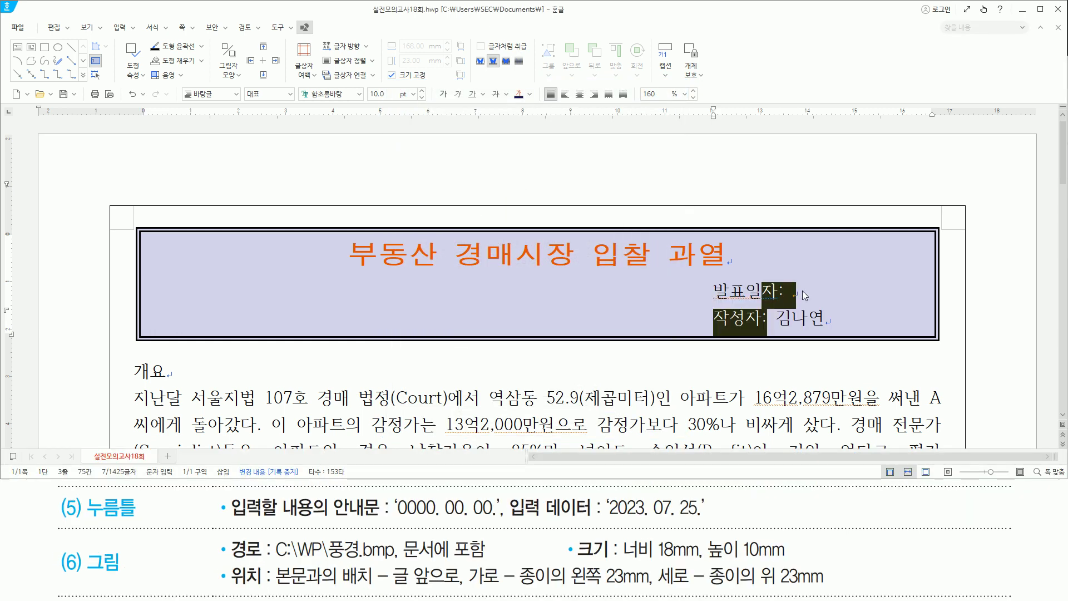
{"action": "key", "text": "ctrl+2"}
Insert a 누름틀 field after 발표일자: with guide text 0000. 00. 00
{"action": "left_click_drag", "start_coordinate": [796, 281], "coordinate": [897, 307]}
{"action": "key", "text": "Escape"}
{"action": "left_click", "coordinate": [820, 290]}
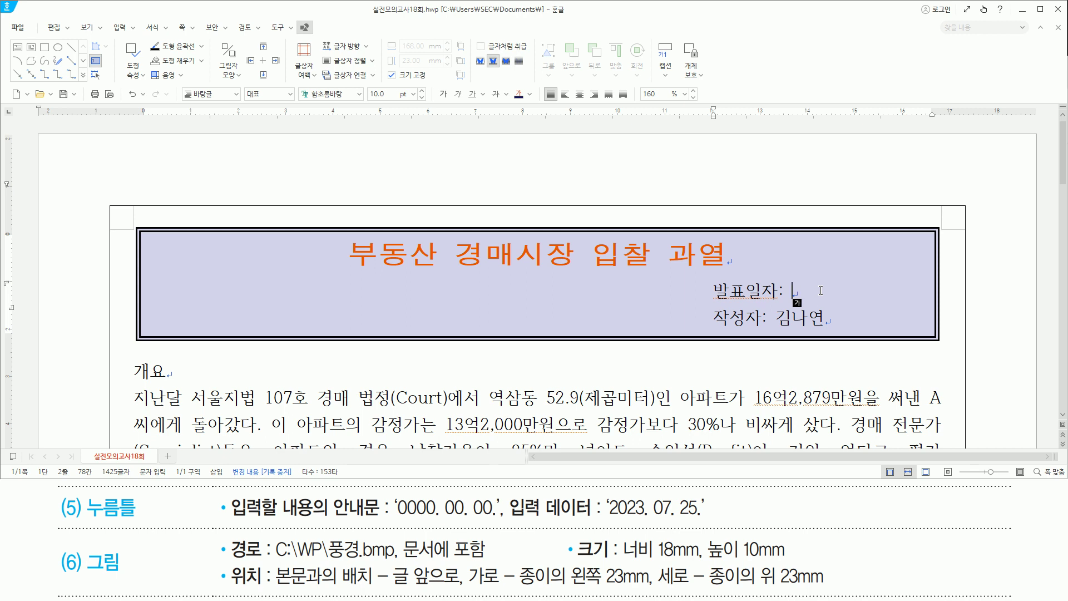
{"action": "key", "text": "ctrl+k"}
{"action": "key", "text": "e"}
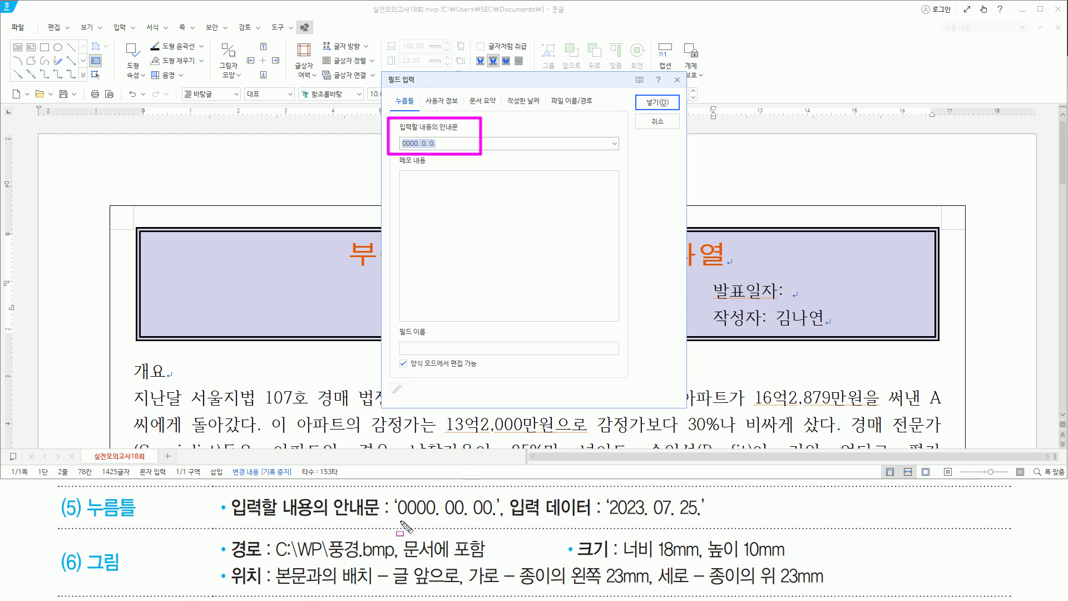
{"action": "left_click_drag", "start_coordinate": [396, 521], "coordinate": [500, 521]}
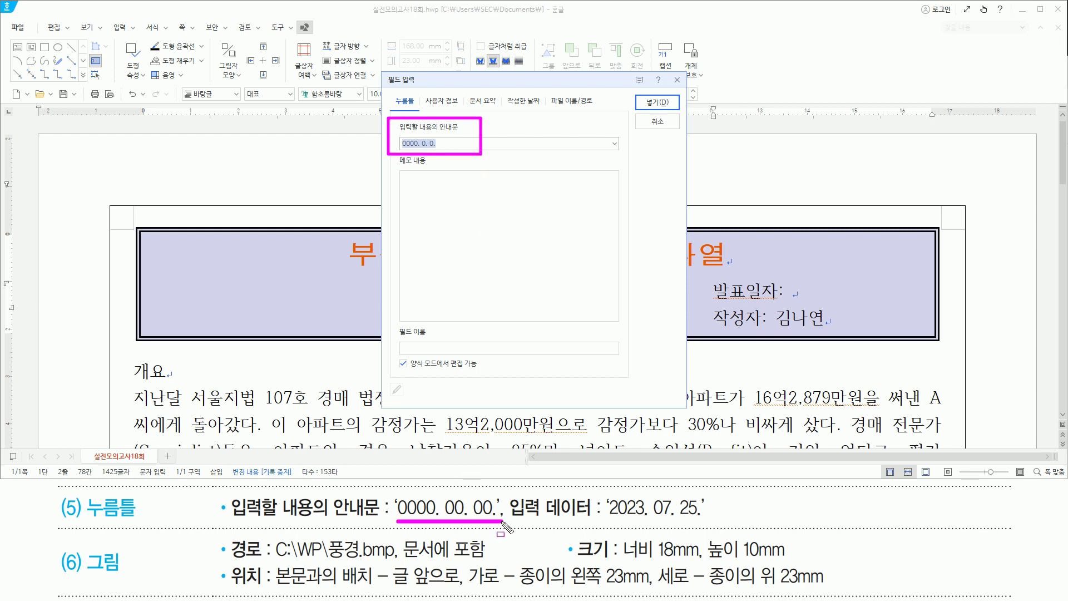
{"action": "key", "text": "Escape"}
{"action": "left_click", "coordinate": [487, 86]}
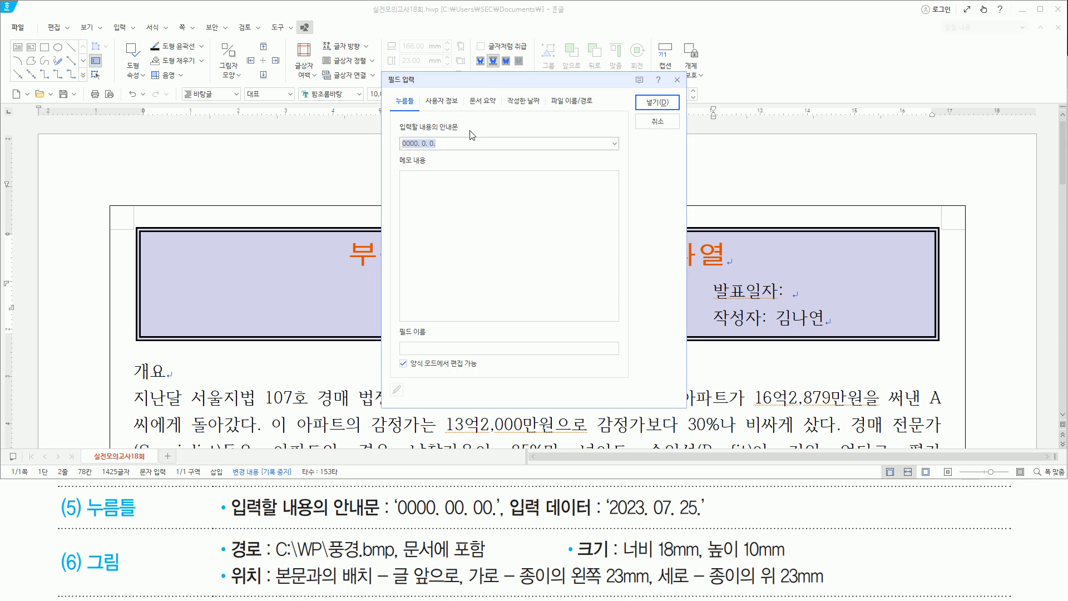
{"action": "type", "text": "0000. 00"}
{"action": "key", "text": "Return"}
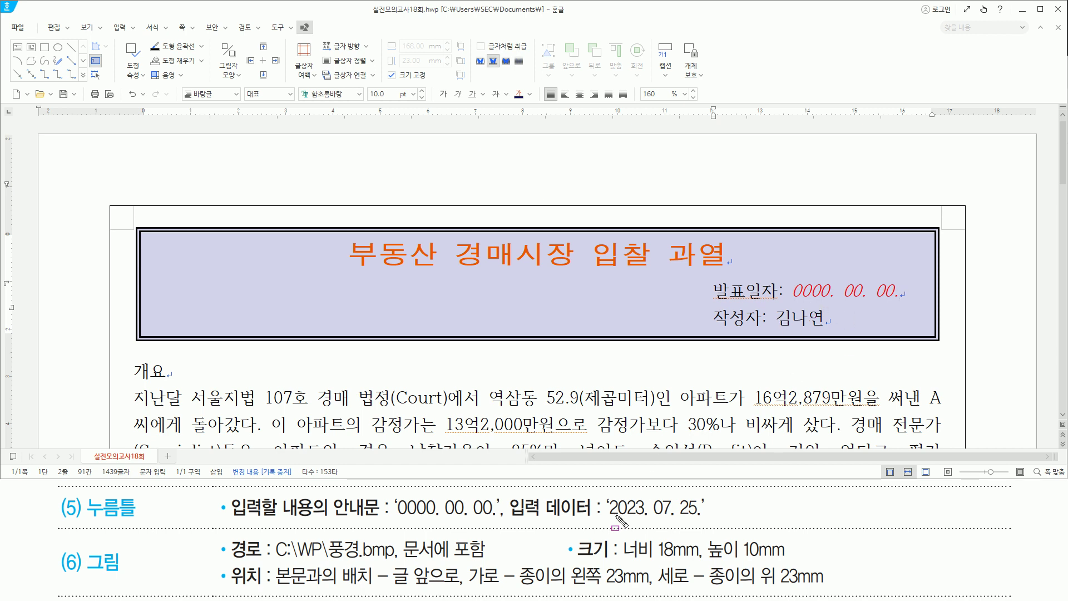
Type 2023. 07. 25. into the 발표일자 field
{"action": "left_click_drag", "start_coordinate": [608, 517], "coordinate": [700, 516]}
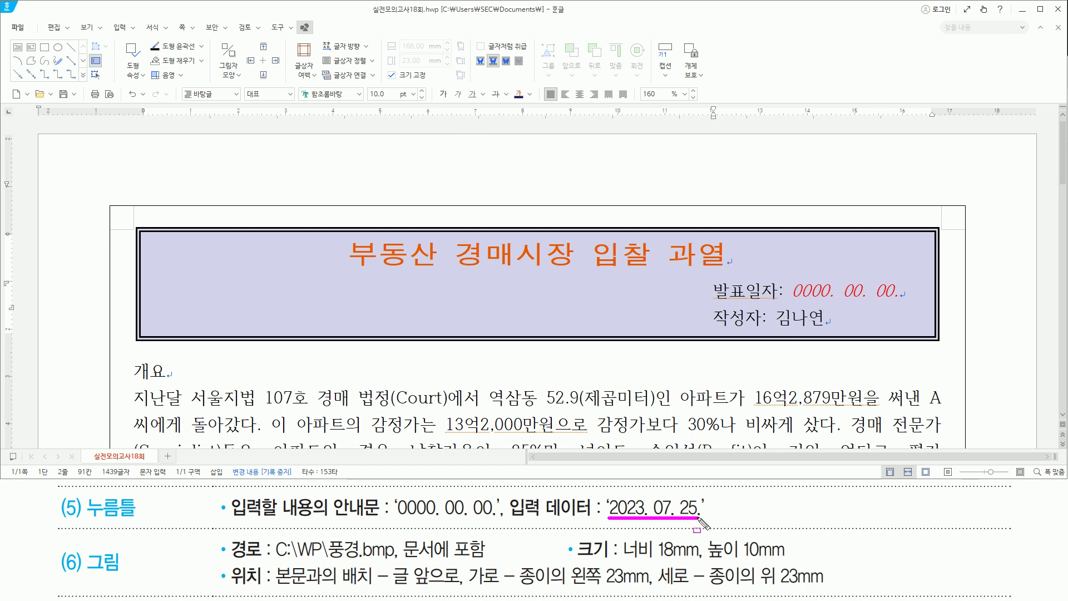
{"action": "left_click_drag", "start_coordinate": [508, 494], "coordinate": [601, 521]}
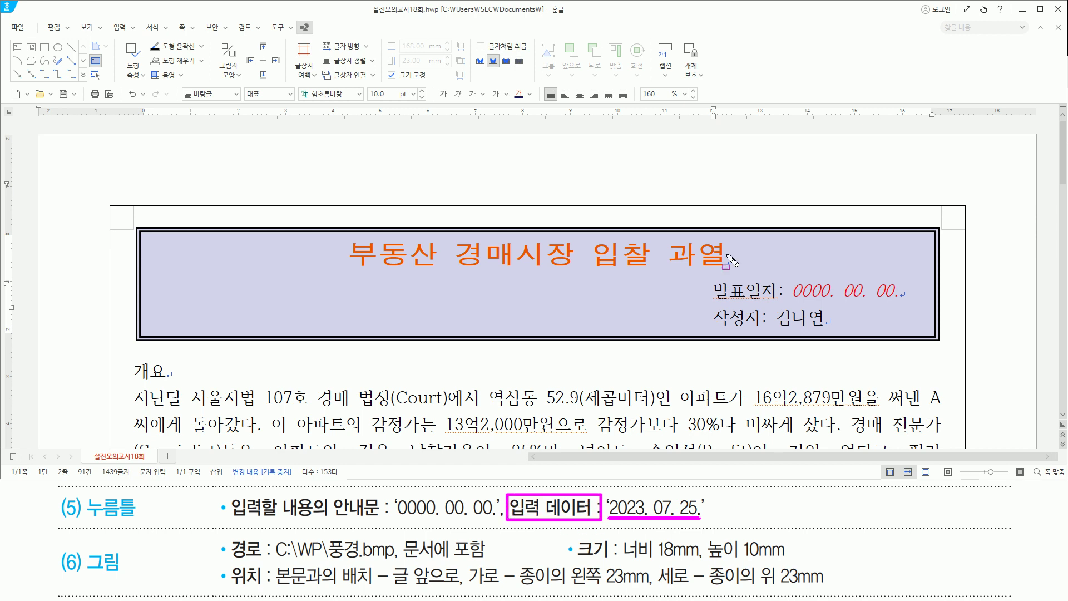
{"action": "key", "text": "Escape"}
{"action": "left_click", "coordinate": [832, 295]}
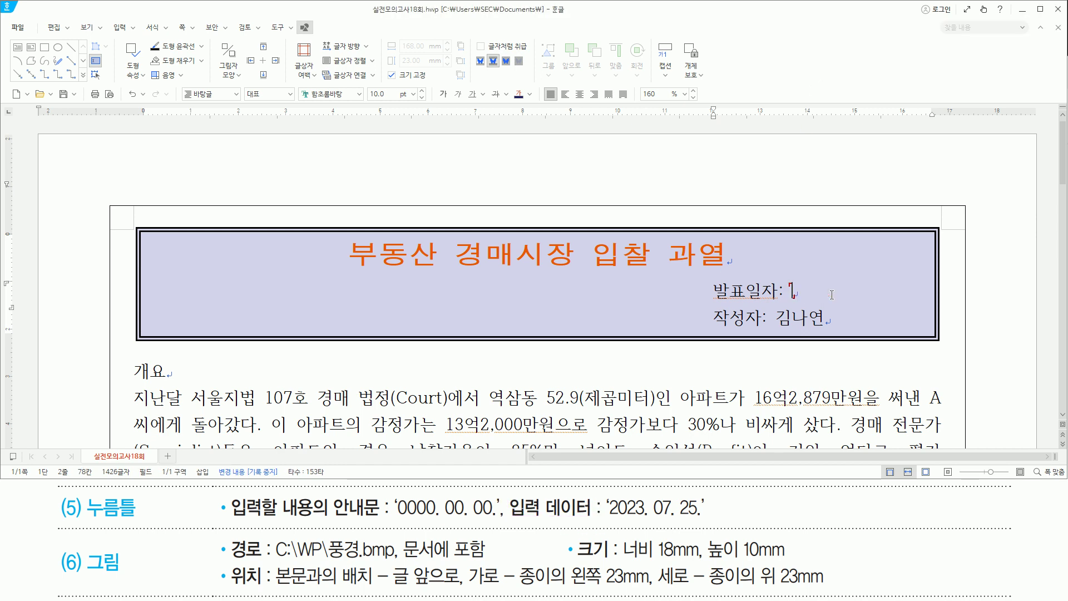
{"action": "type", "text": "2023. 07. 25."}
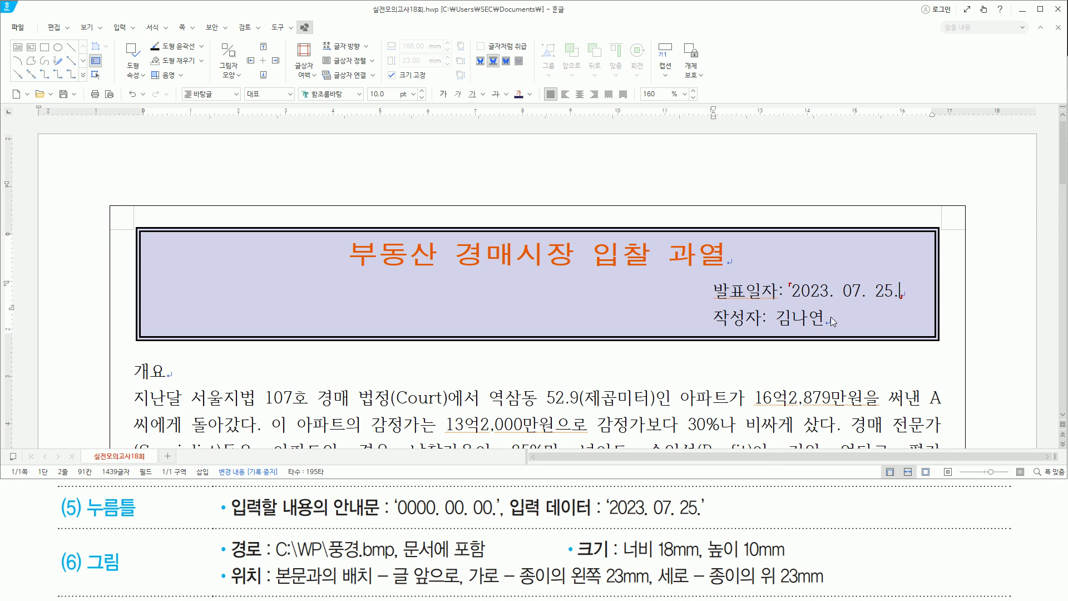
{"action": "key", "text": "Escape"}
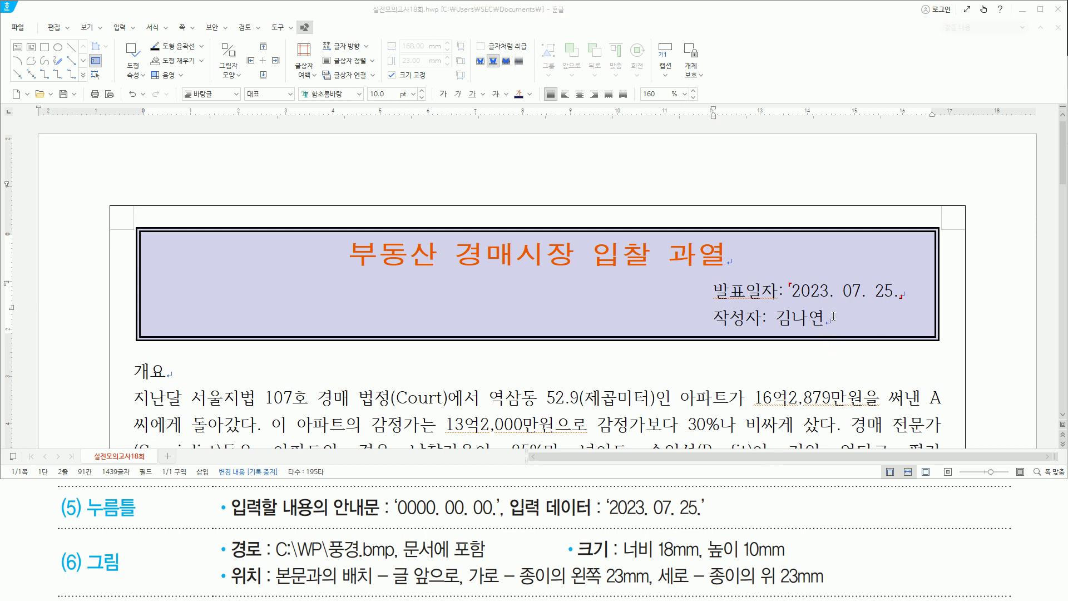
{"action": "left_click", "coordinate": [832, 316]}
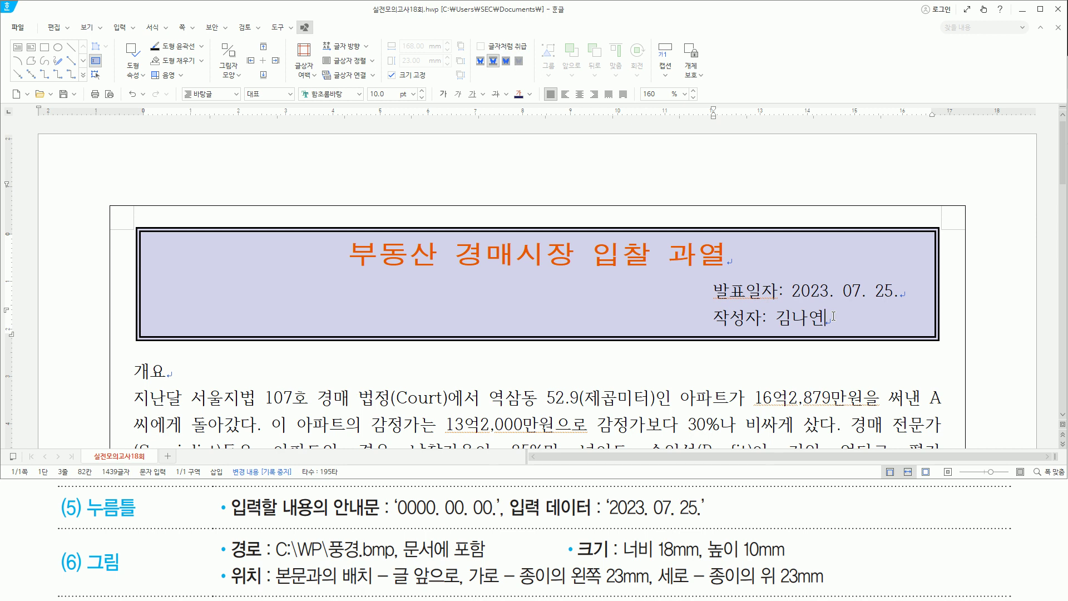
Place the insertion point at the end of the author line
{"action": "left_click_drag", "start_coordinate": [161, 250], "coordinate": [234, 300]}
{"action": "key", "text": "Escape"}
{"action": "left_click", "coordinate": [832, 311]}
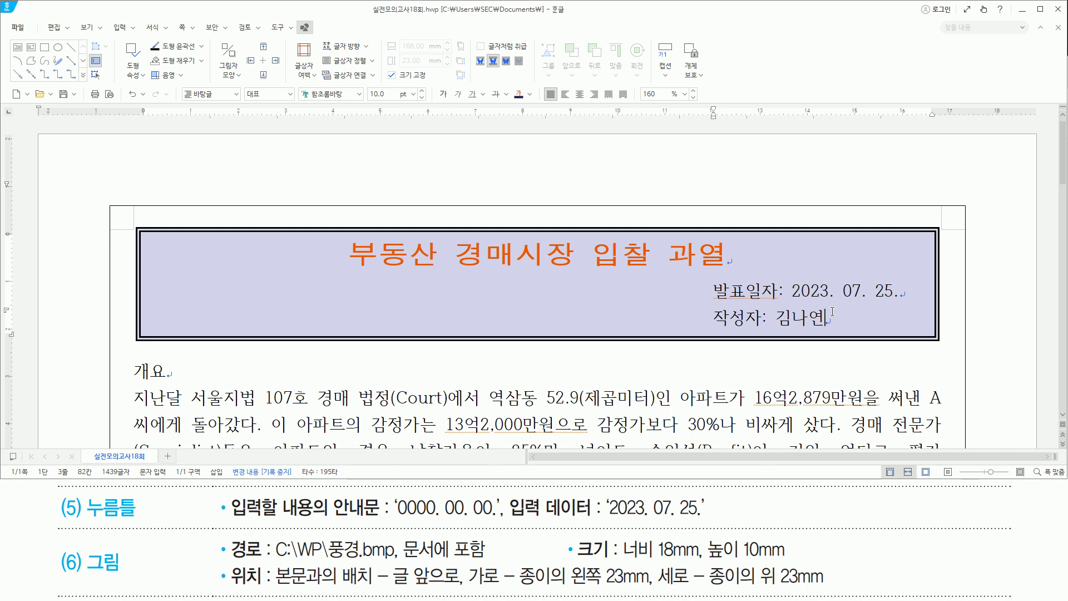
Start a picture insert and browse to the C:\길벗워드실기\그림 folder
{"action": "key", "text": "ctrl+n"}
{"action": "key", "text": "i"}
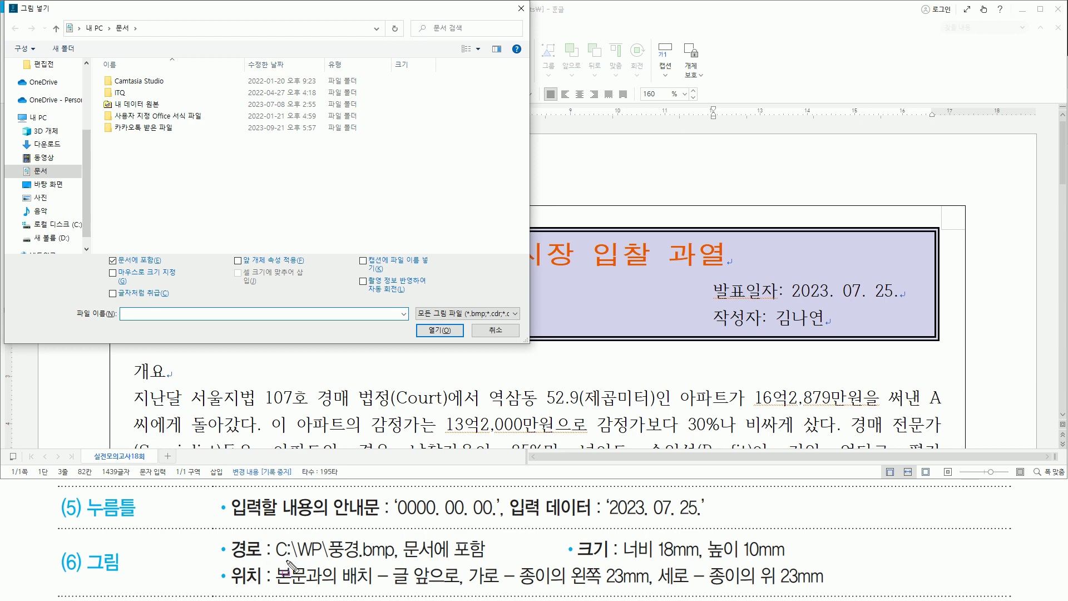
{"action": "left_click_drag", "start_coordinate": [277, 561], "coordinate": [484, 561]}
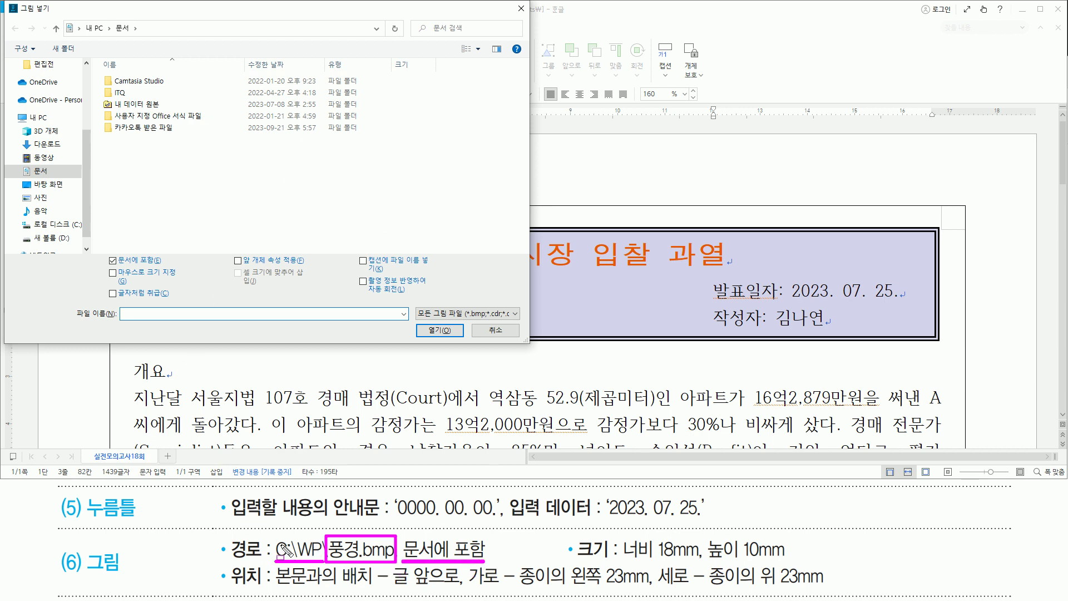
{"action": "left_click_drag", "start_coordinate": [268, 549], "coordinate": [323, 550]}
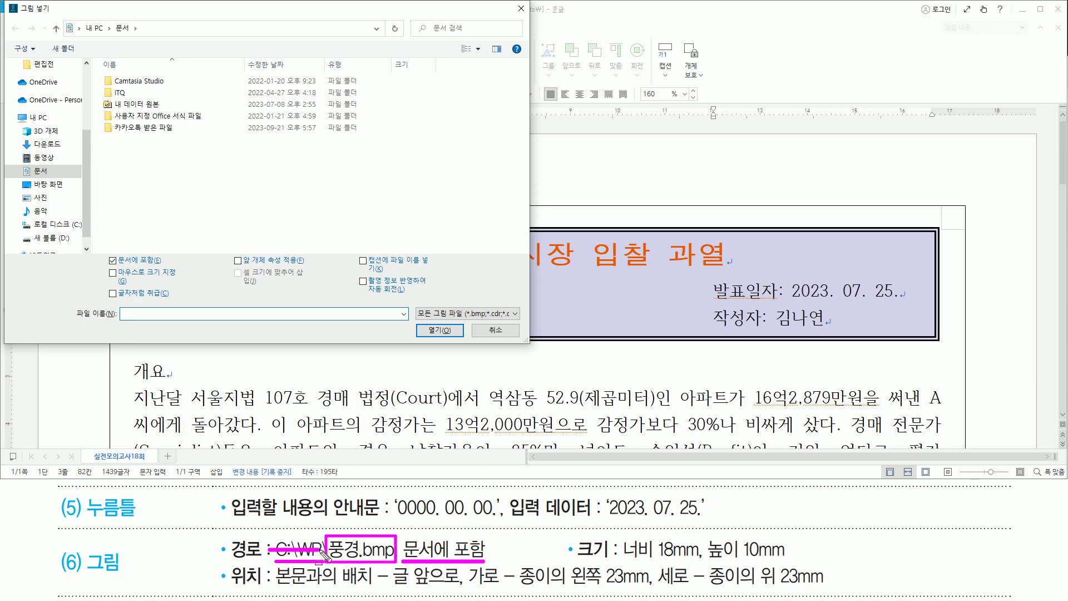
{"action": "left_click_drag", "start_coordinate": [25, 217], "coordinate": [73, 230]}
{"action": "key", "text": "Escape"}
{"action": "left_click", "coordinate": [68, 225]}
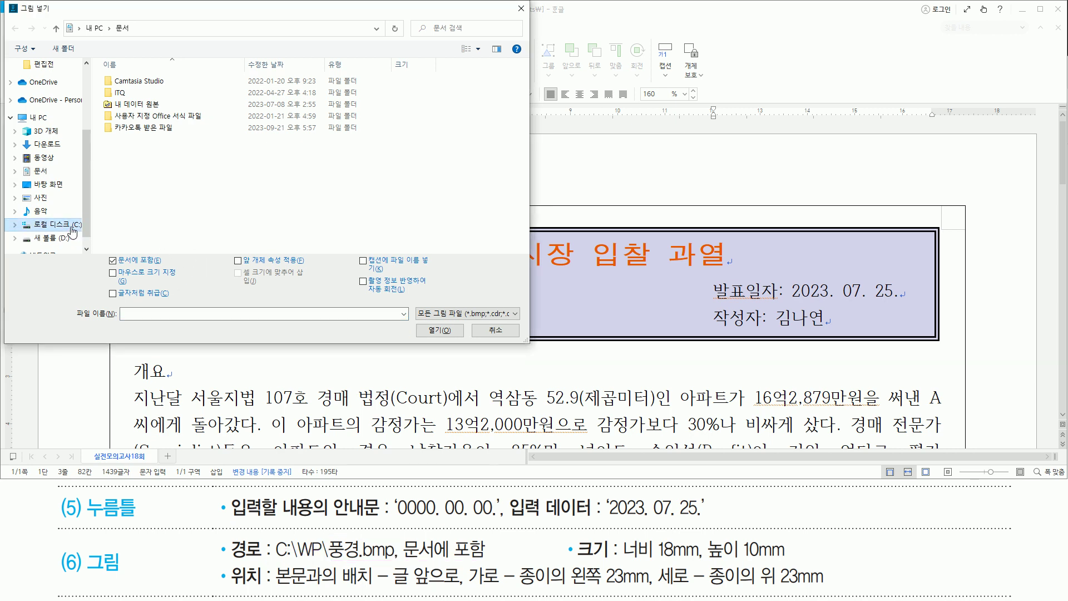
{"action": "scroll", "coordinate": [161, 154], "scroll_direction": "down", "scroll_amount": 3}
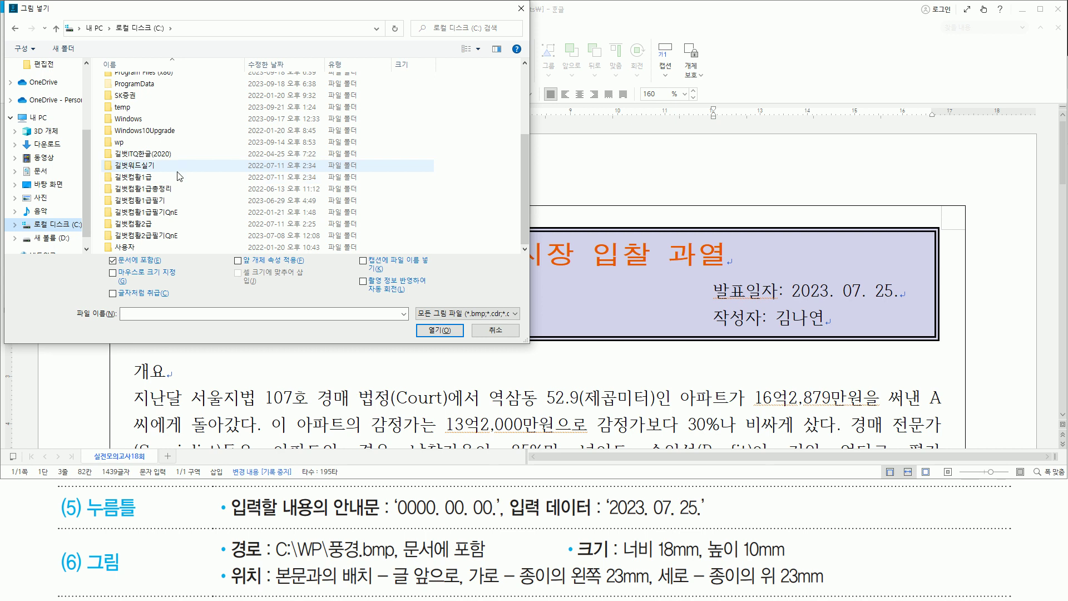
{"action": "double_click", "coordinate": [175, 167]}
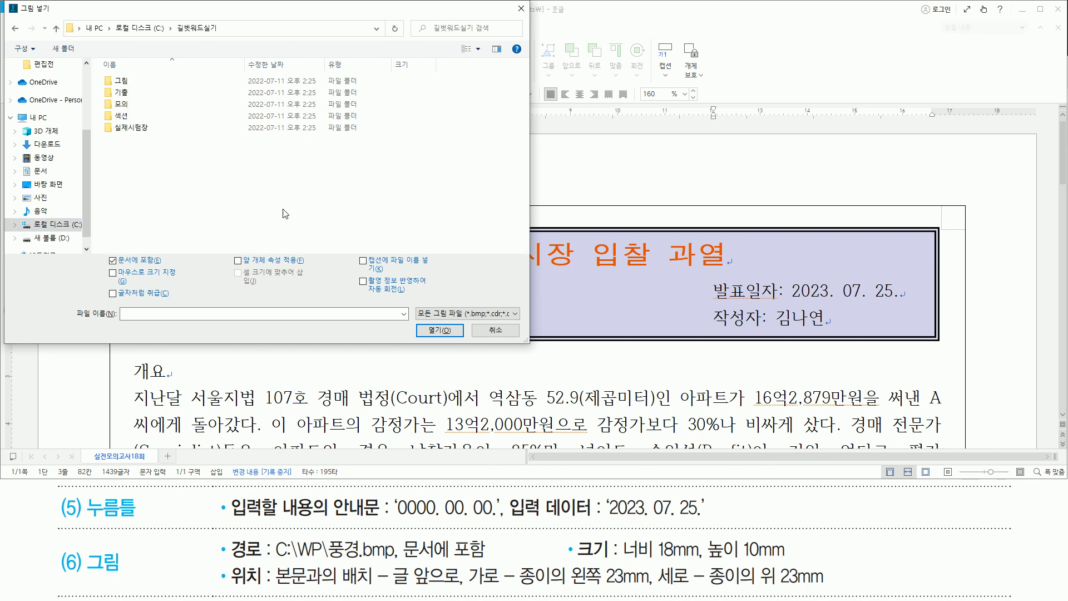
{"action": "double_click", "coordinate": [131, 82]}
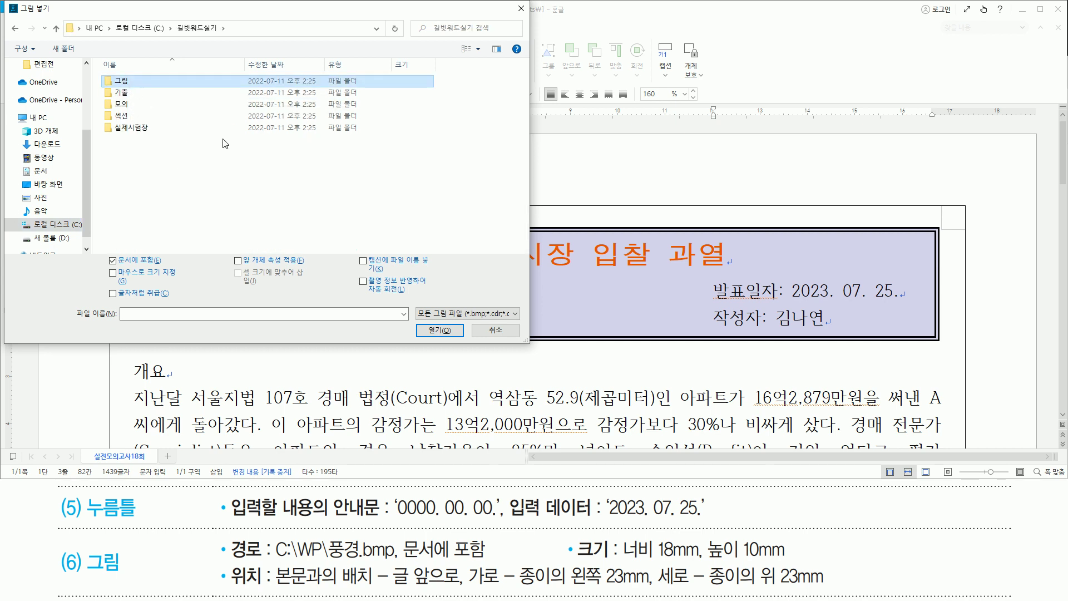
Pick 풍경.bmp, embedded in the document, and insert it at the author line
{"action": "scroll", "coordinate": [353, 186], "scroll_direction": "down", "scroll_amount": 1}
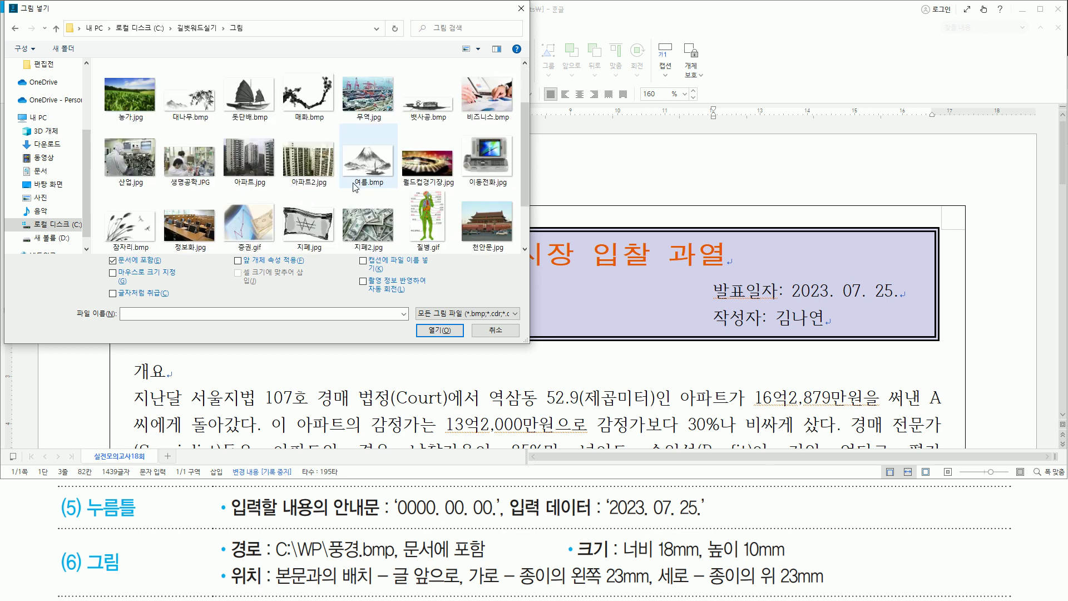
{"action": "scroll", "coordinate": [354, 186], "scroll_direction": "down", "scroll_amount": 1}
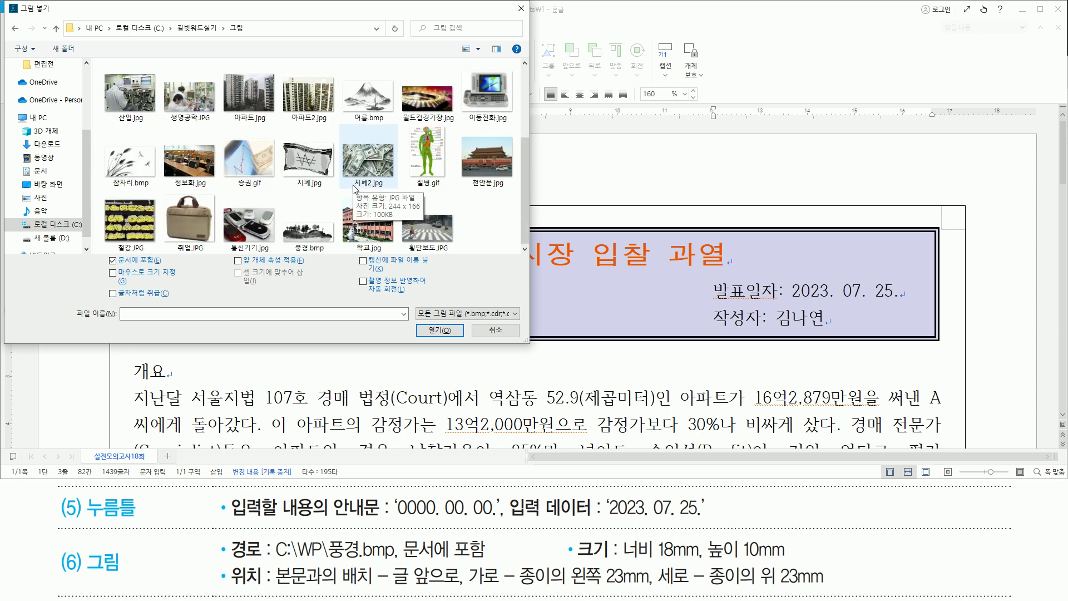
{"action": "left_click", "coordinate": [314, 238]}
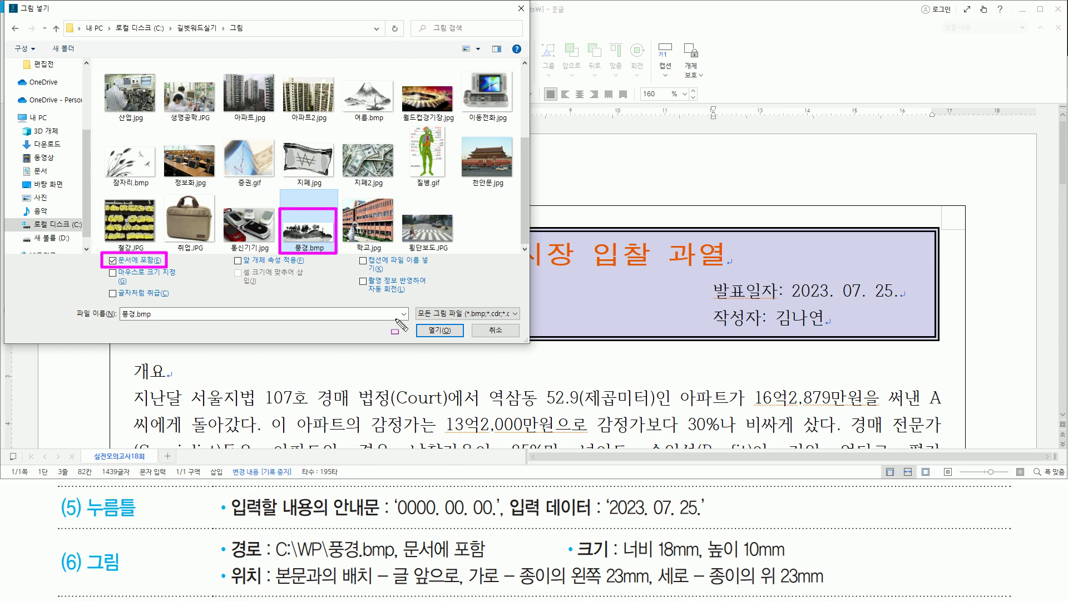
{"action": "left_click", "coordinate": [435, 331]}
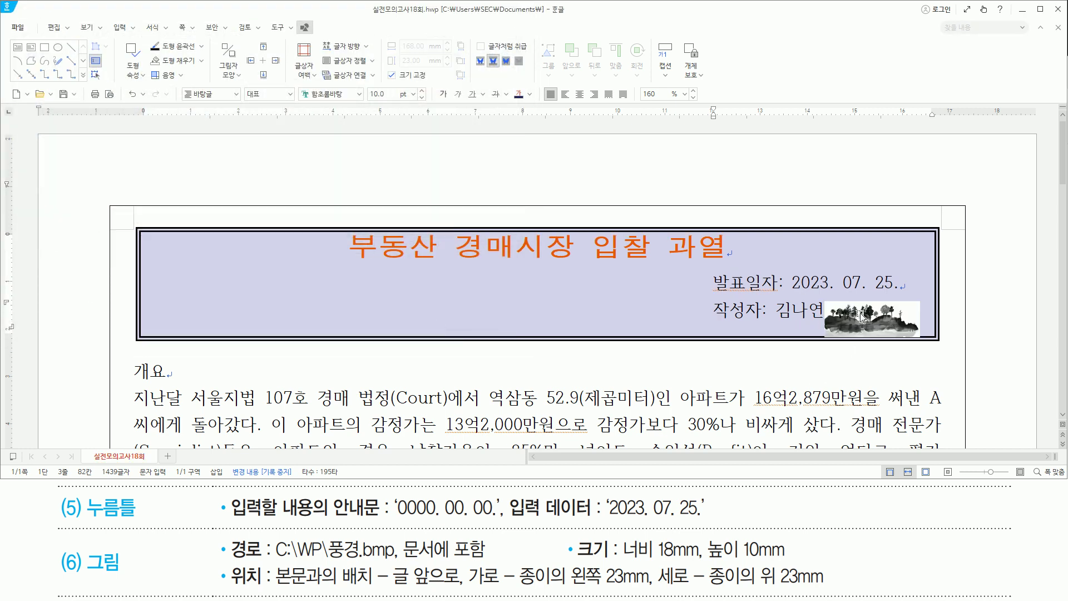
{"action": "left_click_drag", "start_coordinate": [573, 538], "coordinate": [612, 559]}
{"action": "left_click_drag", "start_coordinate": [231, 577], "coordinate": [262, 590]}
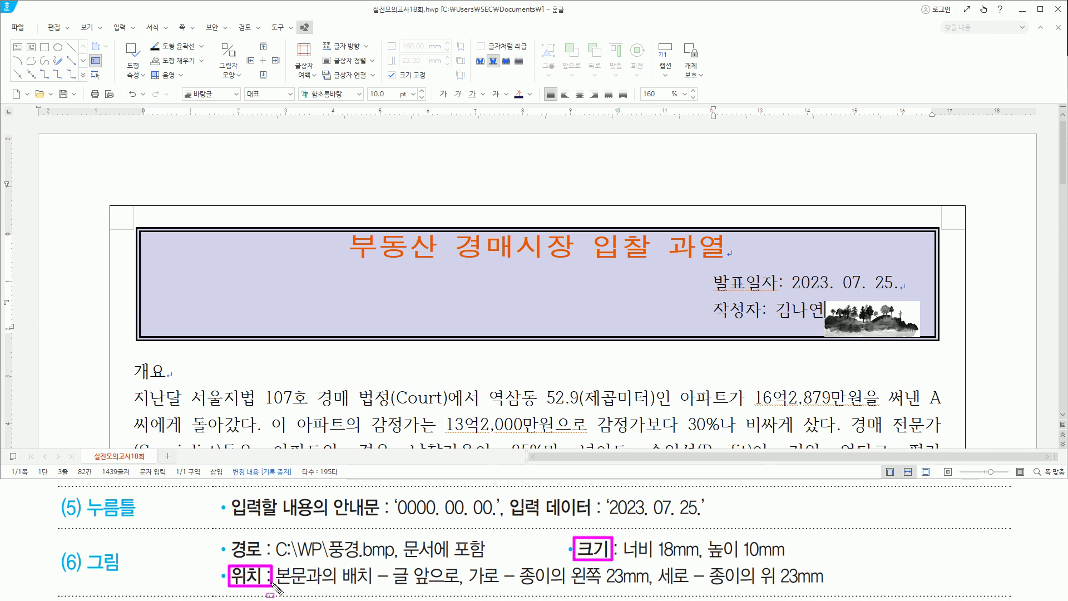
In the picture's object properties, set the size to 18 × 10 mm, placed in front of text
{"action": "left_click", "coordinate": [873, 320]}
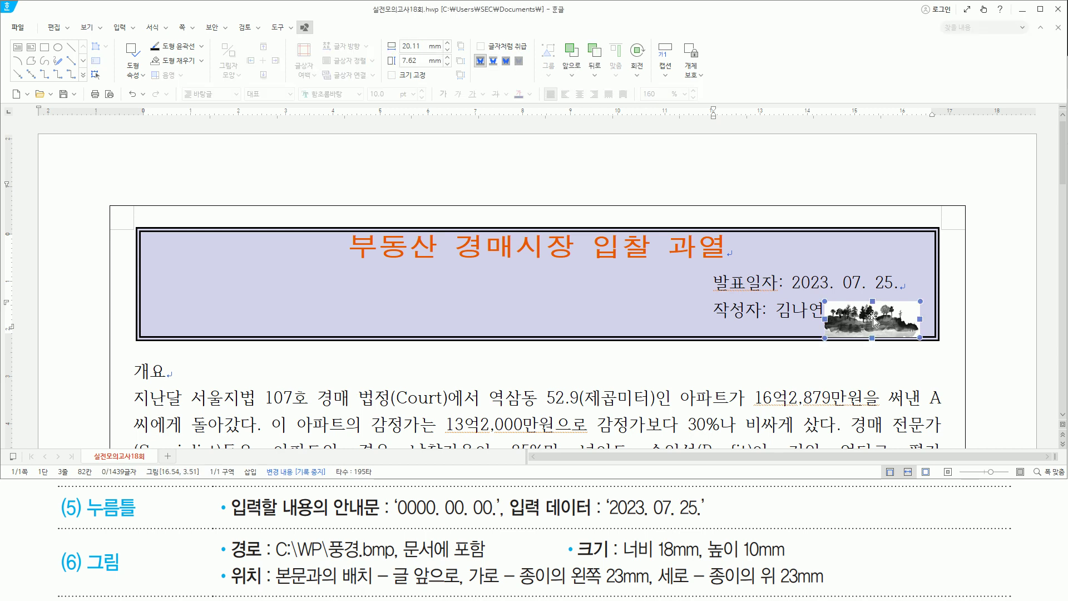
{"action": "double_click", "coordinate": [872, 318]}
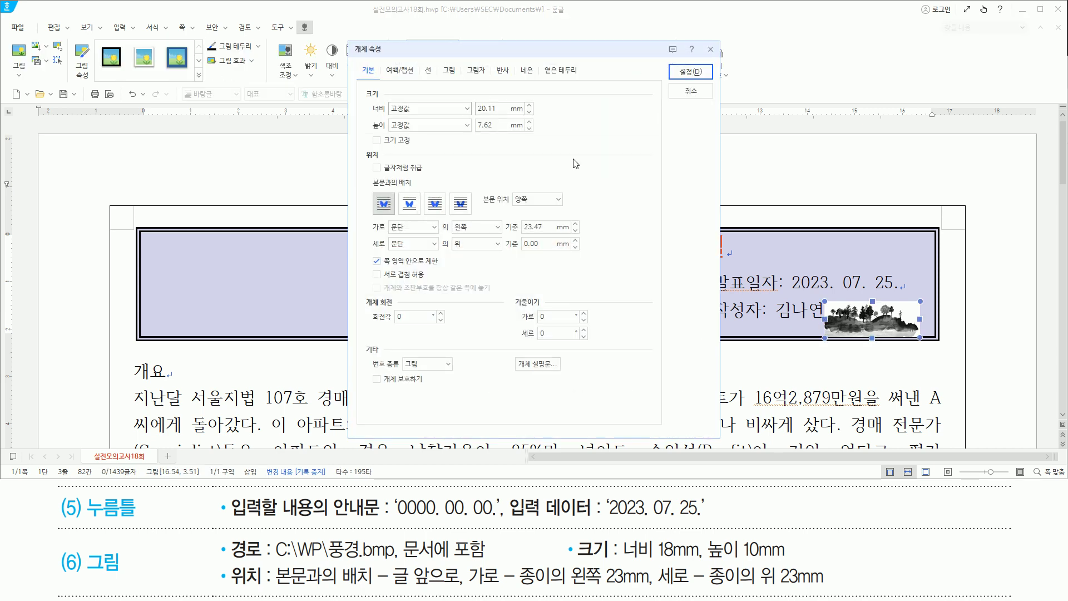
{"action": "key", "text": "ctrl+shift+d"}
{"action": "left_click_drag", "start_coordinate": [621, 559], "coordinate": [799, 559]}
{"action": "key", "text": "Escape"}
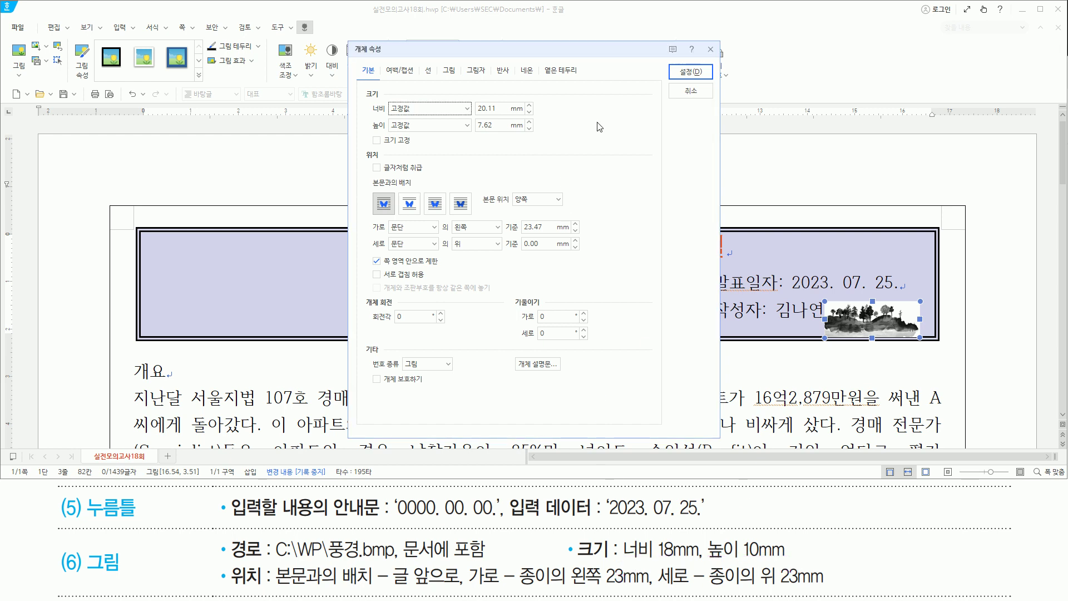
{"action": "key", "text": "Tab"}
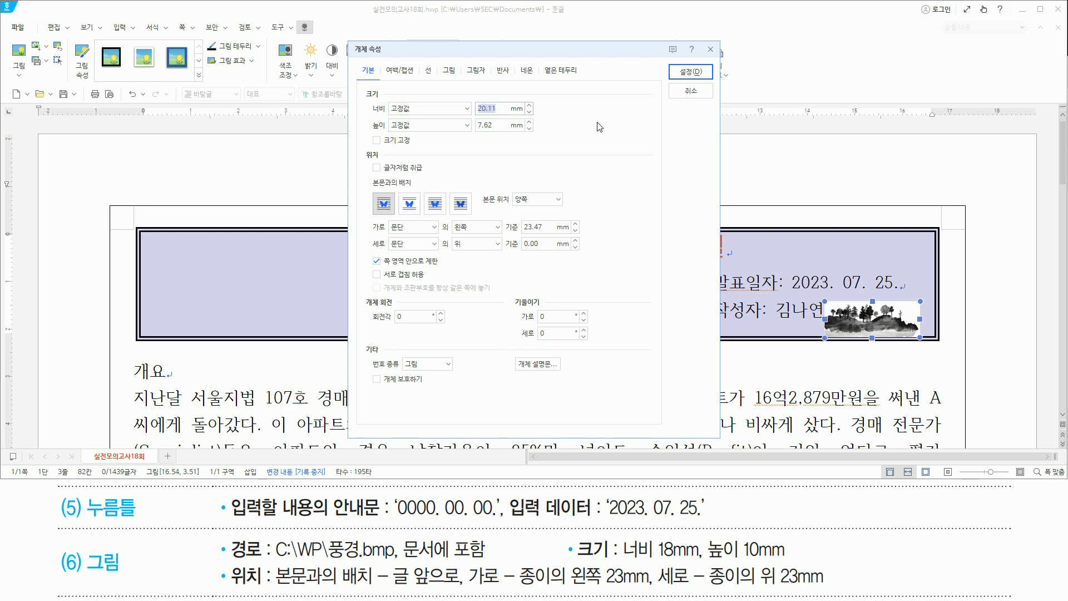
{"action": "key", "text": "Tab"}
{"action": "type", "text": "1"}
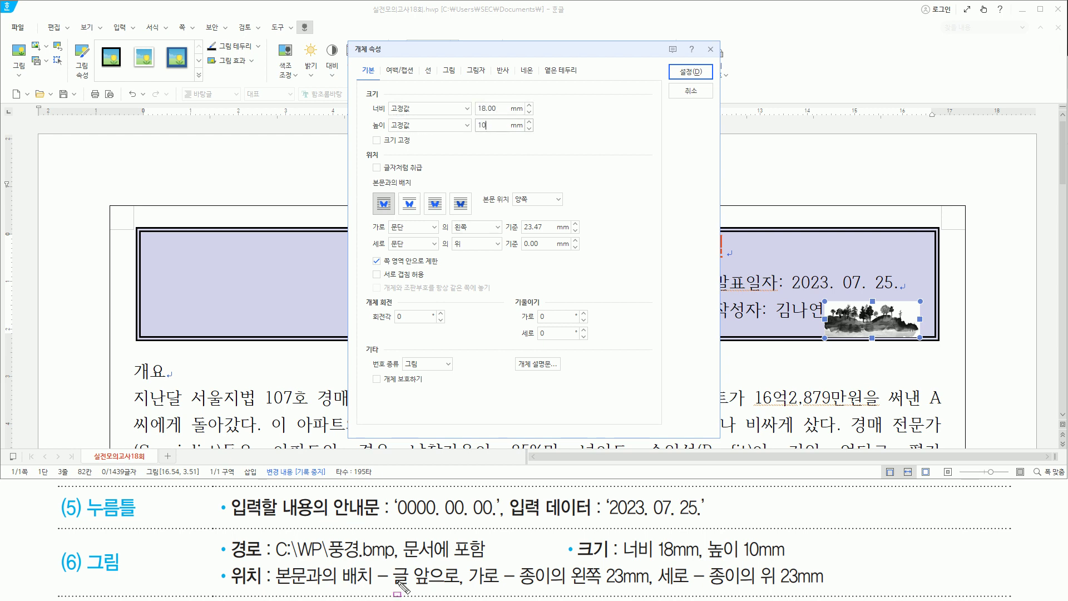
{"action": "left_click_drag", "start_coordinate": [392, 590], "coordinate": [460, 591]}
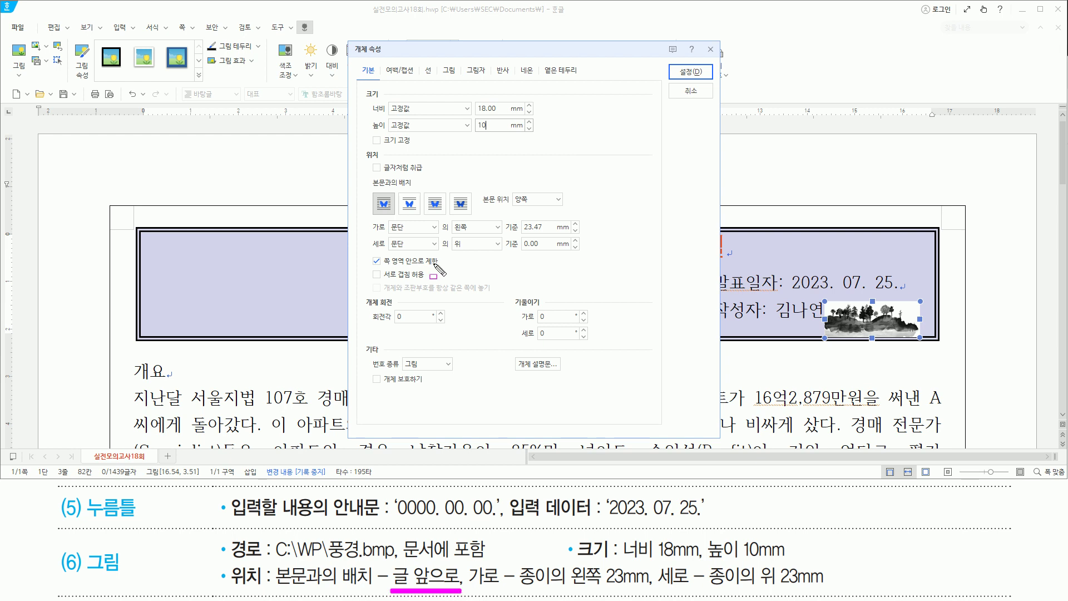
{"action": "left_click_drag", "start_coordinate": [426, 195], "coordinate": [446, 214]}
{"action": "left_click", "coordinate": [439, 207]}
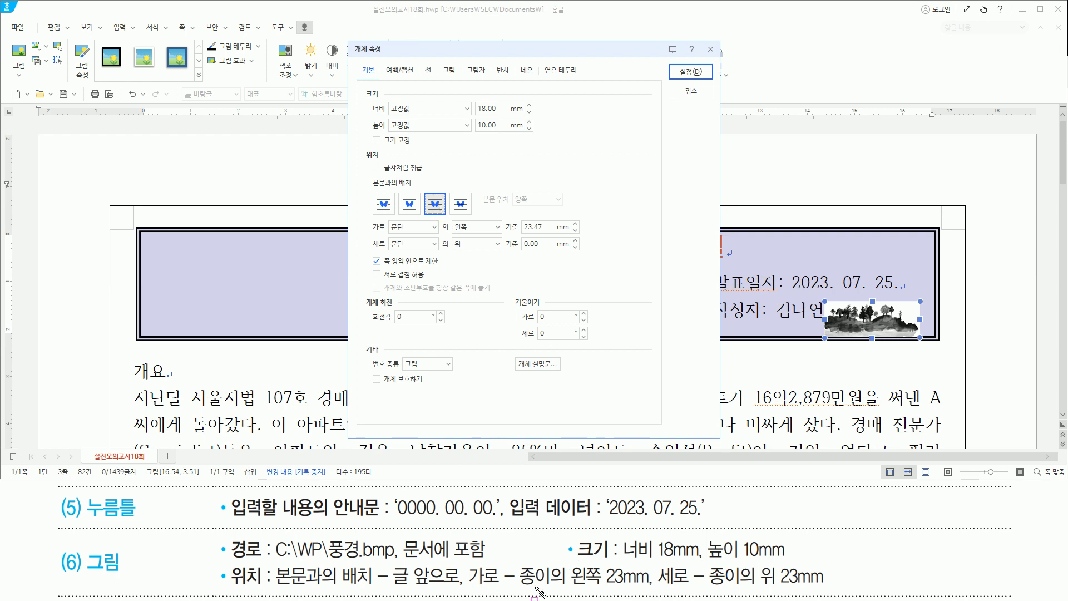
Position the picture 23 mm horizontally and 23 mm vertically, both measured from the paper
{"action": "left_click_drag", "start_coordinate": [517, 585], "coordinate": [826, 585]}
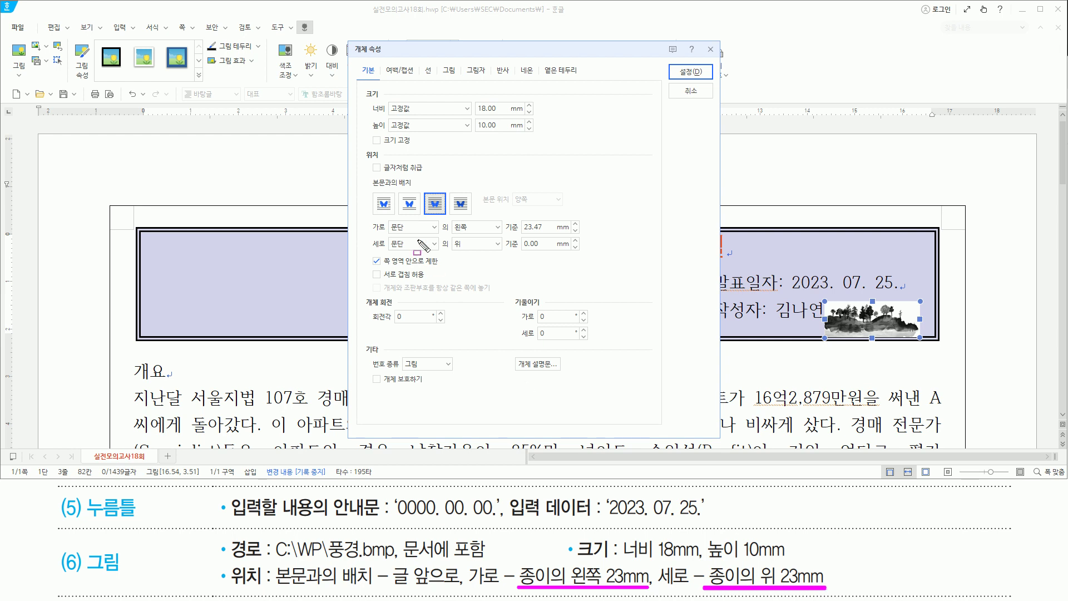
{"action": "left_click_drag", "start_coordinate": [386, 222], "coordinate": [419, 257]}
{"action": "key", "text": "Escape"}
{"action": "left_click", "coordinate": [414, 228]}
{"action": "left_click", "coordinate": [414, 242]}
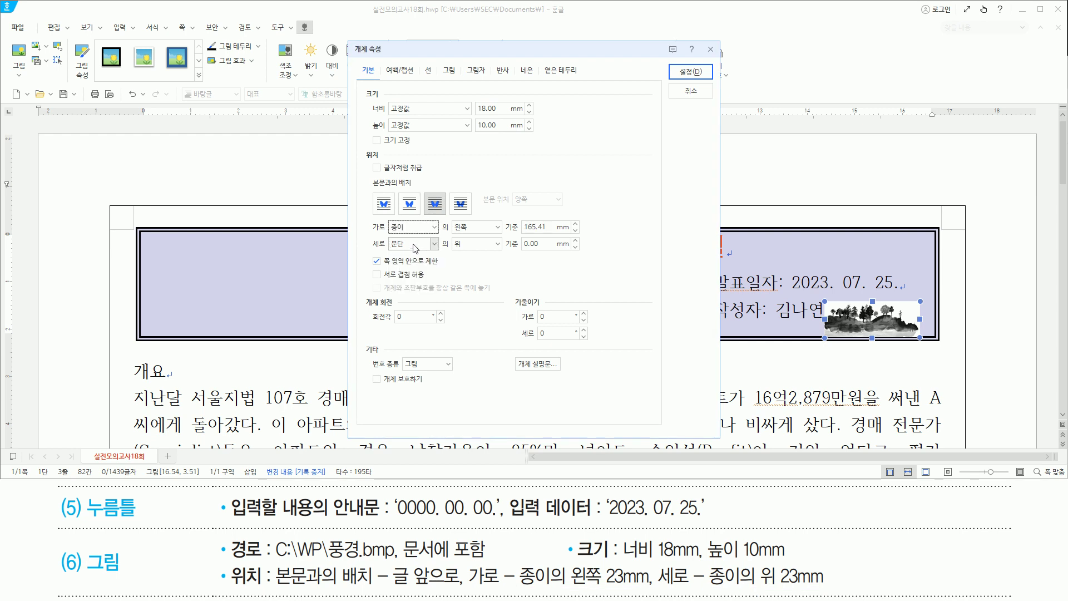
{"action": "double_click", "coordinate": [539, 228]}
{"action": "type", "text": "23"}
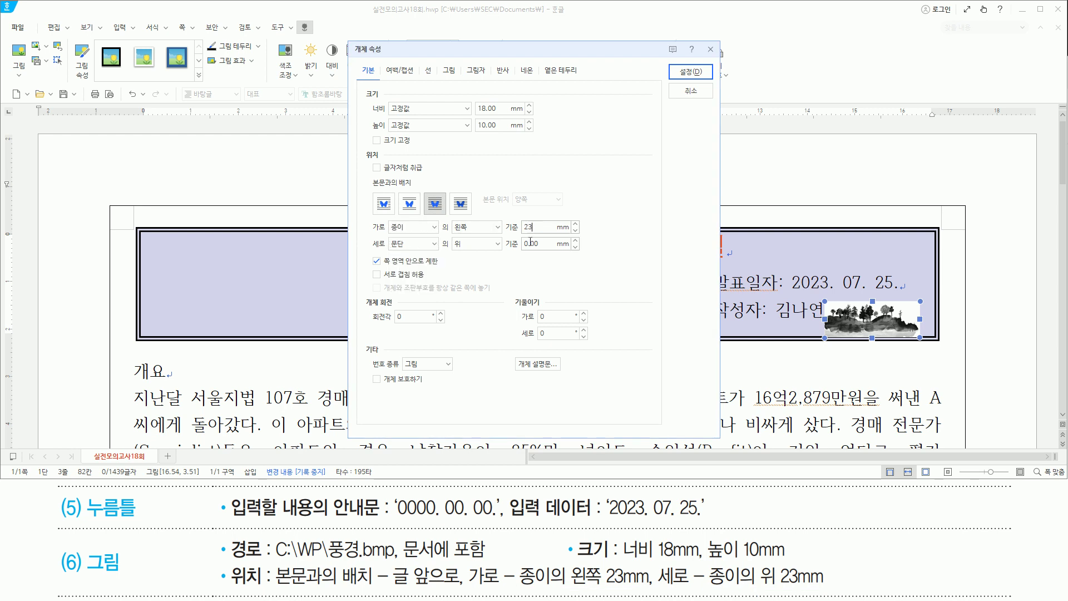
{"action": "left_click", "coordinate": [433, 244]}
{"action": "left_click", "coordinate": [414, 259]}
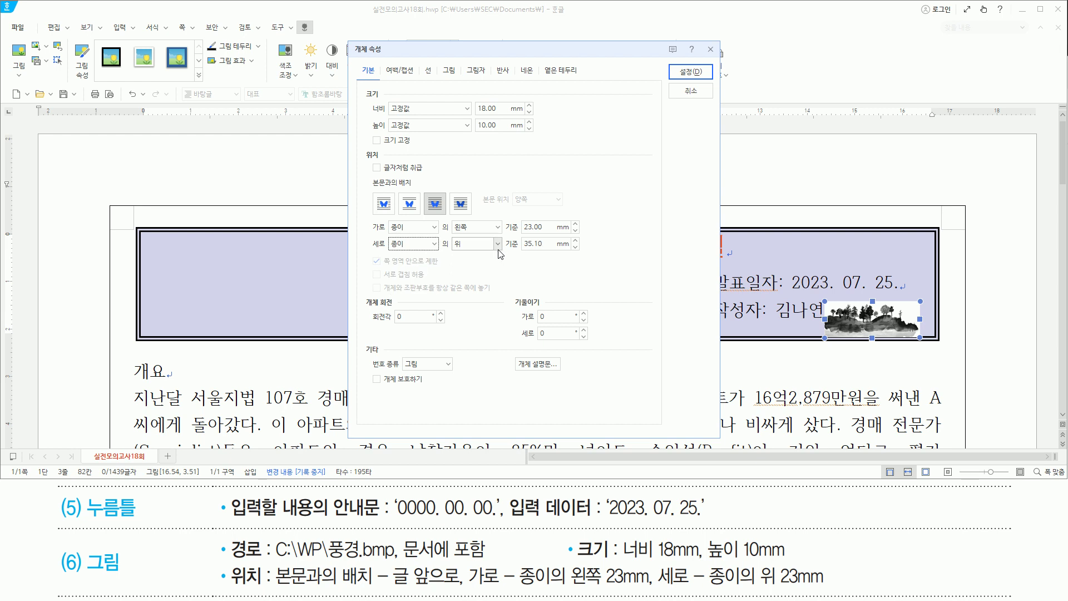
{"action": "double_click", "coordinate": [541, 245]}
{"action": "type", "text": "23"}
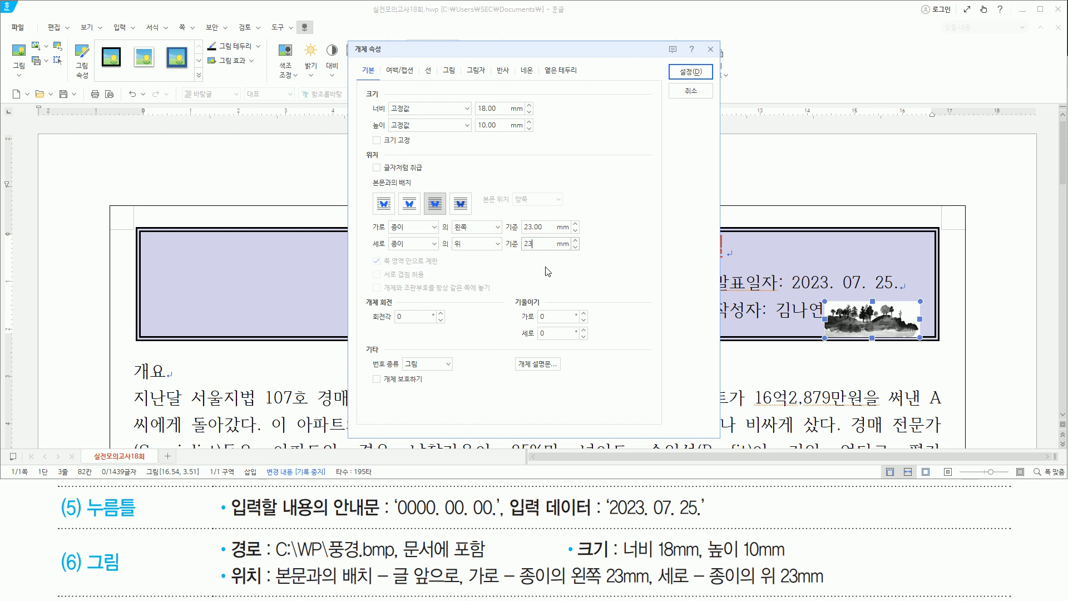
{"action": "mouse_move", "coordinate": [363, 185]}
{"action": "left_mouse_down"}
{"action": "mouse_move", "coordinate": [505, 257]}
{"action": "mouse_move", "coordinate": [589, 261]}
{"action": "left_mouse_up"}
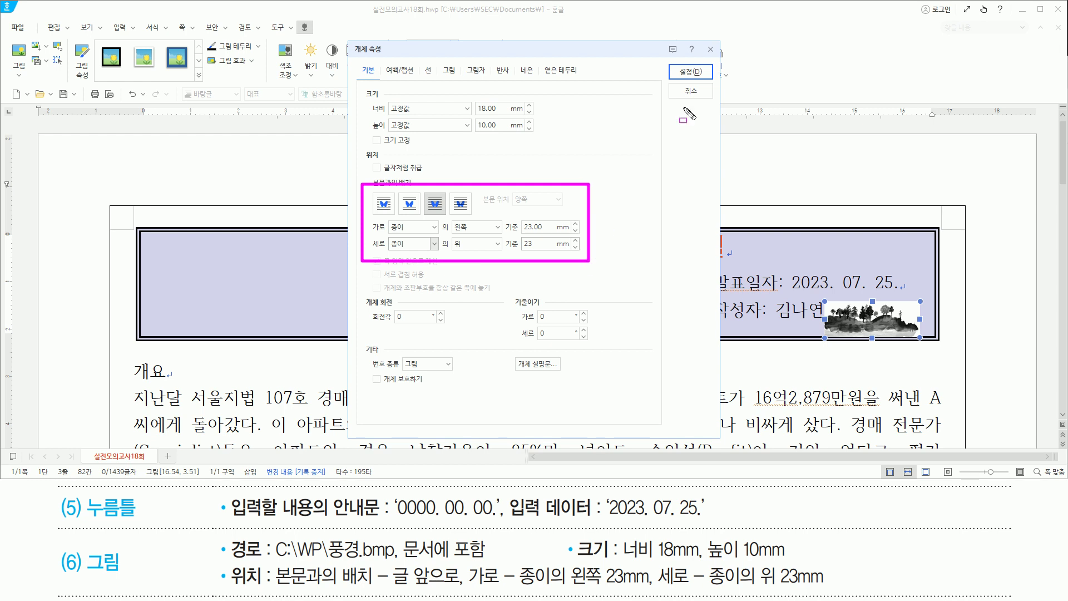
{"action": "left_click_drag", "start_coordinate": [669, 57], "coordinate": [708, 82]}
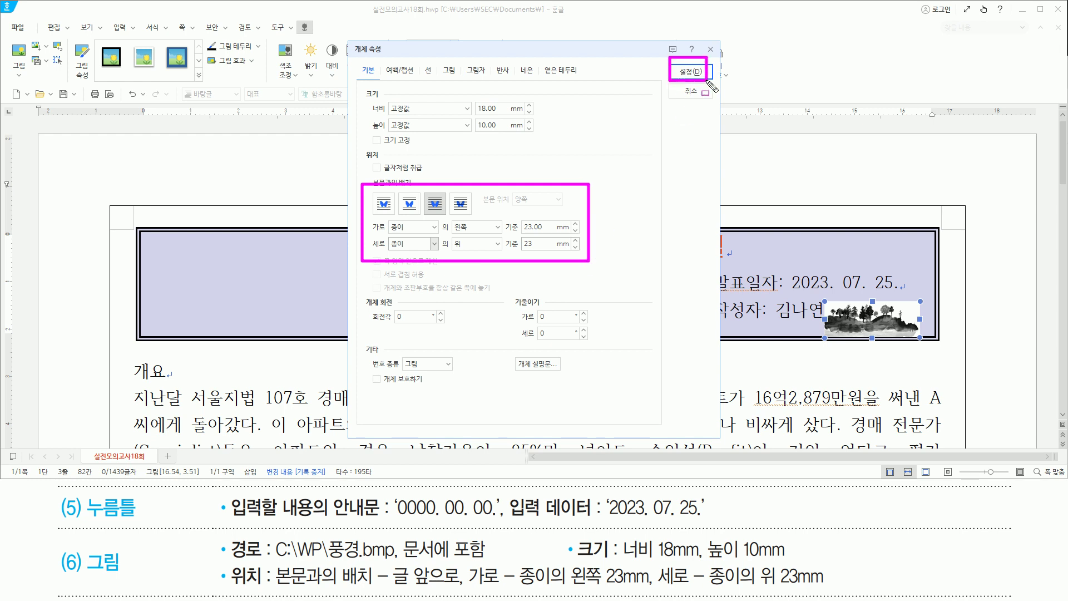
{"action": "key", "text": "Escape"}
Confirm the 18×10 mm size and 23 mm position, then deselect the picture in the body text
{"action": "left_click", "coordinate": [690, 72]}
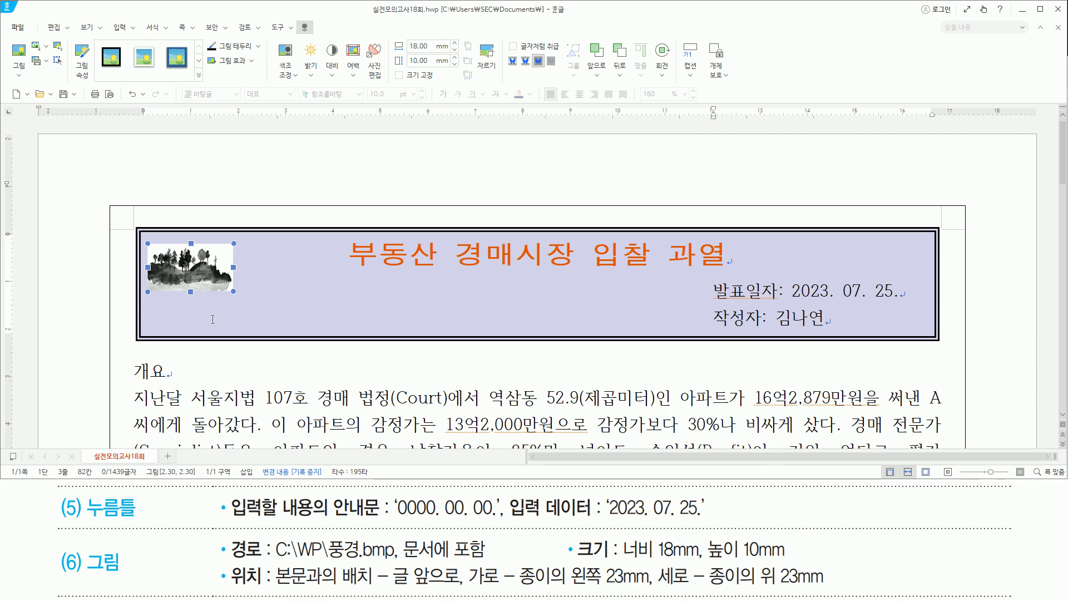
{"action": "key", "text": "ctrl+2"}
{"action": "mouse_move", "coordinate": [137, 220]}
{"action": "left_mouse_down"}
{"action": "mouse_move", "coordinate": [778, 371]}
{"action": "mouse_move", "coordinate": [926, 342]}
{"action": "mouse_move", "coordinate": [952, 351]}
{"action": "left_mouse_up"}
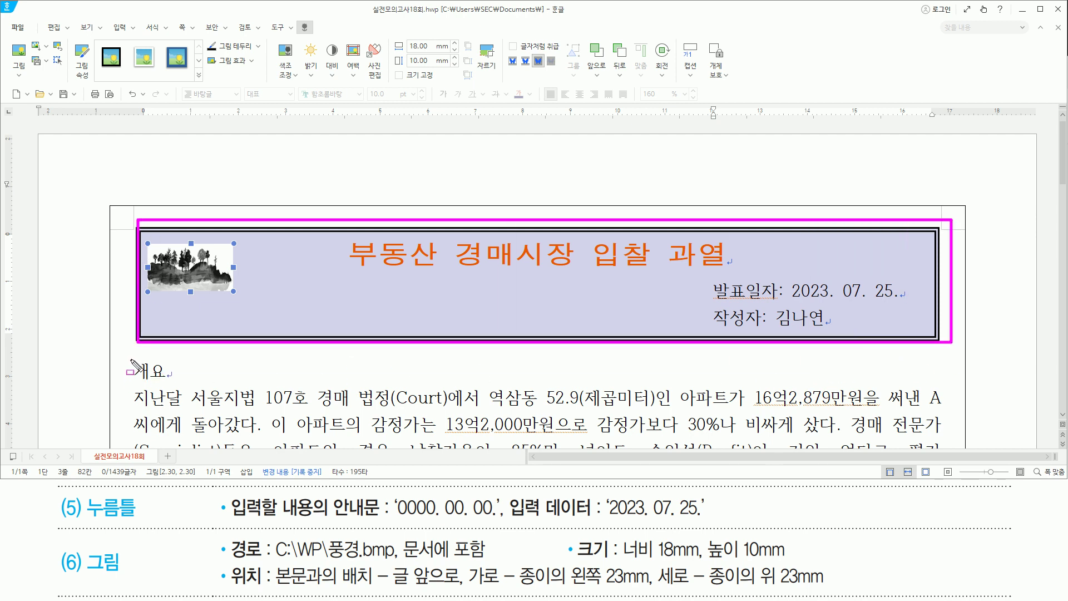
{"action": "left_click_drag", "start_coordinate": [133, 361], "coordinate": [133, 387]}
{"action": "key", "text": "Escape"}
{"action": "left_click", "coordinate": [133, 371]}
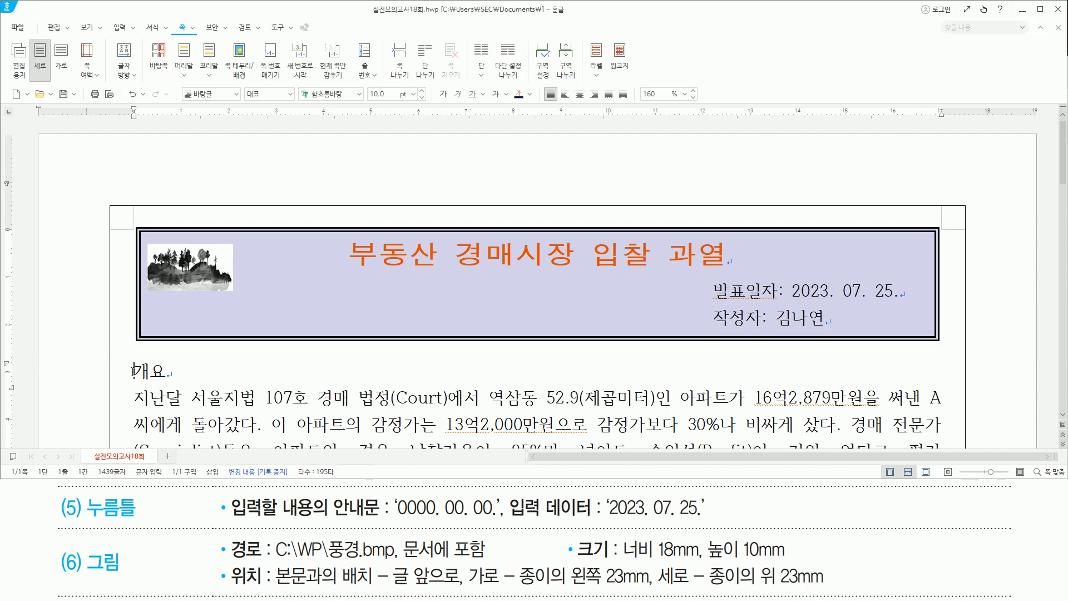
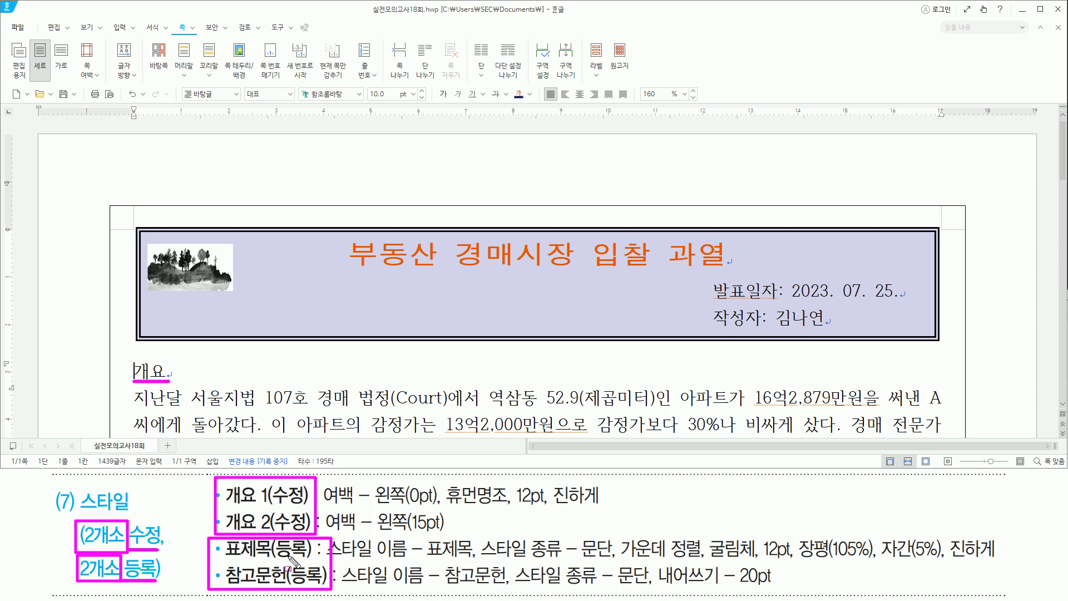
Open the Style list with F6, select 개요 1, and open its Edit Style dialog
{"action": "left_click", "coordinate": [343, 18]}
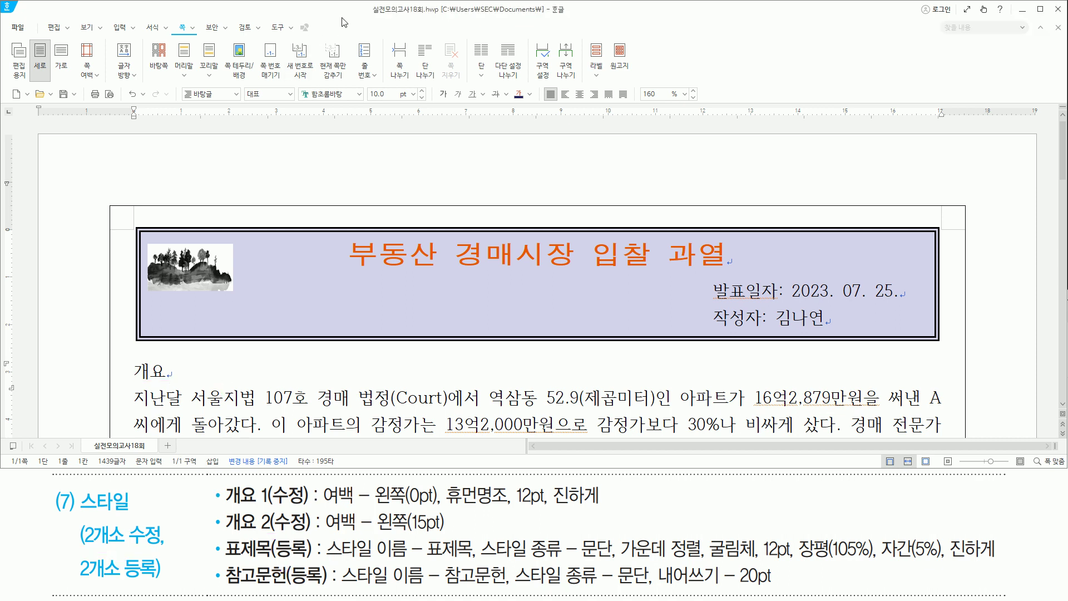
{"action": "key", "text": "F6"}
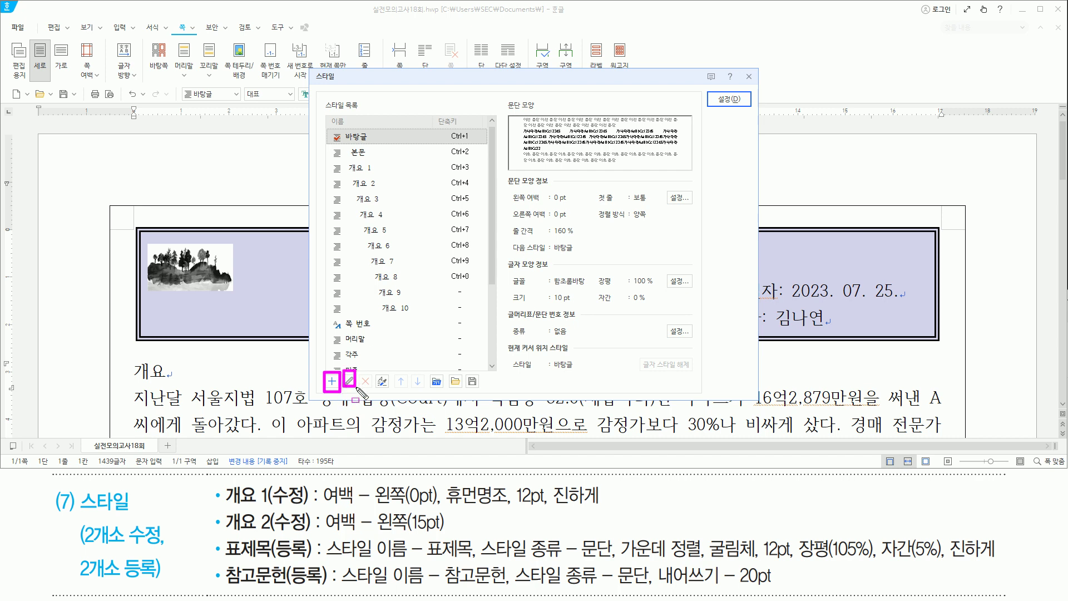
{"action": "key", "text": "alt"}
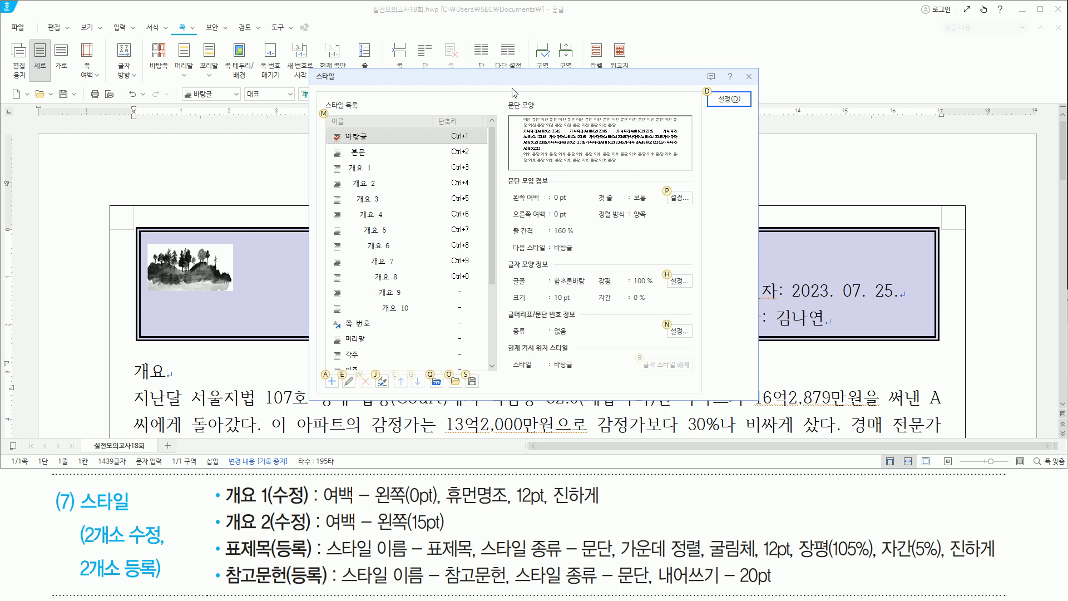
{"action": "key", "text": "alt"}
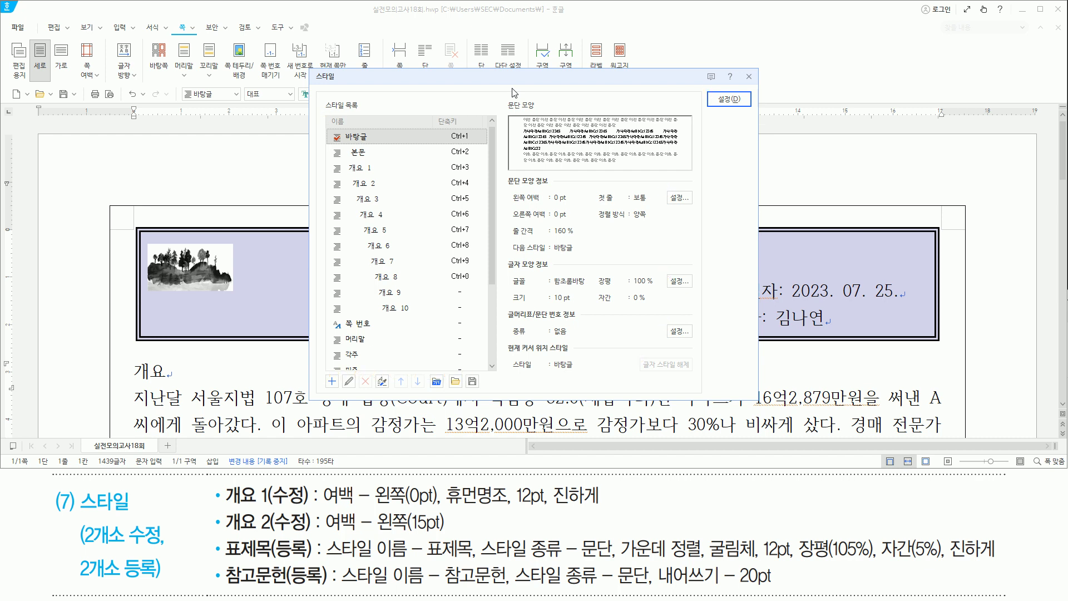
{"action": "left_click_drag", "start_coordinate": [227, 506], "coordinate": [267, 505]}
{"action": "key", "text": "Escape"}
{"action": "left_click_drag", "start_coordinate": [347, 161], "coordinate": [374, 176]}
{"action": "key", "text": "Escape"}
{"action": "left_click", "coordinate": [370, 170]}
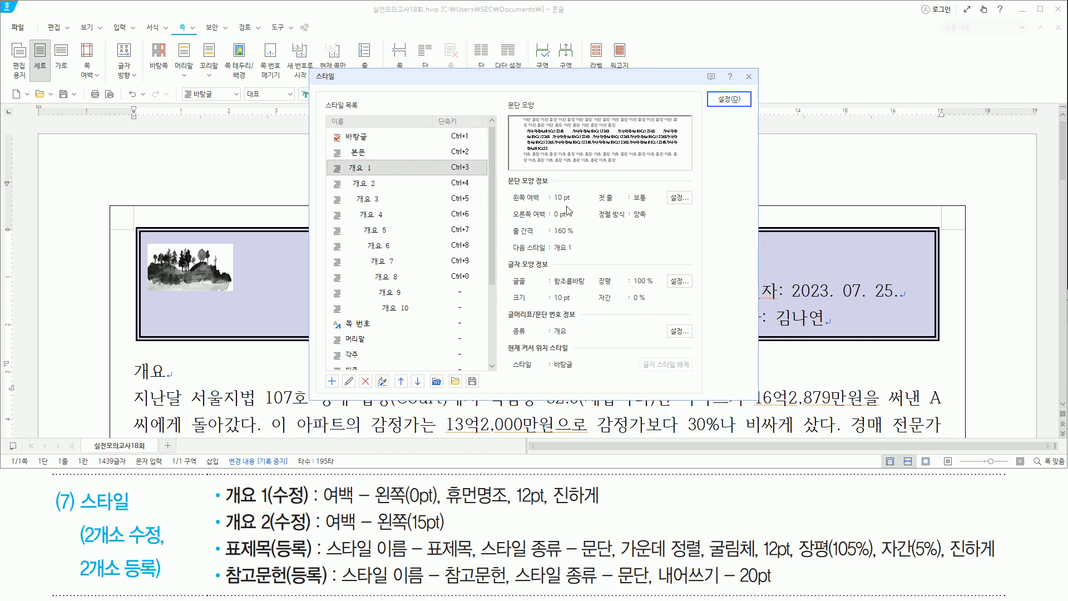
{"action": "key", "text": "alt"}
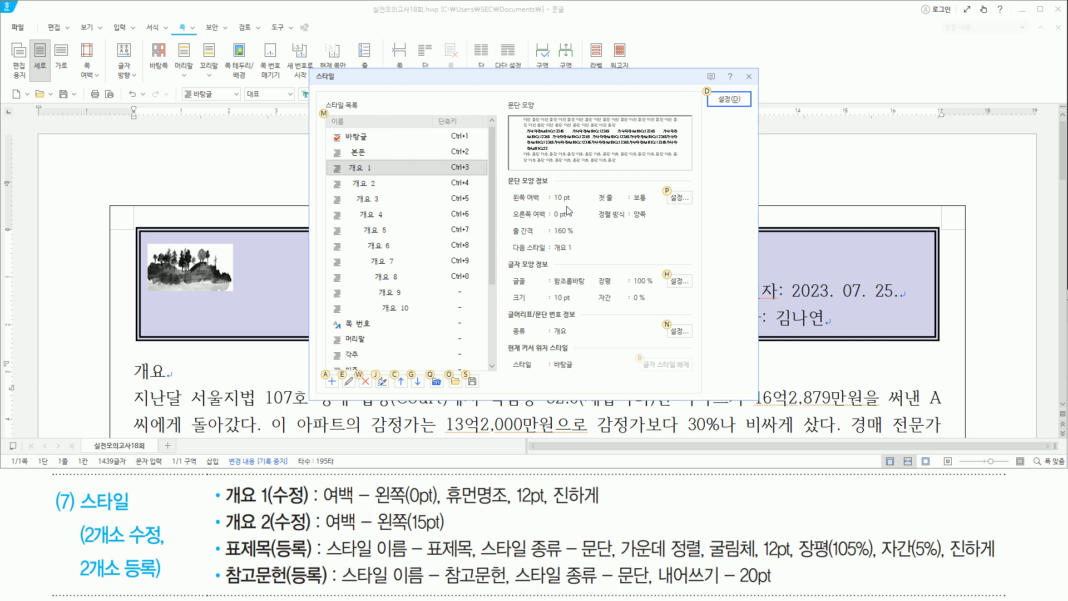
{"action": "key", "text": "e"}
{"action": "left_click_drag", "start_coordinate": [367, 162], "coordinate": [699, 304]}
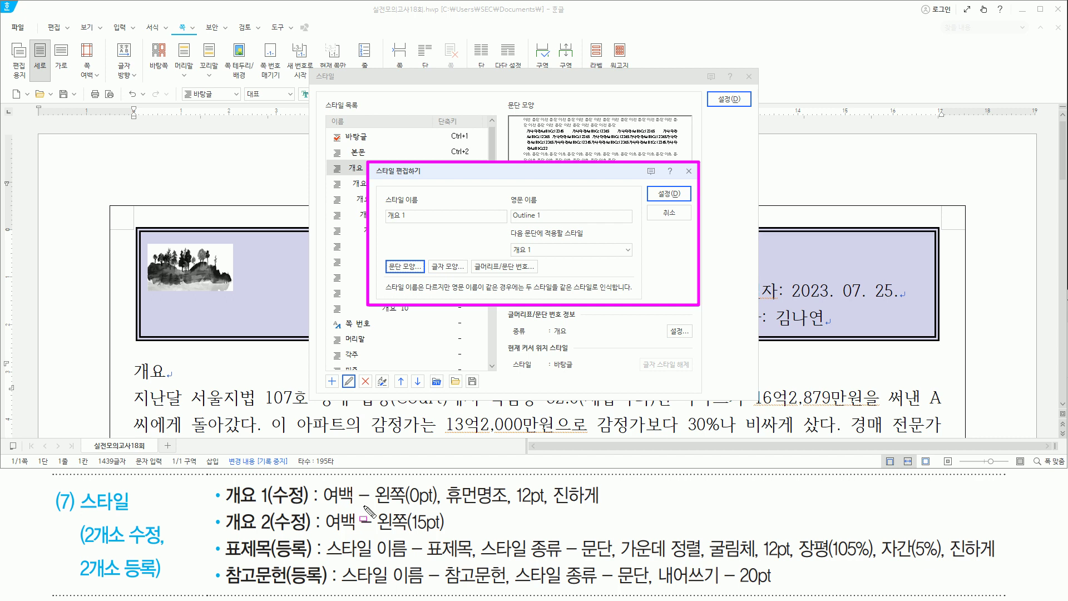
In 개요 1's paragraph shape, change the left margin to 0 pt and confirm
{"action": "mouse_move", "coordinate": [317, 479]}
{"action": "left_mouse_down"}
{"action": "mouse_move", "coordinate": [452, 521]}
{"action": "mouse_move", "coordinate": [442, 508]}
{"action": "mouse_move", "coordinate": [595, 508]}
{"action": "left_mouse_up"}
{"action": "key", "text": "Escape"}
{"action": "left_click", "coordinate": [510, 180]}
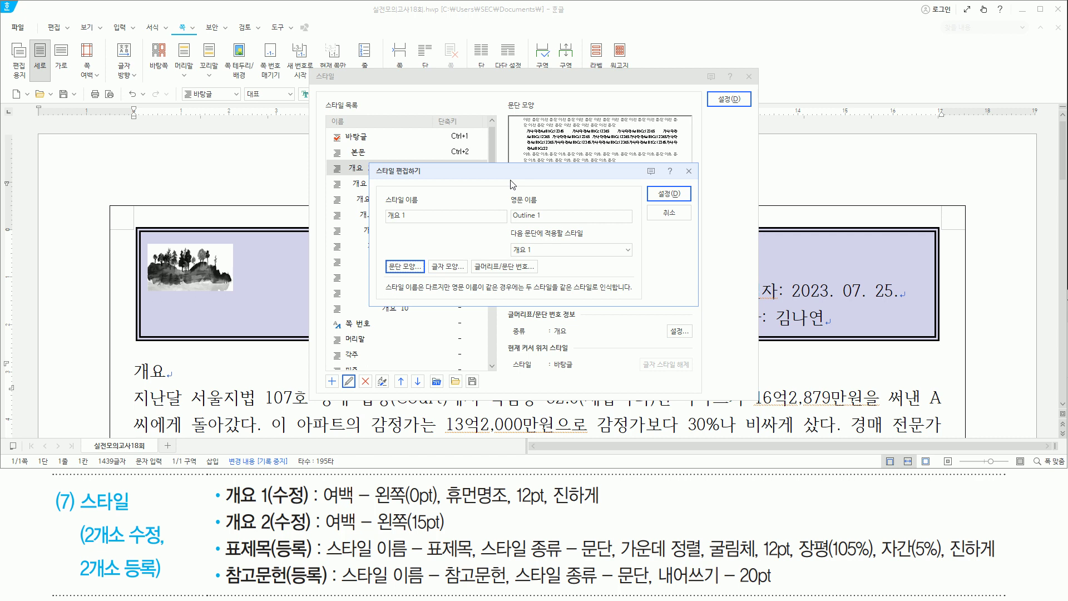
{"action": "key", "text": "alt"}
{"action": "type", "text": "t"}
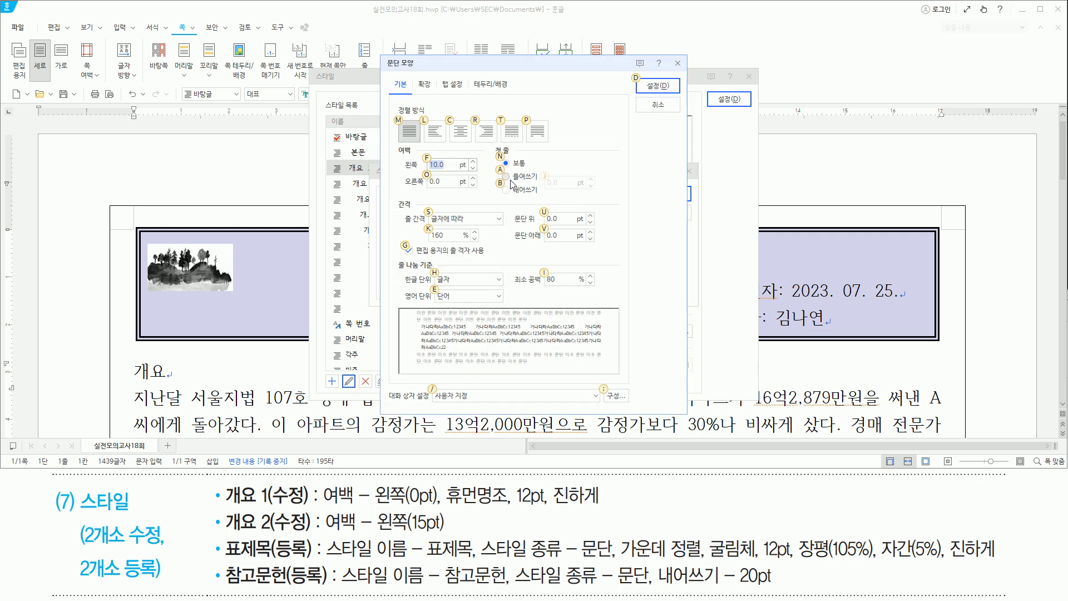
{"action": "type", "text": "0"}
{"action": "left_click_drag", "start_coordinate": [398, 172], "coordinate": [442, 172]}
{"action": "key", "text": "Escape"}
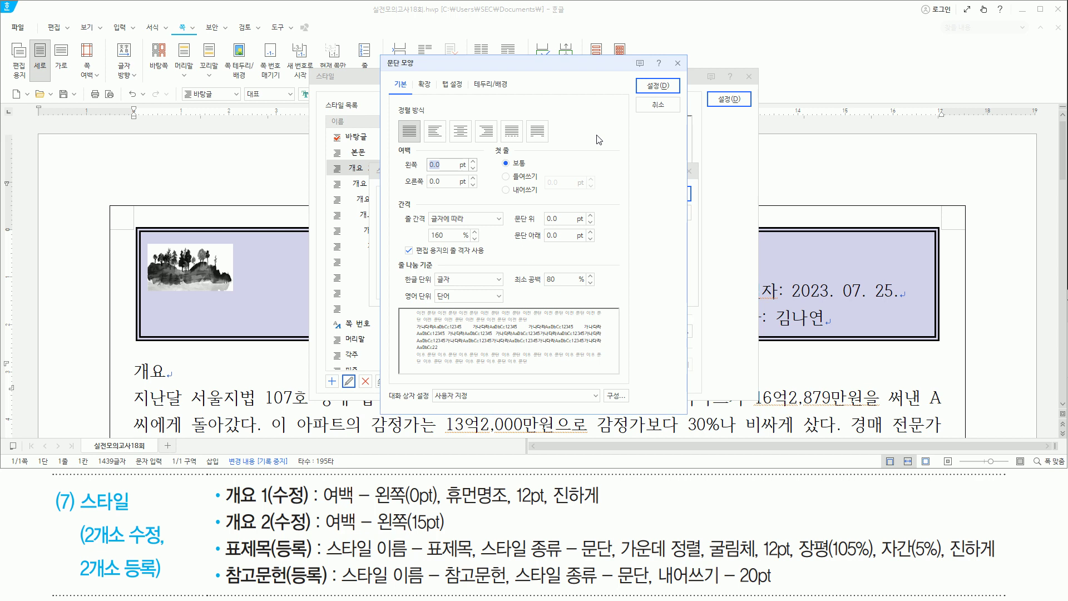
{"action": "key", "text": "Return"}
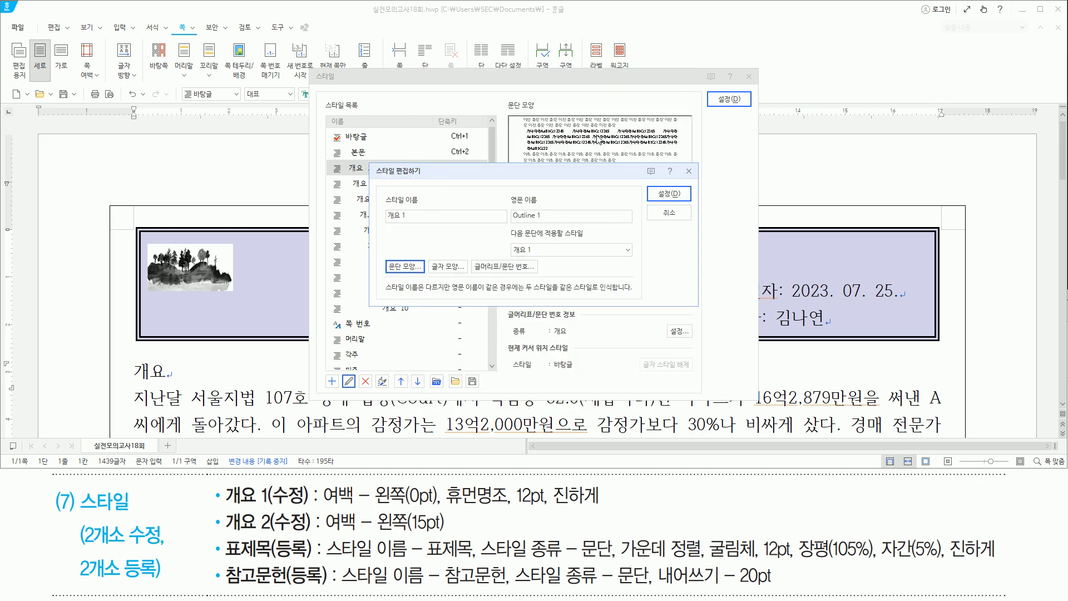
Give the 개요 1 style the 휴먼명조 font at 12 pt, bold
{"action": "key", "text": "alt"}
{"action": "key", "text": "l"}
{"action": "key", "text": "BackSpace"}
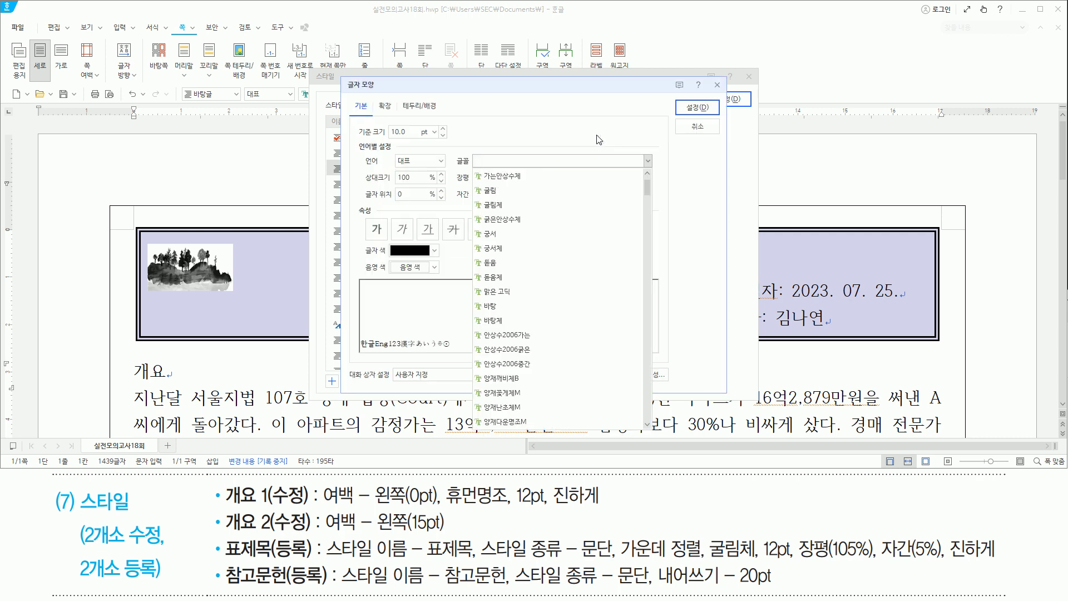
{"action": "type", "text": "휴먼명조"}
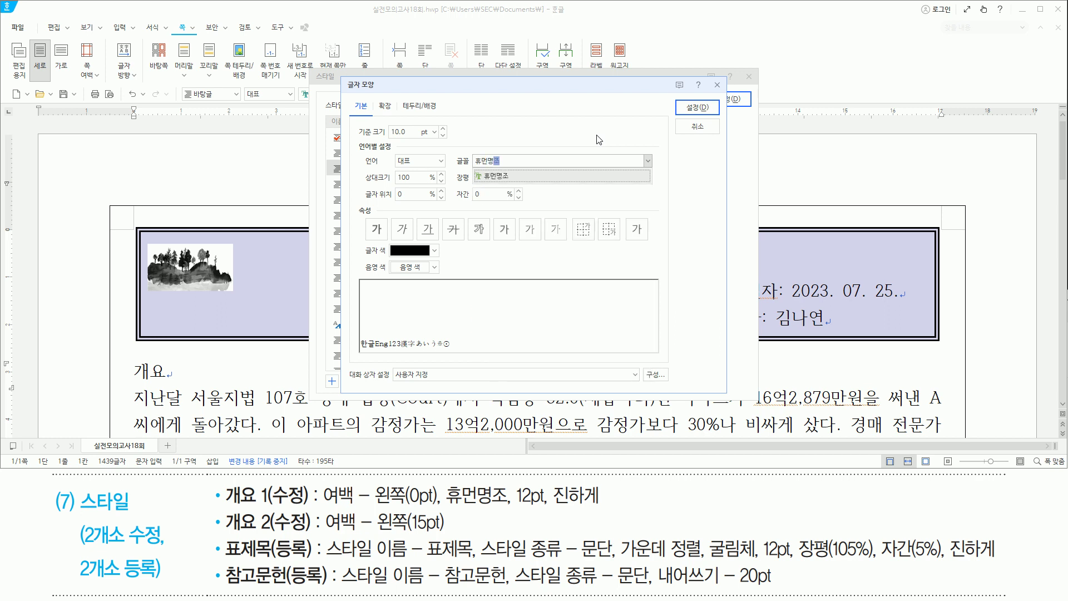
{"action": "key", "text": "Return"}
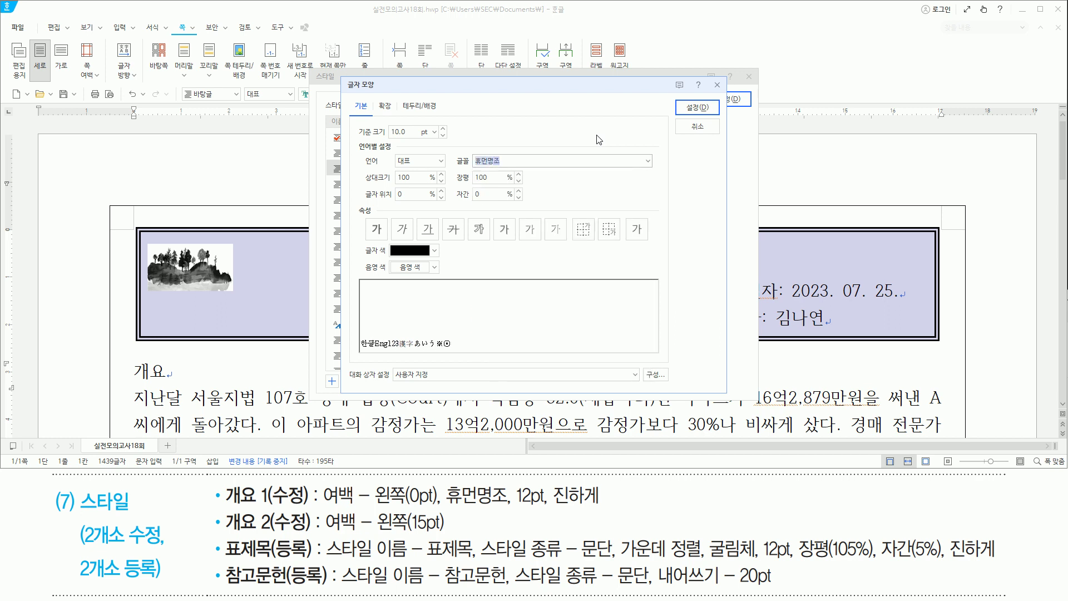
{"action": "key", "text": "alt"}
{"action": "type", "text": "z12"}
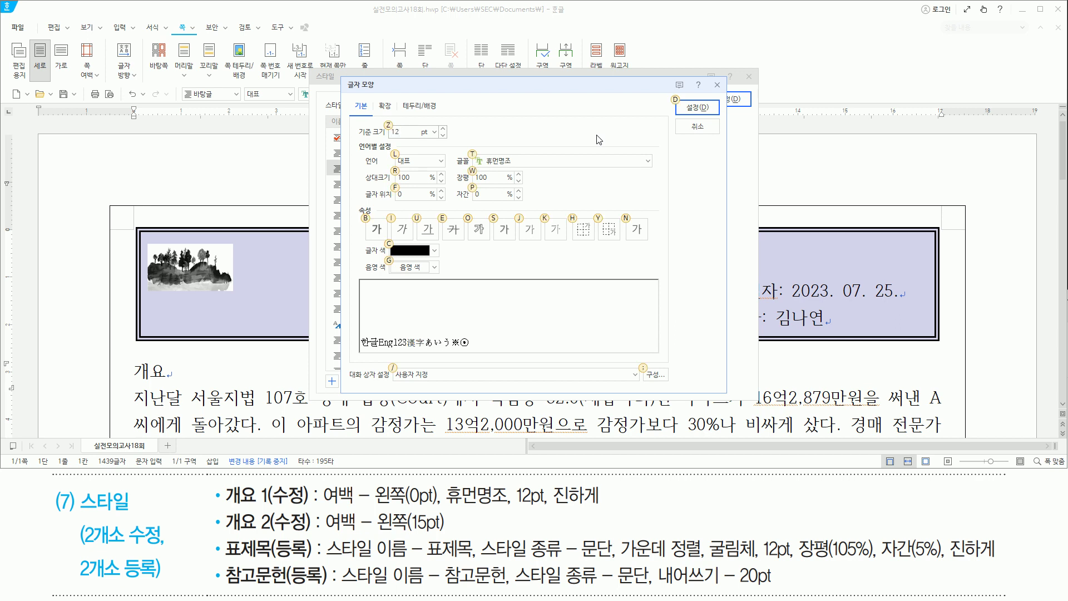
{"action": "type", "text": "b"}
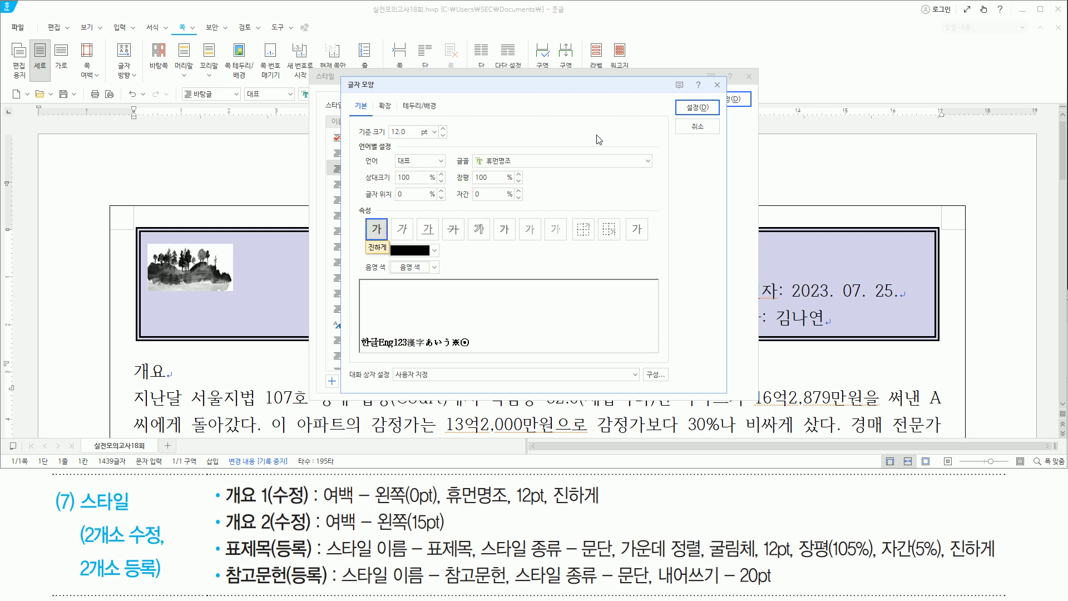
{"action": "key", "text": "Return"}
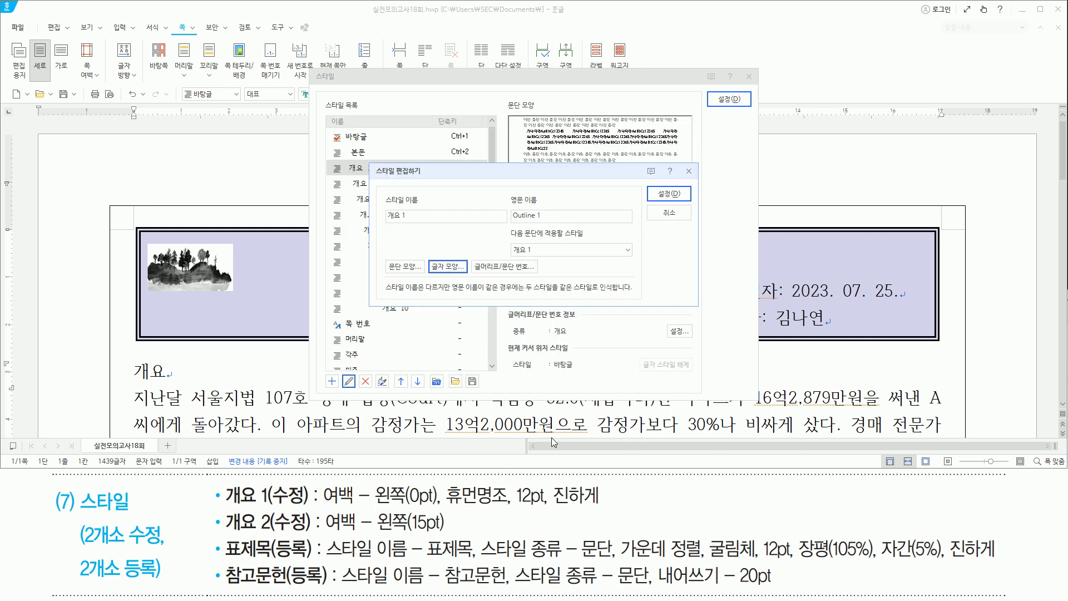
Save the 개요 1 style and apply it, turning the heading into 1. 개요
{"action": "left_click_drag", "start_coordinate": [656, 186], "coordinate": [684, 201]}
{"action": "left_click_drag", "start_coordinate": [710, 93], "coordinate": [739, 107]}
{"action": "key", "text": "Escape"}
{"action": "left_click", "coordinate": [592, 184]}
{"action": "key", "text": "alt"}
{"action": "key", "text": "alt+d"}
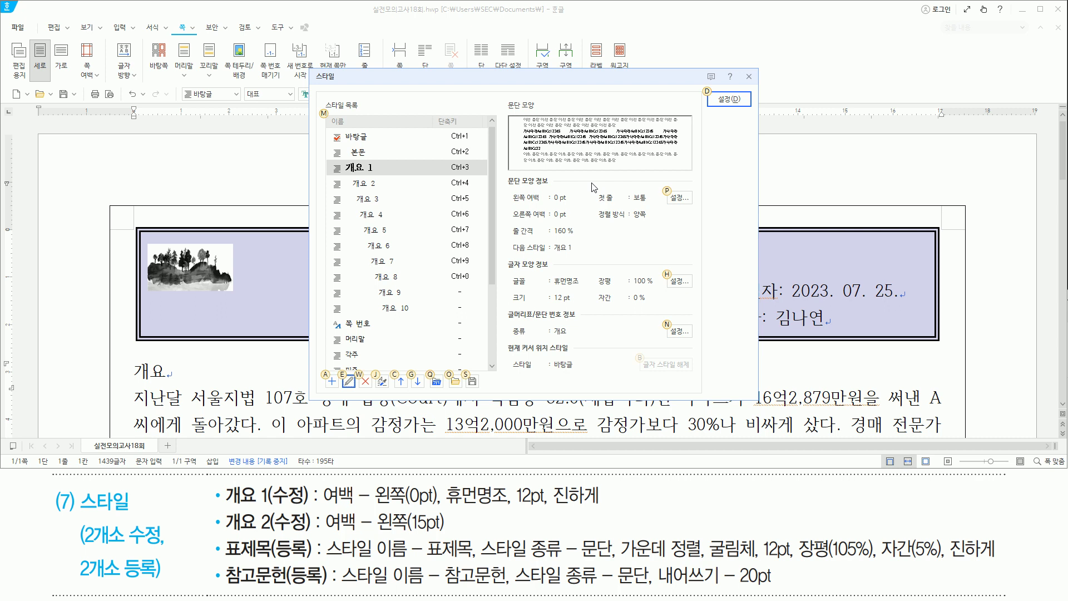
{"action": "key", "text": "alt+d"}
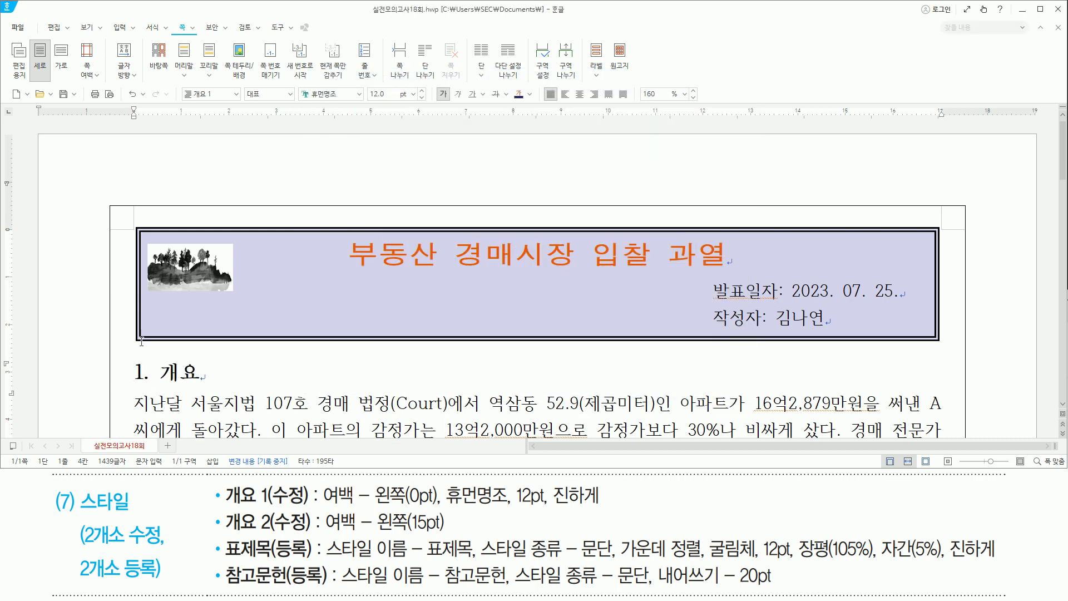
Switch to Korean input, move to the 수도권 낙찰가율 추이 paragraph, and open the Style list
{"action": "key", "text": "Hangul"}
{"action": "key", "text": "ctrl+Down"}
{"action": "key", "text": "ctrl+Down"}
{"action": "key", "text": "ctrl+Down"}
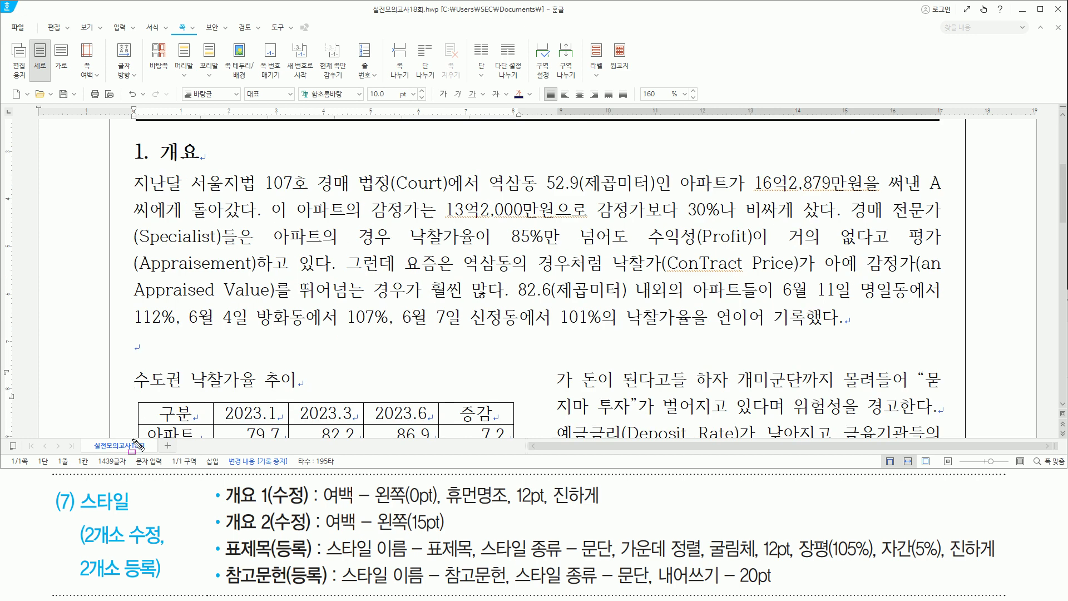
{"action": "left_click_drag", "start_coordinate": [221, 563], "coordinate": [317, 563]}
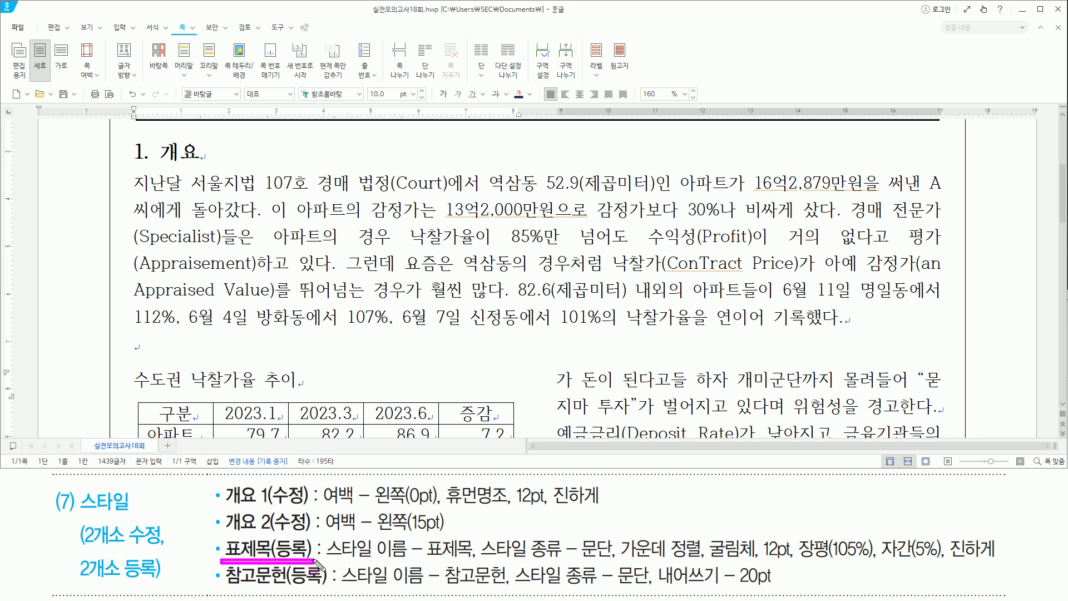
{"action": "mouse_move", "coordinate": [134, 371]}
{"action": "left_mouse_down"}
{"action": "mouse_move", "coordinate": [156, 393]}
{"action": "mouse_move", "coordinate": [299, 391]}
{"action": "left_mouse_up"}
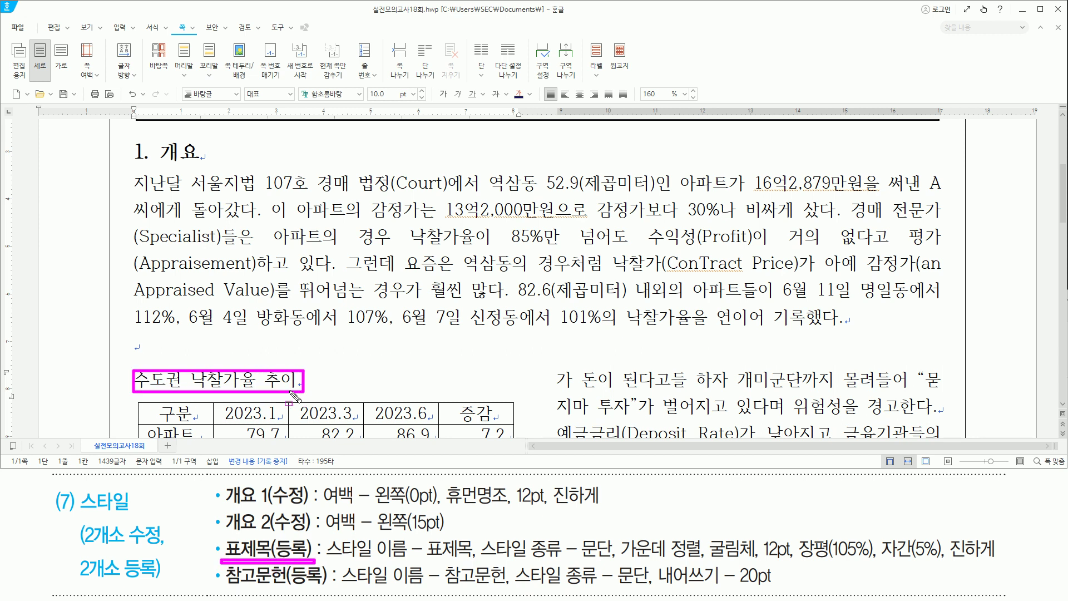
{"action": "key", "text": "Escape"}
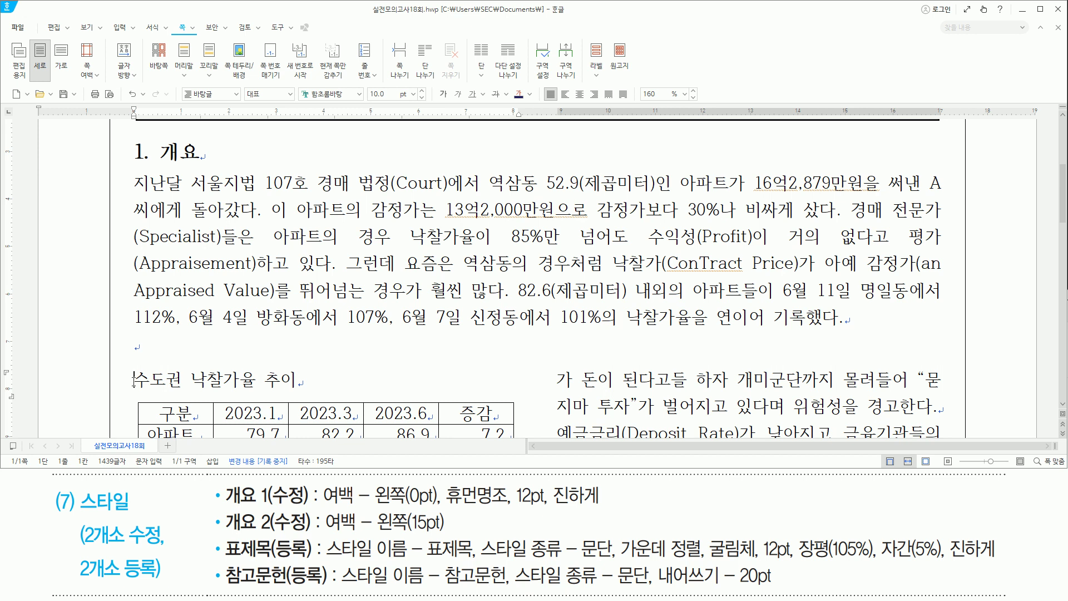
{"action": "key", "text": "F6"}
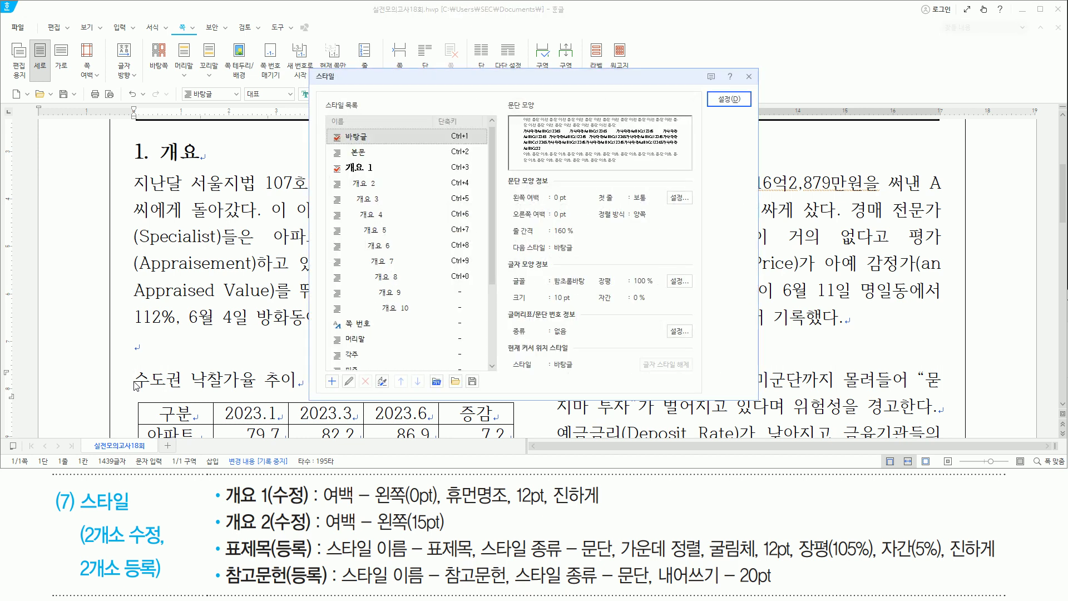
Add a new paragraph style named 표제목
{"action": "left_click_drag", "start_coordinate": [222, 533], "coordinate": [322, 560]}
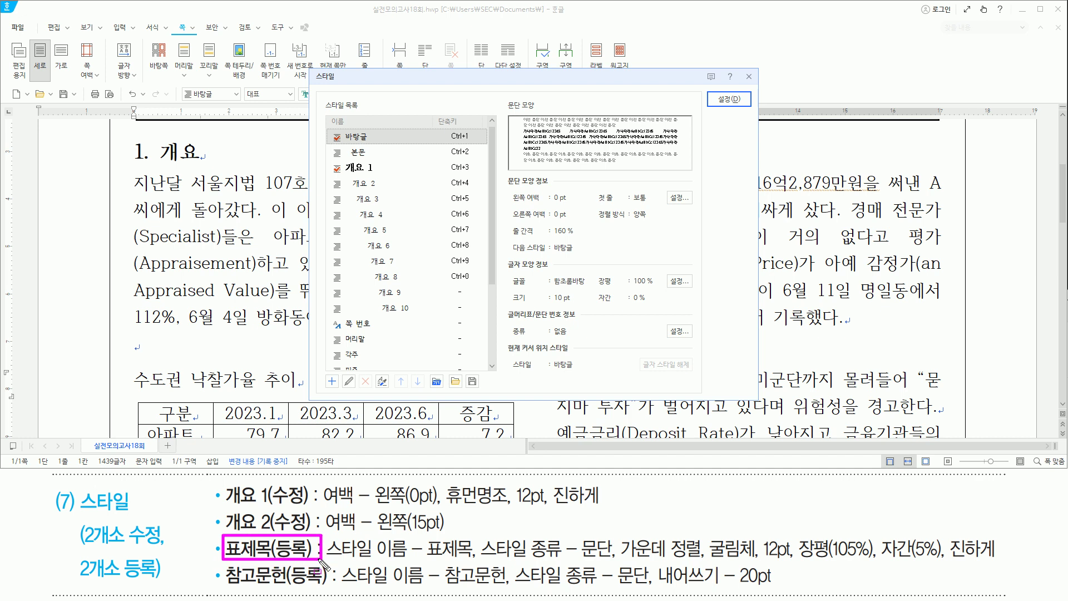
{"action": "key", "text": "Escape"}
{"action": "left_click", "coordinate": [439, 97]}
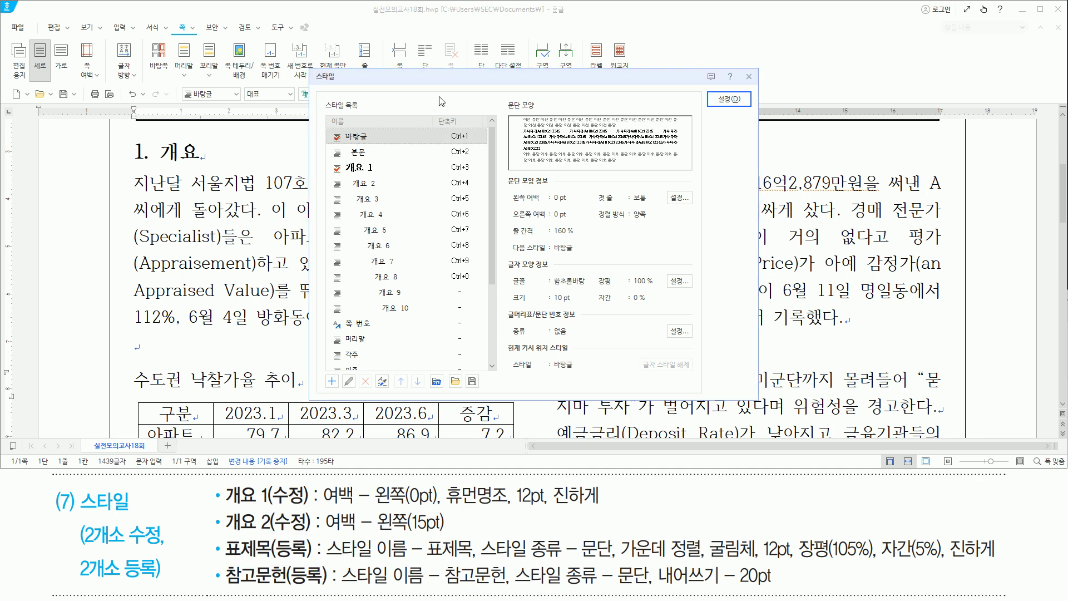
{"action": "key", "text": "alt"}
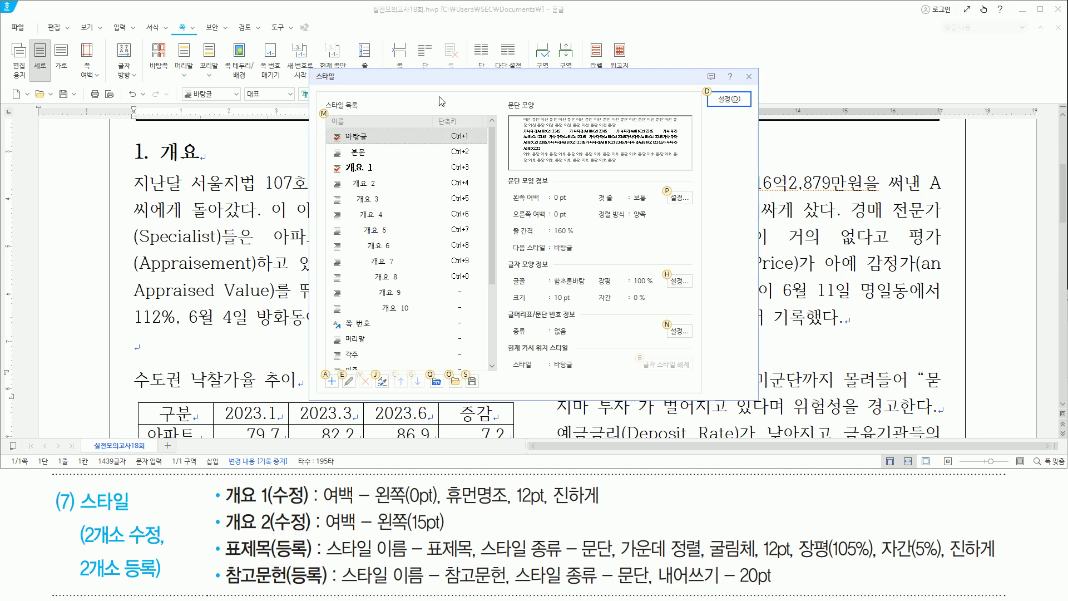
{"action": "key", "text": "a"}
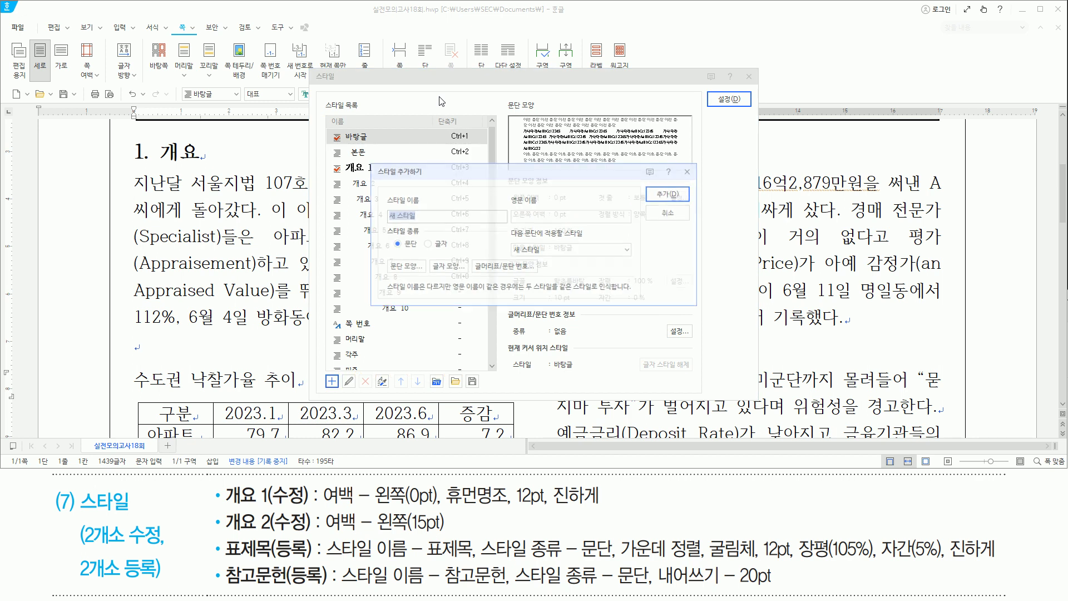
{"action": "left_click_drag", "start_coordinate": [327, 570], "coordinate": [608, 559]}
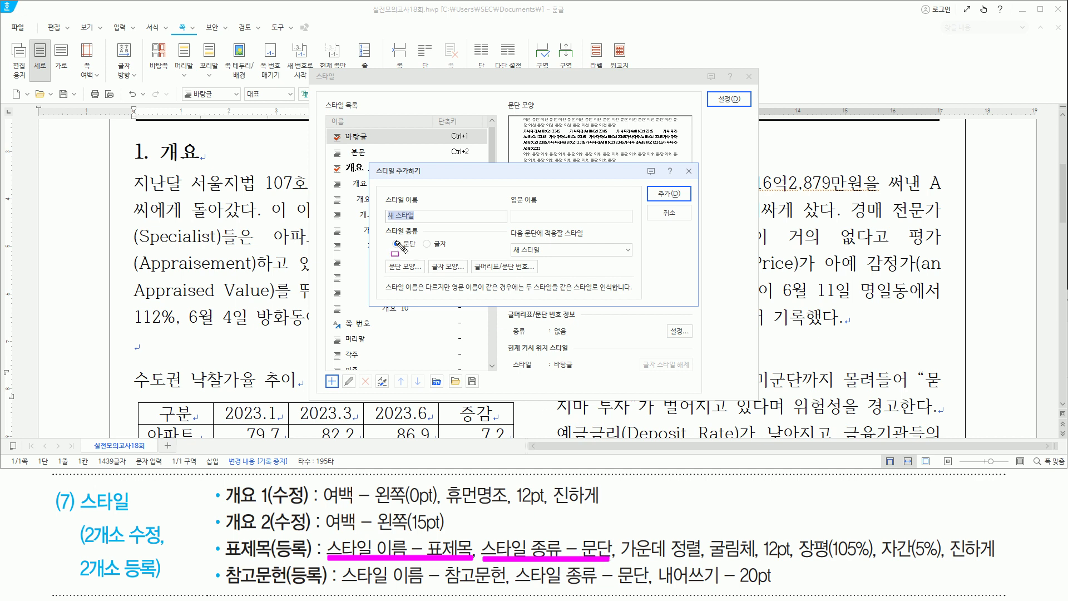
{"action": "left_click_drag", "start_coordinate": [381, 222], "coordinate": [422, 254]}
{"action": "key", "text": "Escape"}
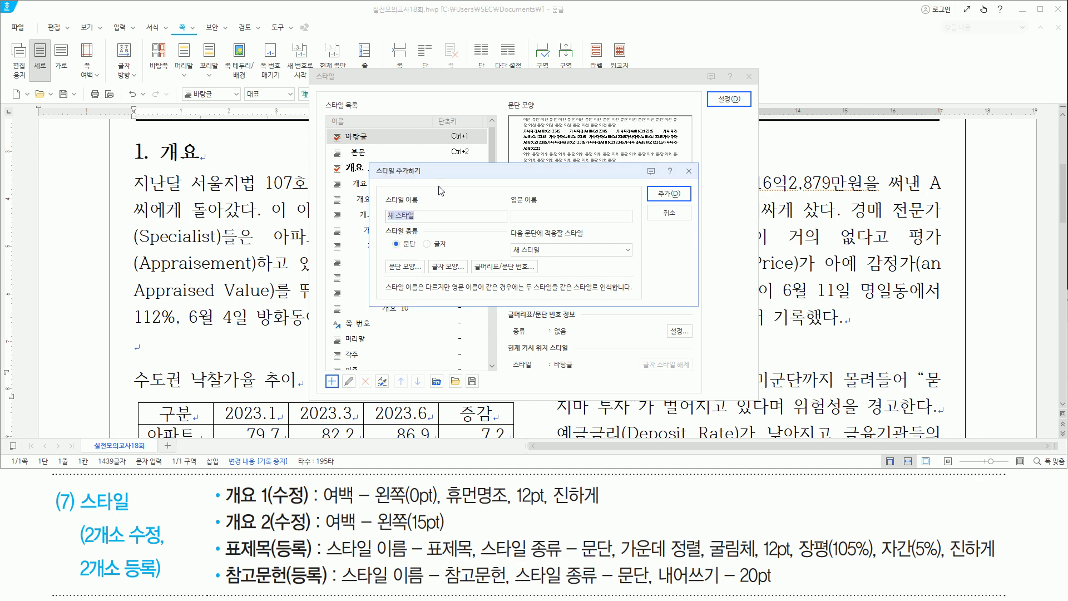
{"action": "type", "text": "ㅍ"}
{"action": "type", "text": "표제목"}
{"action": "key", "text": "Return"}
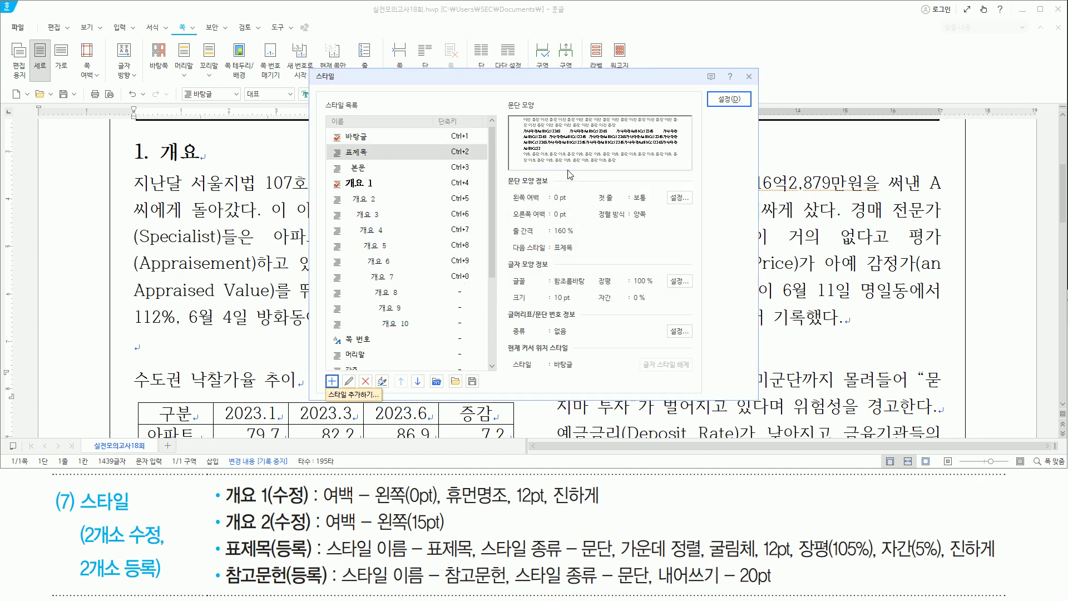
Open the 표제목 style's Edit Style settings
{"action": "left_click_drag", "start_coordinate": [331, 147], "coordinate": [390, 165]}
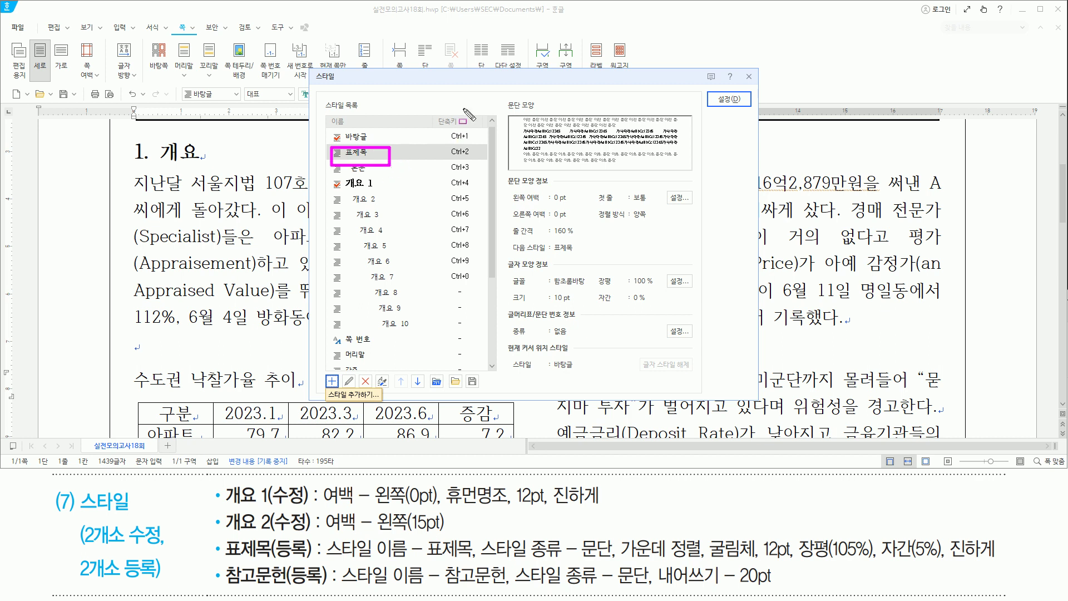
{"action": "key", "text": "Escape"}
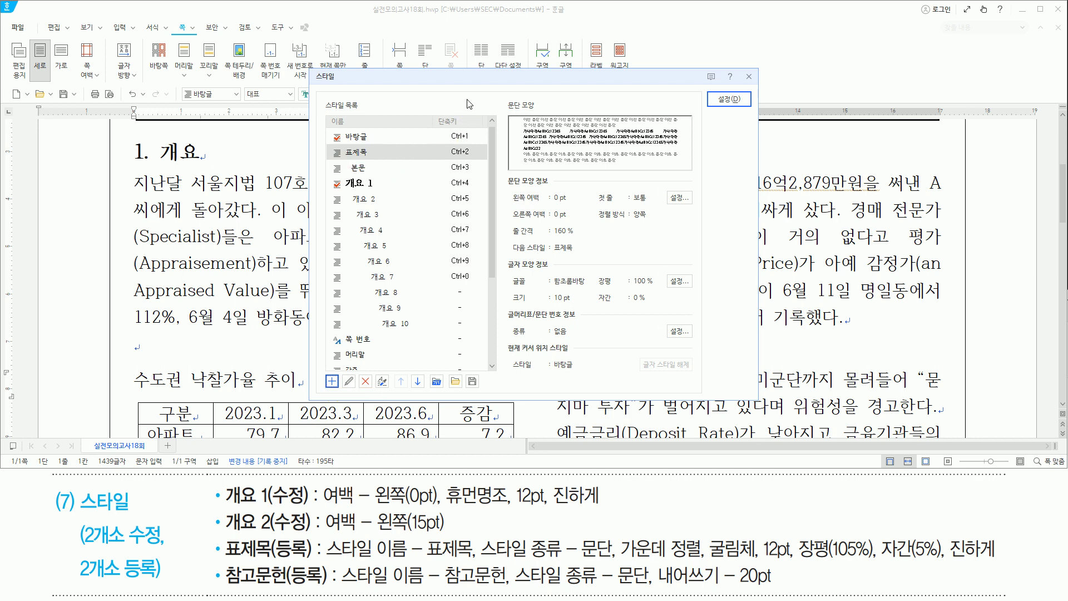
{"action": "key", "text": "alt"}
{"action": "key", "text": "e"}
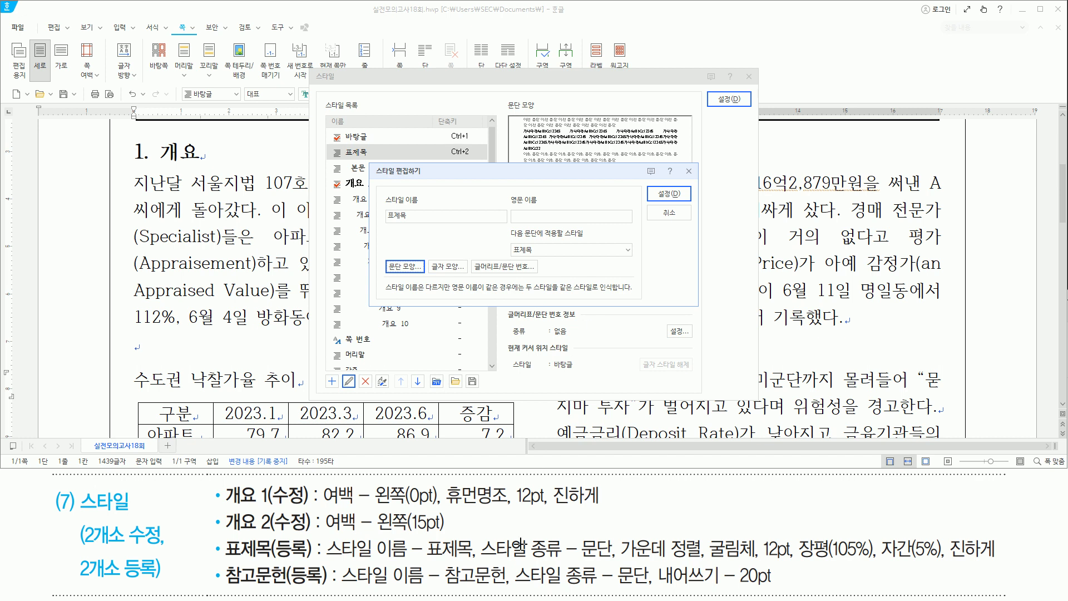
Set the 표제목 style's paragraph alignment to centre and confirm
{"action": "mouse_move", "coordinate": [615, 534]}
{"action": "left_mouse_down"}
{"action": "mouse_move", "coordinate": [695, 567]}
{"action": "mouse_move", "coordinate": [1001, 560]}
{"action": "left_mouse_up"}
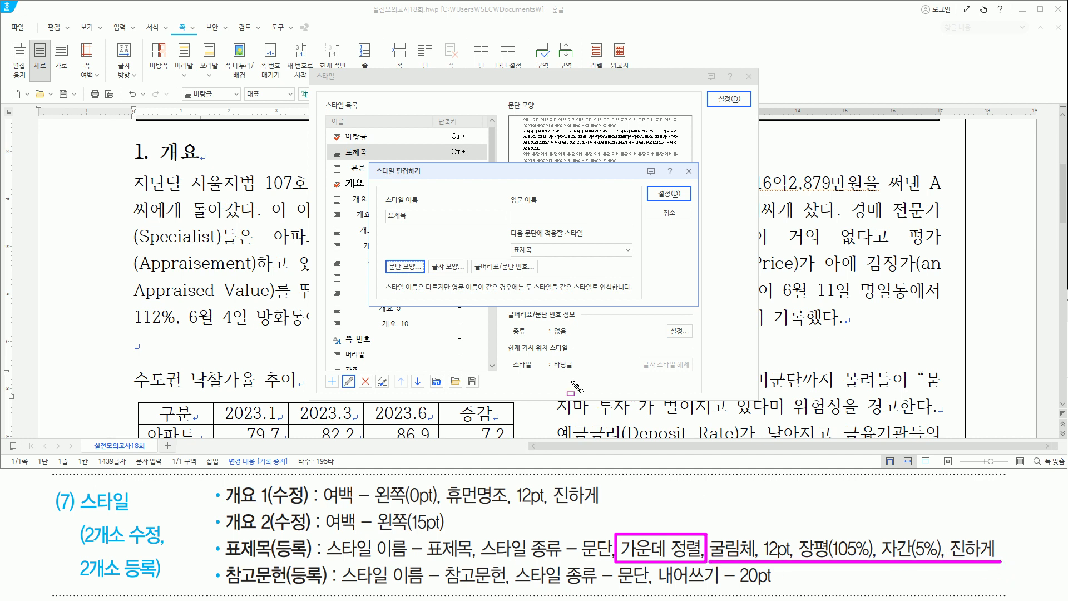
{"action": "key", "text": "Escape"}
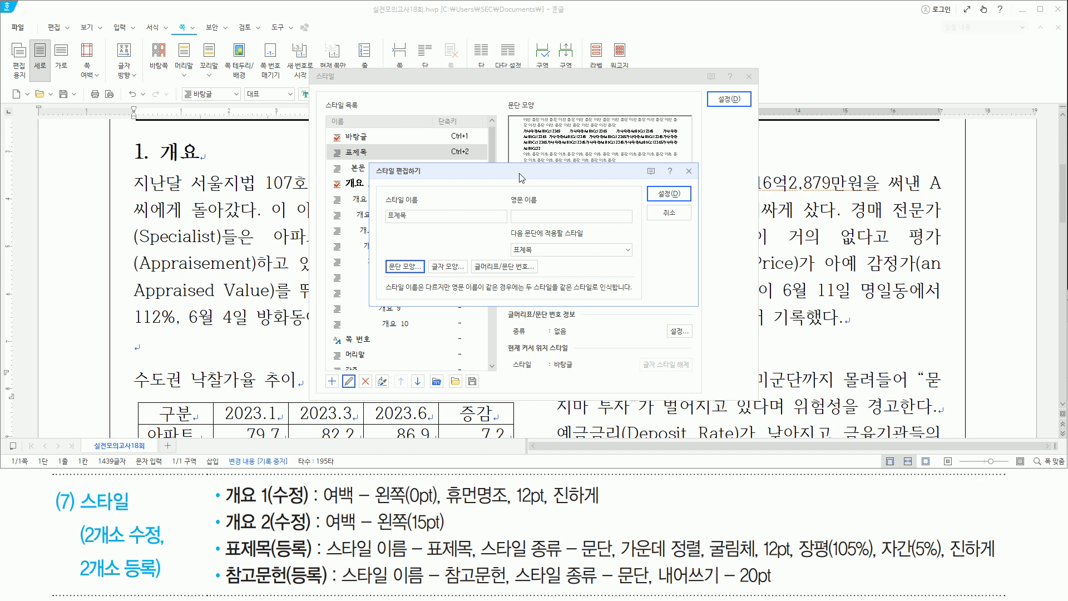
{"action": "key", "text": "alt"}
{"action": "key", "text": "alt+t"}
{"action": "key", "text": "alt+c"}
{"action": "key", "text": "alt+d"}
{"action": "key", "text": "alt"}
Give 표제목 the 굴림체 font, 12 pt, bold, 105% width and 5% spacing
{"action": "key", "text": "alt+l"}
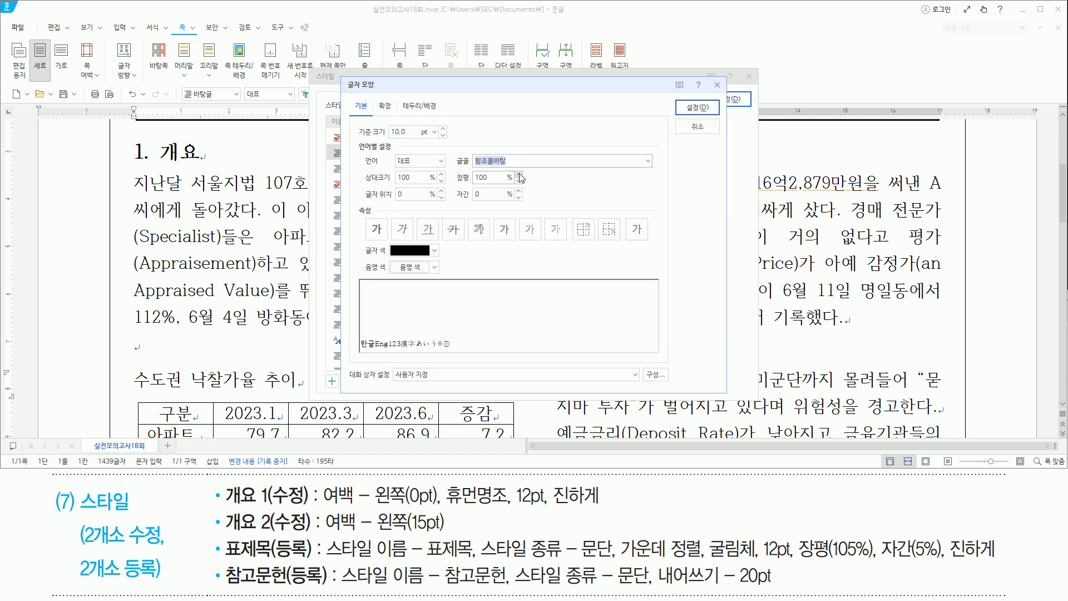
{"action": "type", "text": "굴림체"}
{"action": "key", "text": "Return"}
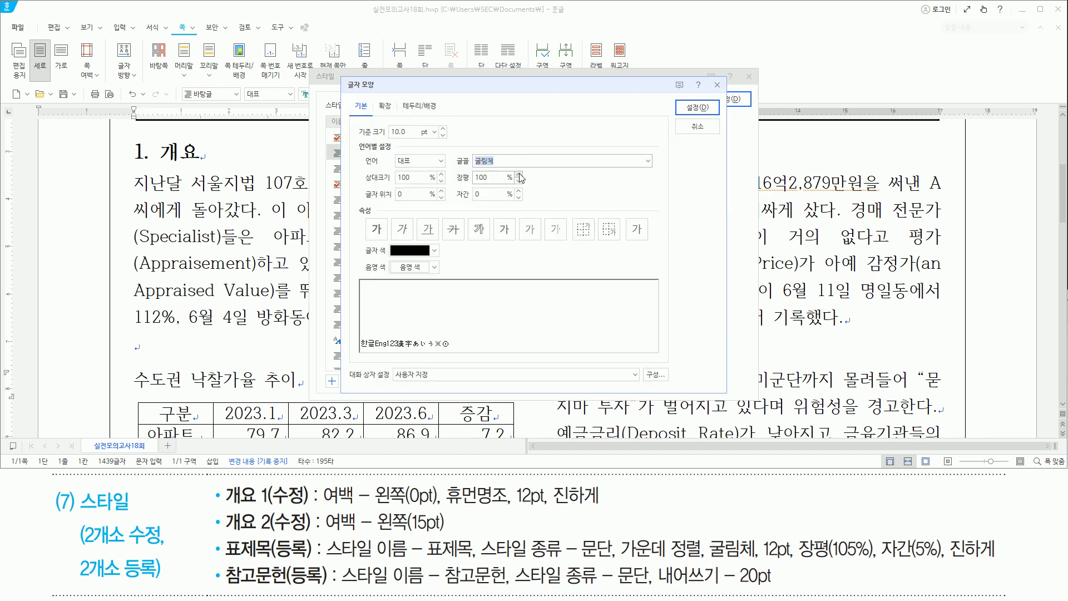
{"action": "key", "text": "alt"}
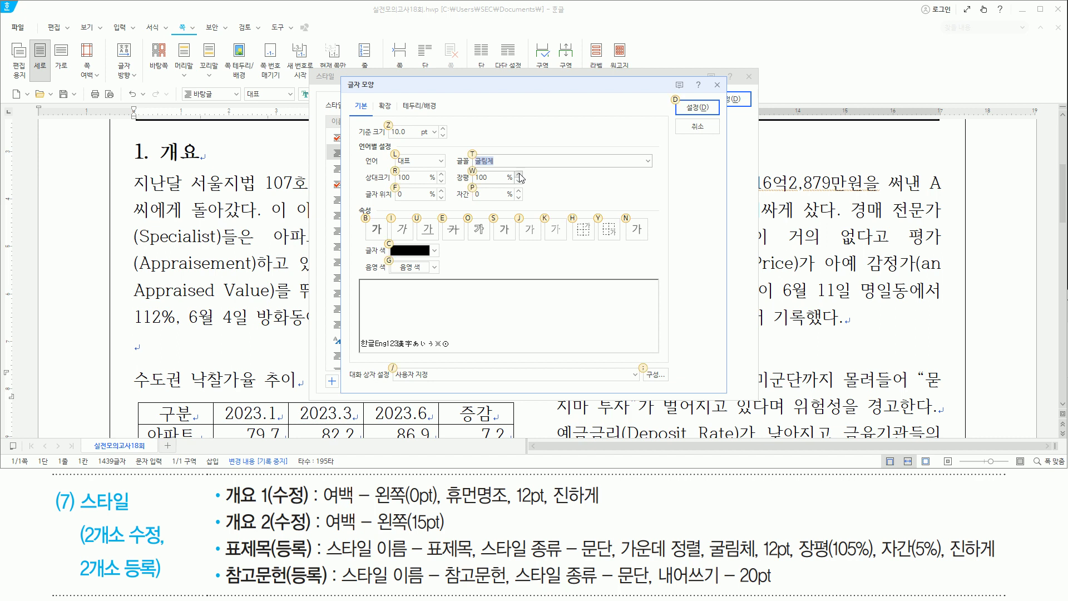
{"action": "key", "text": "alt+z"}
{"action": "type", "text": "12"}
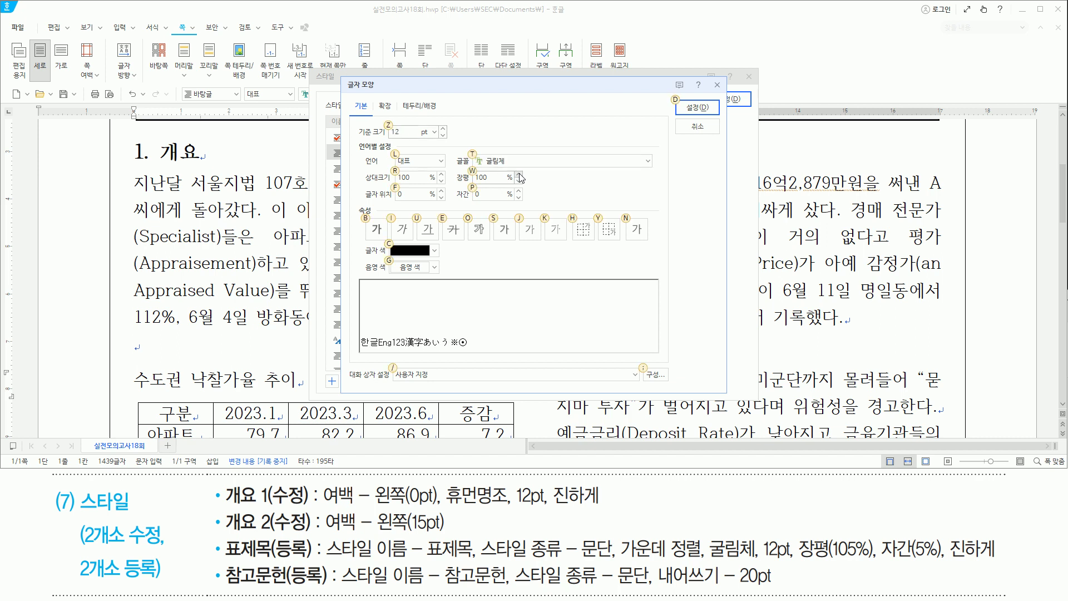
{"action": "key", "text": "alt+w"}
{"action": "type", "text": "105"}
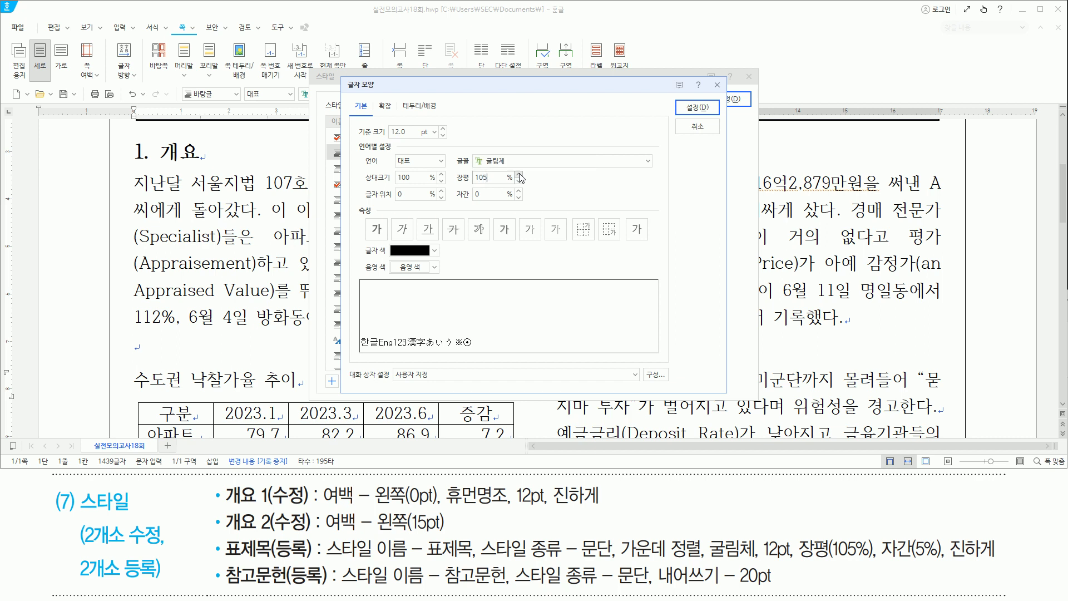
{"action": "key", "text": "alt"}
{"action": "type", "text": "p5"}
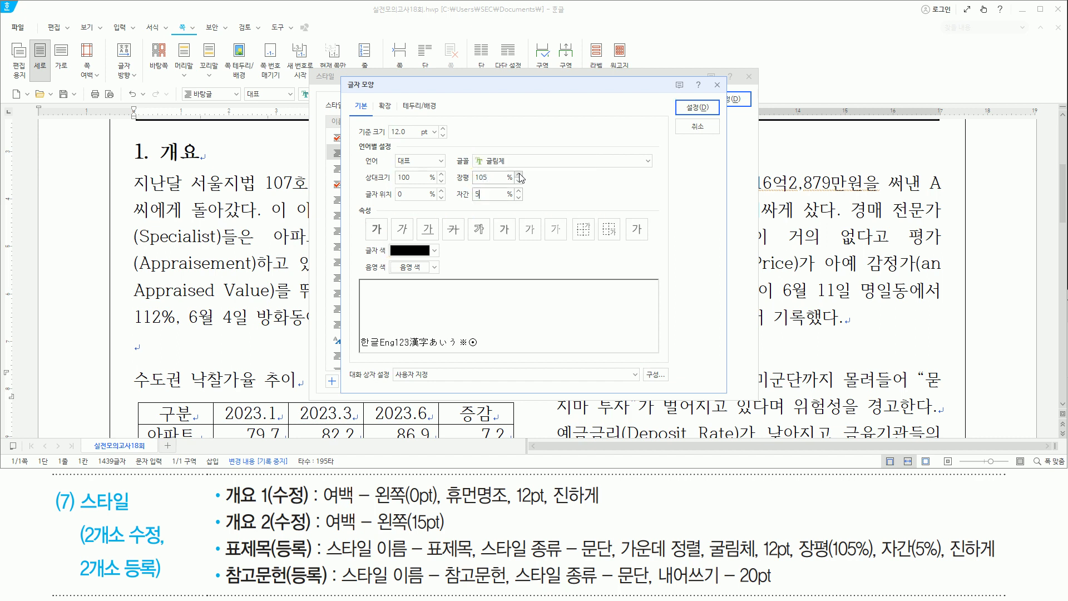
{"action": "key", "text": "alt"}
{"action": "key", "text": "b"}
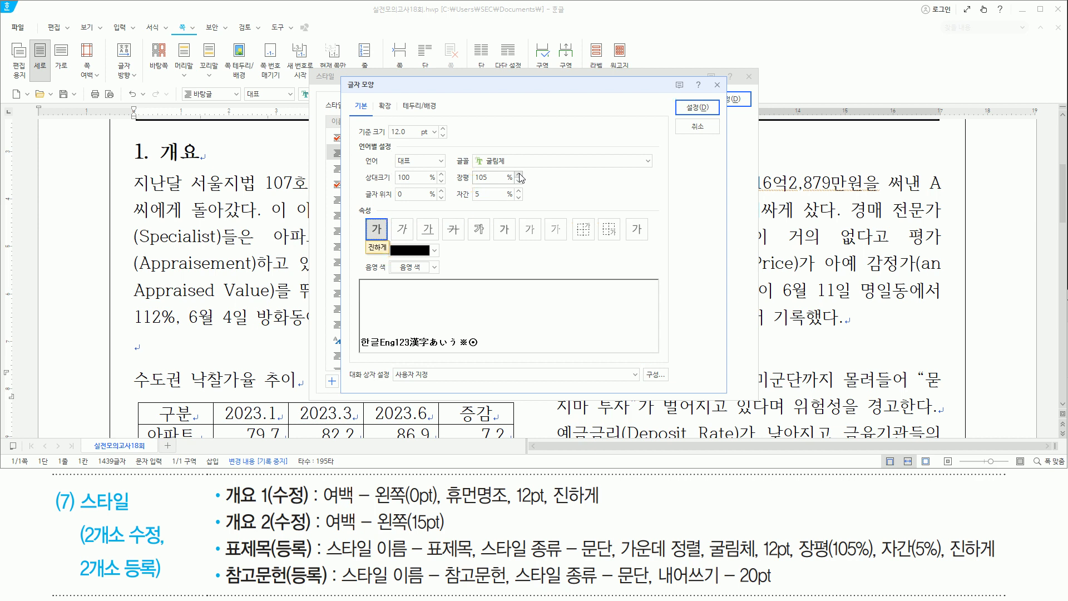
{"action": "key", "text": "Return"}
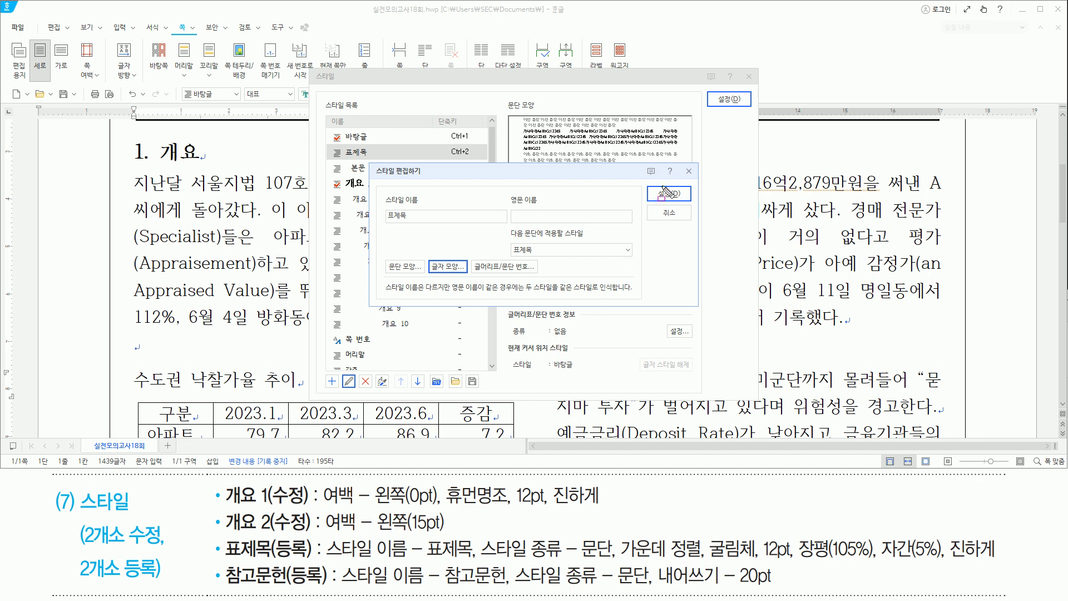
Save the 표제목 style and apply it to the 수도권 낙찰가율 추이 heading
{"action": "left_click_drag", "start_coordinate": [717, 92], "coordinate": [750, 110]}
{"action": "key", "text": "Escape"}
{"action": "left_click", "coordinate": [620, 179]}
{"action": "key", "text": "alt"}
{"action": "key", "text": "d"}
{"action": "key", "text": "alt"}
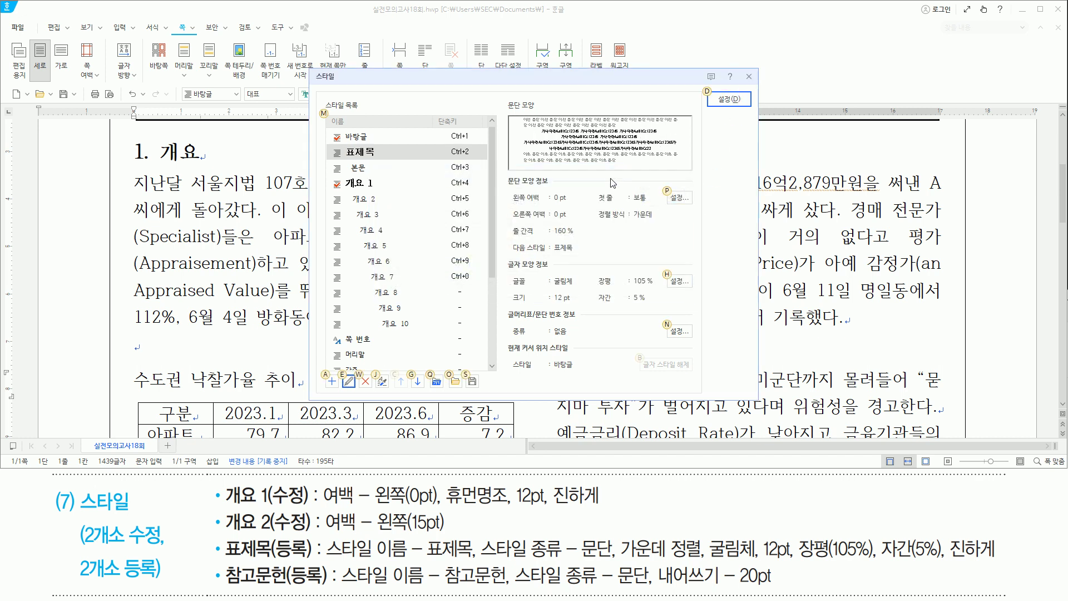
{"action": "key", "text": "d"}
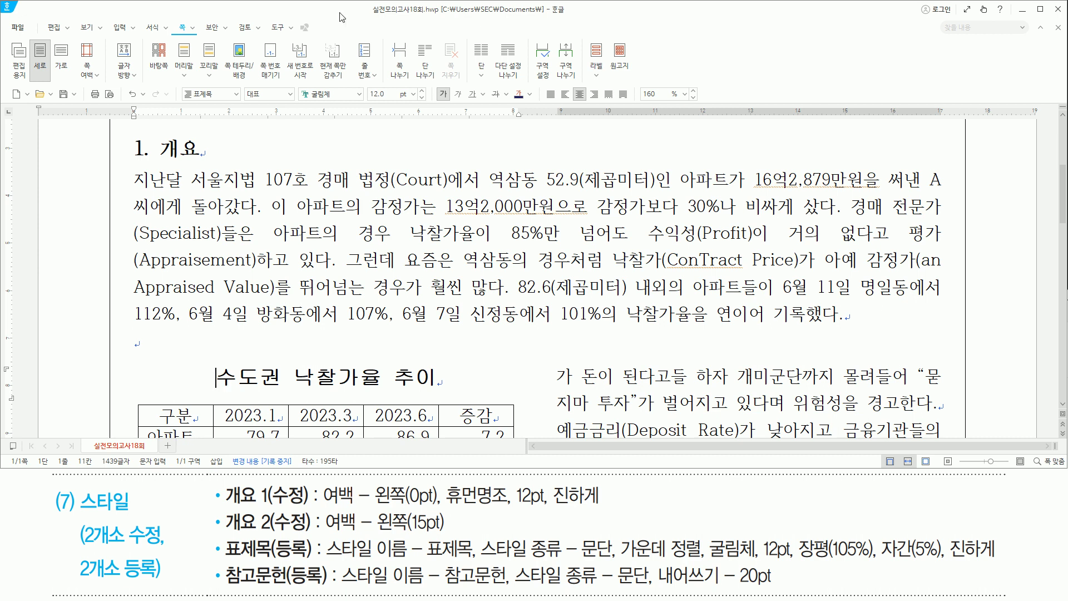
{"action": "key", "text": "Down"}
{"action": "key", "text": "Down"}
{"action": "key", "text": "Down"}
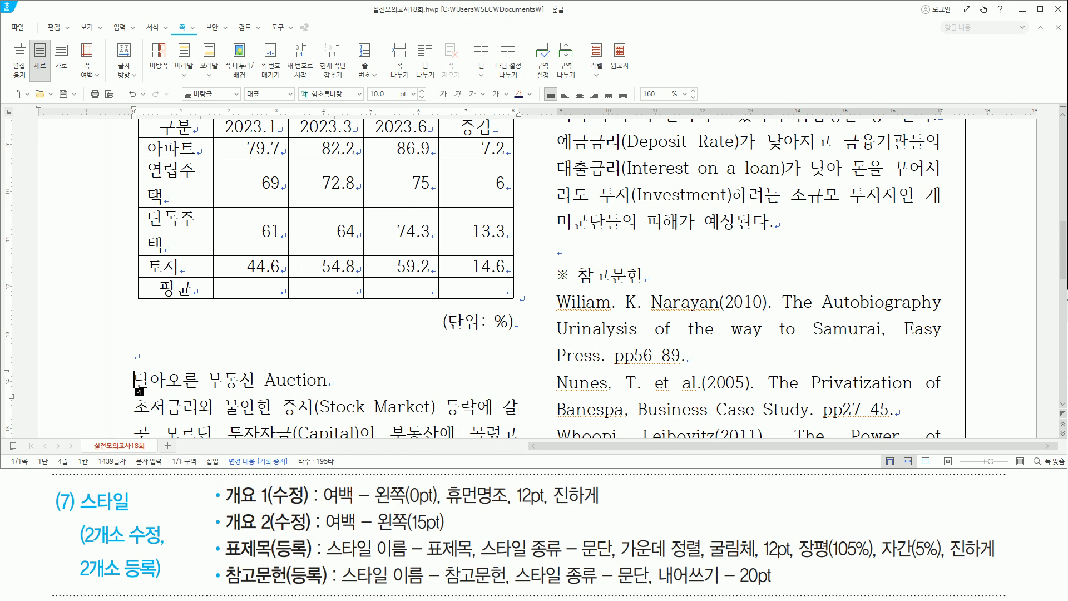
{"action": "left_click", "coordinate": [236, 94]}
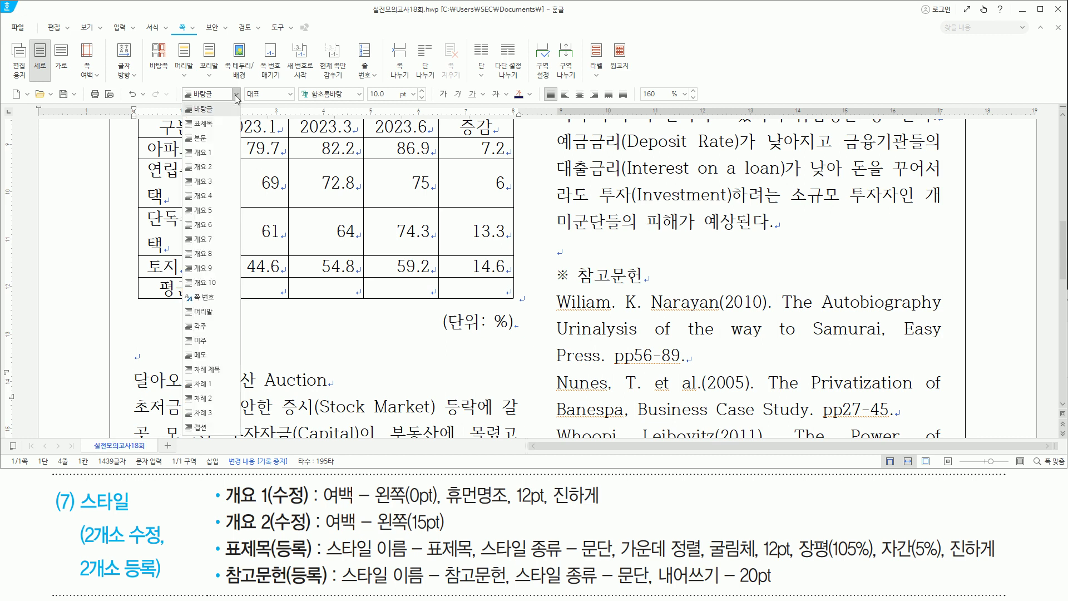
Make 달아오른 부동산 Auction an 개요 1 heading, select its body paragraphs, and open the Style list
{"action": "left_click", "coordinate": [207, 152]}
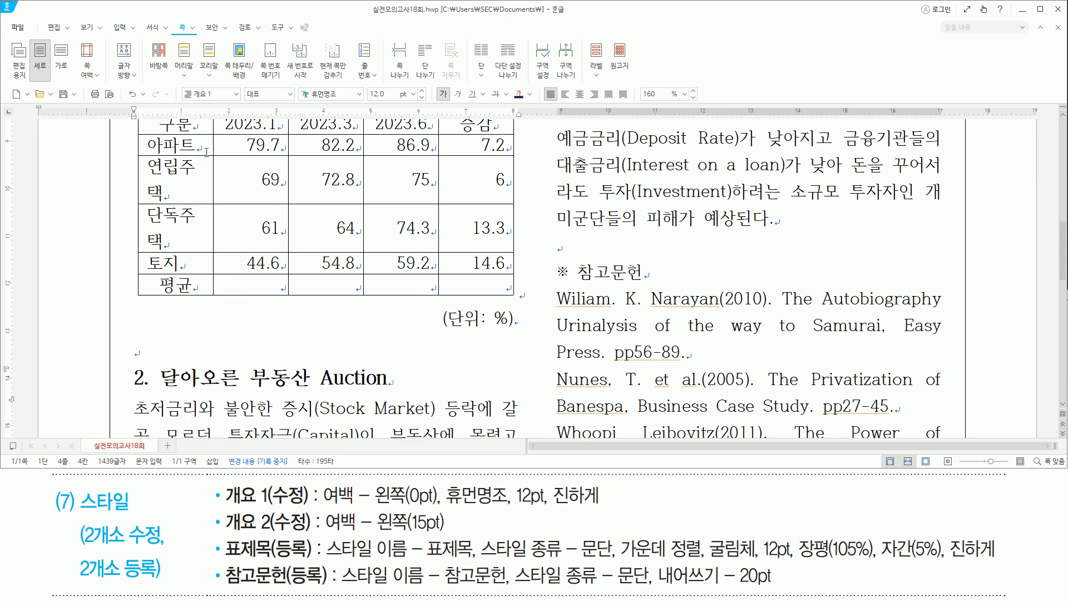
{"action": "key", "text": "Down"}
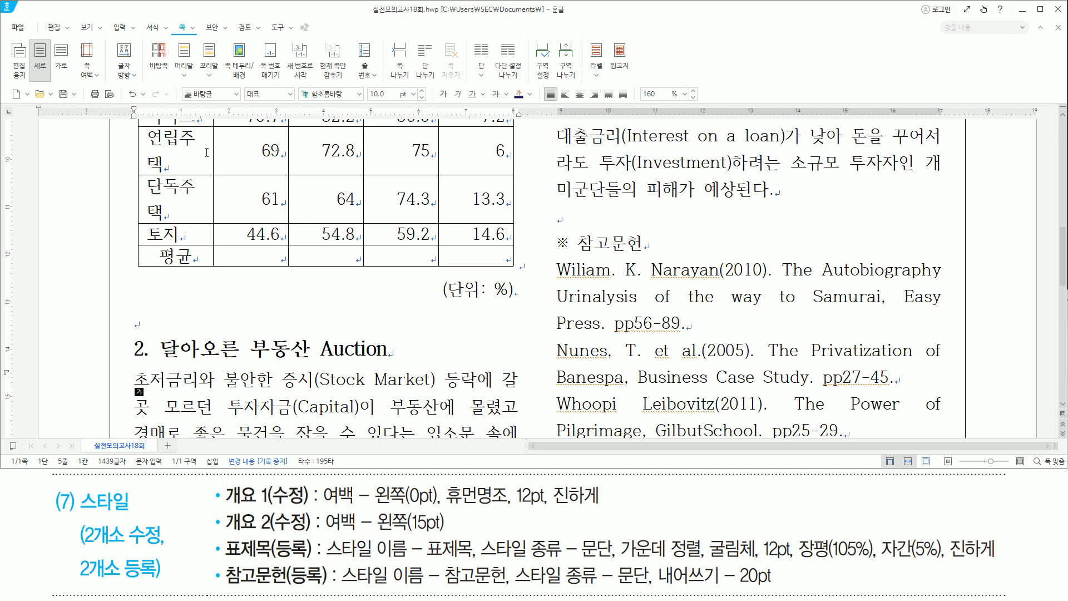
{"action": "key", "text": "ctrl+shift+Down"}
{"action": "key", "text": "ctrl+shift+Down"}
{"action": "key", "text": "ctrl+shift+Down"}
{"action": "key", "text": "ctrl+shift+Down"}
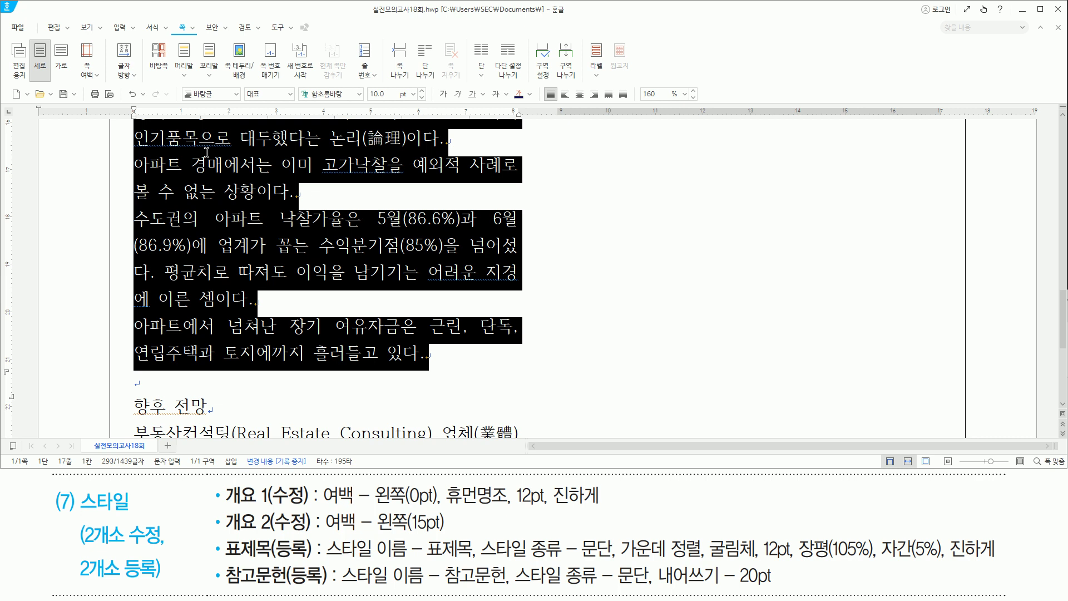
{"action": "key", "text": "F6"}
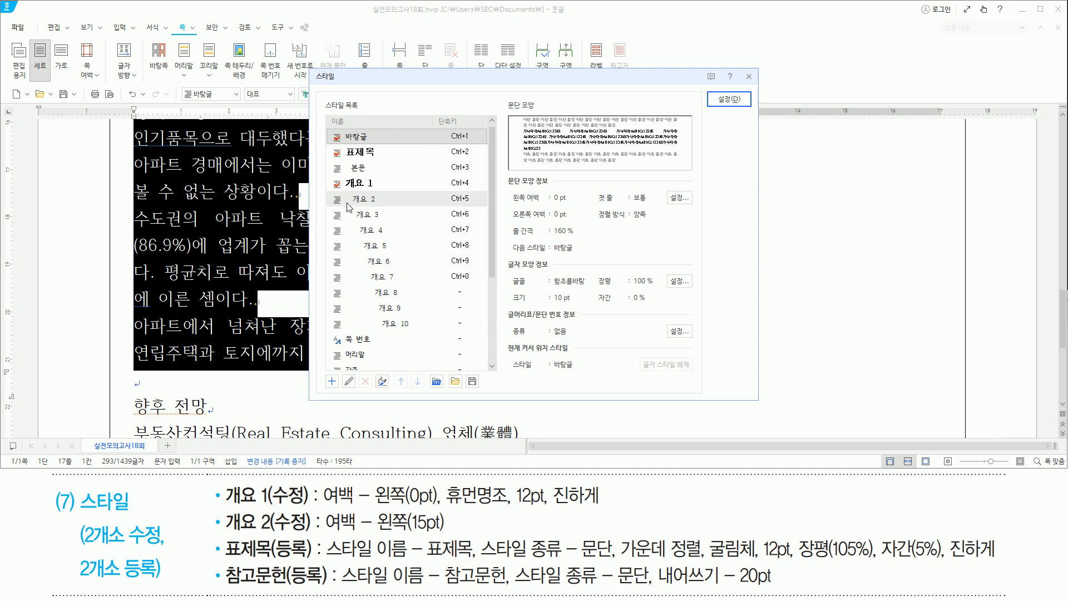
Choose 개요 2 and set its paragraph left margin to 15 pt
{"action": "left_click", "coordinate": [367, 201]}
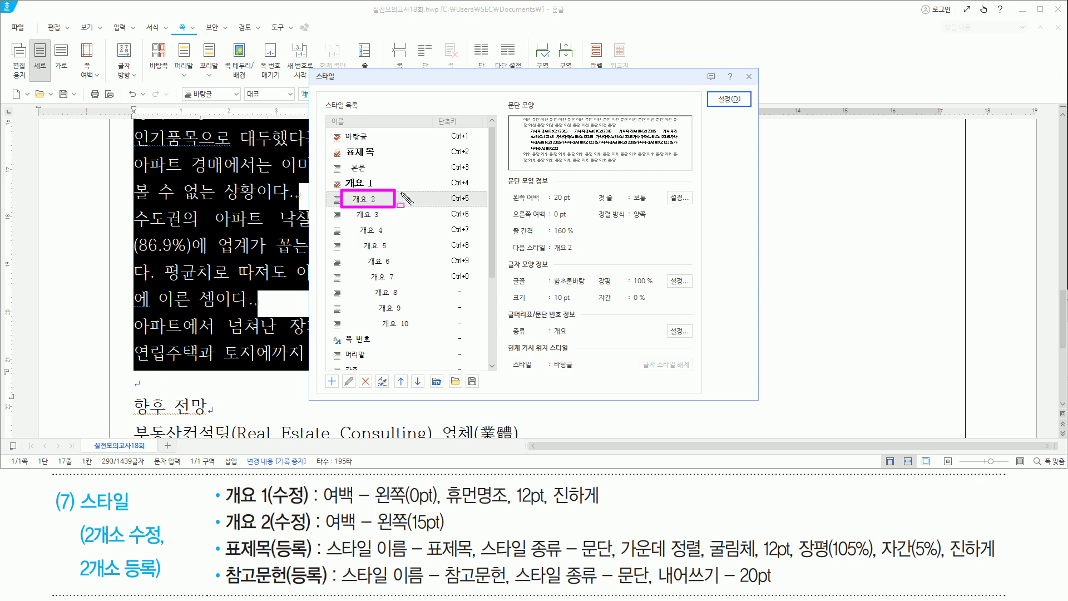
{"action": "key", "text": "alt"}
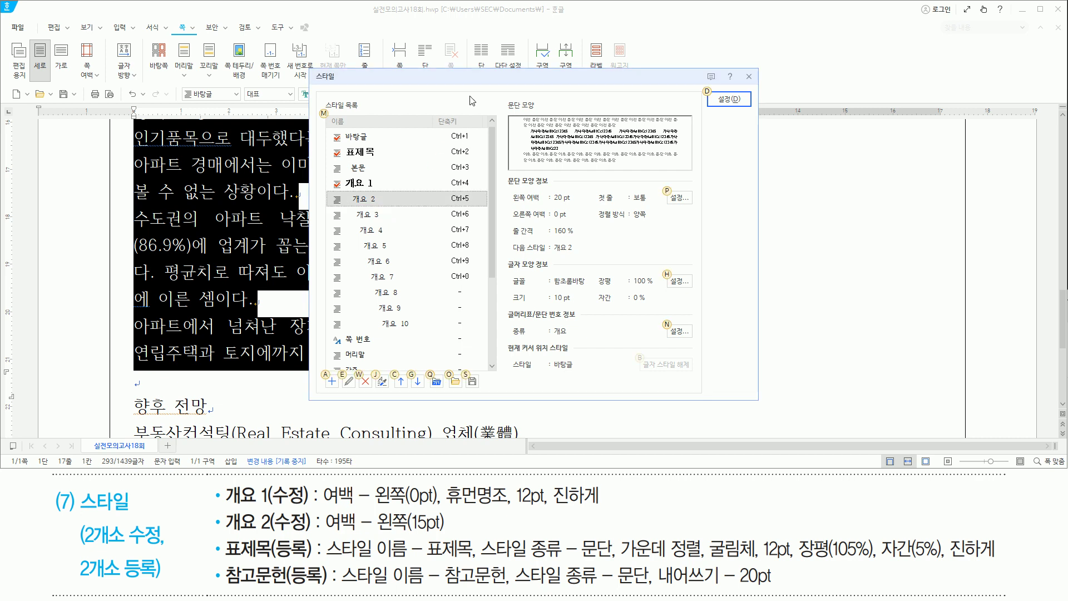
{"action": "key", "text": "e"}
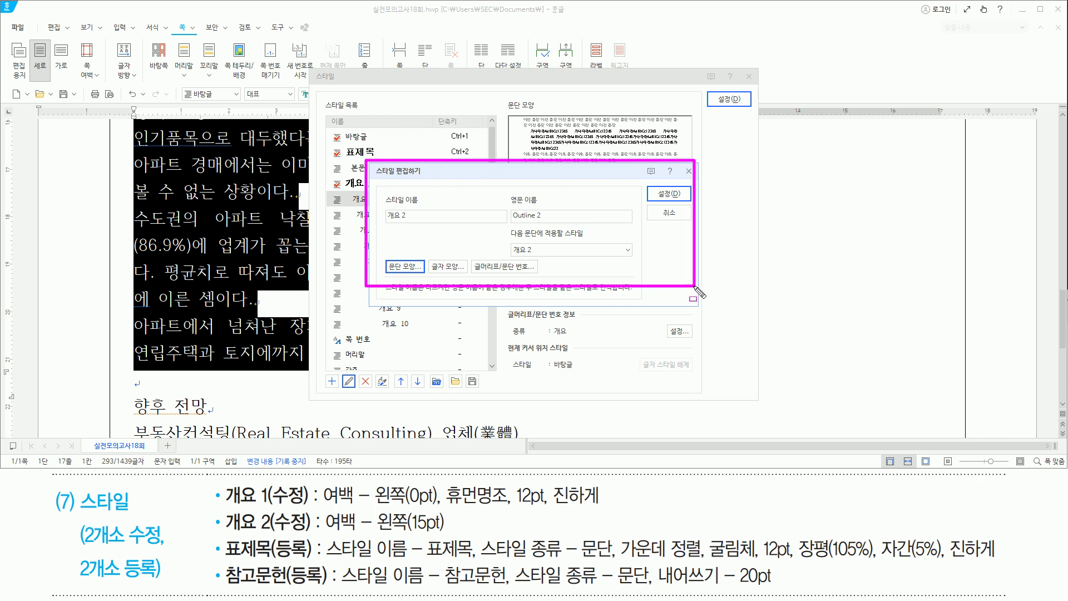
{"action": "mouse_move", "coordinate": [324, 532]}
{"action": "left_mouse_down"}
{"action": "mouse_move", "coordinate": [479, 532]}
{"action": "mouse_move", "coordinate": [453, 532]}
{"action": "left_mouse_up"}
{"action": "key", "text": "Escape"}
{"action": "left_click", "coordinate": [548, 181]}
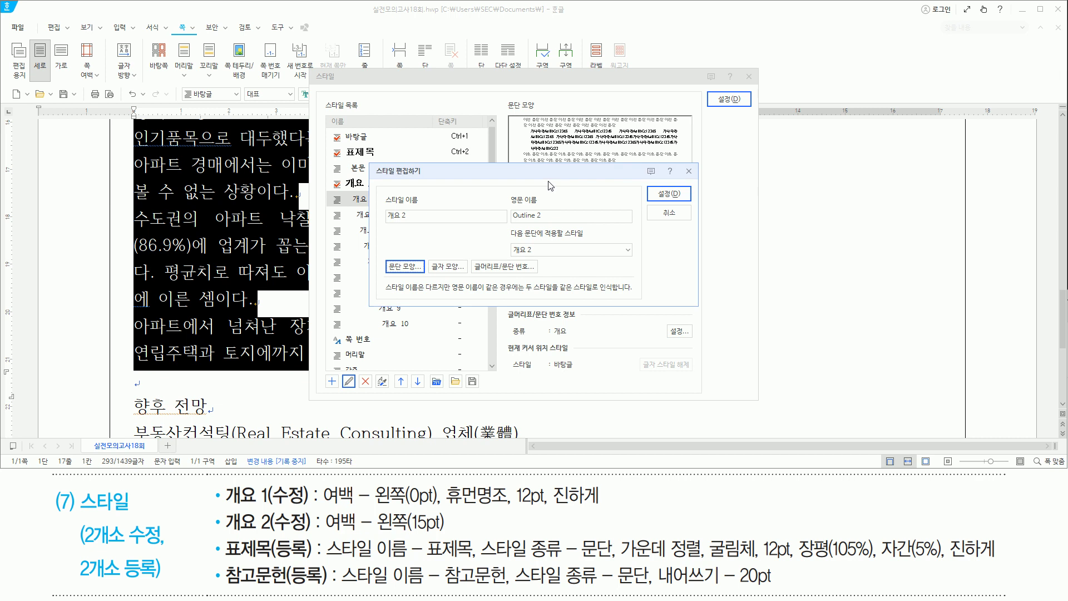
{"action": "key", "text": "alt"}
{"action": "type", "text": "t15"}
{"action": "key", "text": "ctrl+shift+d"}
{"action": "left_click_drag", "start_coordinate": [388, 144], "coordinate": [458, 171]}
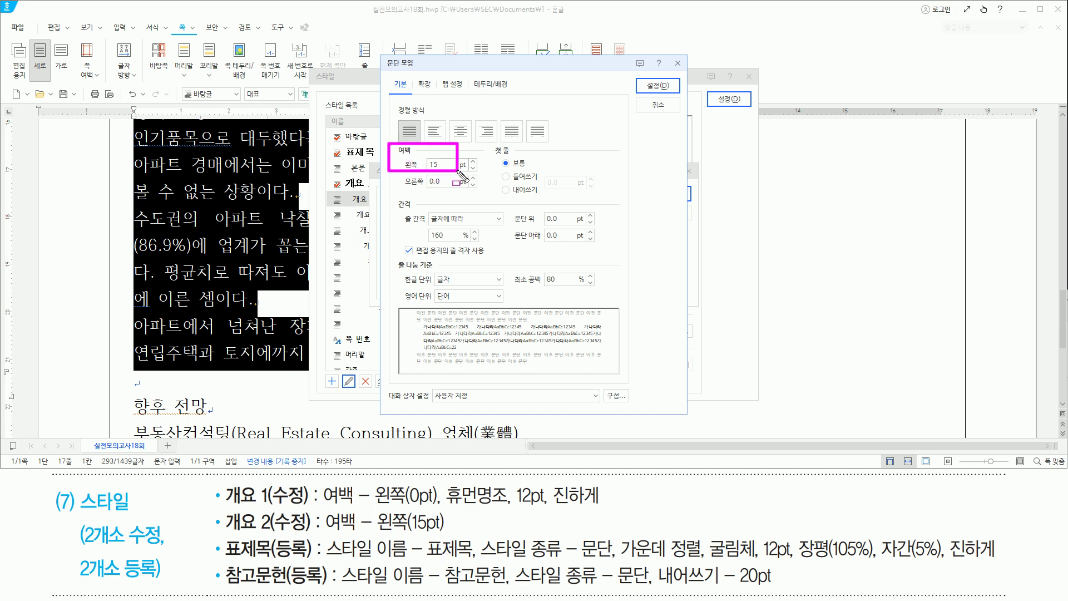
{"action": "key", "text": "ctrl+shift+d"}
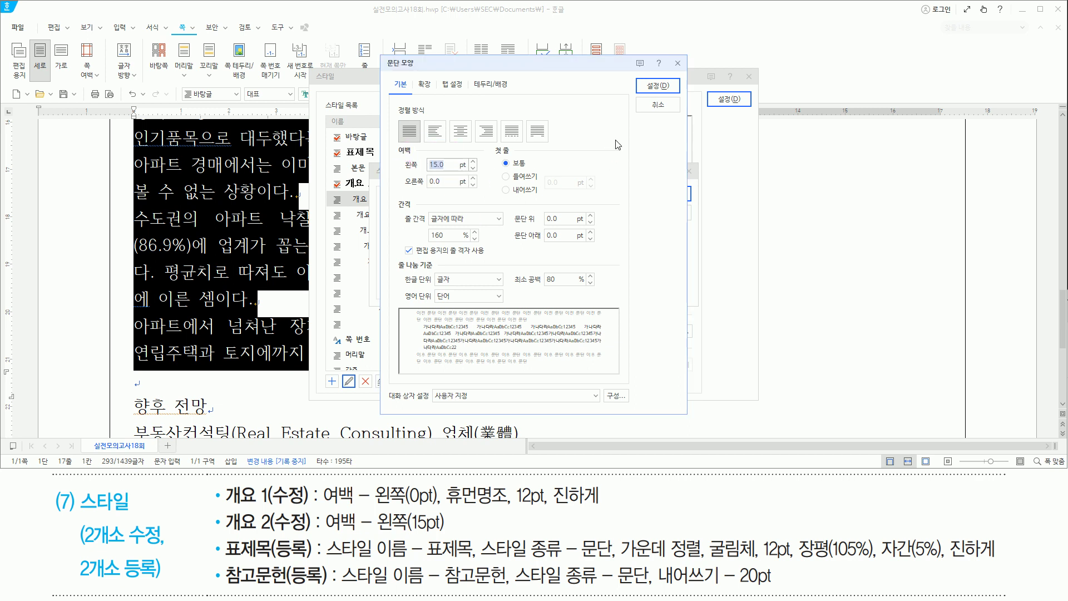
{"action": "key", "text": "Return"}
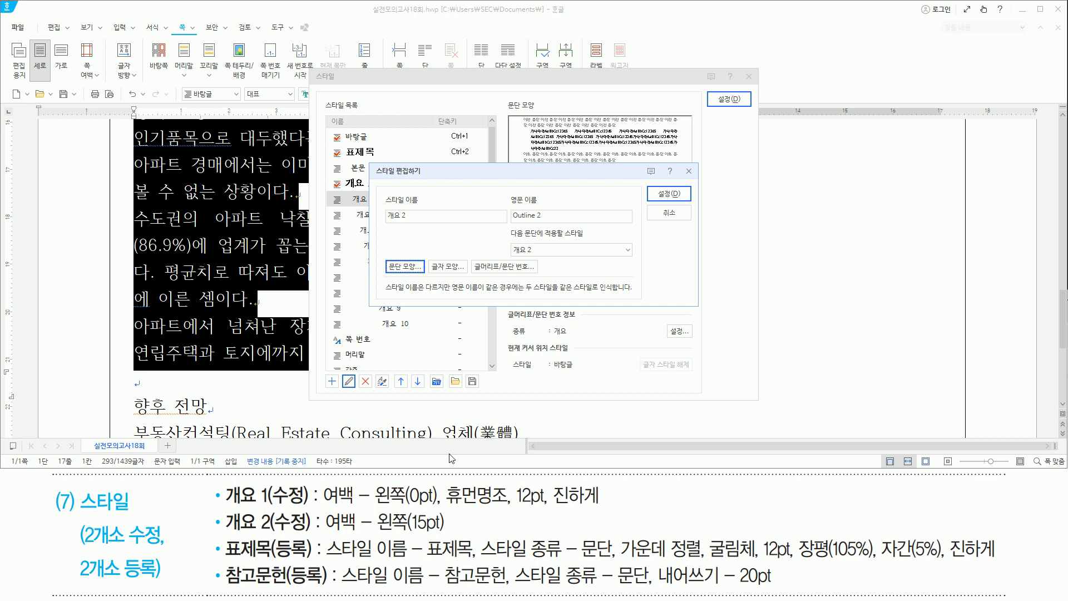
Save the 개요 2 style so the paragraphs read 가.–라., then move to 향후 전망
{"action": "left_click_drag", "start_coordinate": [648, 186], "coordinate": [669, 198]}
{"action": "left_click_drag", "start_coordinate": [708, 89], "coordinate": [723, 96]}
{"action": "key", "text": "Escape"}
{"action": "key", "text": "Return"}
{"action": "key", "text": "Return"}
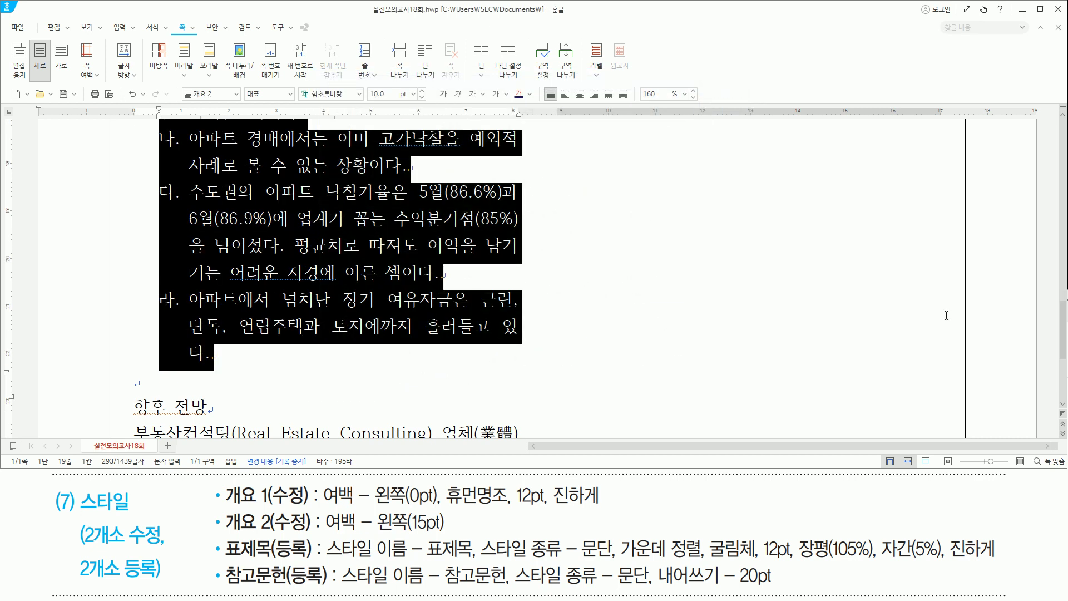
{"action": "mouse_move", "coordinate": [1064, 323]}
{"action": "left_mouse_down"}
{"action": "mouse_move", "coordinate": [1063, 296]}
{"action": "mouse_move", "coordinate": [1064, 326]}
{"action": "left_mouse_up"}
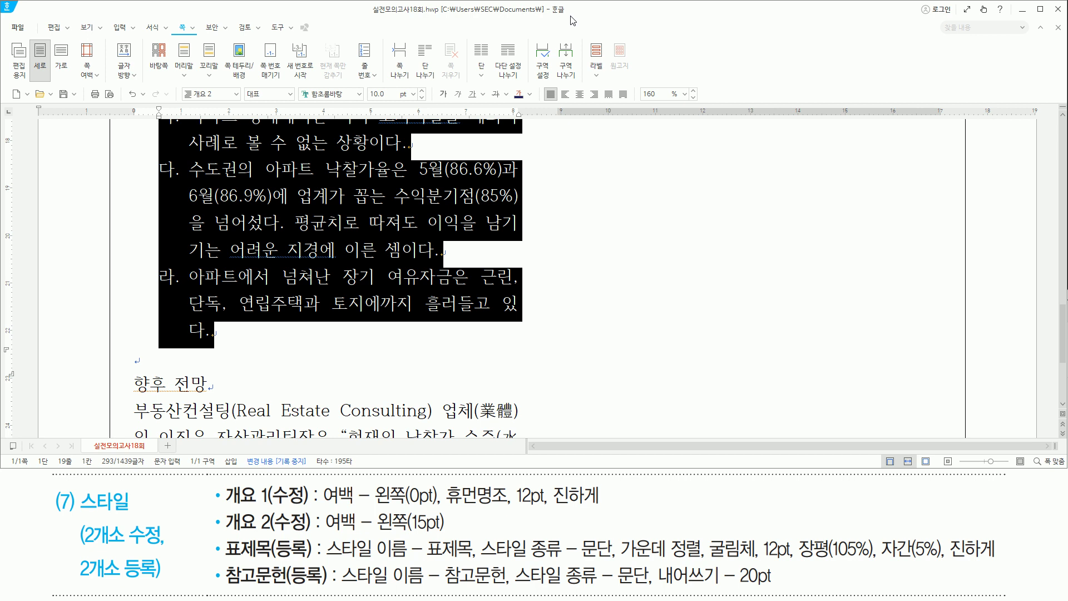
{"action": "key", "text": "Down"}
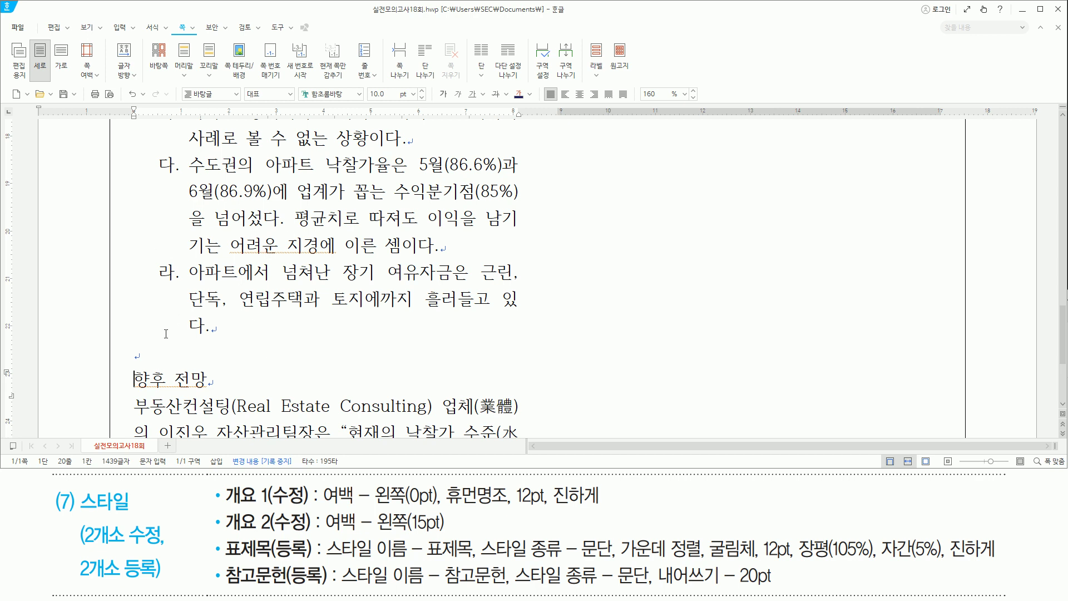
Apply 개요 1 to 향후 전망 so it reads 3. 향후 전망, then select the paragraphs below
{"action": "left_click", "coordinate": [235, 94]}
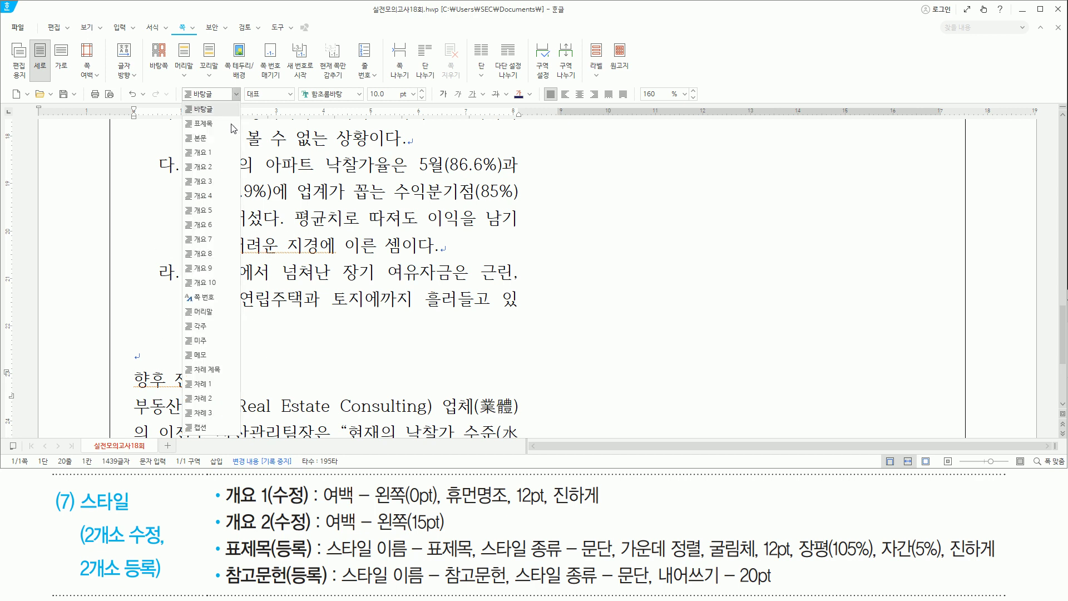
{"action": "left_click", "coordinate": [220, 158]}
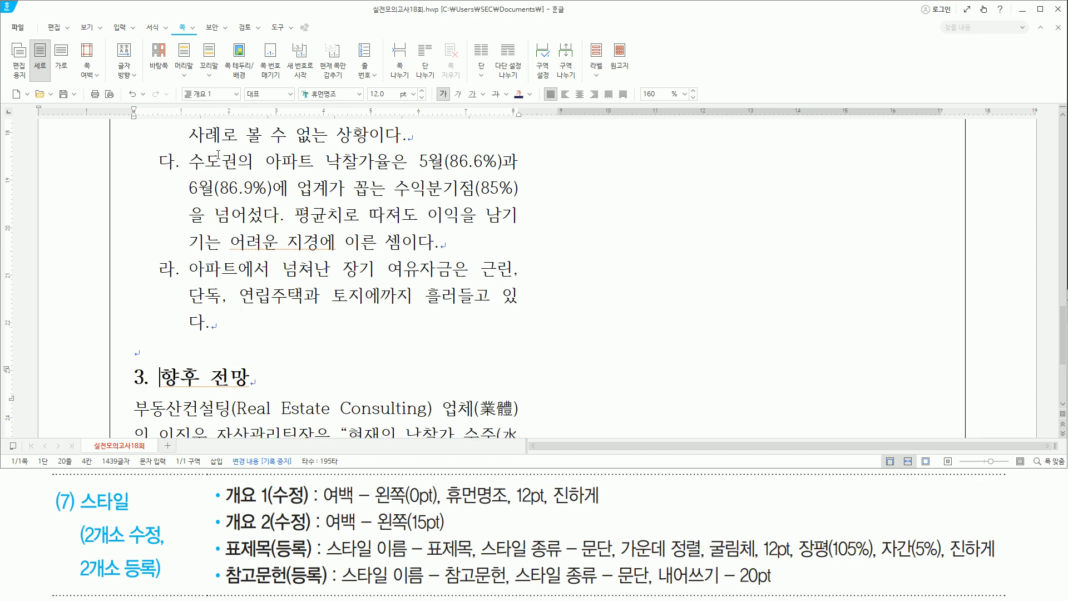
{"action": "key", "text": "ctrl+Down"}
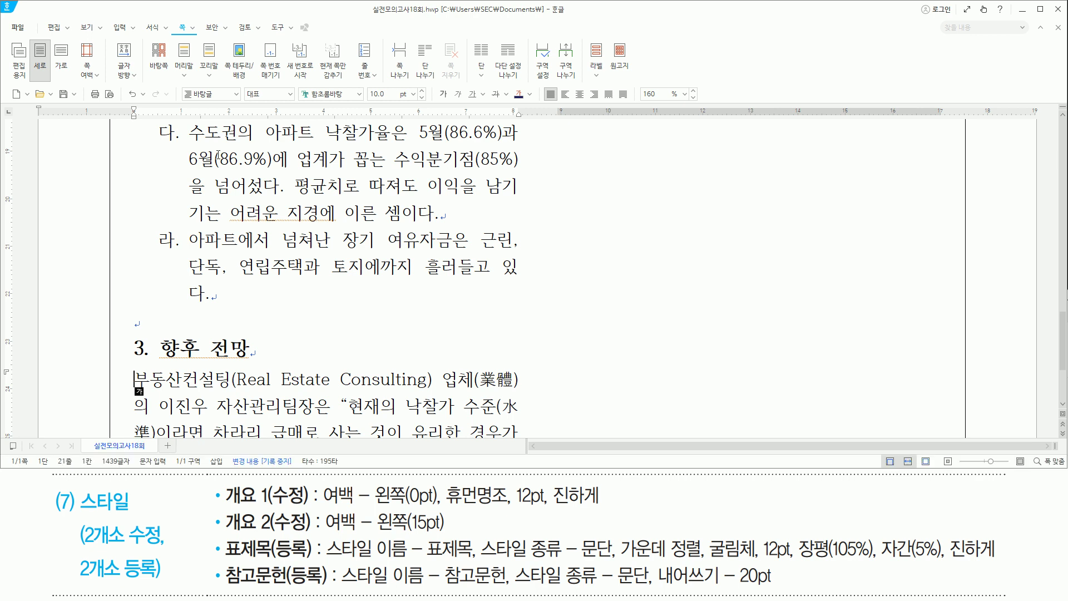
{"action": "key", "text": "ctrl+shift+Down"}
{"action": "key", "text": "ctrl+shift+Down"}
{"action": "key", "text": "ctrl+shift+Down"}
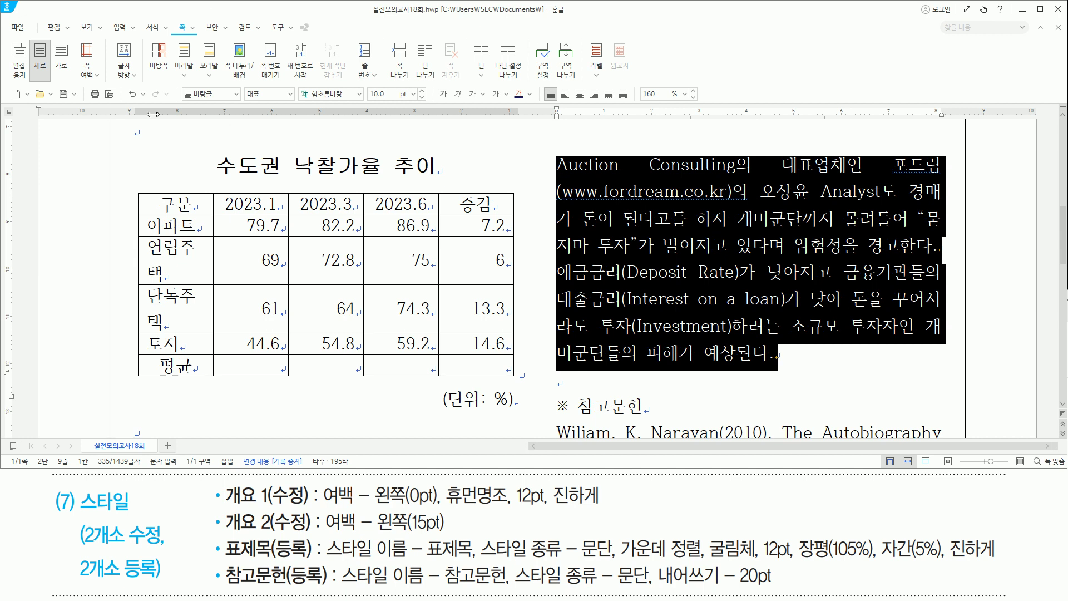
Apply the 개요 2 style to the 향후 전망 paragraphs, lettering them down to 다
{"action": "left_click", "coordinate": [236, 94]}
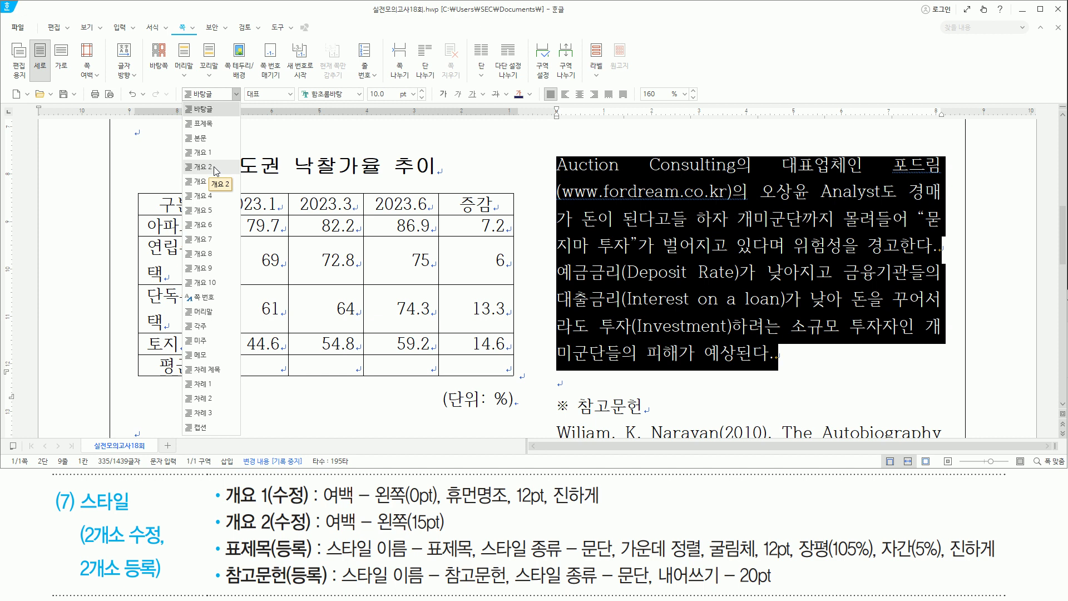
{"action": "left_click", "coordinate": [215, 167]}
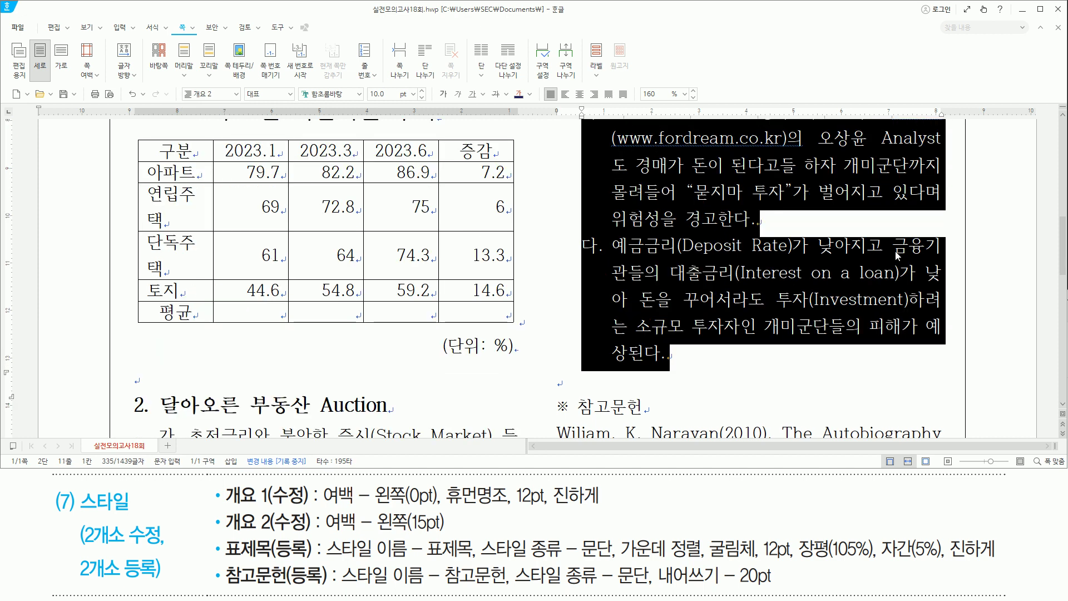
{"action": "left_click_drag", "start_coordinate": [1064, 272], "coordinate": [1065, 298]}
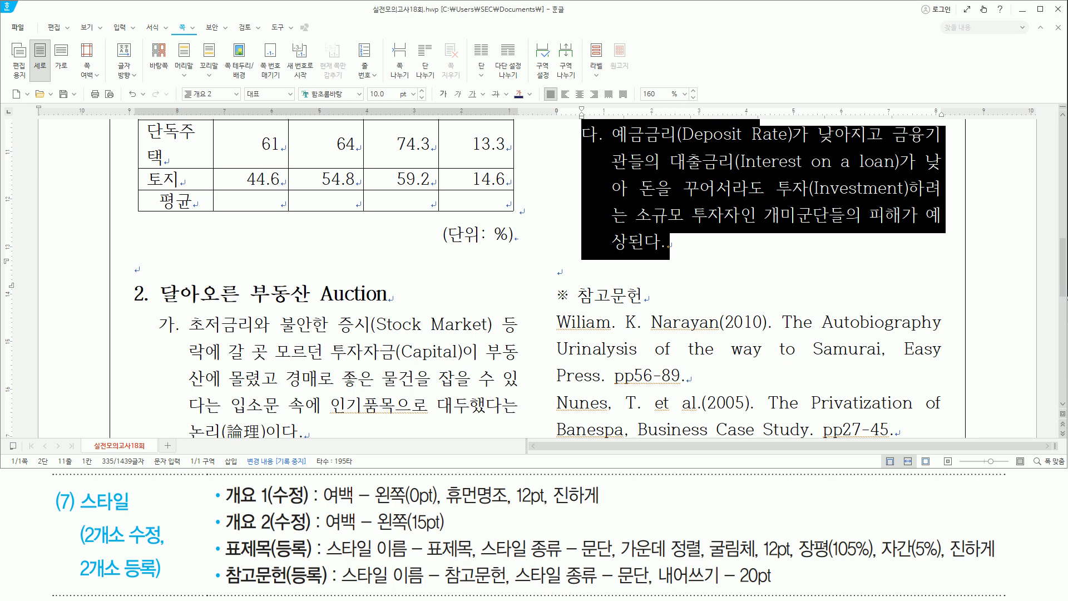
{"action": "left_click", "coordinate": [558, 321]}
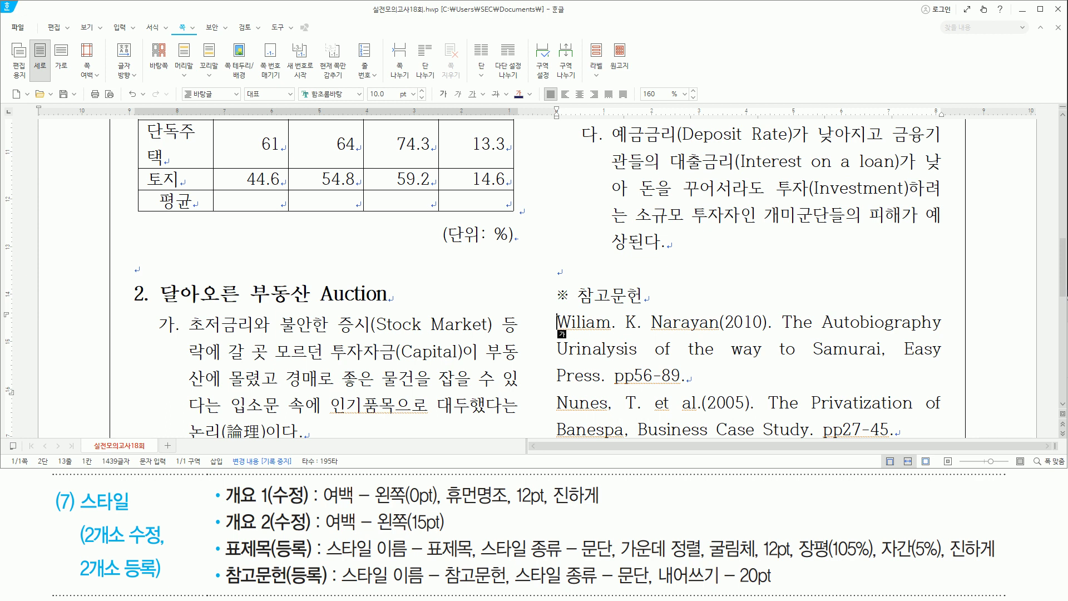
Select the three reference entries below ※ 참고문헌
{"action": "key", "text": "shift+Down"}
{"action": "key", "text": "shift+Down"}
{"action": "key", "text": "shift+Down"}
{"action": "key", "text": "shift+Down"}
{"action": "key", "text": "shift+Down"}
{"action": "key", "text": "shift+Down"}
{"action": "key", "text": "shift+Down"}
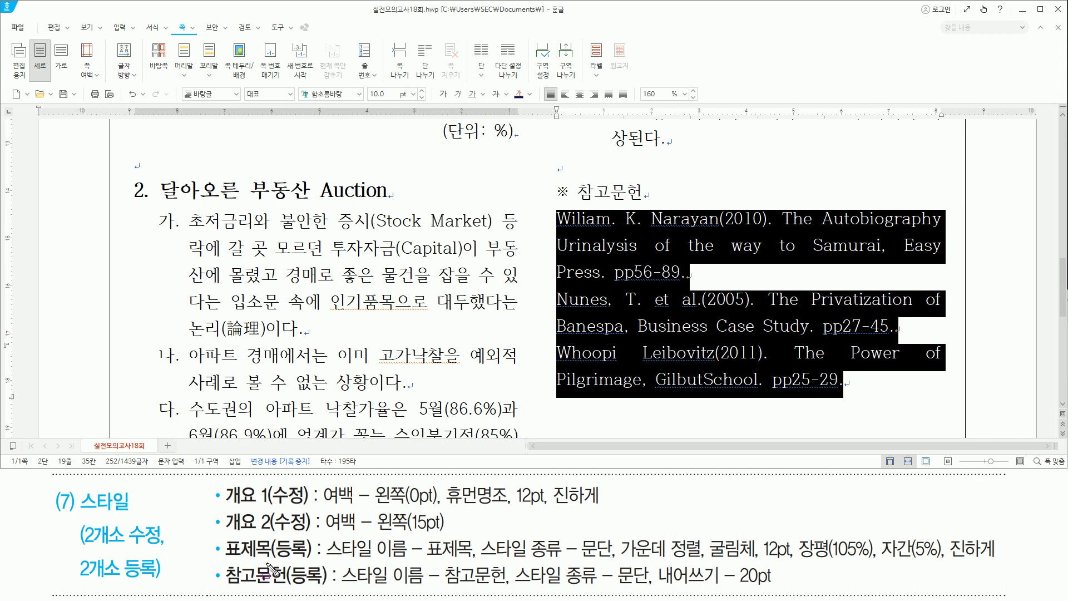
{"action": "left_click_drag", "start_coordinate": [222, 586], "coordinate": [328, 588]}
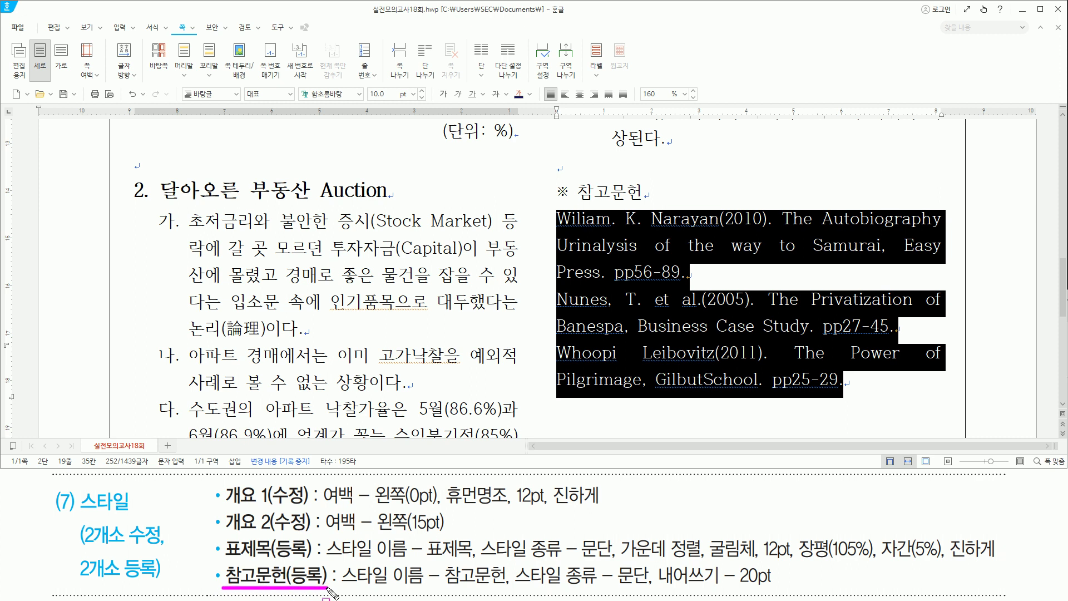
{"action": "key", "text": "Escape"}
In the F6 style manager, add a new paragraph style named 참고문헌
{"action": "key", "text": "F6"}
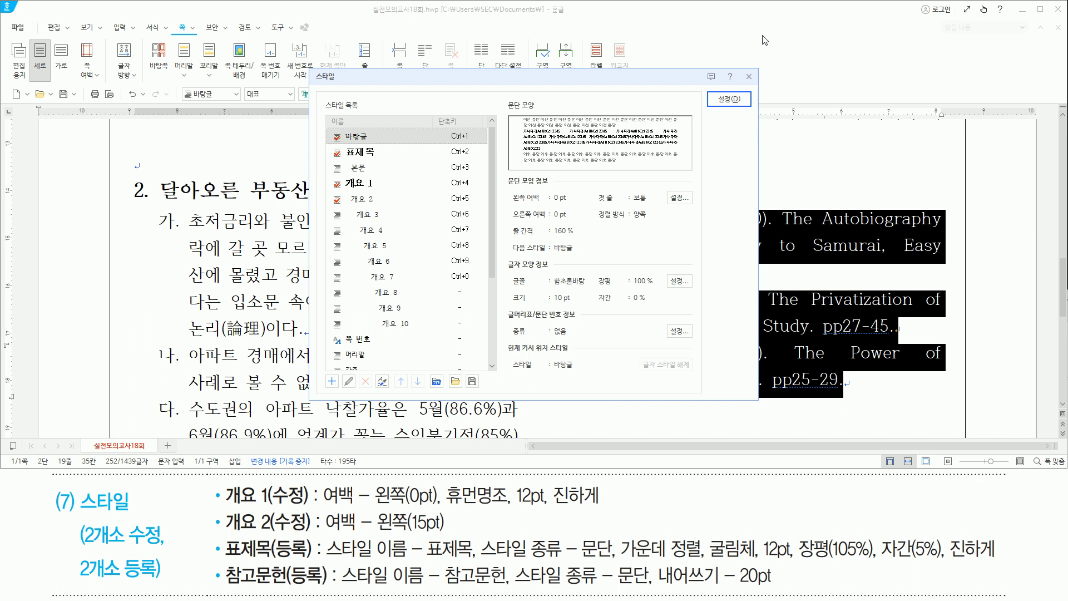
{"action": "key", "text": "alt"}
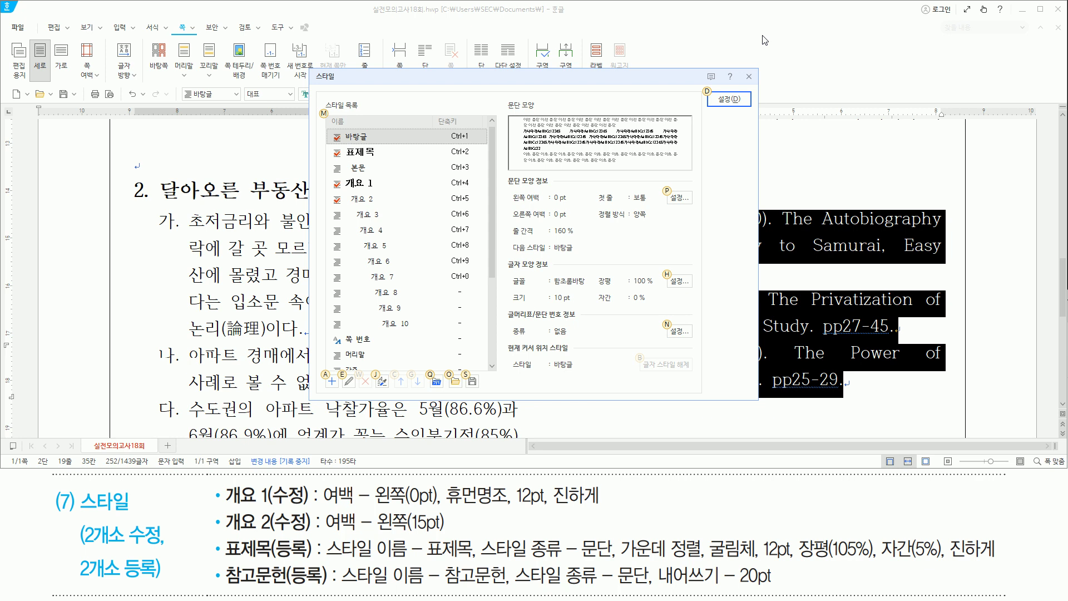
{"action": "key", "text": "a"}
{"action": "left_click_drag", "start_coordinate": [343, 584], "coordinate": [652, 584]}
{"action": "left_click_drag", "start_coordinate": [382, 225], "coordinate": [420, 250]}
{"action": "key", "text": "Escape"}
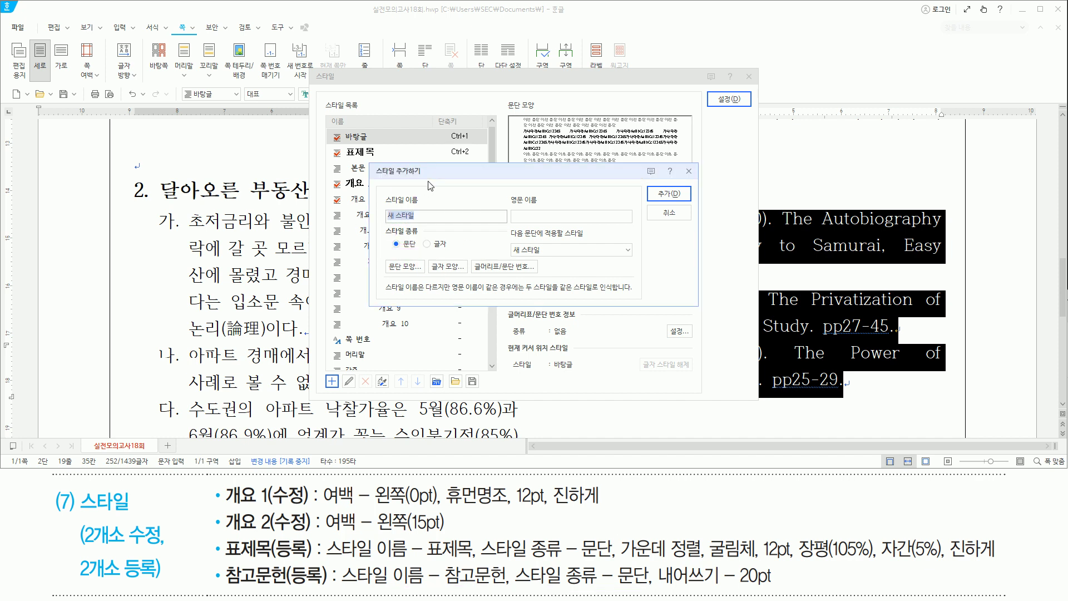
{"action": "type", "text": "참고문헌"}
{"action": "key", "text": "Return"}
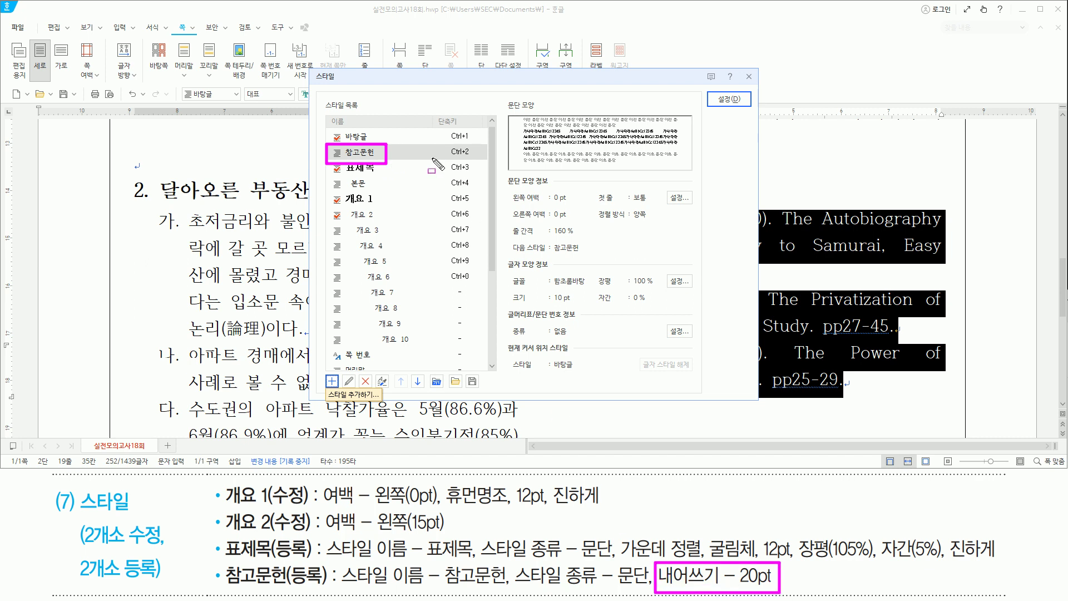
Edit the 참고문헌 style's paragraph shape to a 20 pt hanging first-line indent
{"action": "left_click", "coordinate": [434, 94]}
{"action": "key", "text": "alt"}
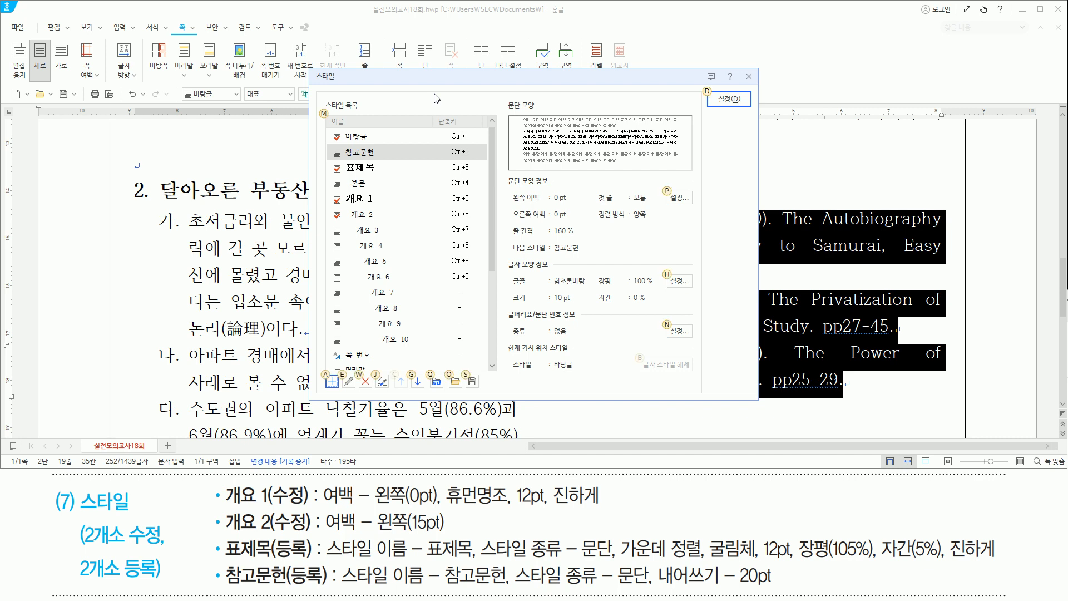
{"action": "key", "text": "e"}
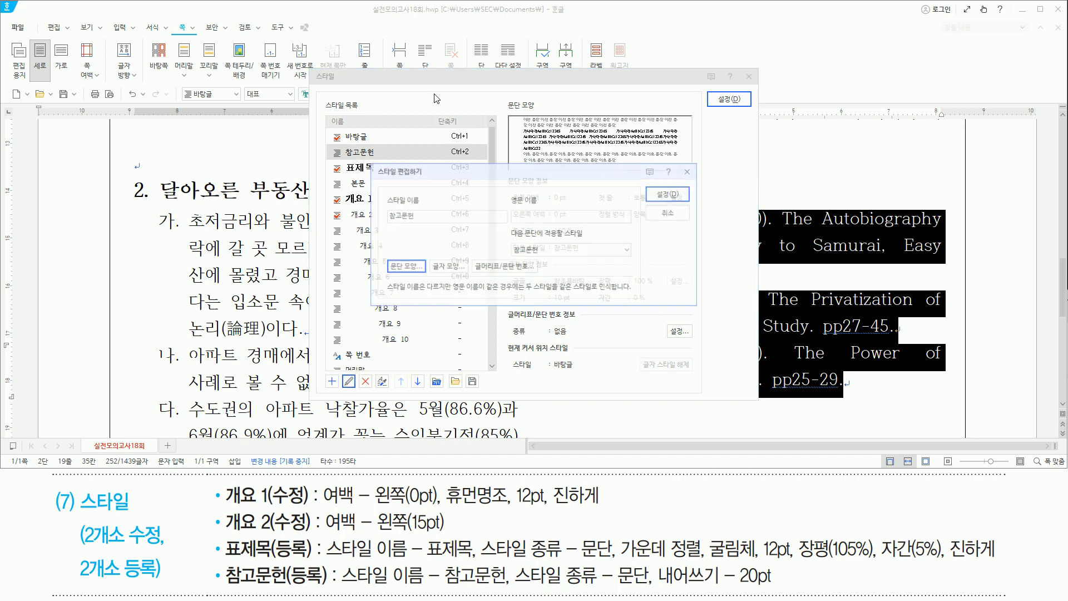
{"action": "left_click_drag", "start_coordinate": [616, 261], "coordinate": [708, 301]}
{"action": "key", "text": "Escape"}
{"action": "left_click", "coordinate": [584, 178]}
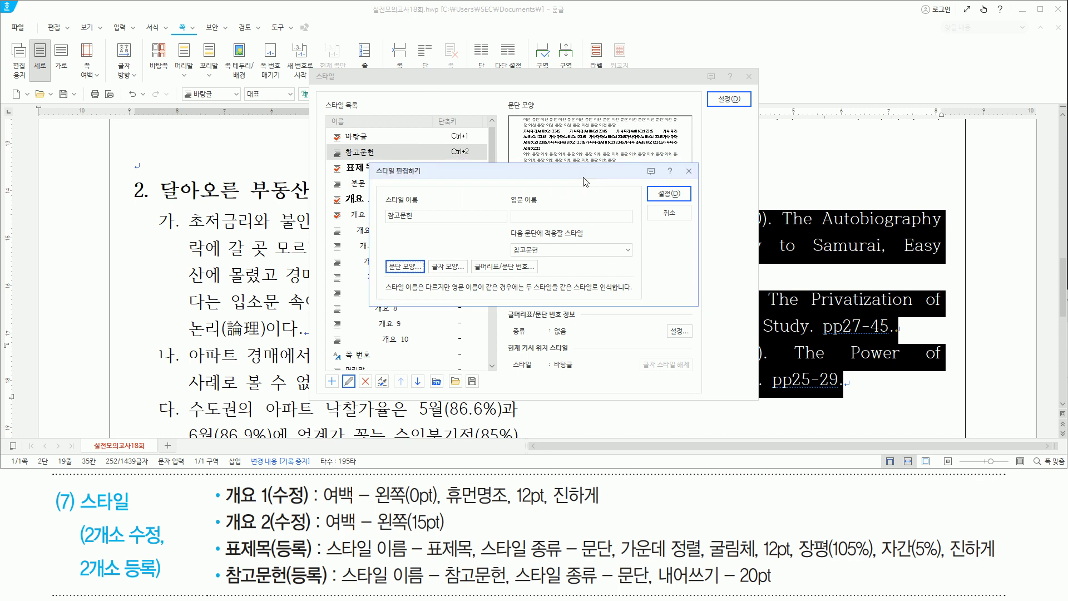
{"action": "key", "text": "alt+t"}
{"action": "key", "text": "alt+b"}
{"action": "type", "text": "20"}
{"action": "key", "text": "ctrl+alt+d"}
{"action": "mouse_move", "coordinate": [383, 56]}
{"action": "left_mouse_down"}
{"action": "mouse_move", "coordinate": [589, 342]}
{"action": "mouse_move", "coordinate": [685, 415]}
{"action": "left_mouse_up"}
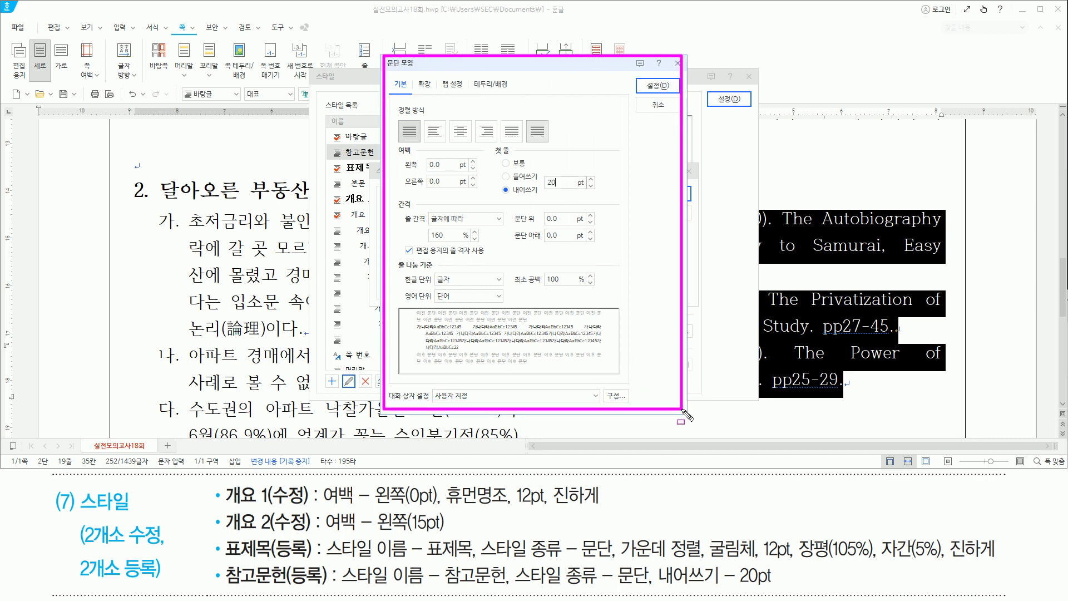
{"action": "left_click_drag", "start_coordinate": [500, 197], "coordinate": [537, 197]}
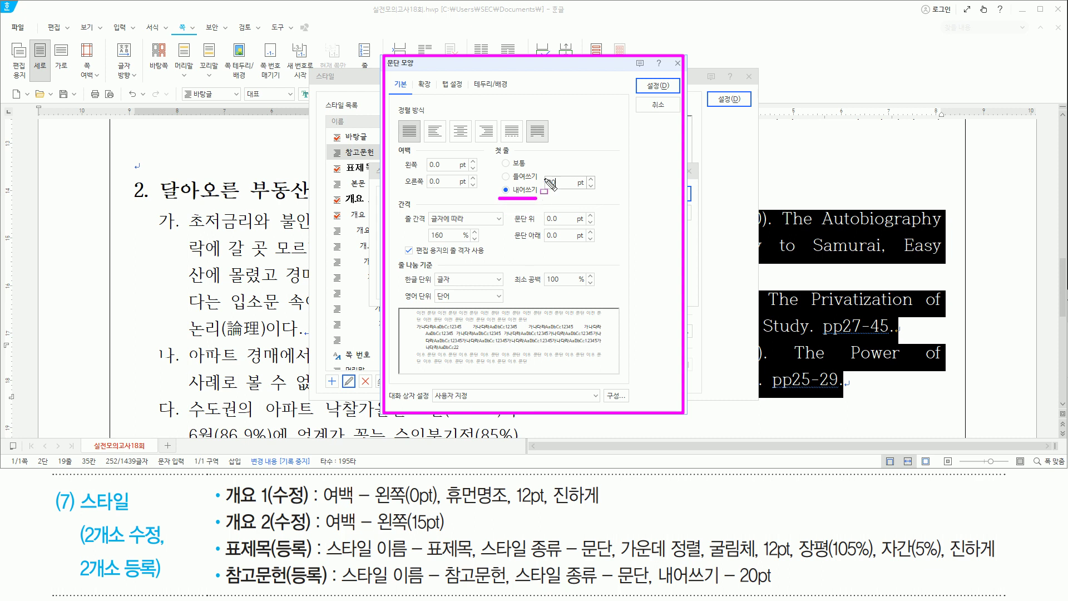
{"action": "left_click_drag", "start_coordinate": [543, 172], "coordinate": [563, 196]}
{"action": "key", "text": "Escape"}
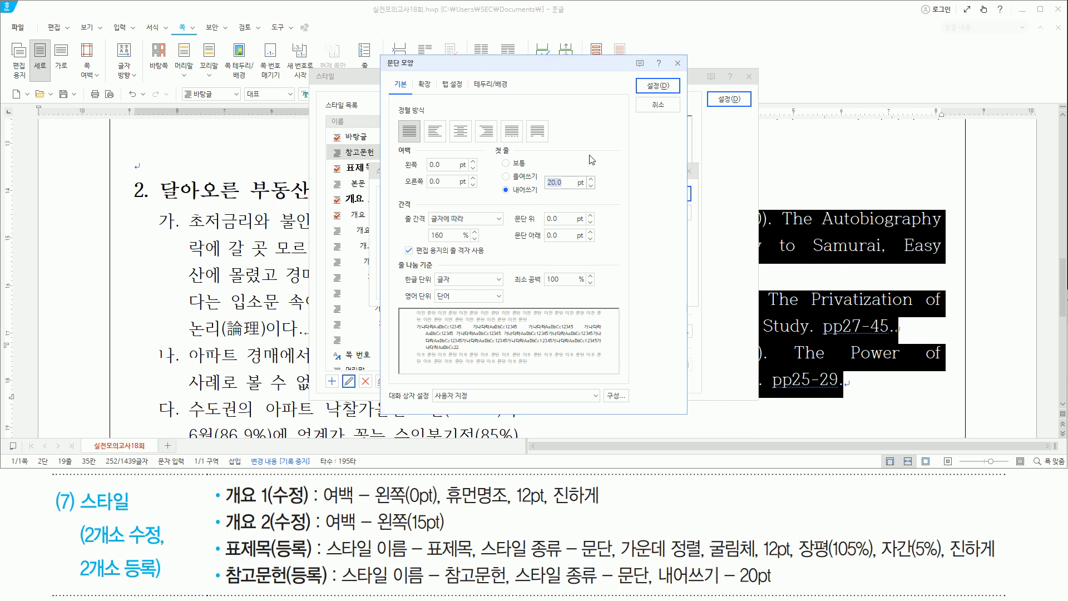
{"action": "key", "text": "Return"}
Save the 참고문헌 style changes and apply the style to the three references
{"action": "left_click_drag", "start_coordinate": [645, 185], "coordinate": [688, 203]}
{"action": "left_click_drag", "start_coordinate": [716, 90], "coordinate": [743, 107]}
{"action": "key", "text": "Escape"}
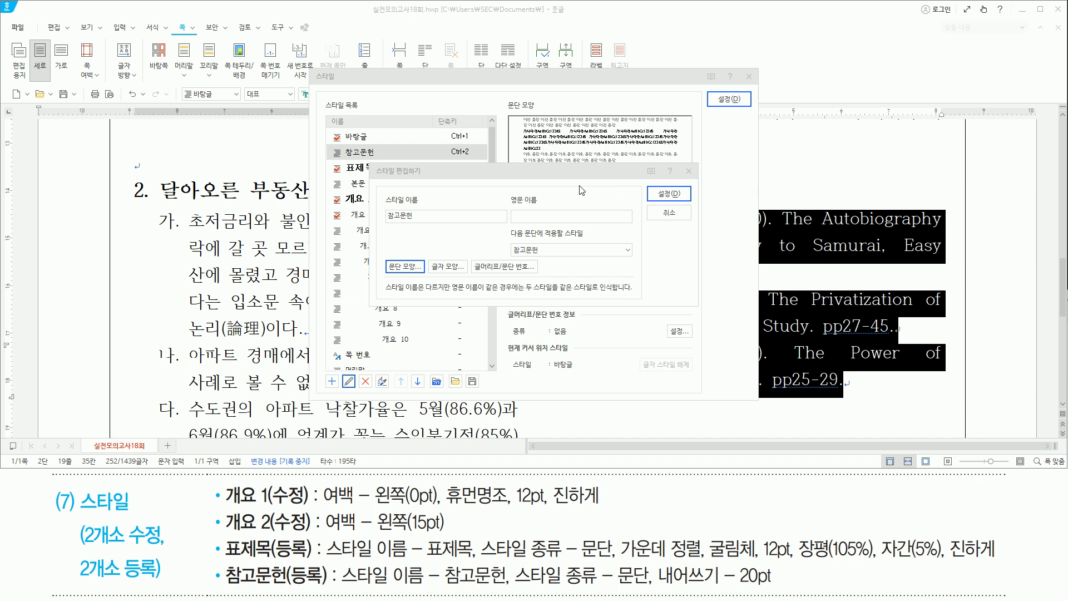
{"action": "key", "text": "alt+d"}
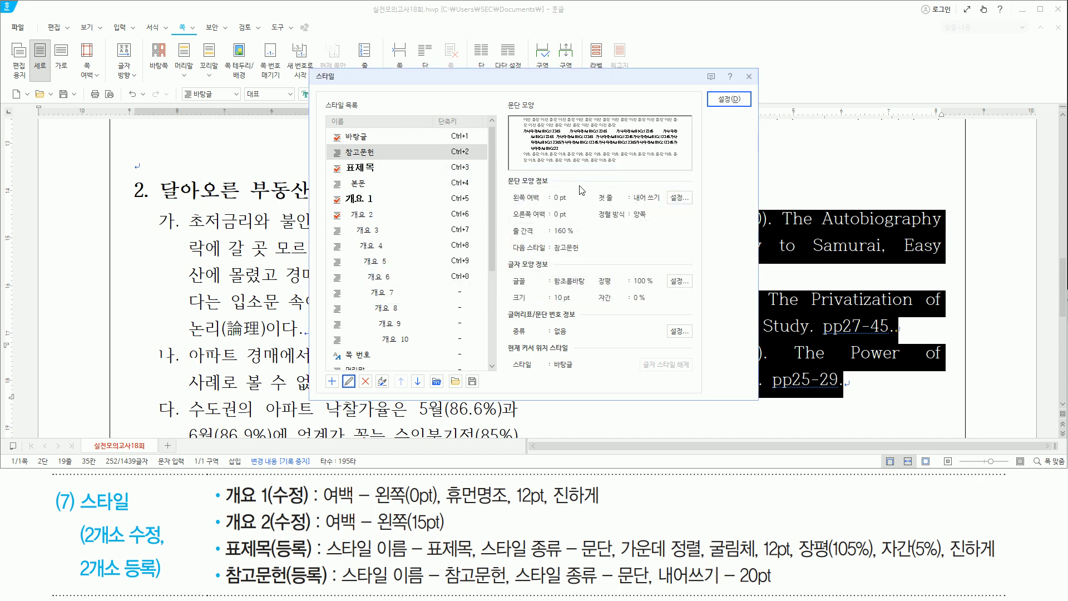
{"action": "key", "text": "alt+d"}
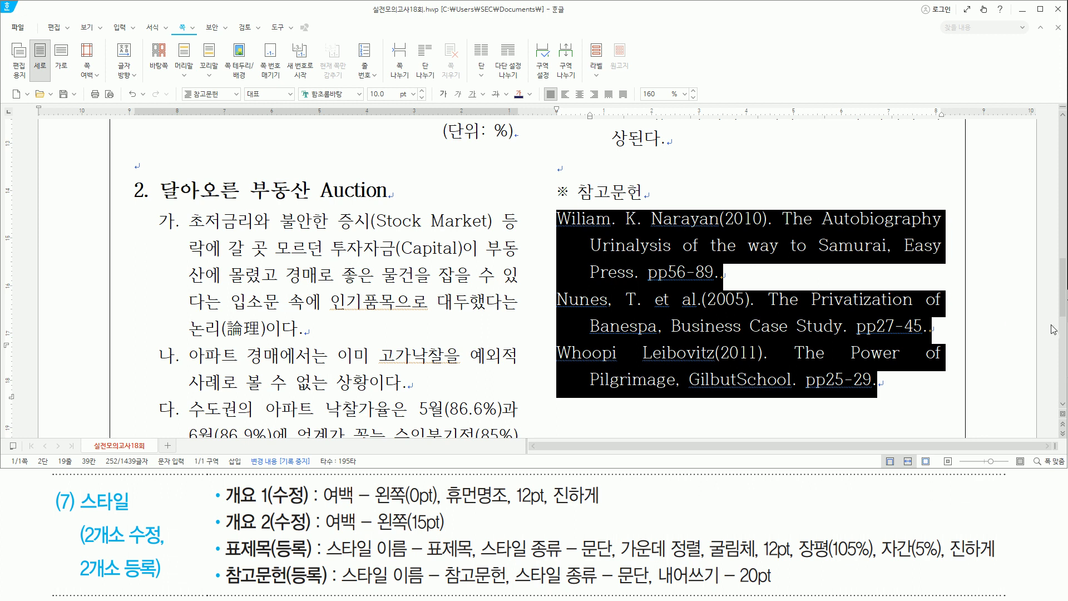
{"action": "left_click_drag", "start_coordinate": [1063, 306], "coordinate": [1063, 195]}
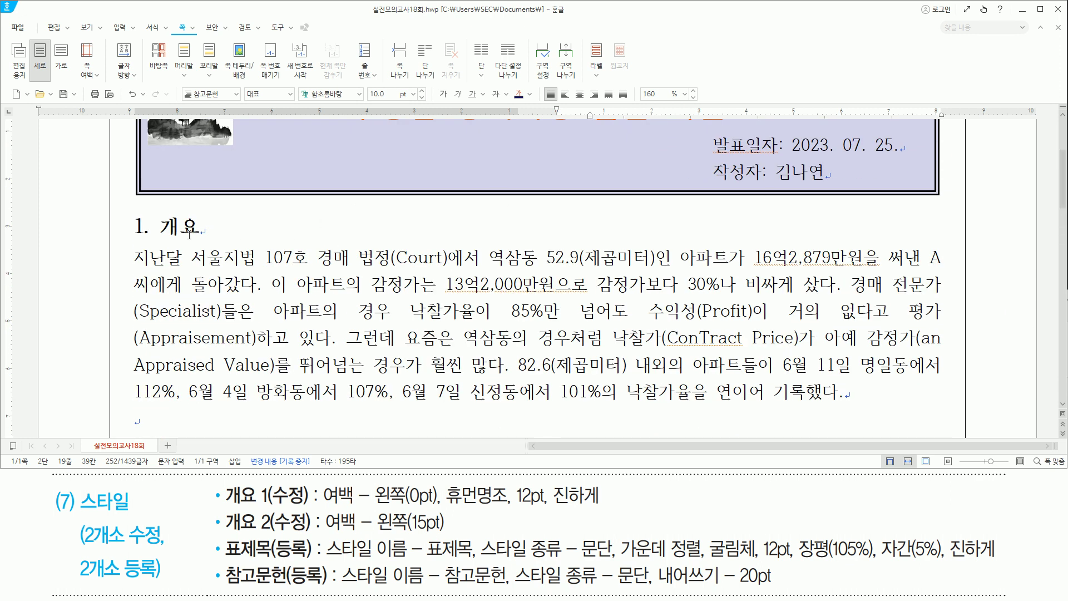
Put the cursor at the 지난달 paragraph and mark 1. 개요 and drop-cap 지 on the slide
{"action": "left_click", "coordinate": [136, 256]}
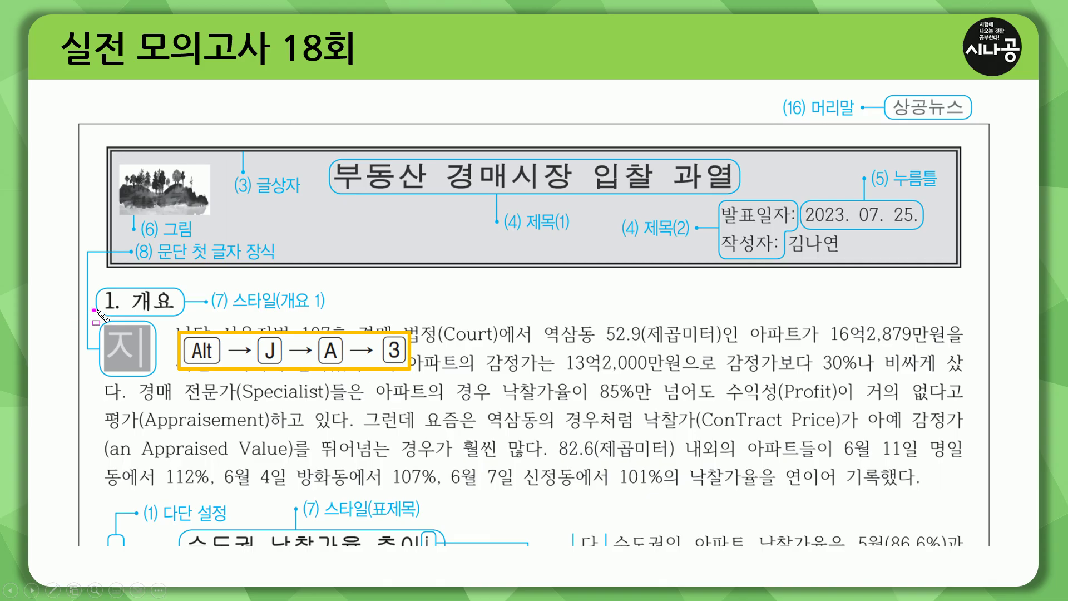
{"action": "left_click_drag", "start_coordinate": [93, 310], "coordinate": [352, 310]}
{"action": "key", "text": "e"}
{"action": "left_click_drag", "start_coordinate": [96, 321], "coordinate": [158, 379]}
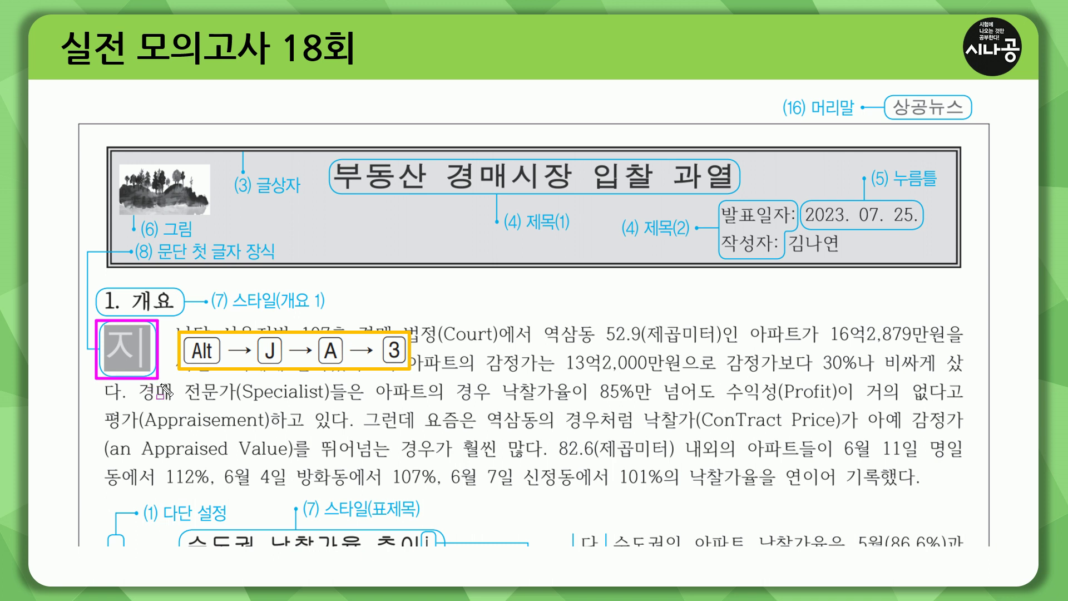
Open 문단 첫 글자 장식 for the first paragraph with Alt, J, A, 3
{"action": "left_click_drag", "start_coordinate": [154, 262], "coordinate": [285, 243]}
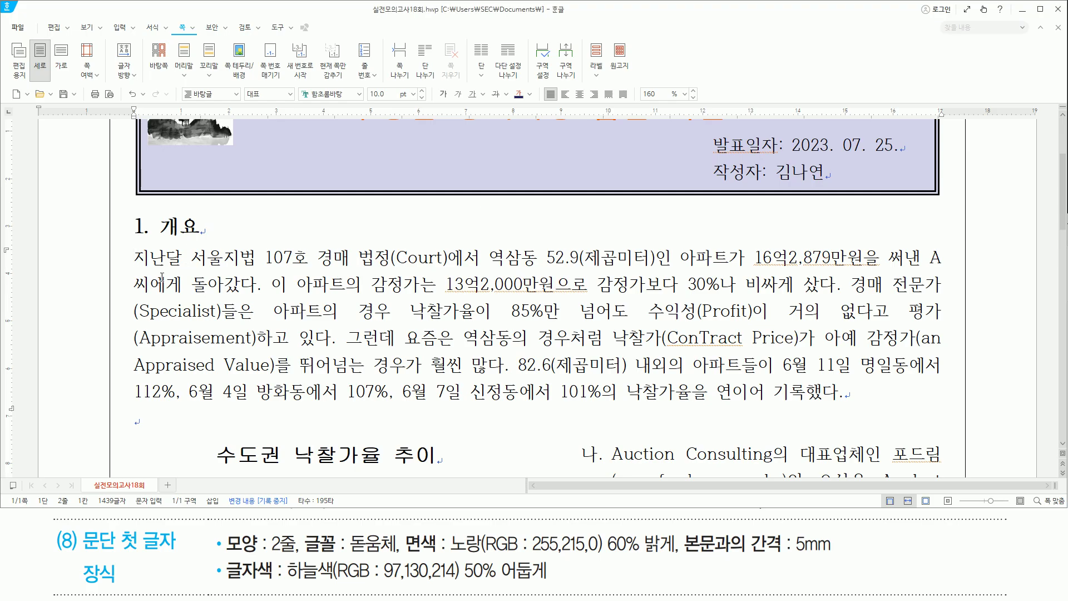
{"action": "left_click_drag", "start_coordinate": [120, 243], "coordinate": [151, 281]}
{"action": "key", "text": "alt"}
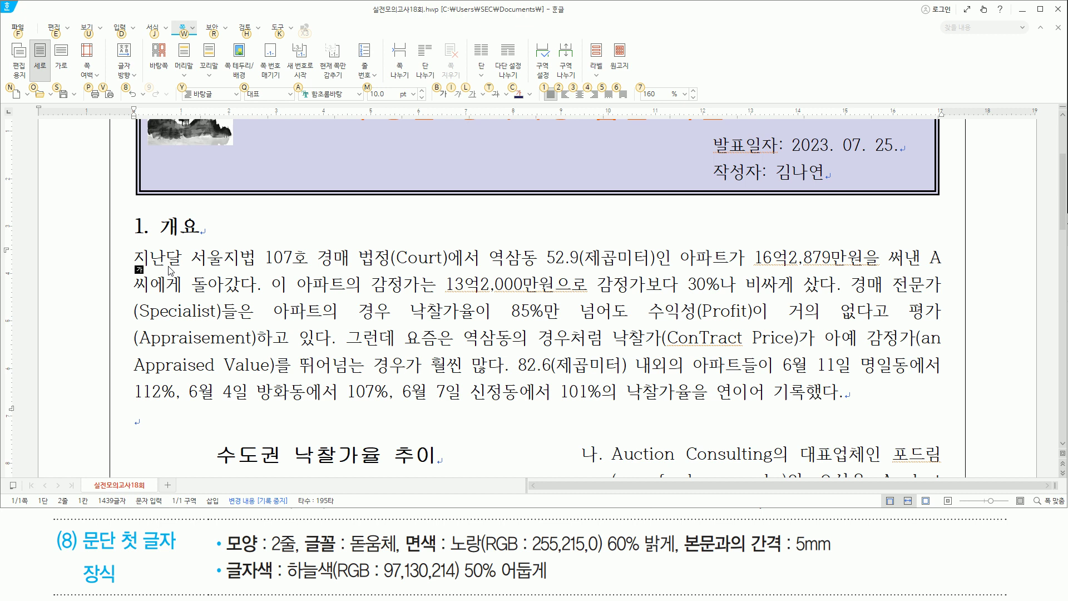
{"action": "key", "text": "j"}
{"action": "key", "text": "a"}
{"action": "key", "text": "3"}
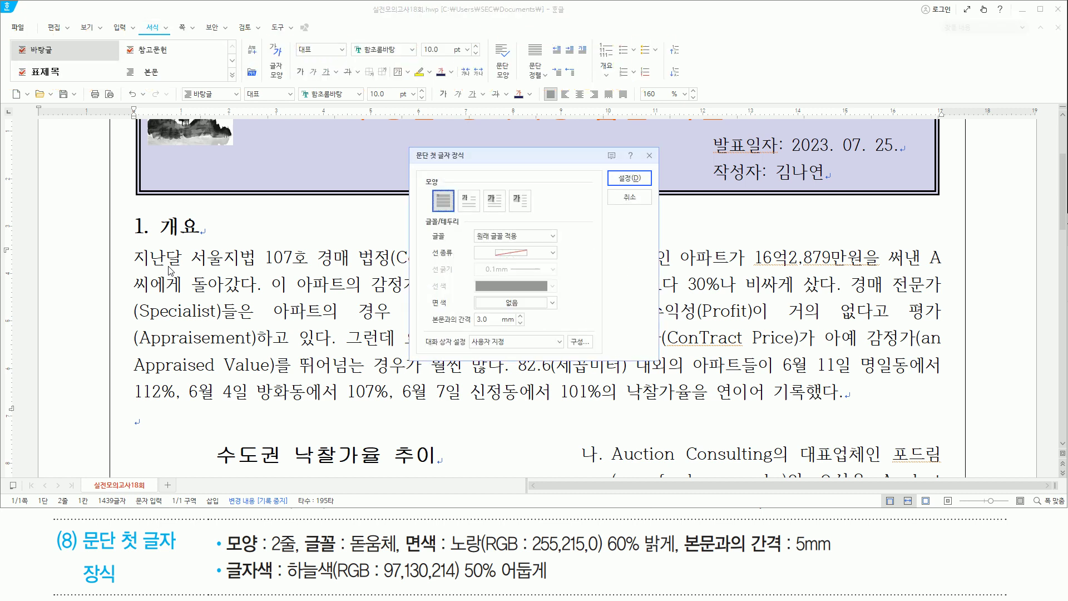
Choose the 2줄 drop-cap shape and the 돋움체 font
{"action": "mouse_move", "coordinate": [410, 148]}
{"action": "left_mouse_down"}
{"action": "mouse_move", "coordinate": [416, 222]}
{"action": "mouse_move", "coordinate": [653, 359]}
{"action": "left_mouse_up"}
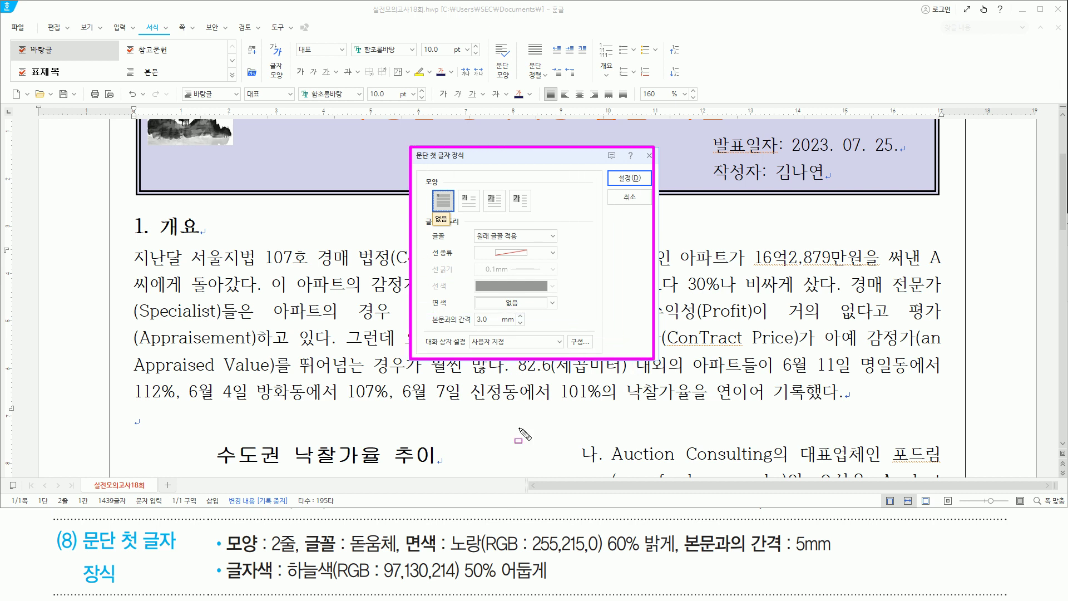
{"action": "left_click_drag", "start_coordinate": [268, 553], "coordinate": [291, 553]}
{"action": "left_click", "coordinate": [469, 201]}
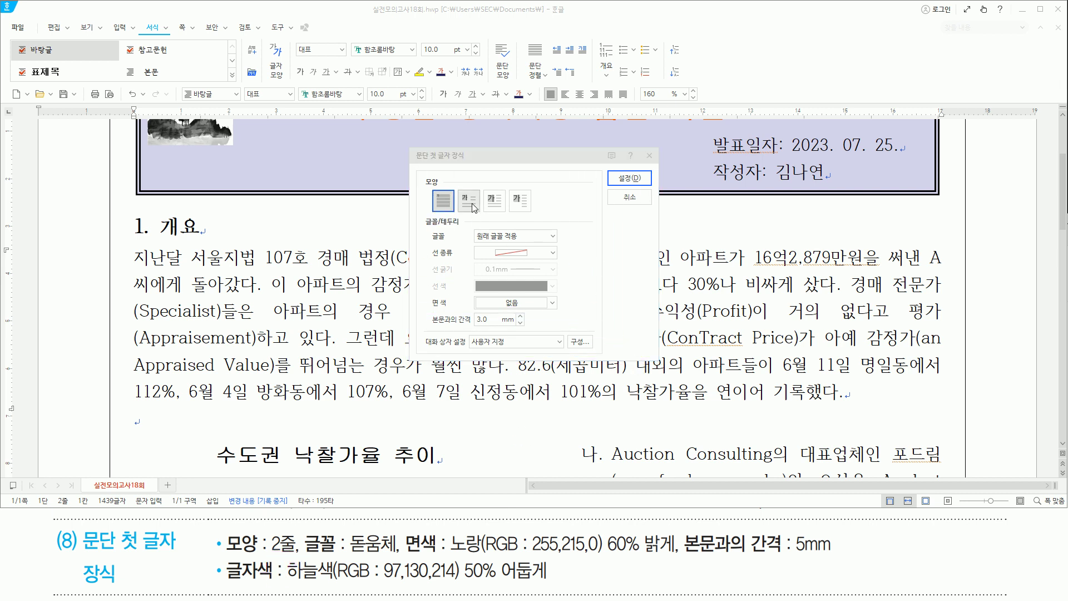
{"action": "left_click_drag", "start_coordinate": [315, 566], "coordinate": [408, 564]}
{"action": "left_click", "coordinate": [552, 236]}
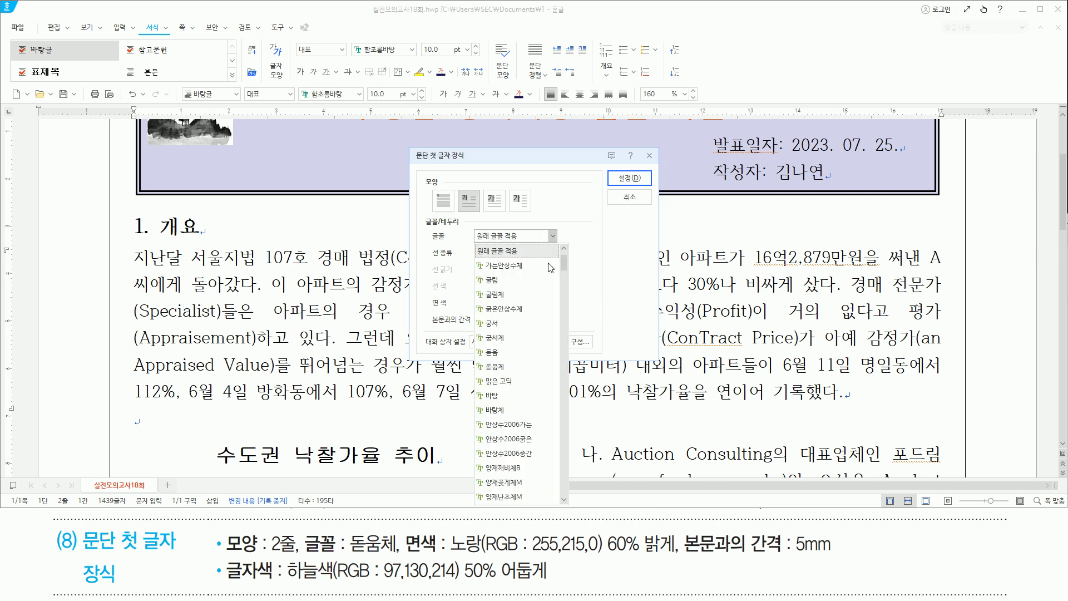
{"action": "left_click", "coordinate": [513, 367]}
Give the drop cap a yellow 60% lighter background and a 5.0 mm gap, then apply
{"action": "left_click_drag", "start_coordinate": [403, 527], "coordinate": [675, 556]}
{"action": "key", "text": "Escape"}
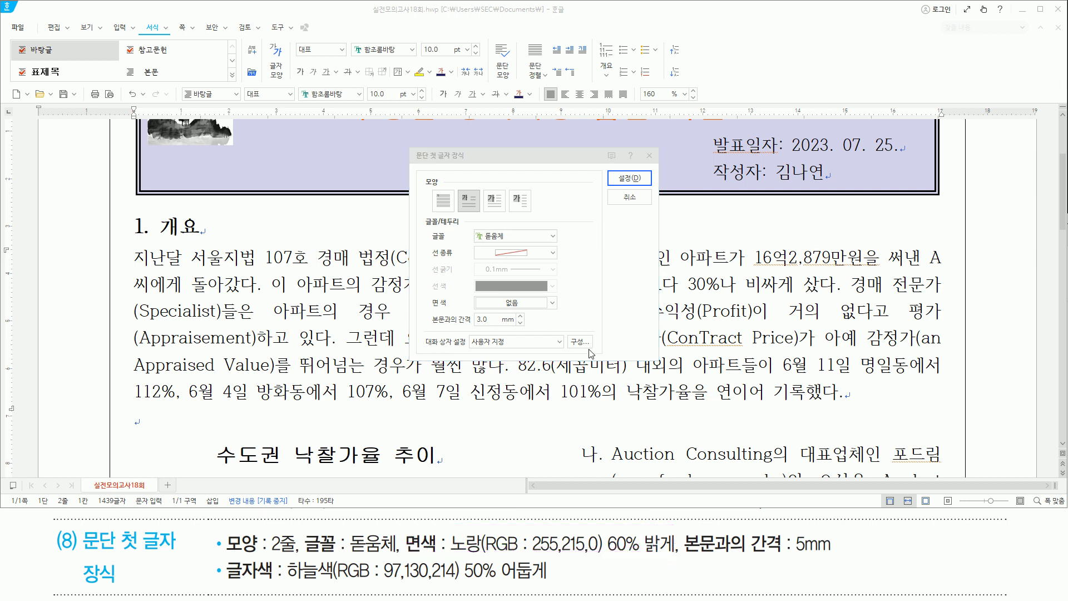
{"action": "left_click", "coordinate": [542, 300]}
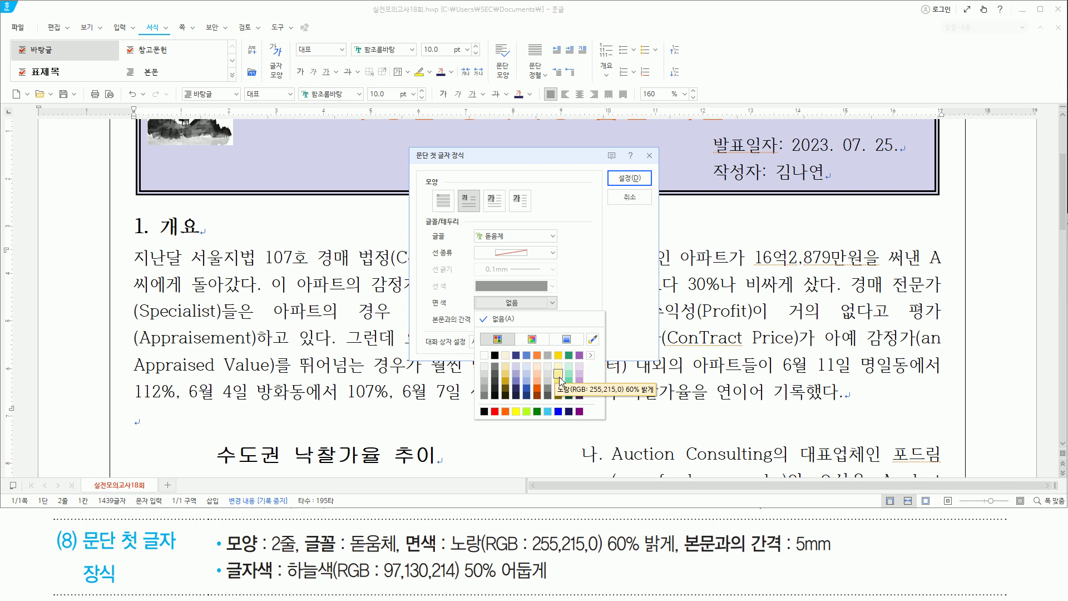
{"action": "left_click", "coordinate": [558, 374]}
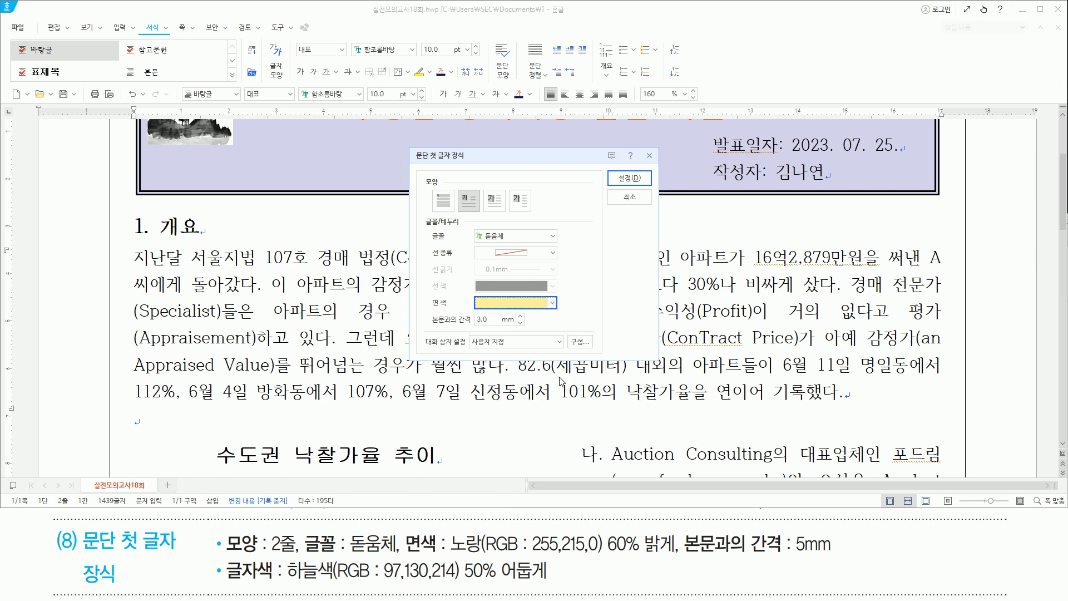
{"action": "left_click_drag", "start_coordinate": [682, 570], "coordinate": [841, 570]}
{"action": "key", "text": "Escape"}
{"action": "left_click", "coordinate": [521, 316]}
{"action": "left_click", "coordinate": [520, 316]}
{"action": "left_click_drag", "start_coordinate": [433, 327], "coordinate": [526, 327]}
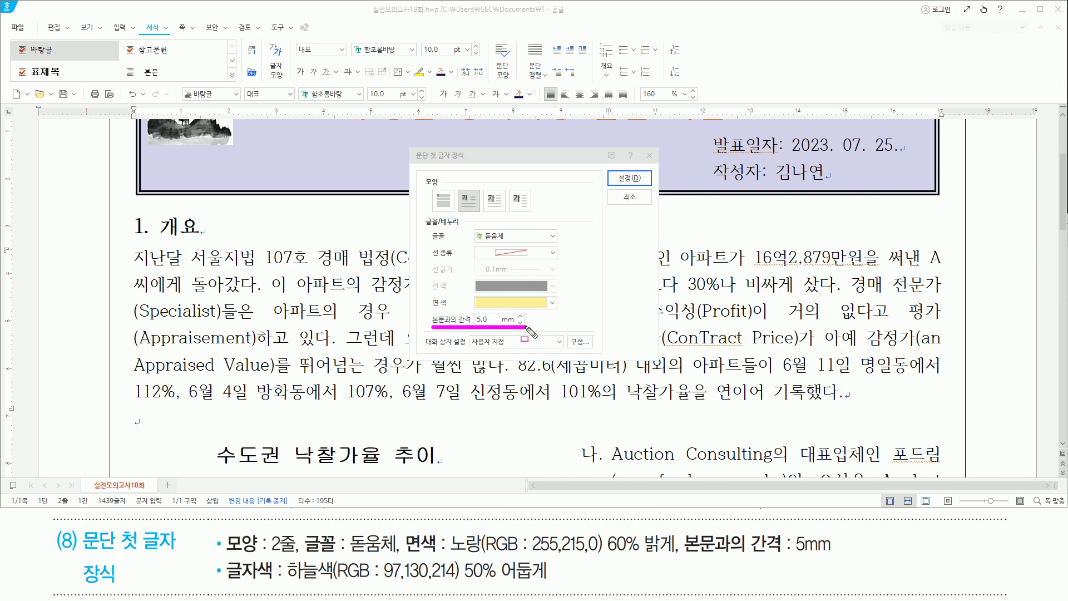
{"action": "left_click_drag", "start_coordinate": [611, 171], "coordinate": [648, 190]}
{"action": "key", "text": "Escape"}
{"action": "left_click", "coordinate": [631, 178]}
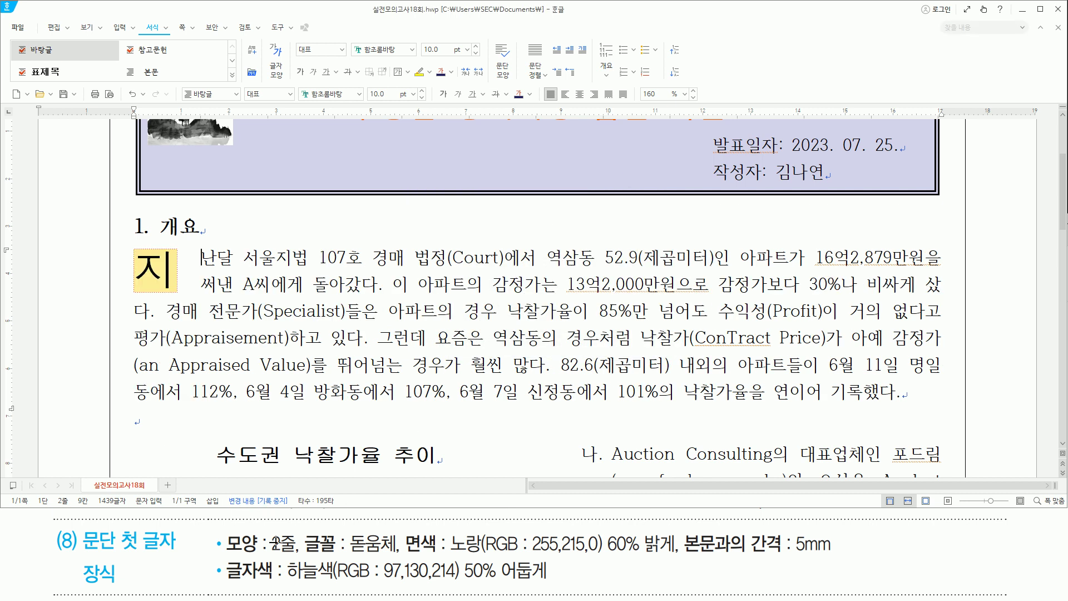
Colour the drop cap 지 하늘색 50% darker from the 기본 theme and save the document
{"action": "mouse_move", "coordinate": [221, 555]}
{"action": "left_mouse_down"}
{"action": "mouse_move", "coordinate": [284, 588]}
{"action": "mouse_move", "coordinate": [558, 587]}
{"action": "left_mouse_up"}
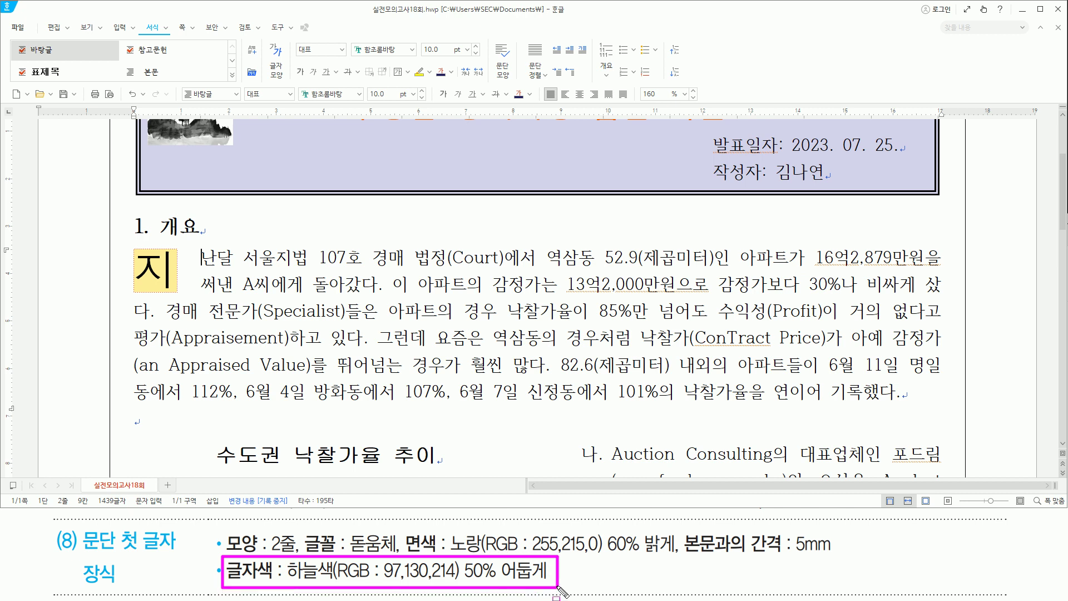
{"action": "left_click", "coordinate": [156, 270]}
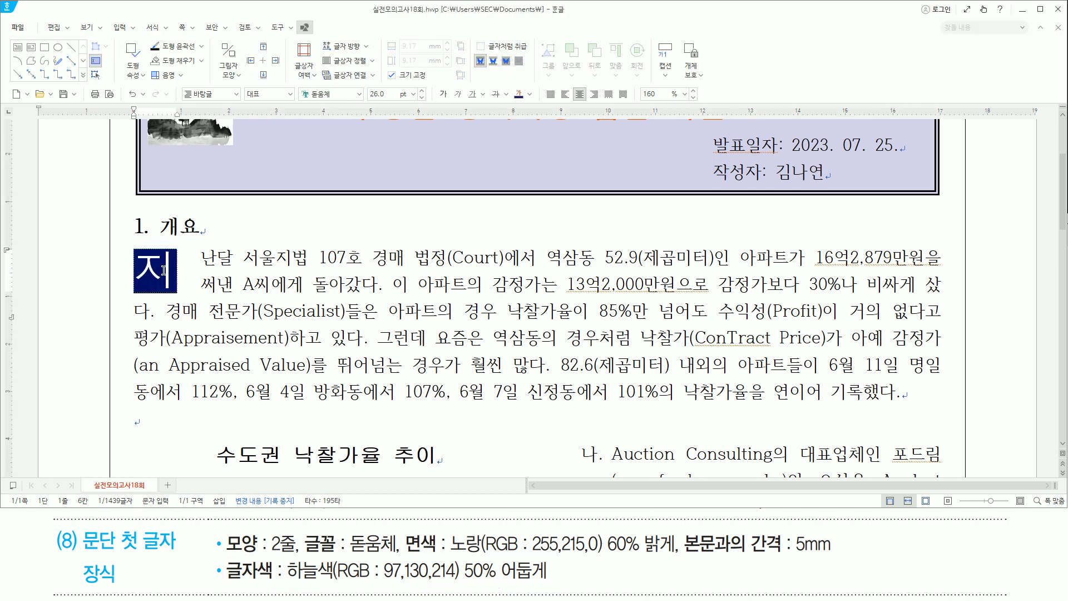
{"action": "key", "text": "F12"}
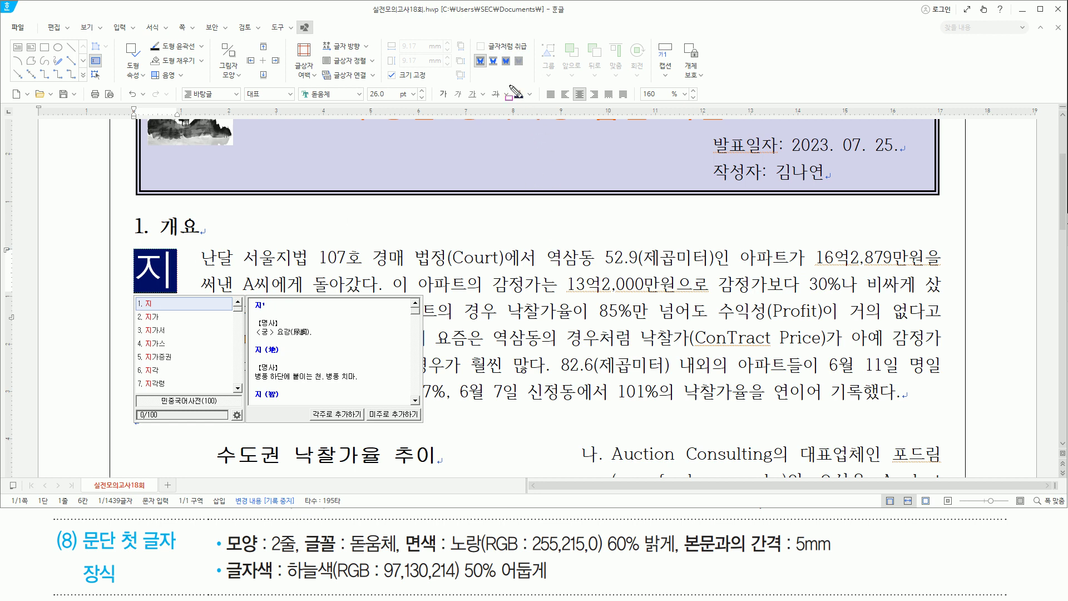
{"action": "left_click", "coordinate": [531, 94]}
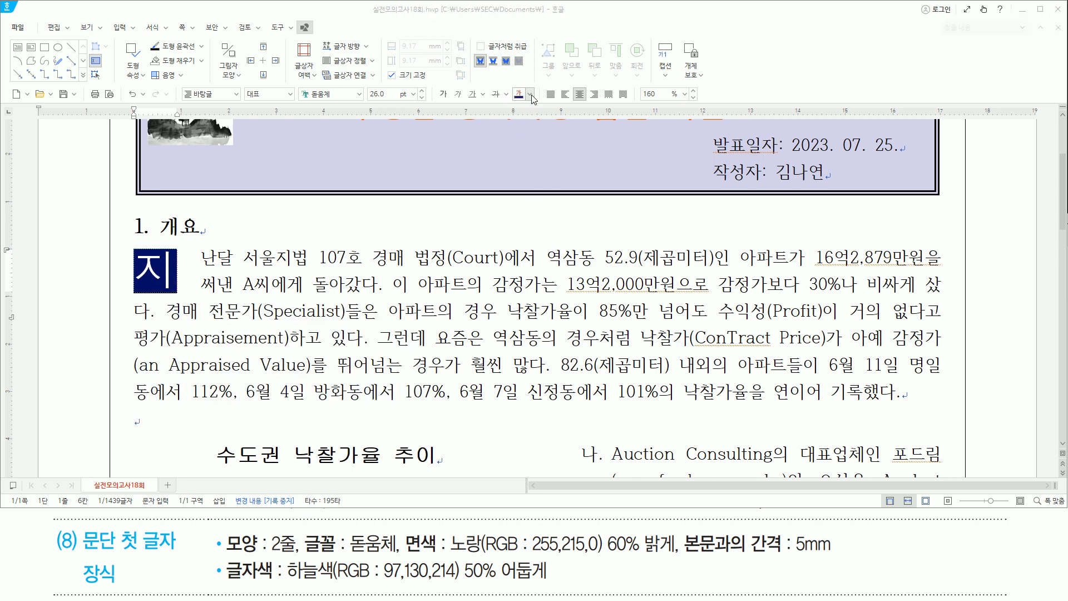
{"action": "left_click", "coordinate": [530, 95]}
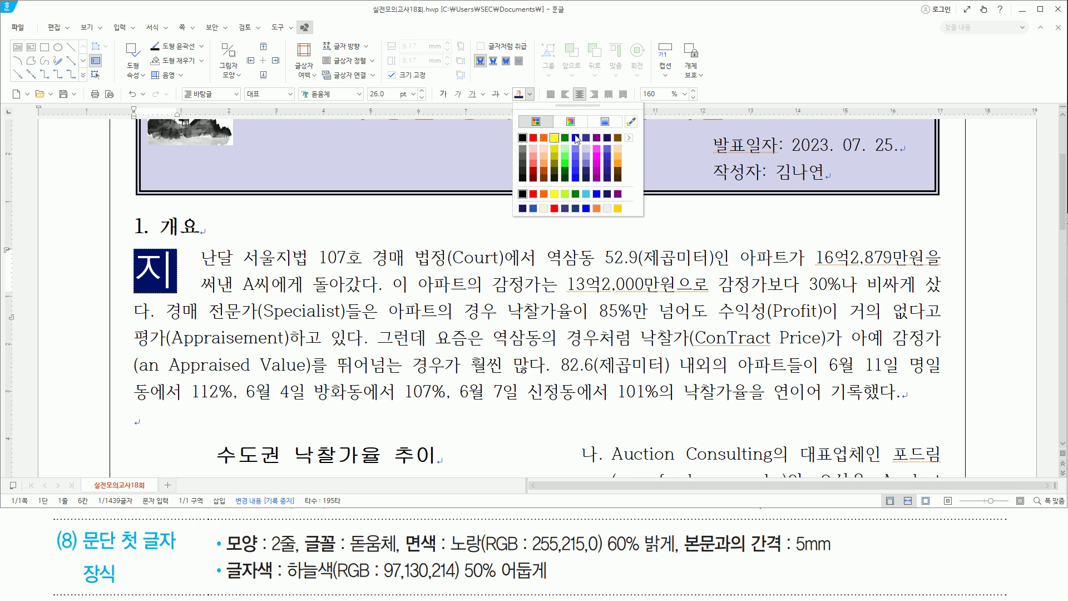
{"action": "left_click", "coordinate": [629, 139]}
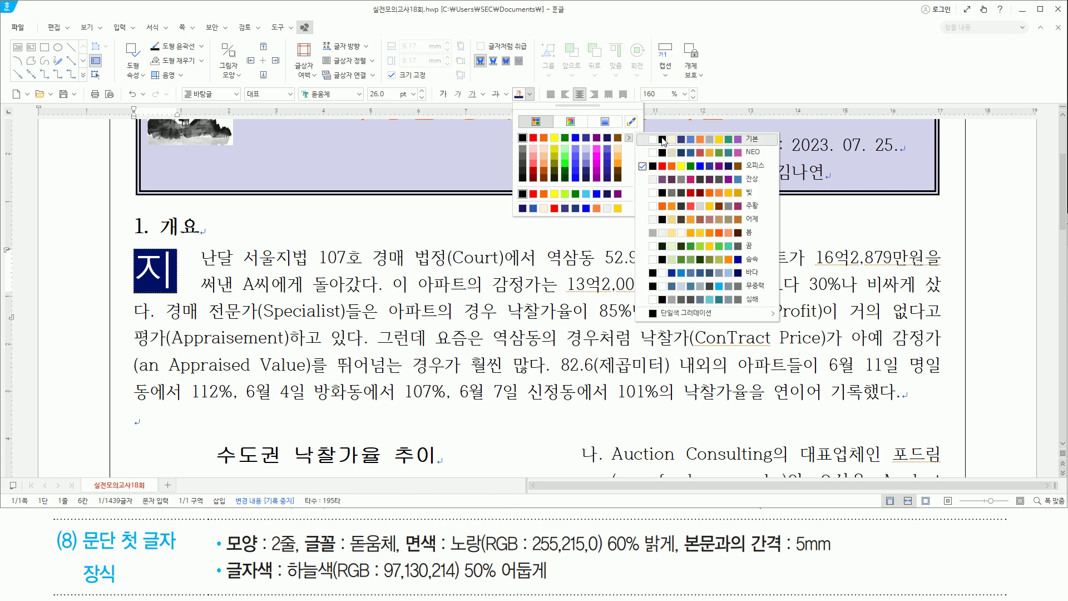
{"action": "left_click", "coordinate": [662, 140]}
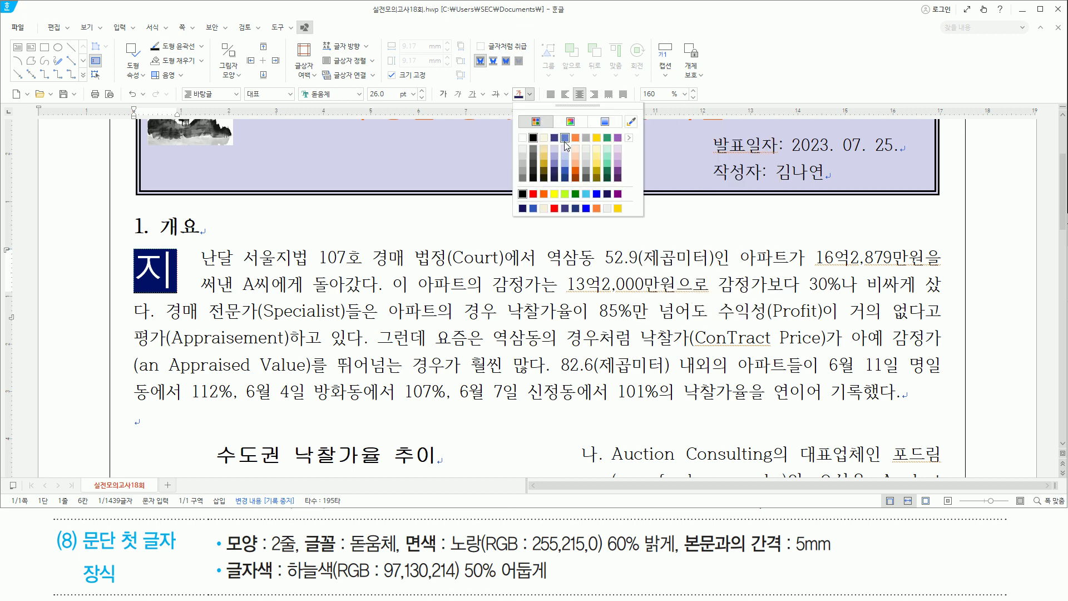
{"action": "left_click", "coordinate": [565, 178]}
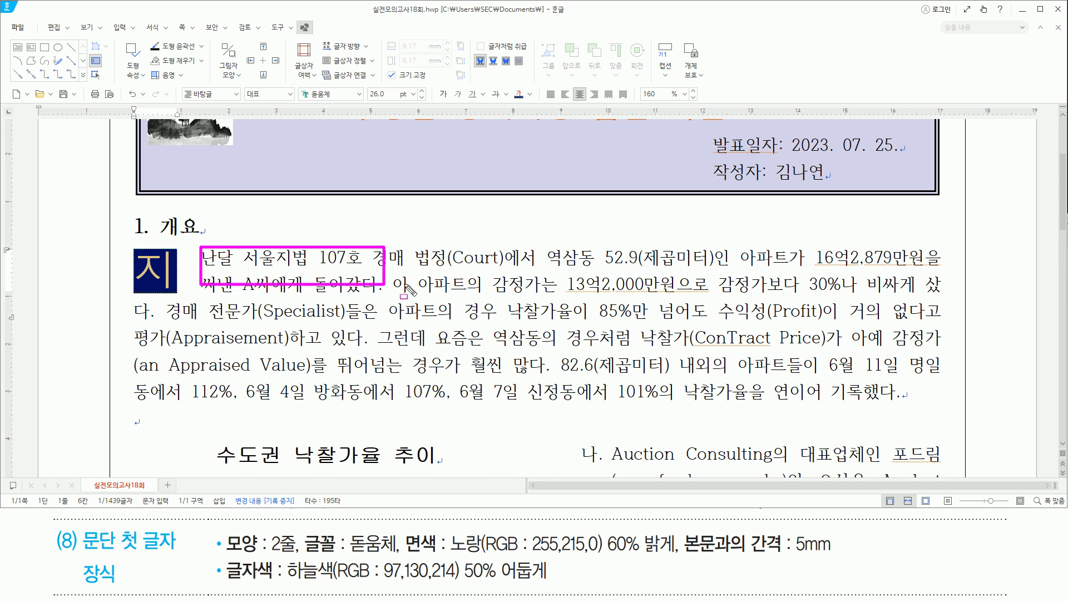
{"action": "left_click", "coordinate": [321, 257]}
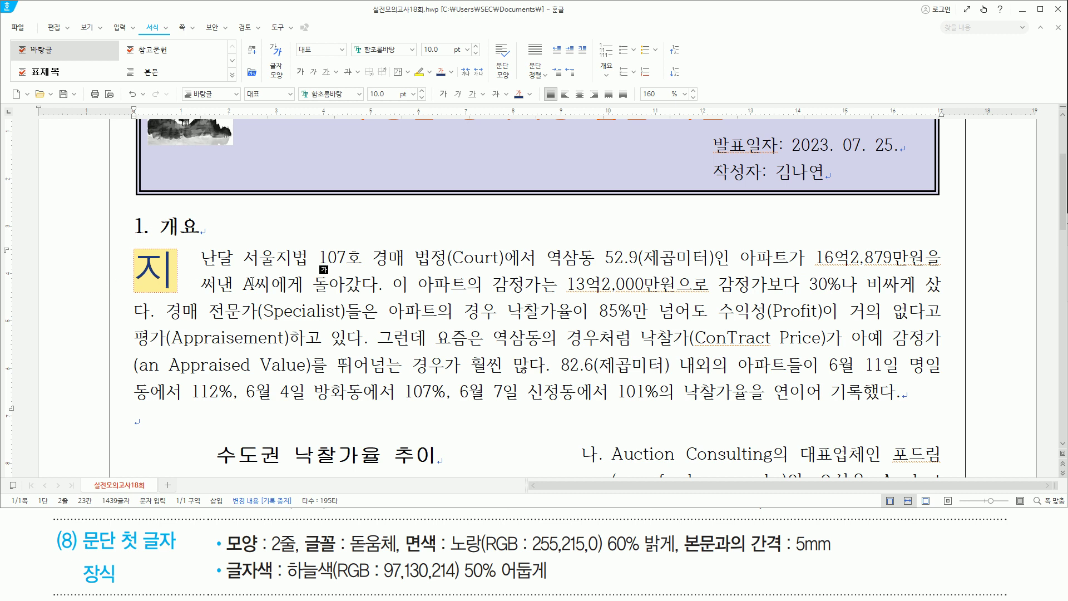
{"action": "key", "text": "alt+s"}
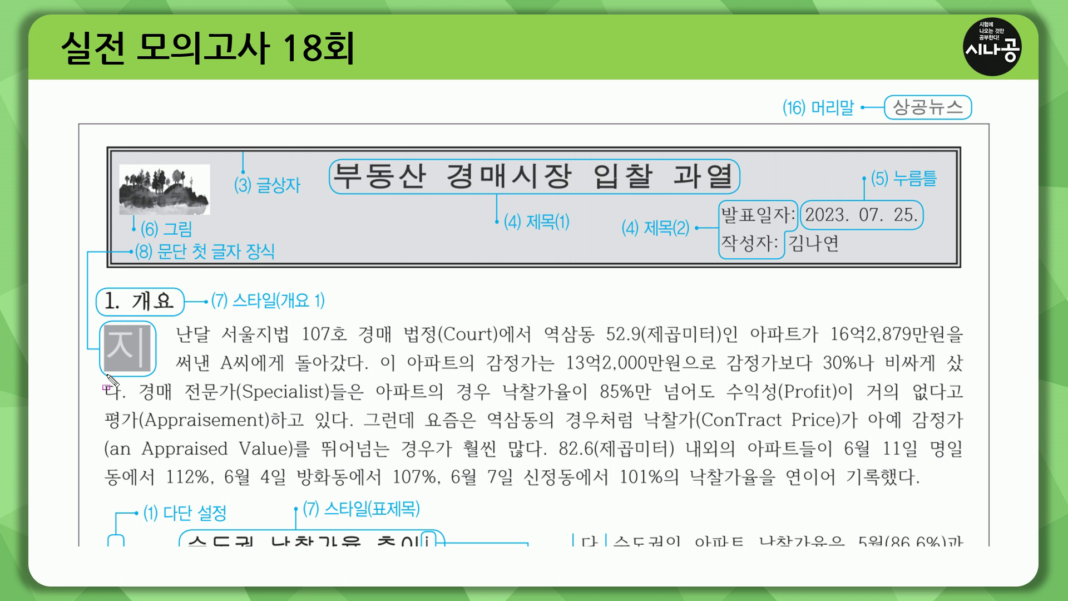
Advance the slide to the table section and mark the boxed i after the table title
{"action": "left_click_drag", "start_coordinate": [98, 375], "coordinate": [166, 374]}
{"action": "key", "text": "Escape"}
{"action": "left_click", "coordinate": [337, 431]}
{"action": "key", "text": "ctrl+2"}
{"action": "mouse_move", "coordinate": [108, 192]}
{"action": "left_mouse_down"}
{"action": "mouse_move", "coordinate": [131, 218]}
{"action": "mouse_move", "coordinate": [125, 211]}
{"action": "mouse_move", "coordinate": [440, 213]}
{"action": "left_mouse_up"}
{"action": "key", "text": "e"}
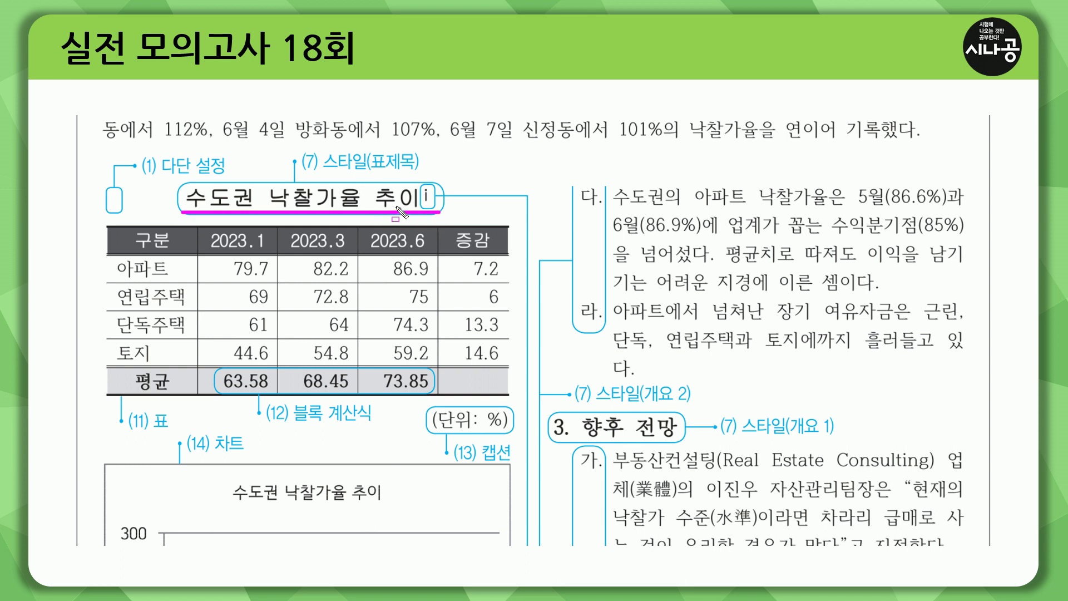
{"action": "left_click_drag", "start_coordinate": [421, 185], "coordinate": [434, 209]}
{"action": "key", "text": "Escape"}
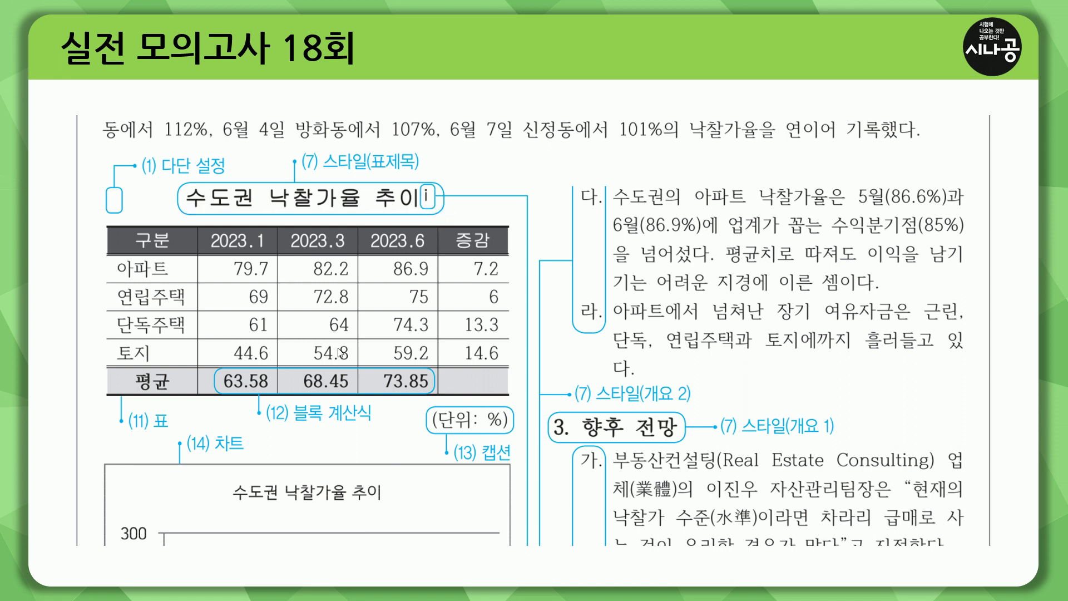
Advance to the footnote section and mark the 자료: 법원경매정보 footnote and 하이퍼링크 label
{"action": "left_click", "coordinate": [339, 349]}
{"action": "key", "text": "ctrl+2"}
{"action": "left_click_drag", "start_coordinate": [88, 495], "coordinate": [93, 481]}
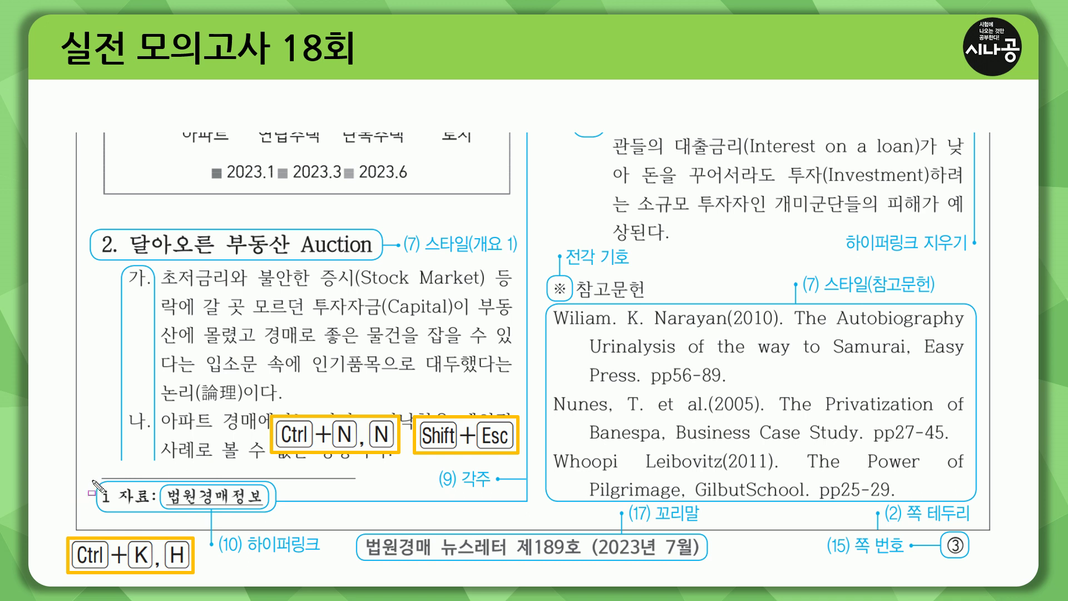
{"action": "left_click_drag", "start_coordinate": [439, 489], "coordinate": [495, 489]}
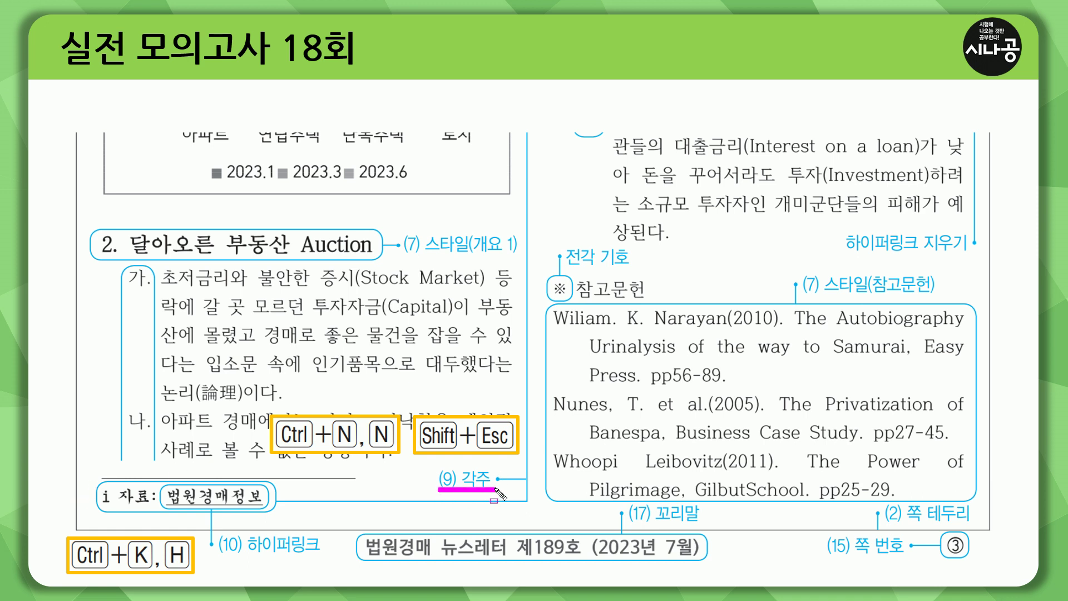
{"action": "mouse_move", "coordinate": [93, 477]}
{"action": "left_mouse_down"}
{"action": "mouse_move", "coordinate": [123, 505]}
{"action": "mouse_move", "coordinate": [281, 515]}
{"action": "left_mouse_up"}
{"action": "left_click_drag", "start_coordinate": [167, 504], "coordinate": [261, 505]}
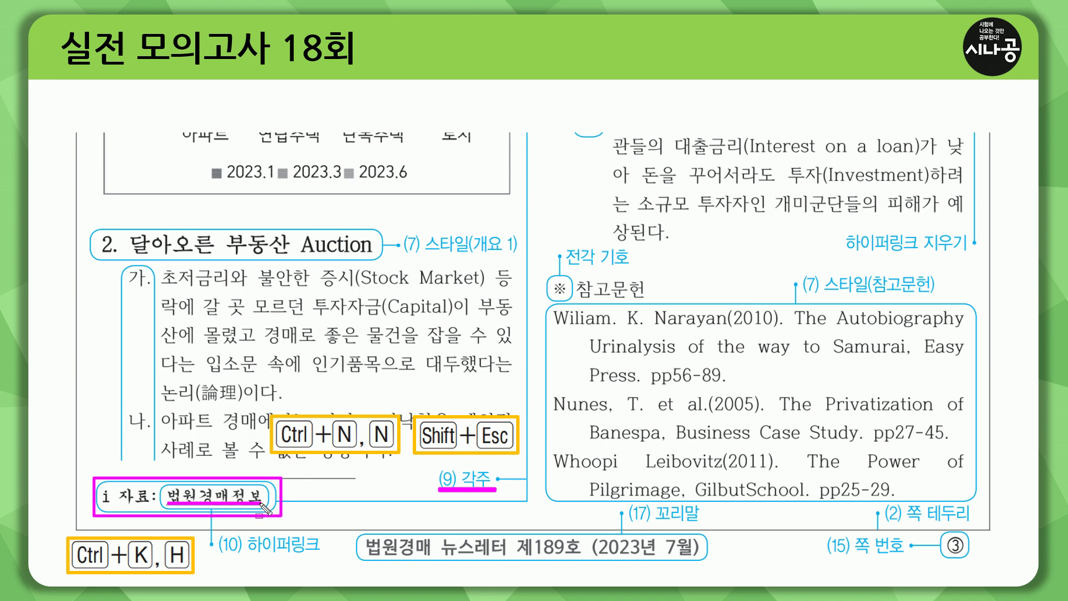
{"action": "left_click_drag", "start_coordinate": [242, 553], "coordinate": [328, 555]}
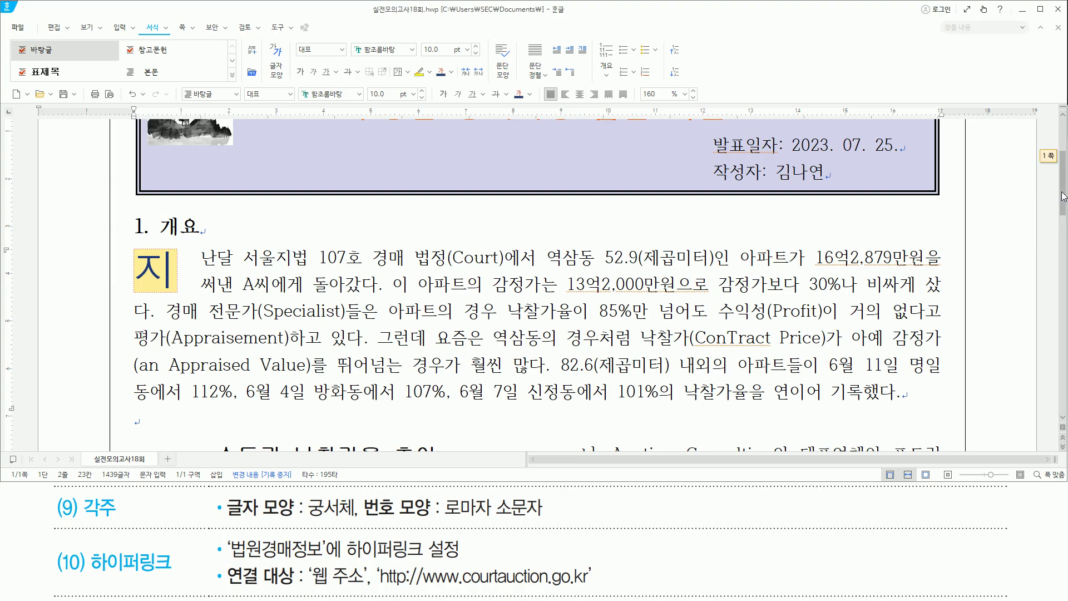
Add a footnote 자료: 법원경매정보 after the 수도권 낙찰가율 추이 title and select its line
{"action": "scroll", "coordinate": [534, 278], "scroll_direction": "down", "scroll_amount": 3}
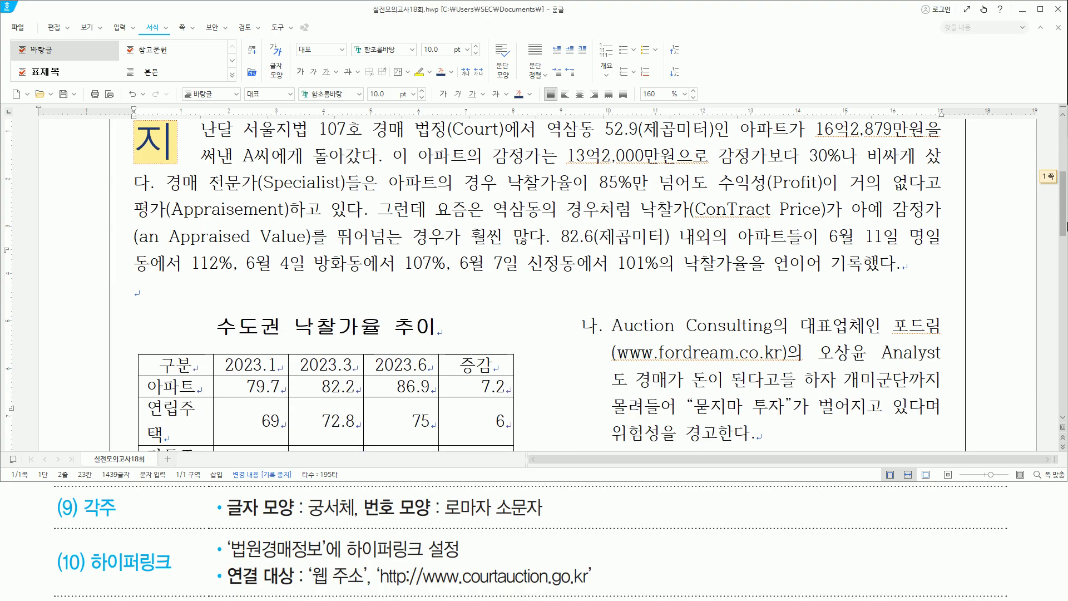
{"action": "scroll", "coordinate": [445, 278], "scroll_direction": "down", "scroll_amount": 3}
{"action": "left_click", "coordinate": [444, 243]}
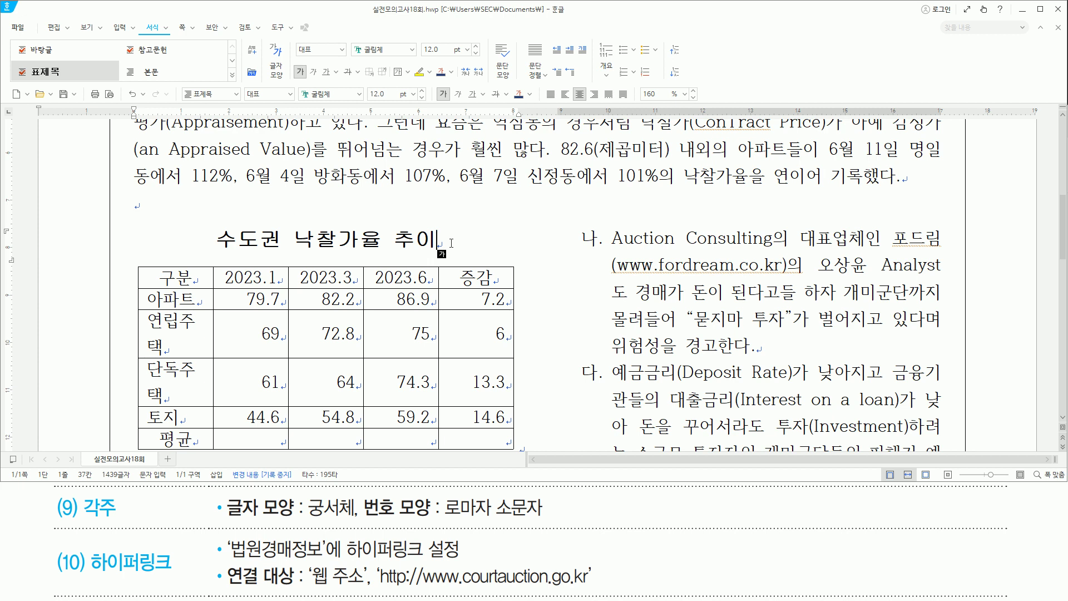
{"action": "key", "text": "ctrl+n"}
{"action": "key", "text": "n"}
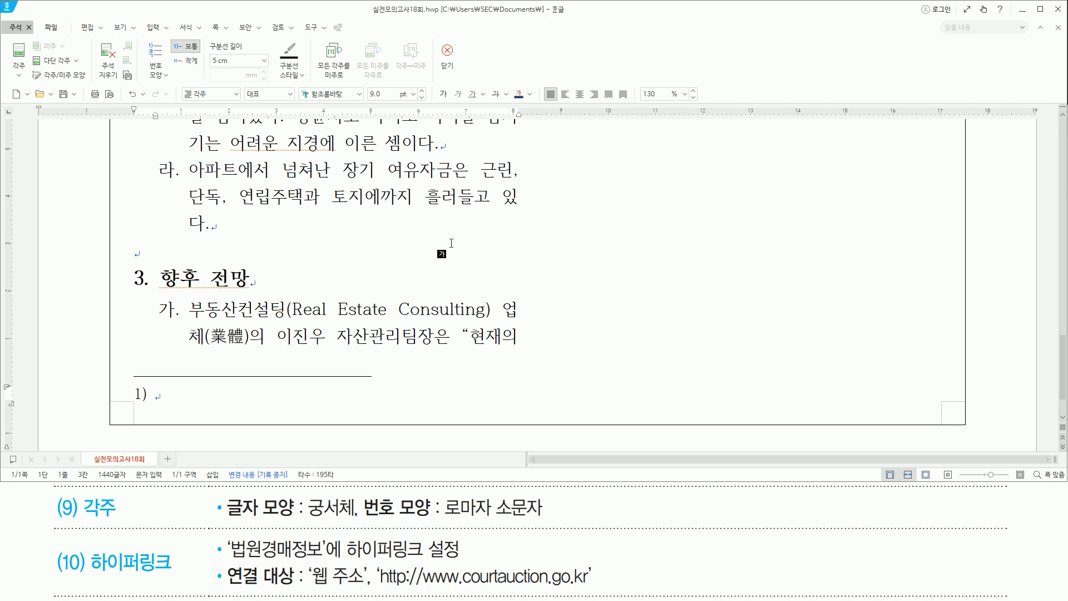
{"action": "type", "text": "자료:"}
{"action": "type", "text": " 법원겨"}
{"action": "type", "text": "경매정보"}
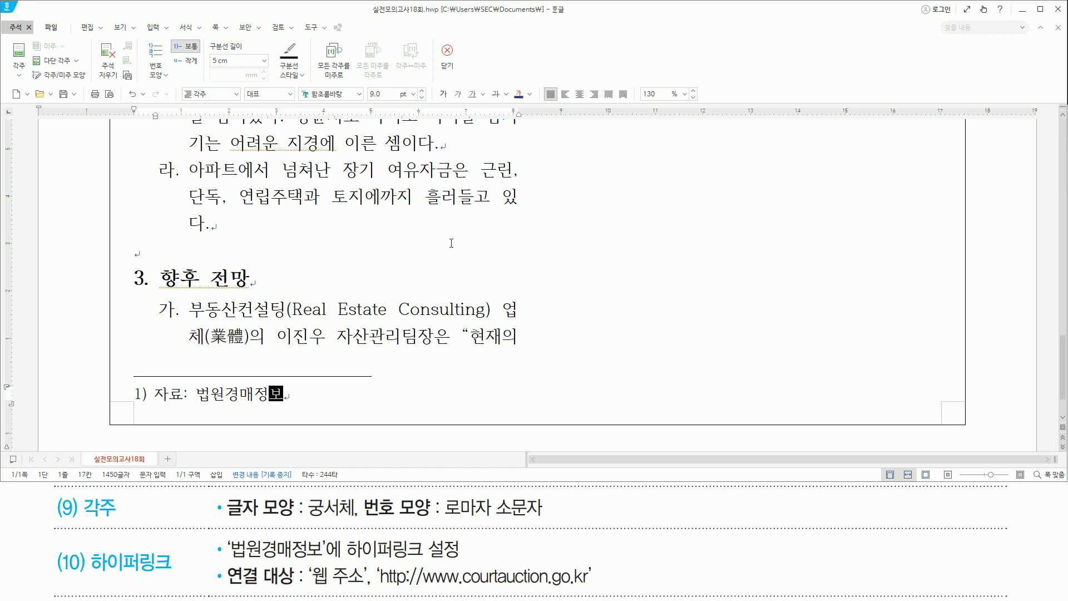
{"action": "key", "text": "shift+Home"}
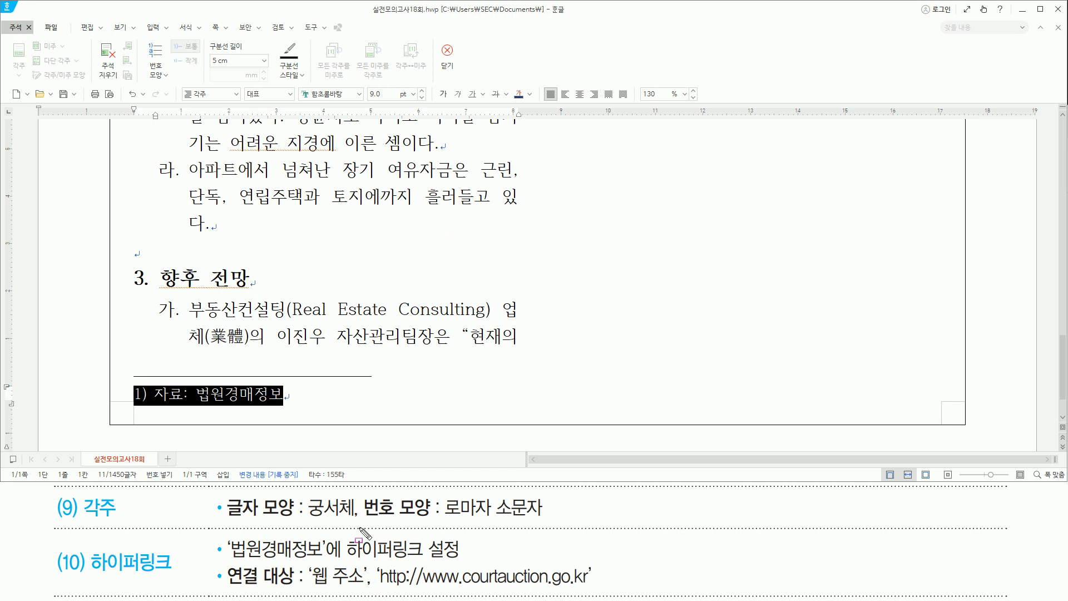
Change the selected footnote text's font to 궁서체 in the 글자 모양 dialog
{"action": "left_click_drag", "start_coordinate": [309, 516], "coordinate": [356, 517]}
{"action": "key", "text": "Escape"}
{"action": "left_click", "coordinate": [560, 36]}
{"action": "key", "text": "alt+l"}
{"action": "type", "text": "궁서체"}
{"action": "key", "text": "Return"}
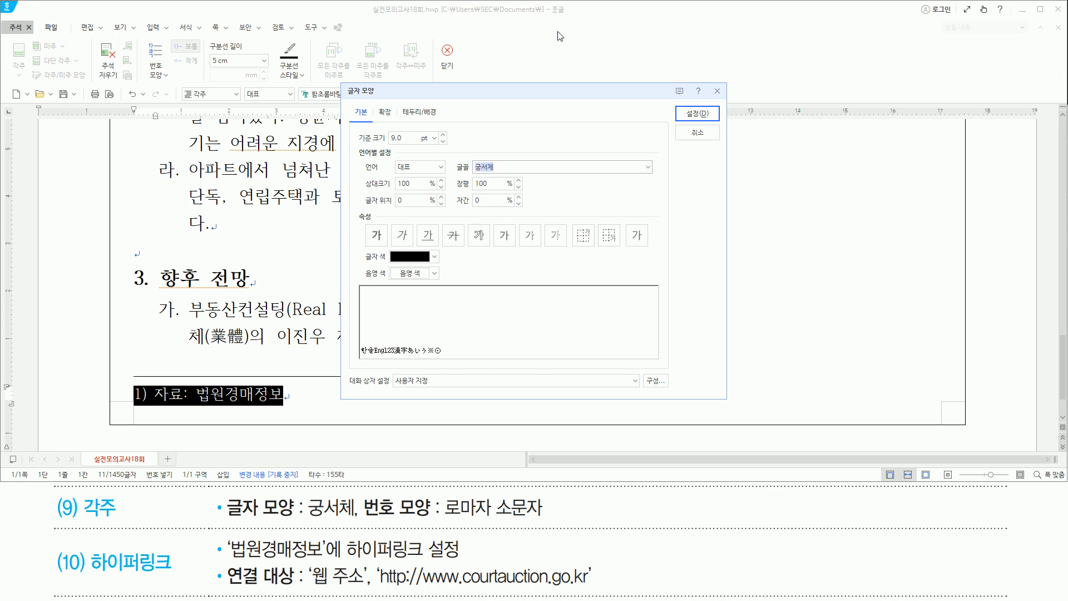
{"action": "key", "text": "Return"}
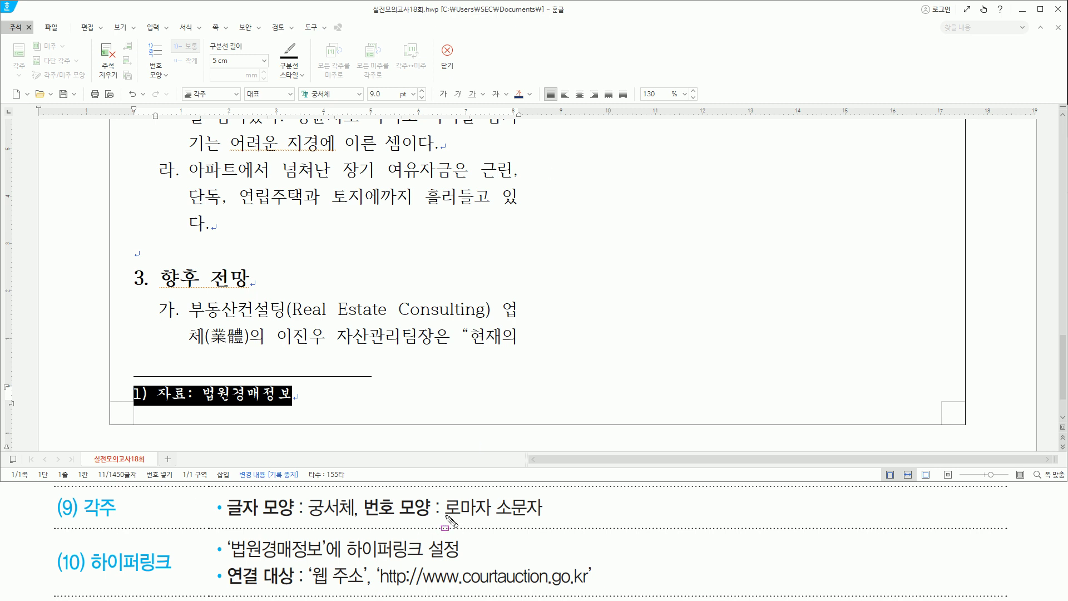
{"action": "left_click_drag", "start_coordinate": [446, 517], "coordinate": [547, 518]}
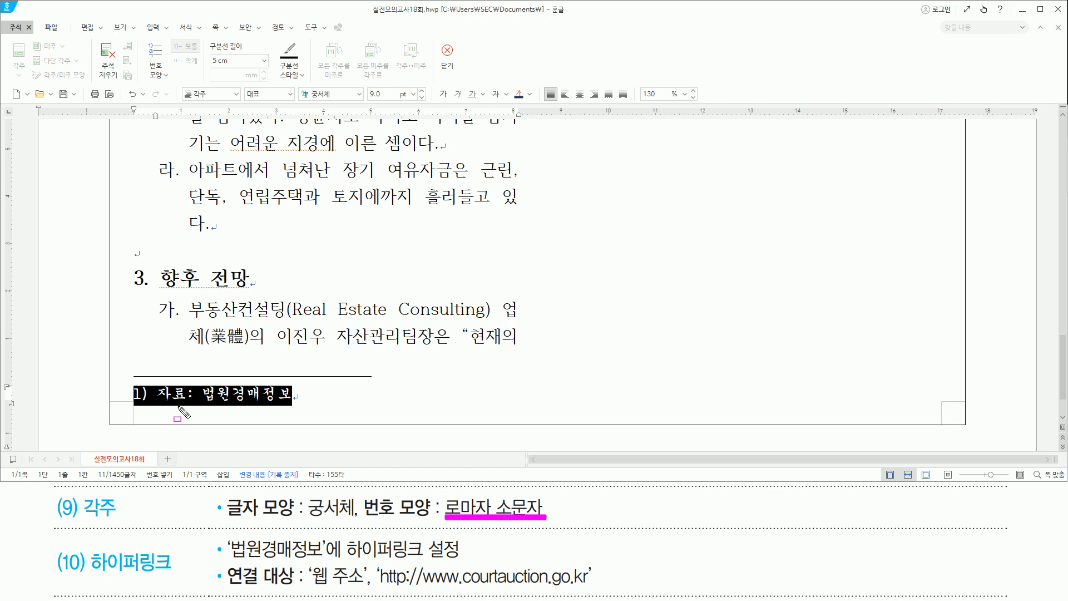
{"action": "key", "text": "Escape"}
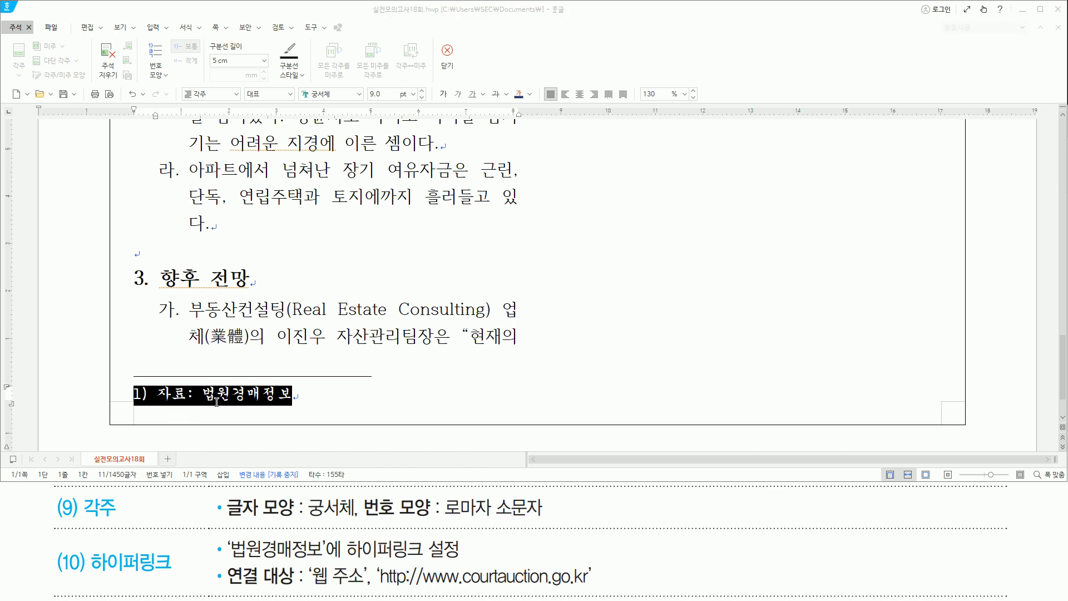
Set the footnote 번호 모양 to i, ii, iii, then select 법원경매정보 in the footnote
{"action": "left_click_drag", "start_coordinate": [128, 380], "coordinate": [301, 412]}
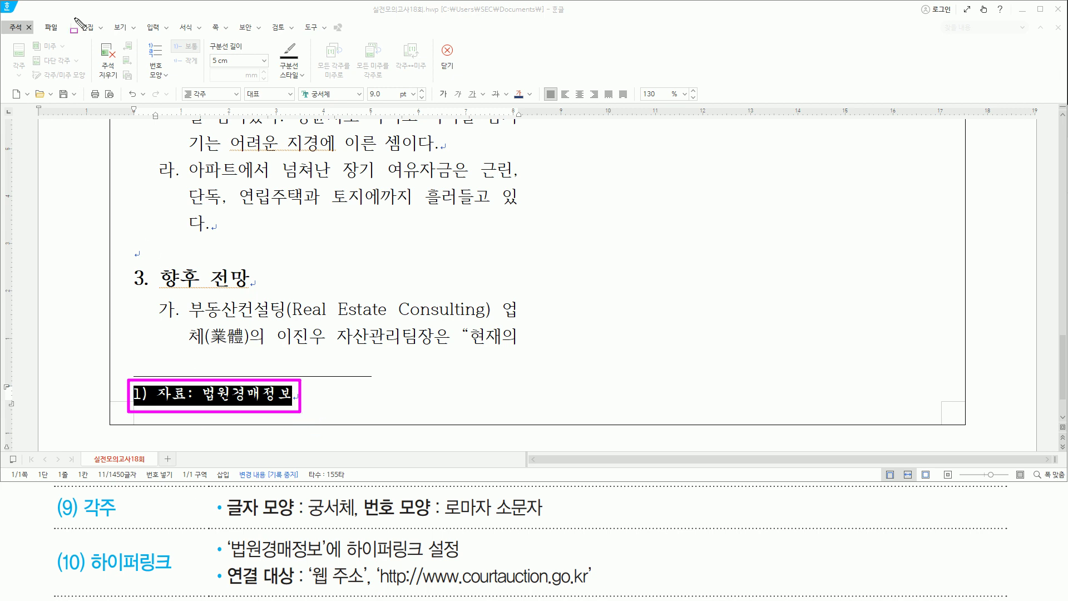
{"action": "mouse_move", "coordinate": [3, 17]}
{"action": "left_mouse_down"}
{"action": "mouse_move", "coordinate": [39, 46]}
{"action": "mouse_move", "coordinate": [35, 36]}
{"action": "left_mouse_up"}
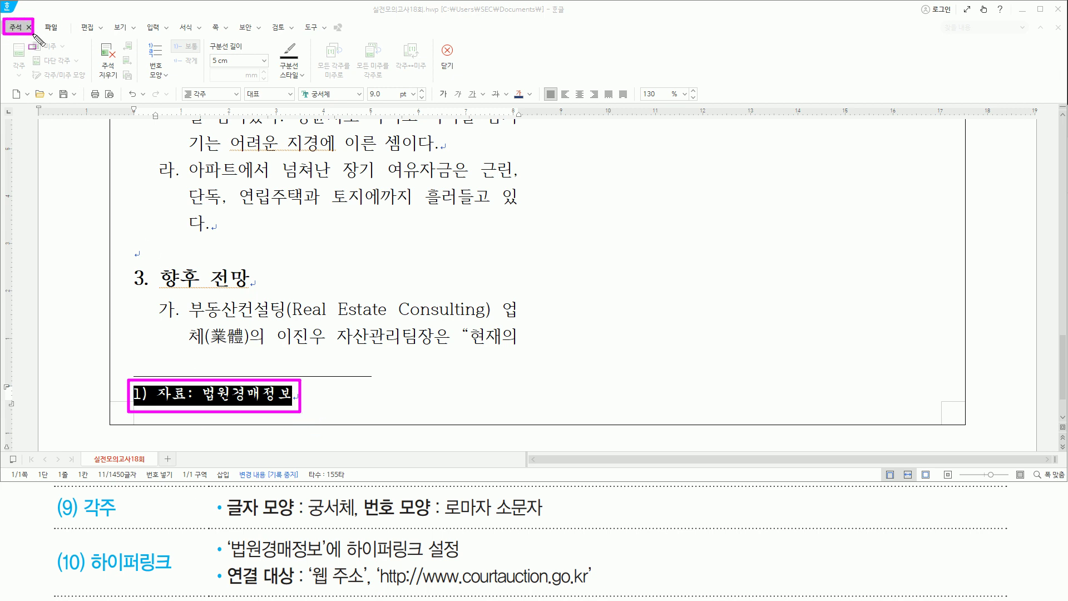
{"action": "left_click_drag", "start_coordinate": [142, 38], "coordinate": [171, 85]}
{"action": "key", "text": "Escape"}
{"action": "left_click", "coordinate": [166, 79]}
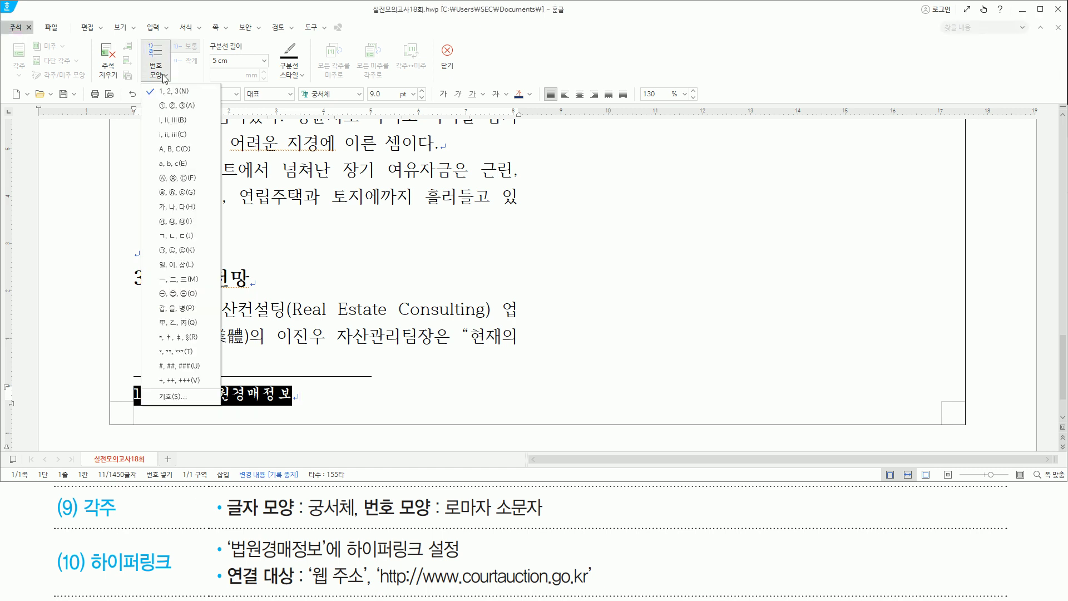
{"action": "left_click", "coordinate": [172, 136]}
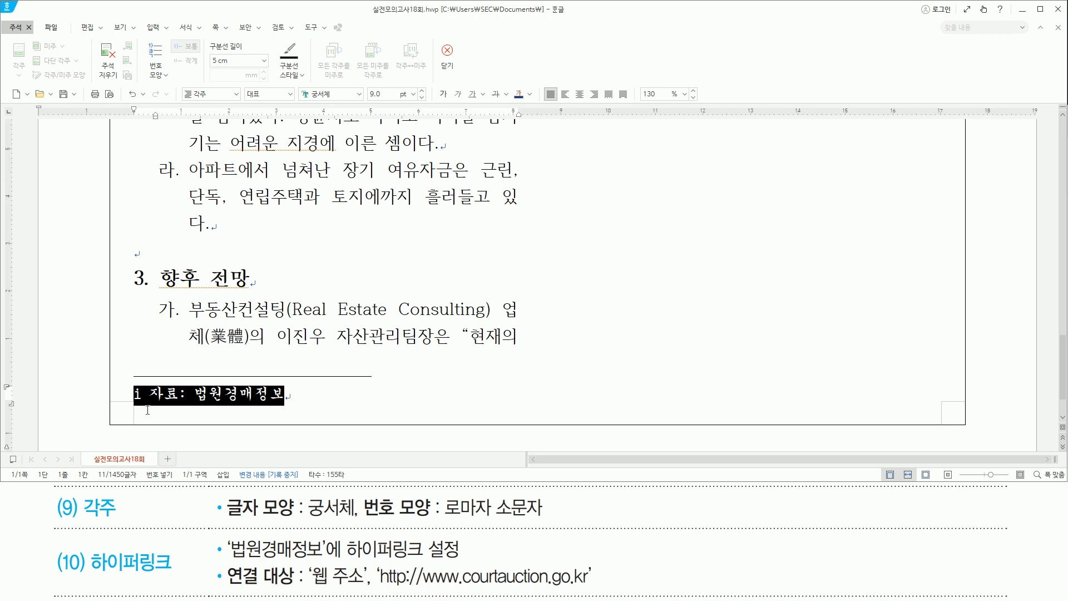
{"action": "left_click_drag", "start_coordinate": [127, 380], "coordinate": [146, 405]}
{"action": "key", "text": "Escape"}
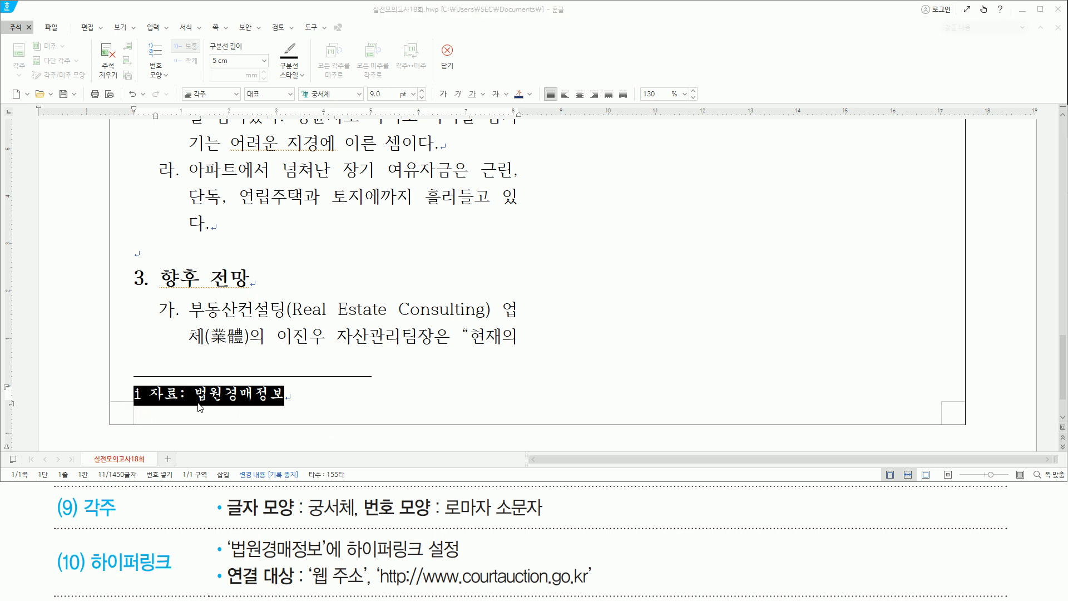
{"action": "left_click_drag", "start_coordinate": [195, 403], "coordinate": [287, 403]}
{"action": "key", "text": "Escape"}
{"action": "left_click_drag", "start_coordinate": [200, 395], "coordinate": [300, 396]}
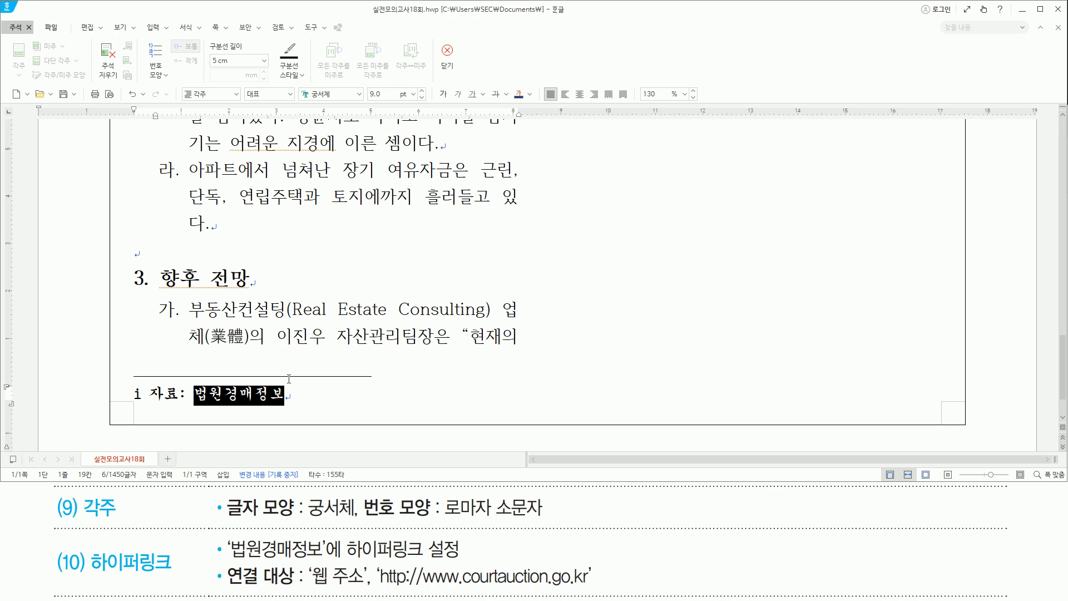
{"action": "key", "text": "ctrl+k"}
{"action": "key", "text": "h"}
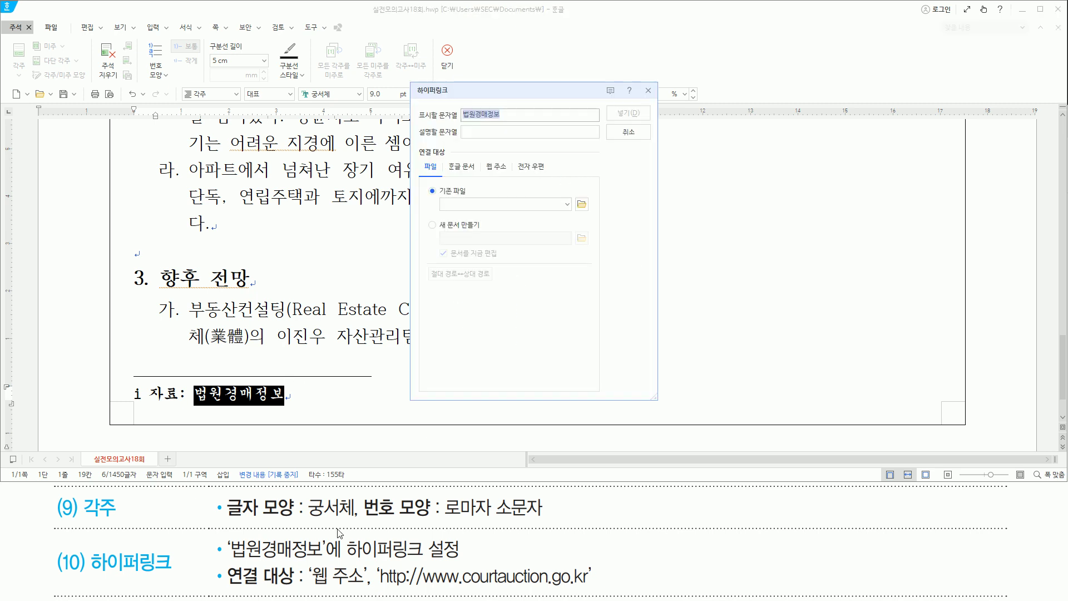
{"action": "mouse_move", "coordinate": [228, 564]}
{"action": "left_mouse_down"}
{"action": "mouse_move", "coordinate": [334, 561]}
{"action": "mouse_move", "coordinate": [328, 537]}
{"action": "mouse_move", "coordinate": [458, 557]}
{"action": "left_mouse_up"}
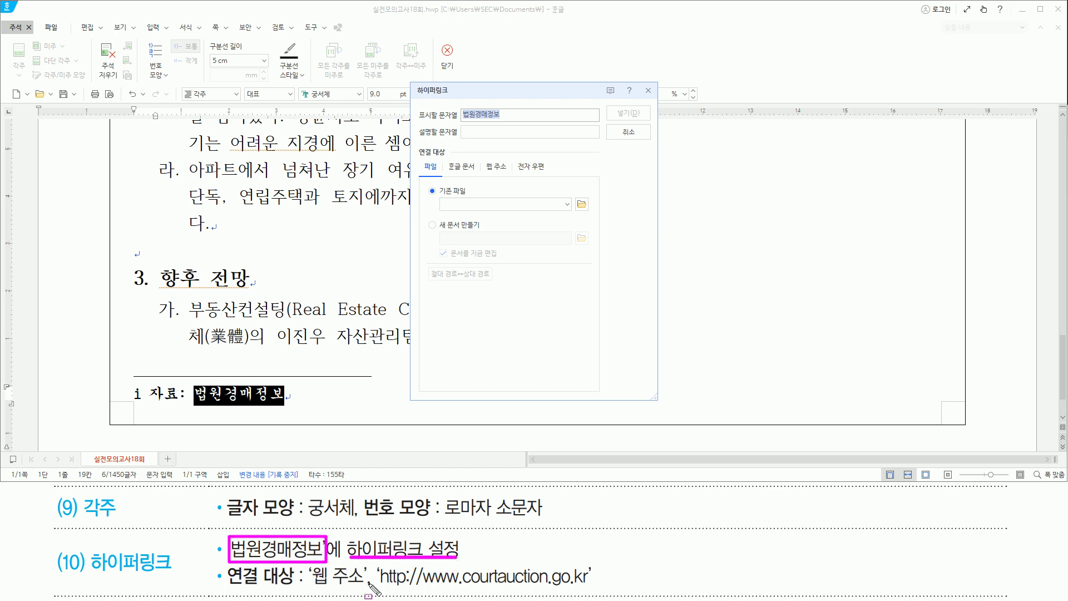
{"action": "left_click_drag", "start_coordinate": [312, 585], "coordinate": [594, 587]}
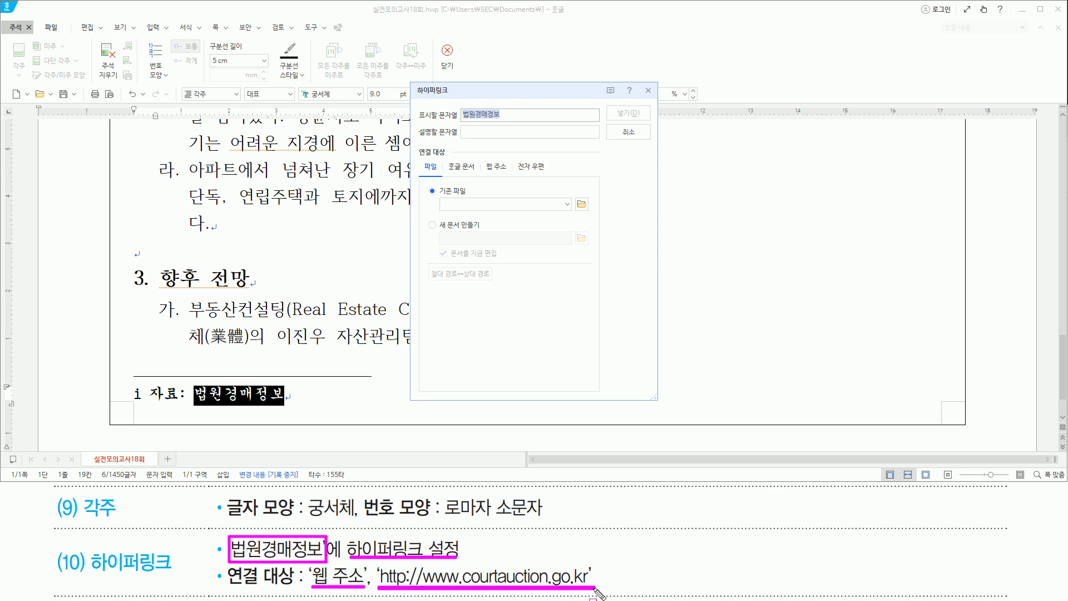
{"action": "left_click_drag", "start_coordinate": [482, 158], "coordinate": [513, 176]}
{"action": "key", "text": "Escape"}
{"action": "left_click", "coordinate": [501, 168]}
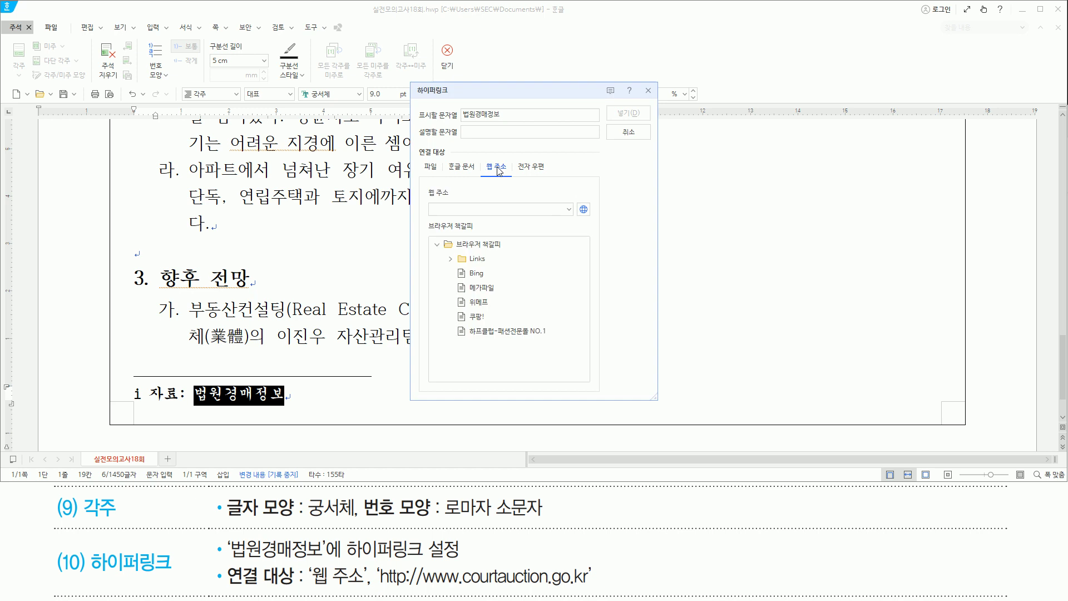
{"action": "left_click", "coordinate": [465, 213]}
{"action": "type", "text": "http://www.courtauction.go.kr"}
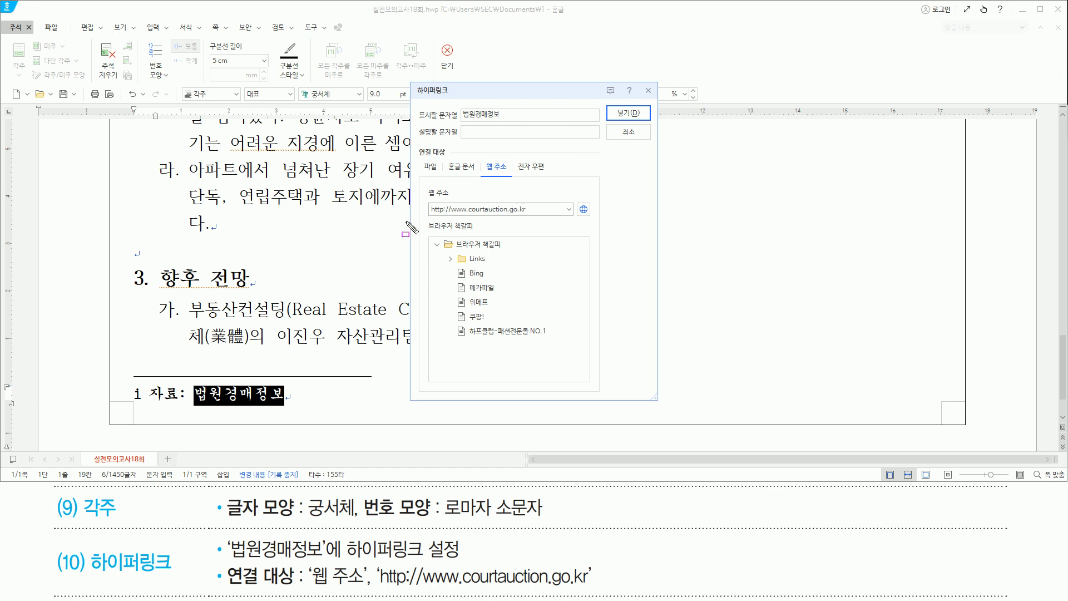
{"action": "mouse_move", "coordinate": [430, 218]}
{"action": "left_mouse_down"}
{"action": "mouse_move", "coordinate": [502, 231]}
{"action": "mouse_move", "coordinate": [532, 220]}
{"action": "left_mouse_up"}
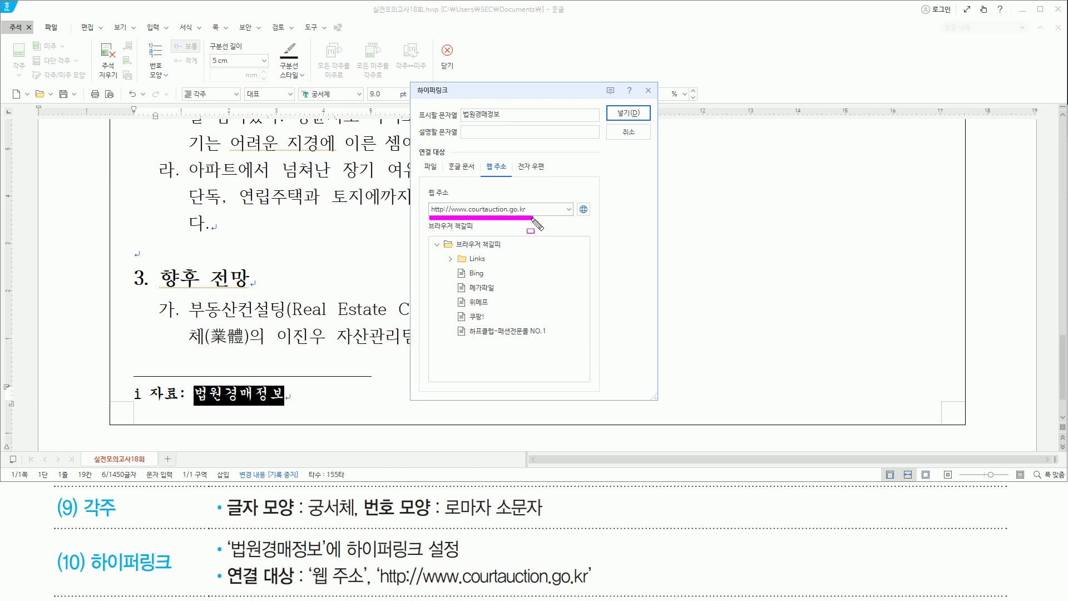
{"action": "key", "text": "Escape"}
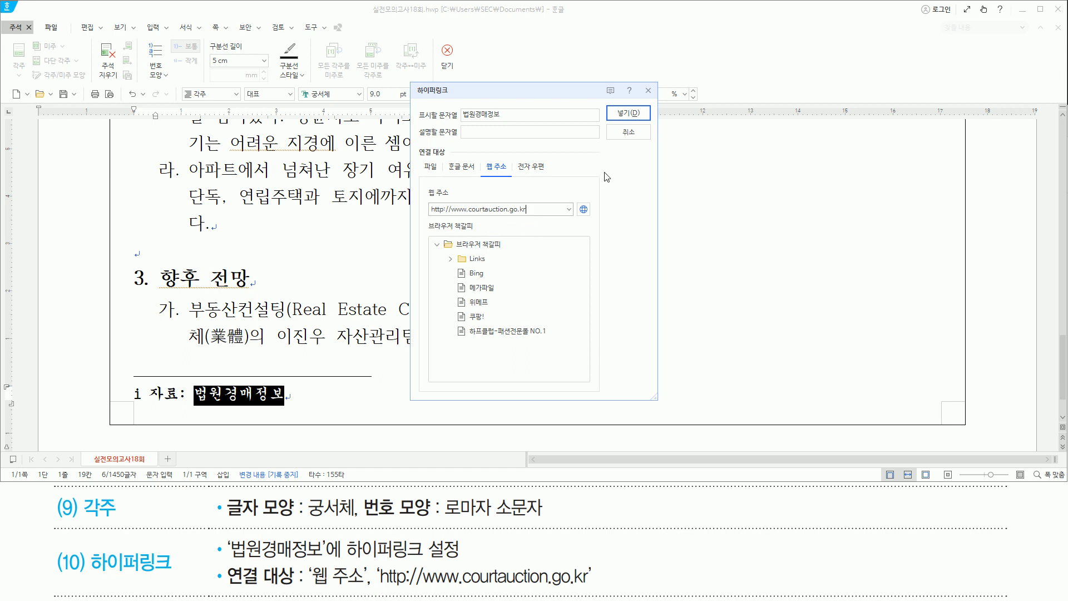
{"action": "key", "text": "Return"}
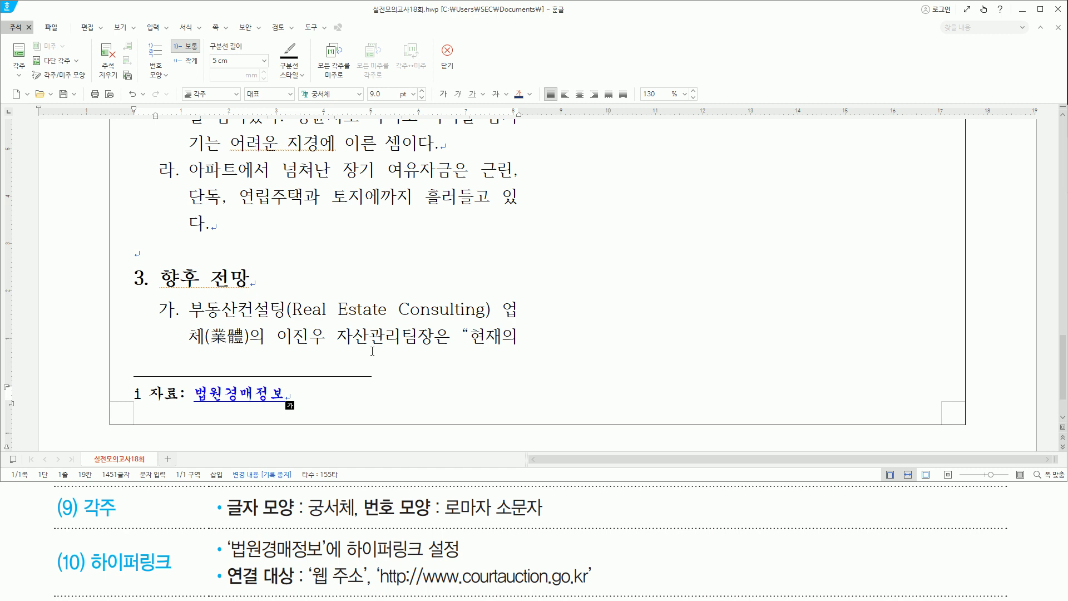
{"action": "key", "text": "shift+Escape"}
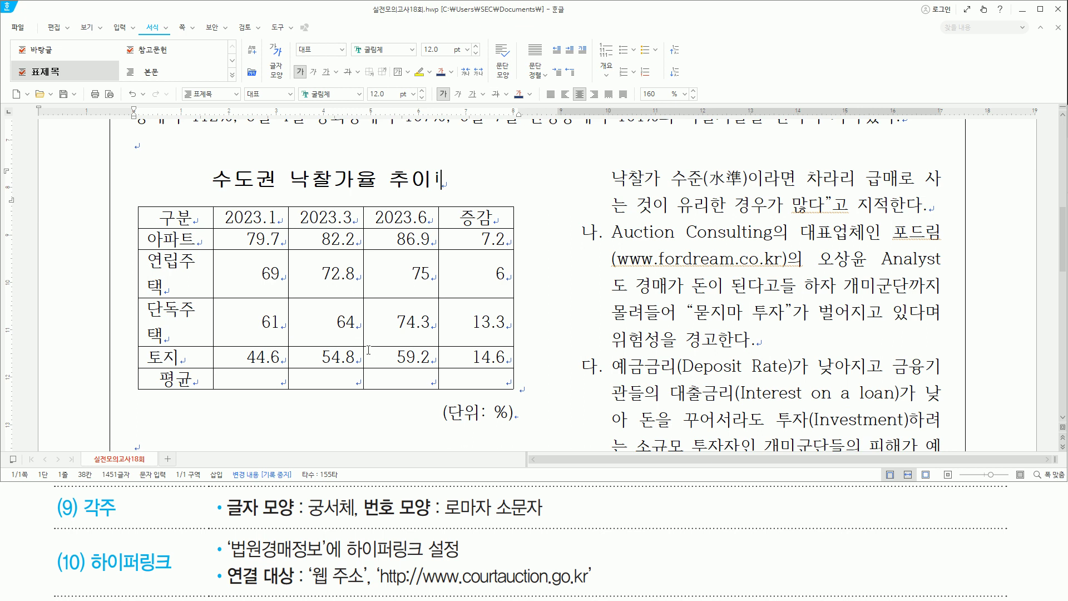
{"action": "left_click", "coordinate": [438, 178]}
{"action": "left_click", "coordinate": [457, 184]}
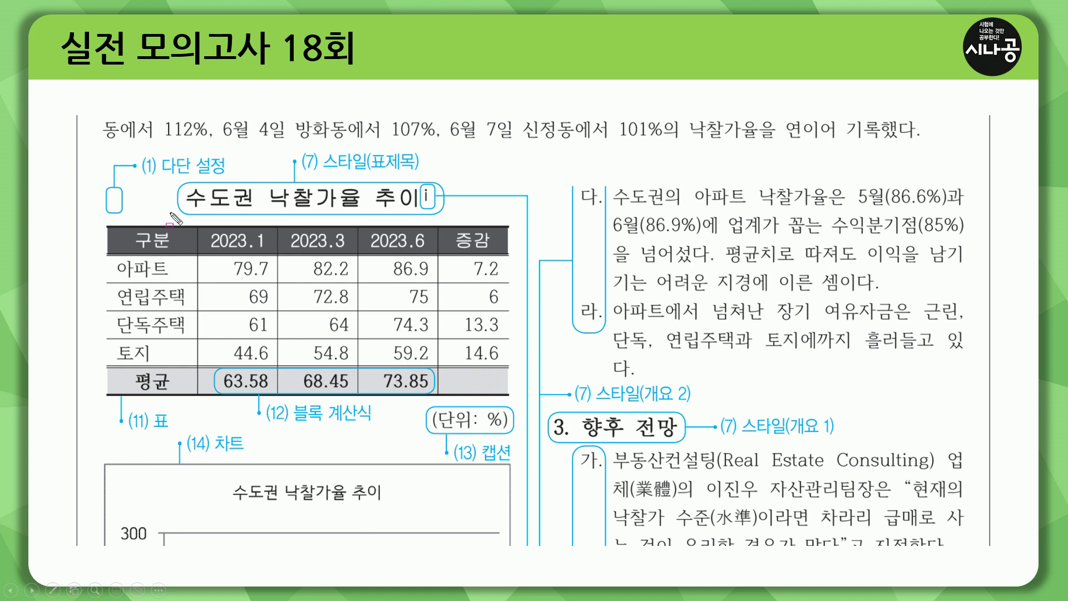
{"action": "left_click_drag", "start_coordinate": [93, 214], "coordinate": [535, 214]}
{"action": "mouse_move", "coordinate": [102, 221]}
{"action": "left_mouse_down"}
{"action": "mouse_move", "coordinate": [108, 314]}
{"action": "mouse_move", "coordinate": [294, 429]}
{"action": "mouse_move", "coordinate": [506, 449]}
{"action": "mouse_move", "coordinate": [520, 460]}
{"action": "left_mouse_up"}
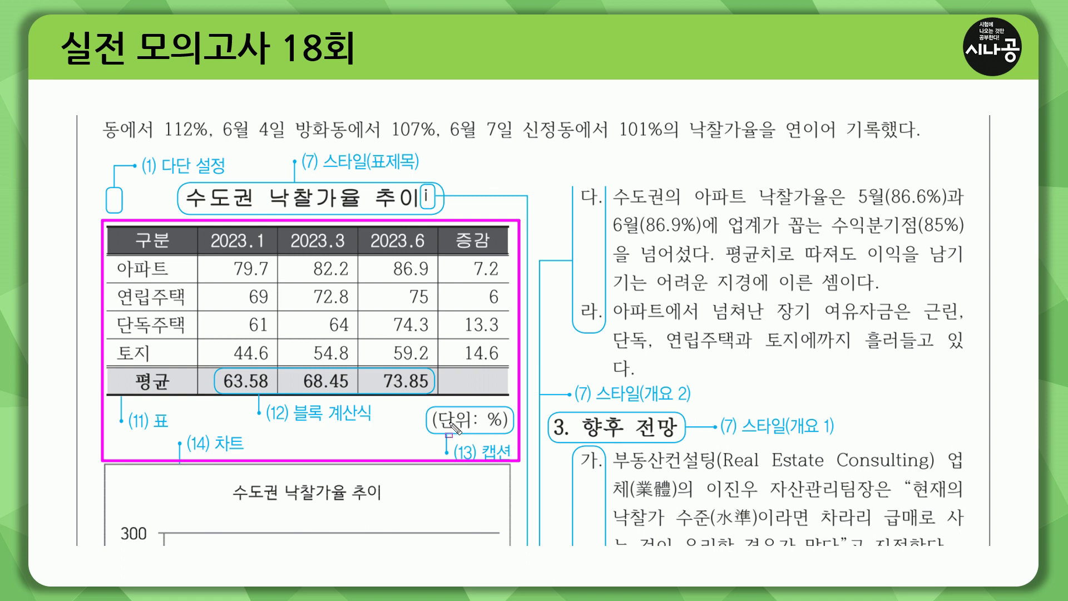
{"action": "left_click_drag", "start_coordinate": [216, 370], "coordinate": [433, 392]}
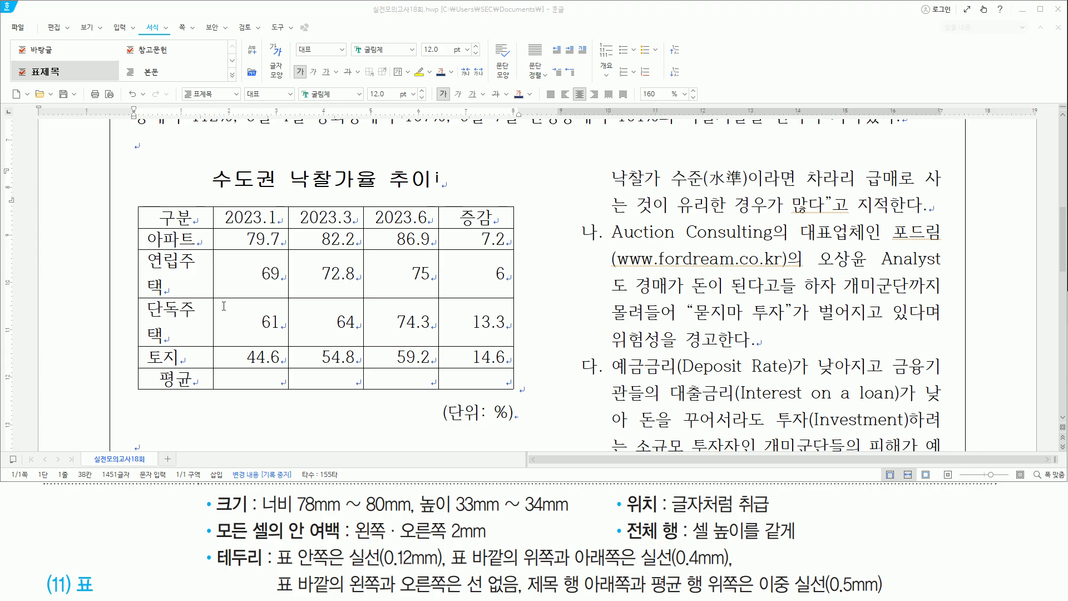
{"action": "left_click_drag", "start_coordinate": [196, 222], "coordinate": [476, 389]}
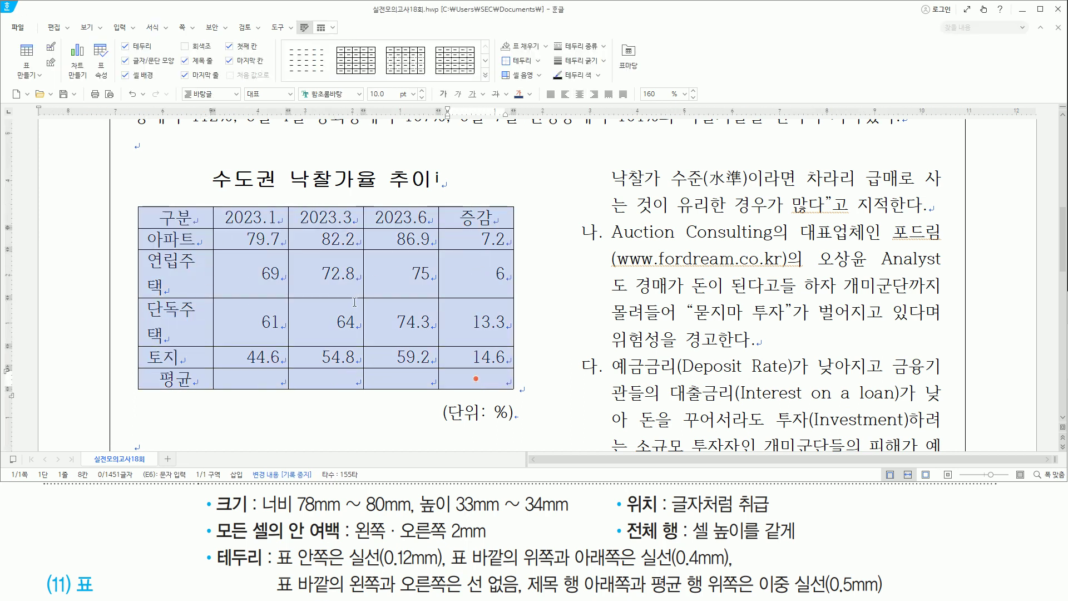
In the table properties, set all cells' left and right inner margins to 2.00 mm and confirm
{"action": "key", "text": "p"}
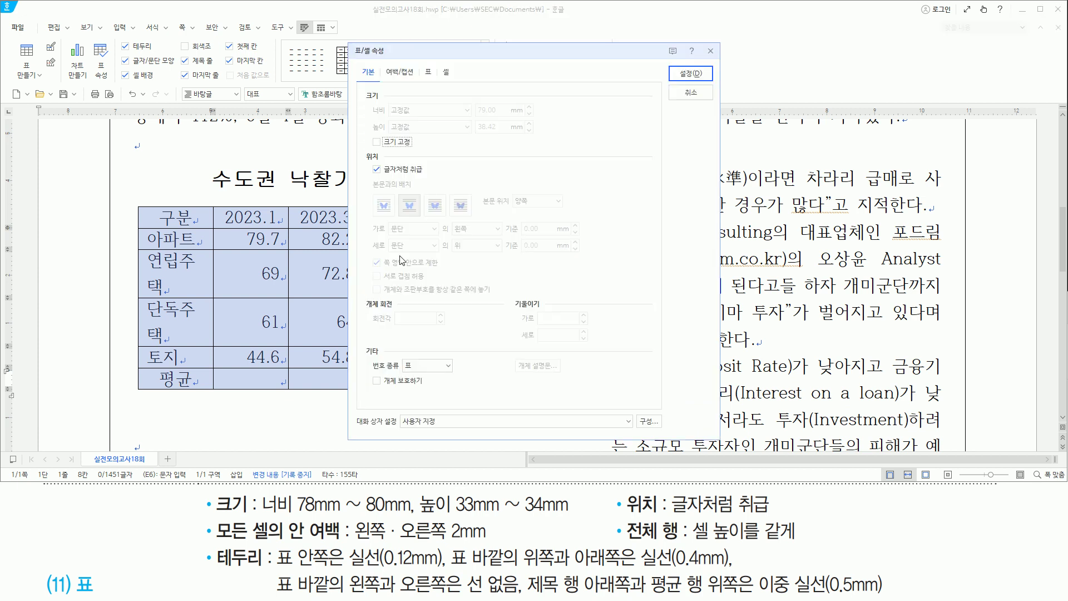
{"action": "left_click_drag", "start_coordinate": [262, 515], "coordinate": [400, 514]}
{"action": "left_click_drag", "start_coordinate": [470, 99], "coordinate": [517, 119]}
{"action": "mouse_move", "coordinate": [419, 489]}
{"action": "left_mouse_down"}
{"action": "mouse_move", "coordinate": [429, 506]}
{"action": "mouse_move", "coordinate": [578, 518]}
{"action": "left_mouse_up"}
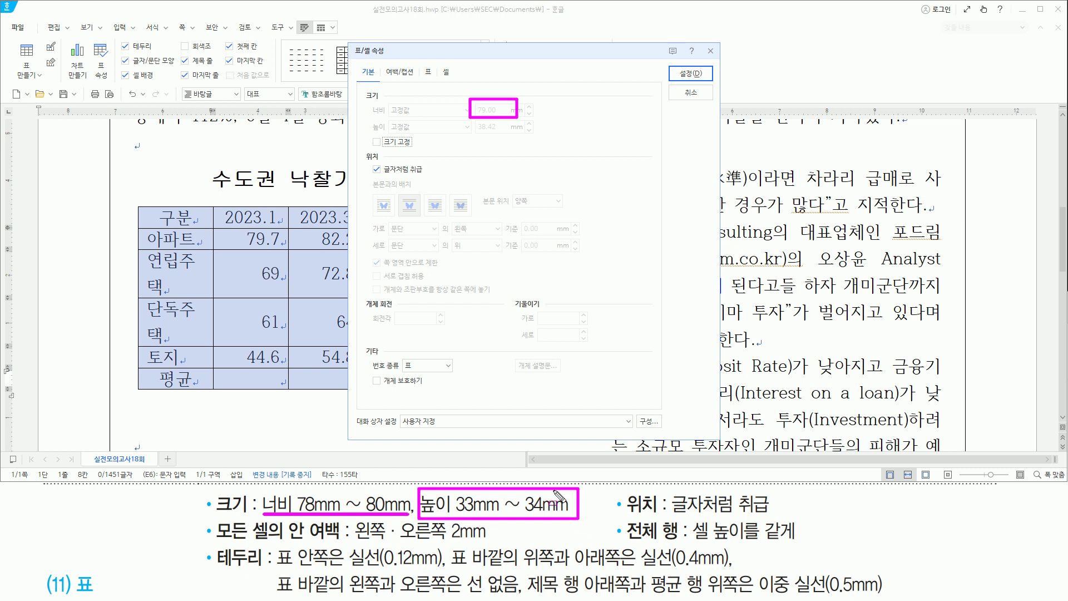
{"action": "left_click_drag", "start_coordinate": [670, 514], "coordinate": [777, 516]}
{"action": "left_click_drag", "start_coordinate": [367, 162], "coordinate": [433, 192]}
{"action": "left_click_drag", "start_coordinate": [215, 538], "coordinate": [488, 539]}
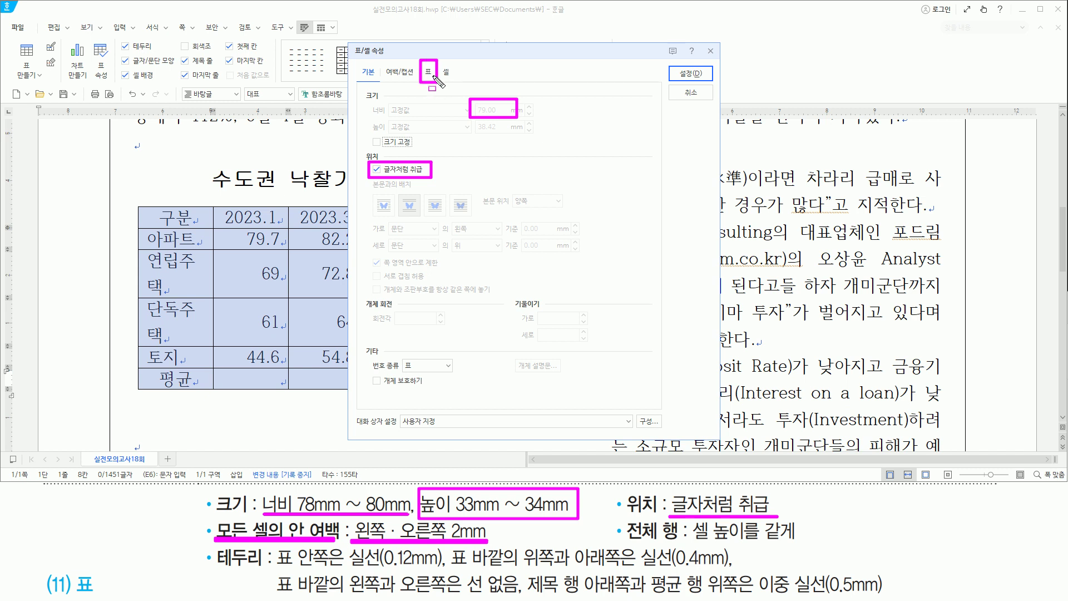
{"action": "left_click", "coordinate": [428, 73]}
{"action": "double_click", "coordinate": [425, 258]}
{"action": "left_click", "coordinate": [441, 253]}
{"action": "left_click", "coordinate": [441, 270]}
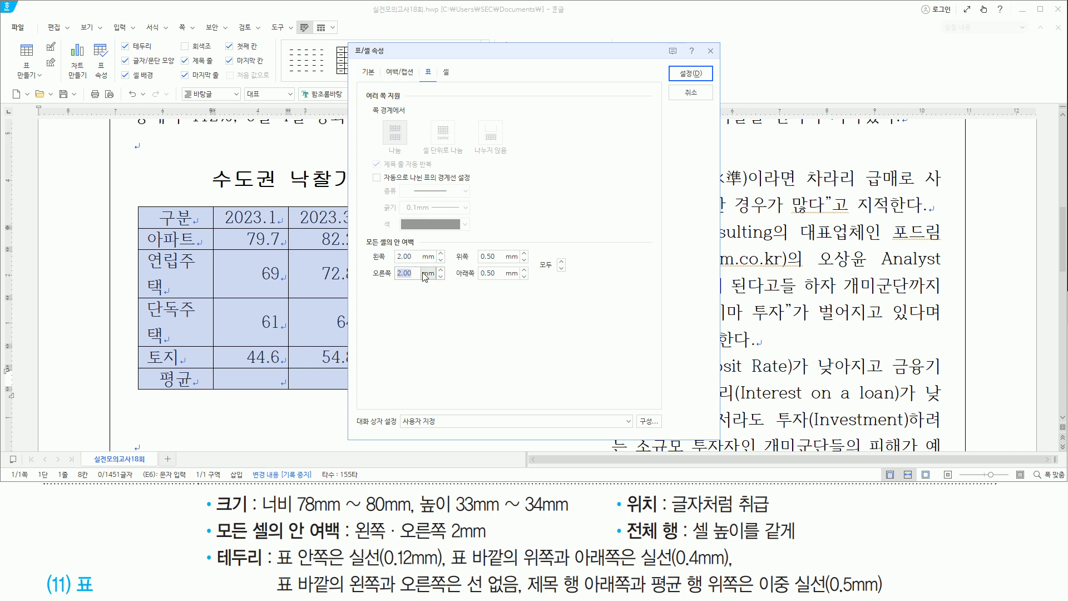
{"action": "mouse_move", "coordinate": [355, 229]}
{"action": "left_mouse_down"}
{"action": "mouse_move", "coordinate": [390, 278]}
{"action": "mouse_move", "coordinate": [443, 288]}
{"action": "left_mouse_up"}
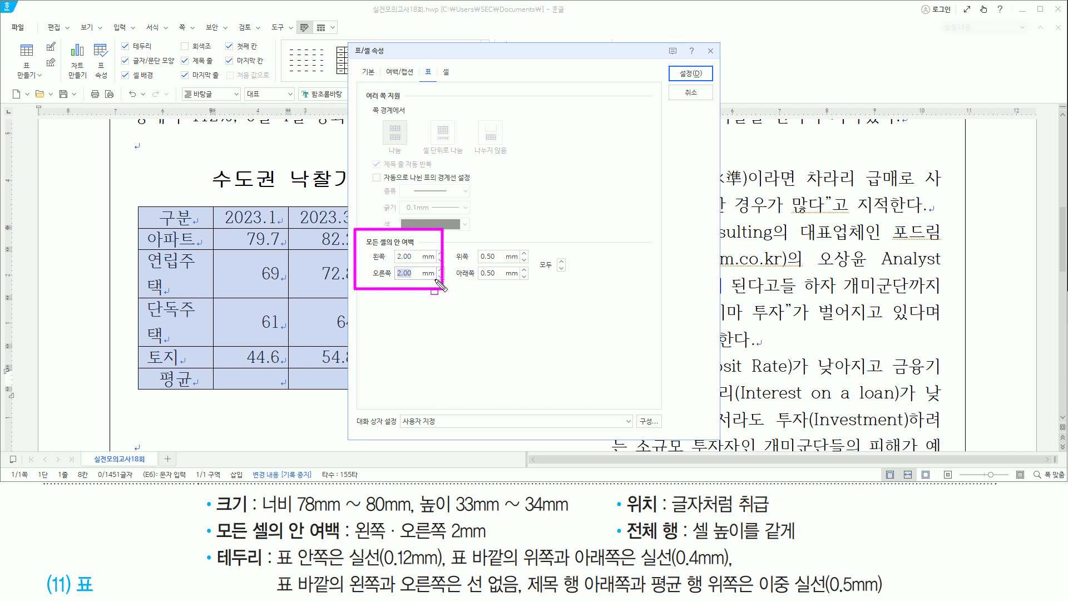
{"action": "left_click_drag", "start_coordinate": [384, 63], "coordinate": [419, 78]}
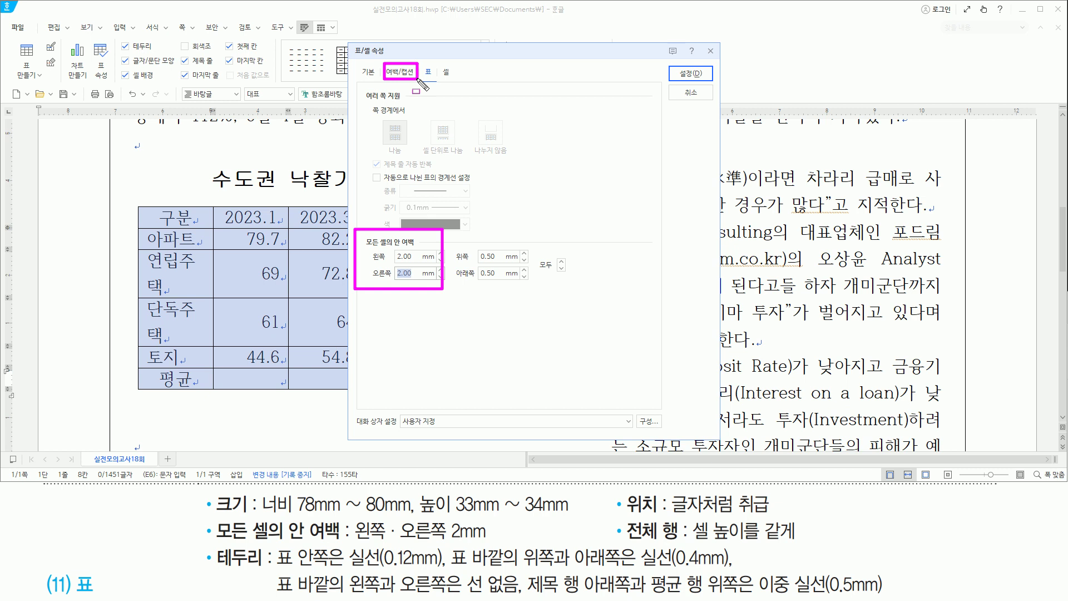
{"action": "left_click_drag", "start_coordinate": [671, 63], "coordinate": [707, 82]}
{"action": "key", "text": "Escape"}
{"action": "left_click", "coordinate": [691, 74]}
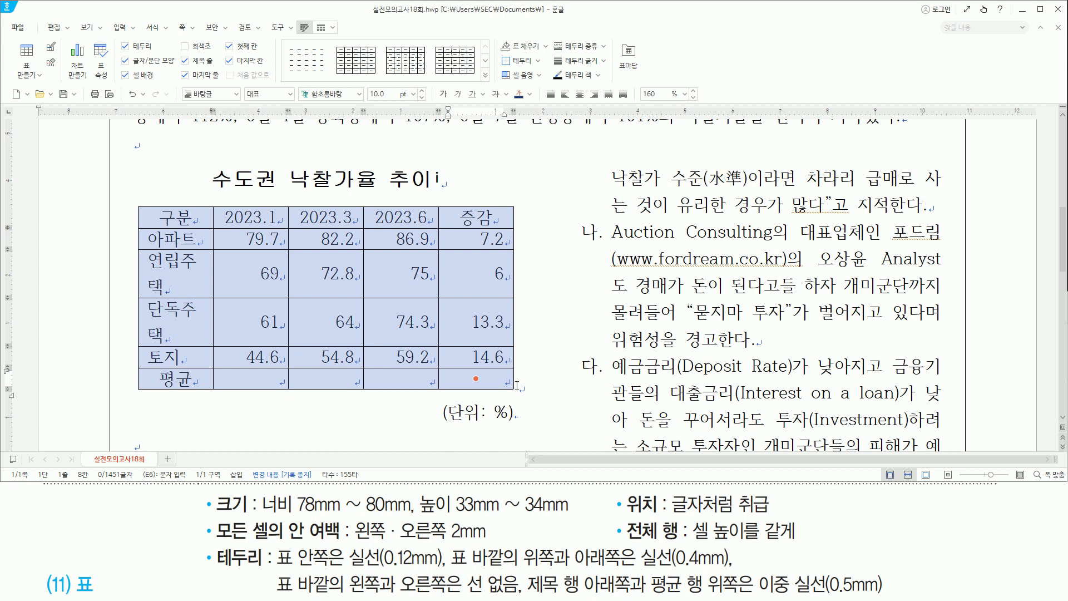
Widen the 구분 column so its row labels fit on one line
{"action": "key", "text": "ctrl+2"}
{"action": "left_click_drag", "start_coordinate": [144, 251], "coordinate": [205, 343]}
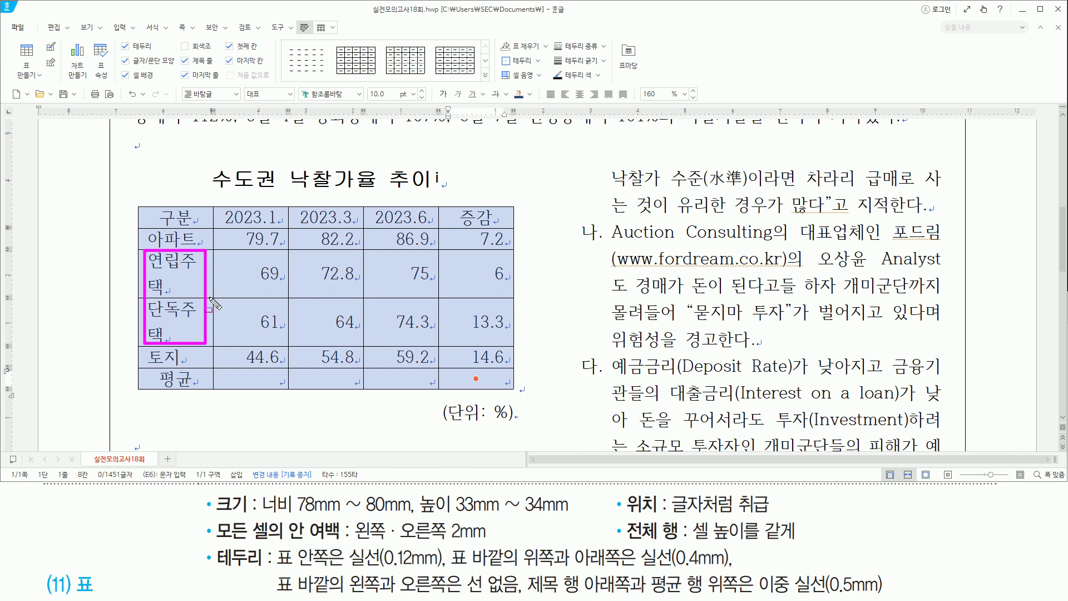
{"action": "key", "text": "Escape"}
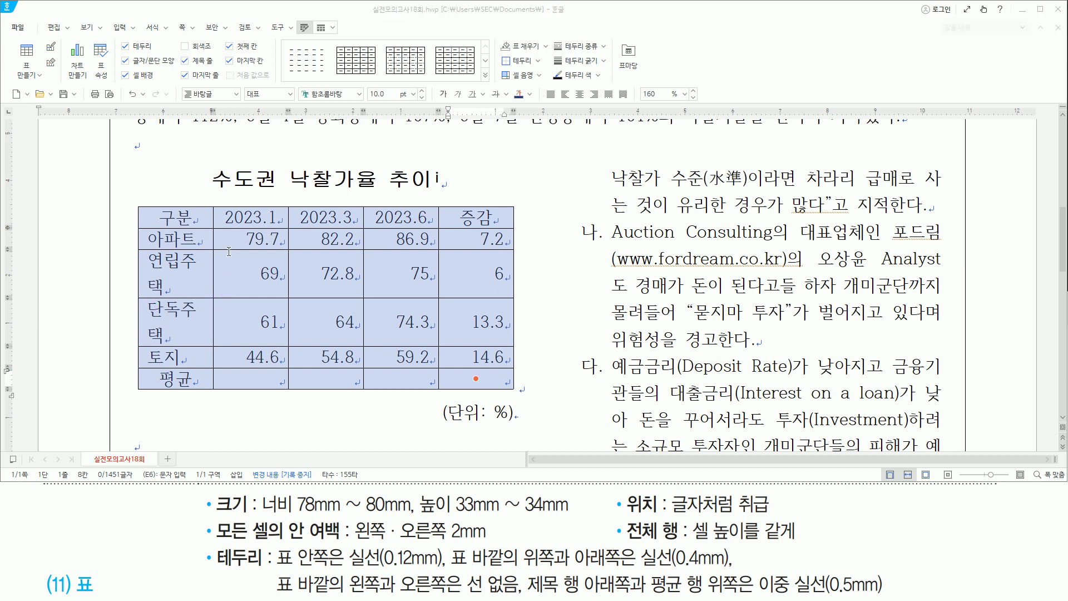
{"action": "left_click", "coordinate": [242, 269]}
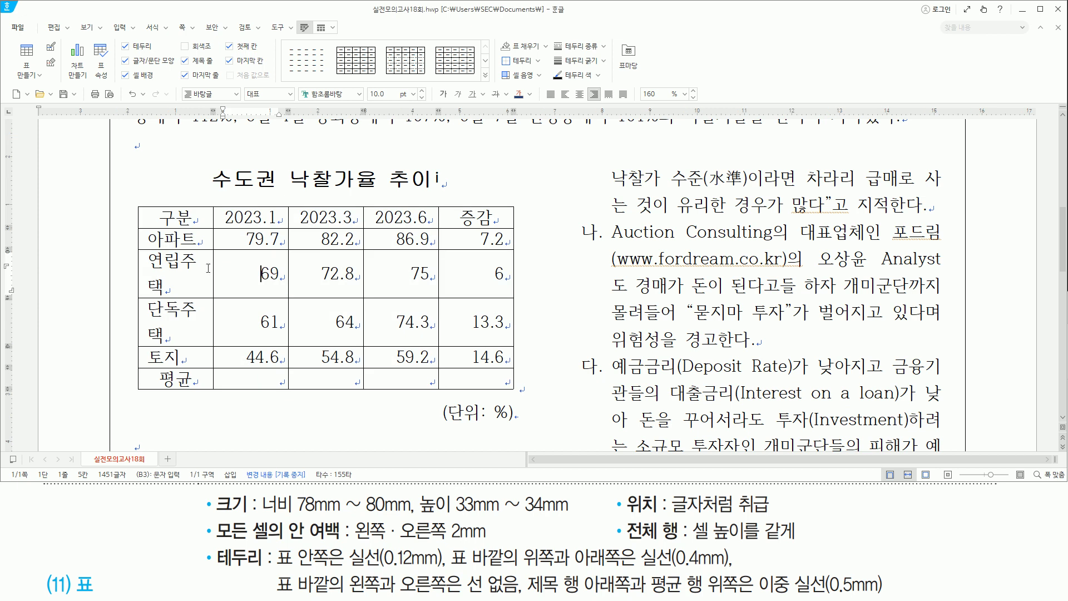
{"action": "left_click_drag", "start_coordinate": [211, 206], "coordinate": [212, 388]}
{"action": "key", "text": "Escape"}
{"action": "left_click_drag", "start_coordinate": [213, 307], "coordinate": [224, 308]}
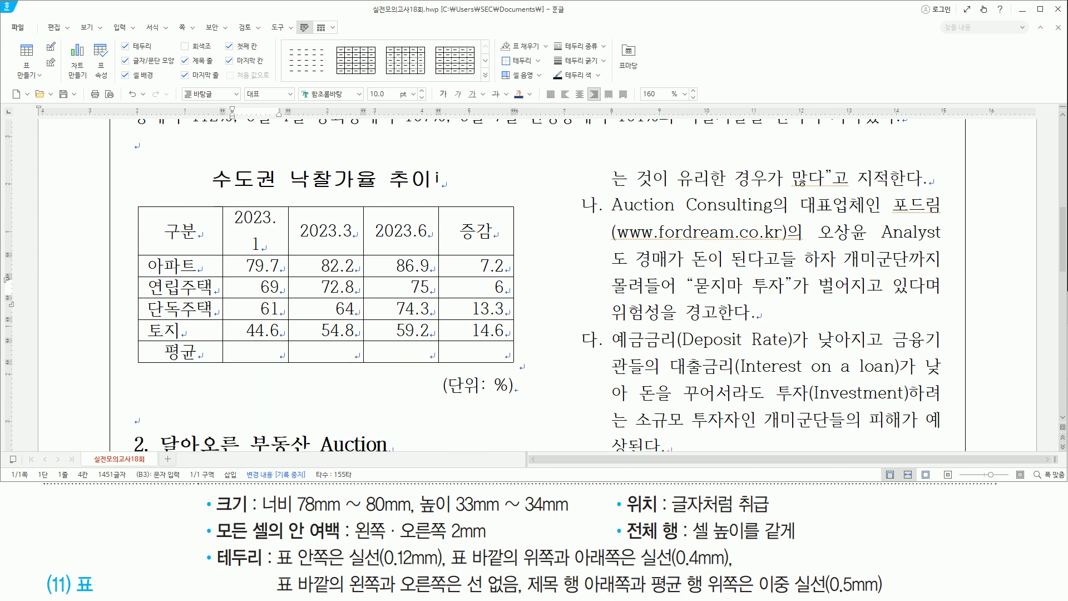
Narrow the 증감 column so the 2023.6 column gets wider
{"action": "left_click_drag", "start_coordinate": [454, 215], "coordinate": [506, 352]}
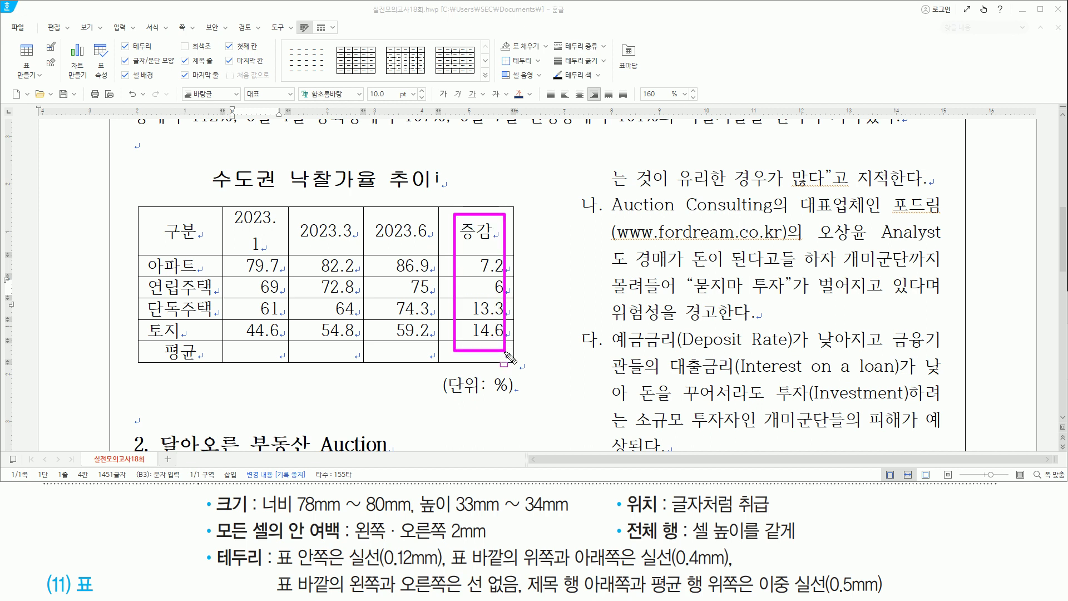
{"action": "key", "text": "Escape"}
{"action": "left_click_drag", "start_coordinate": [439, 262], "coordinate": [454, 265]}
{"action": "mouse_move", "coordinate": [230, 208]}
{"action": "left_mouse_down"}
{"action": "mouse_move", "coordinate": [261, 256]}
{"action": "mouse_move", "coordinate": [444, 275]}
{"action": "mouse_move", "coordinate": [446, 356]}
{"action": "left_mouse_up"}
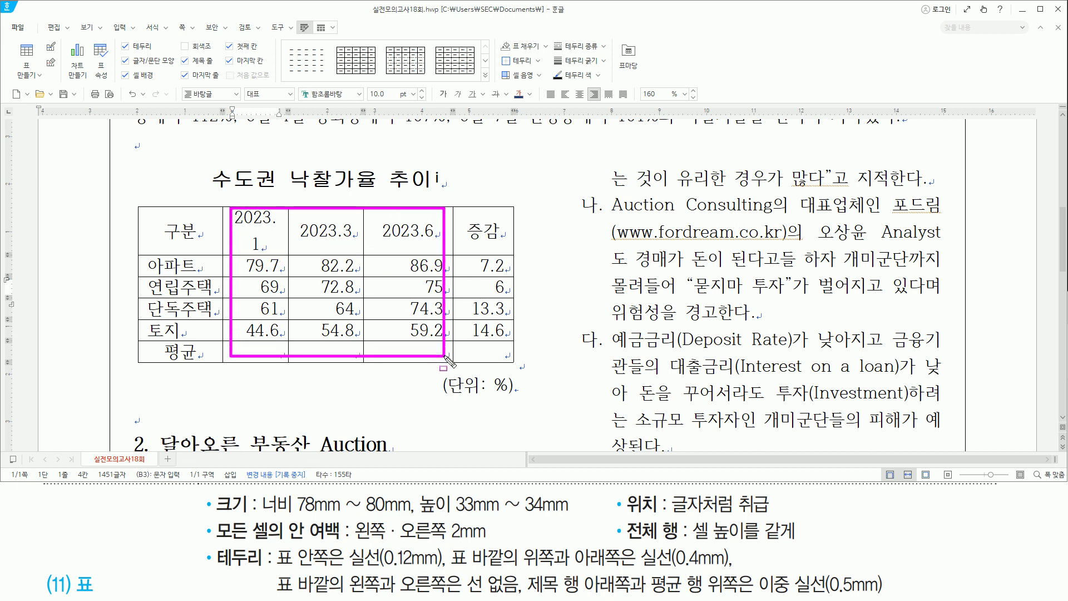
{"action": "key", "text": "Escape"}
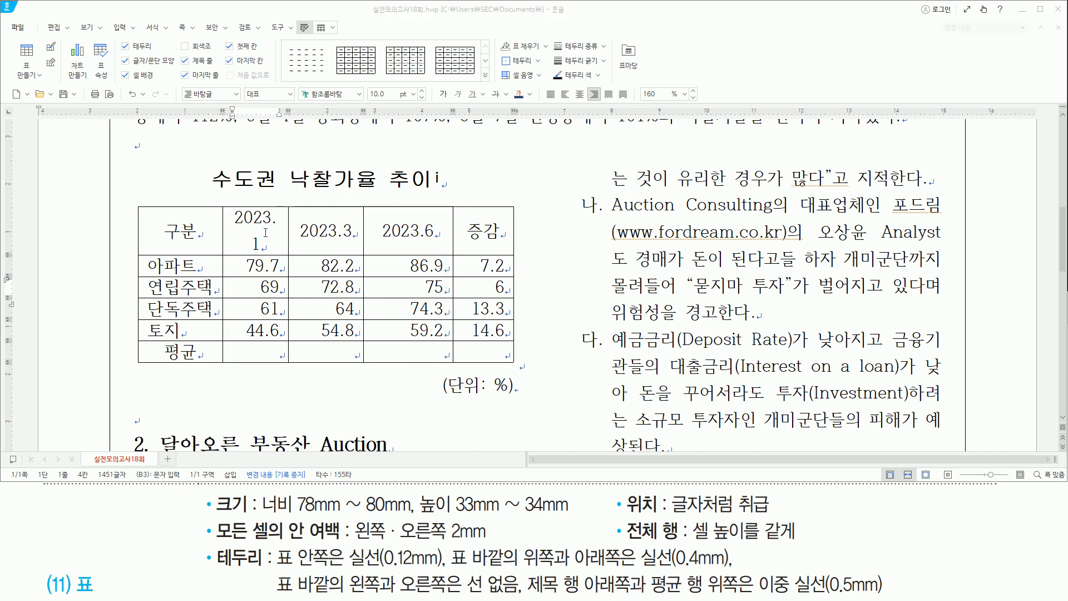
Make the 2023.1 through 2023.6 columns equal width with 셀 너비를 같게
{"action": "left_click_drag", "start_coordinate": [270, 232], "coordinate": [404, 354]}
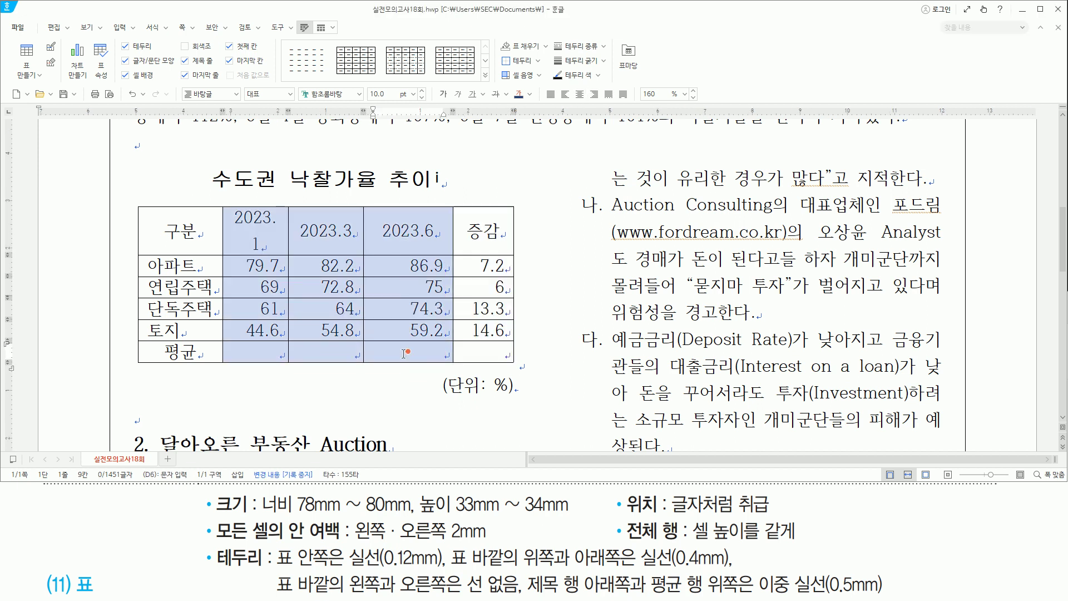
{"action": "right_click", "coordinate": [317, 220]}
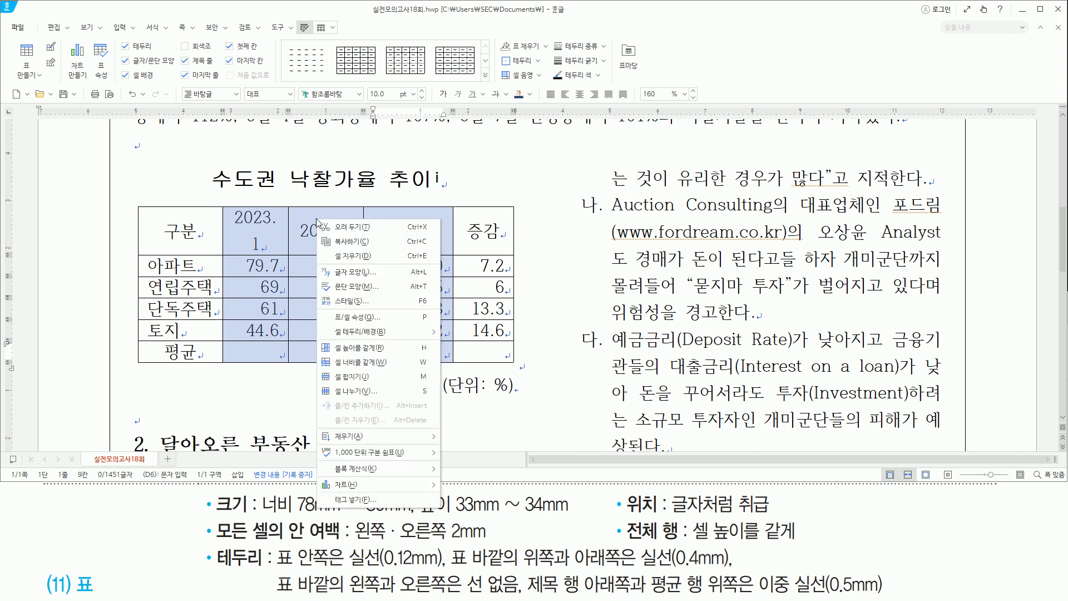
{"action": "left_click", "coordinate": [364, 366]}
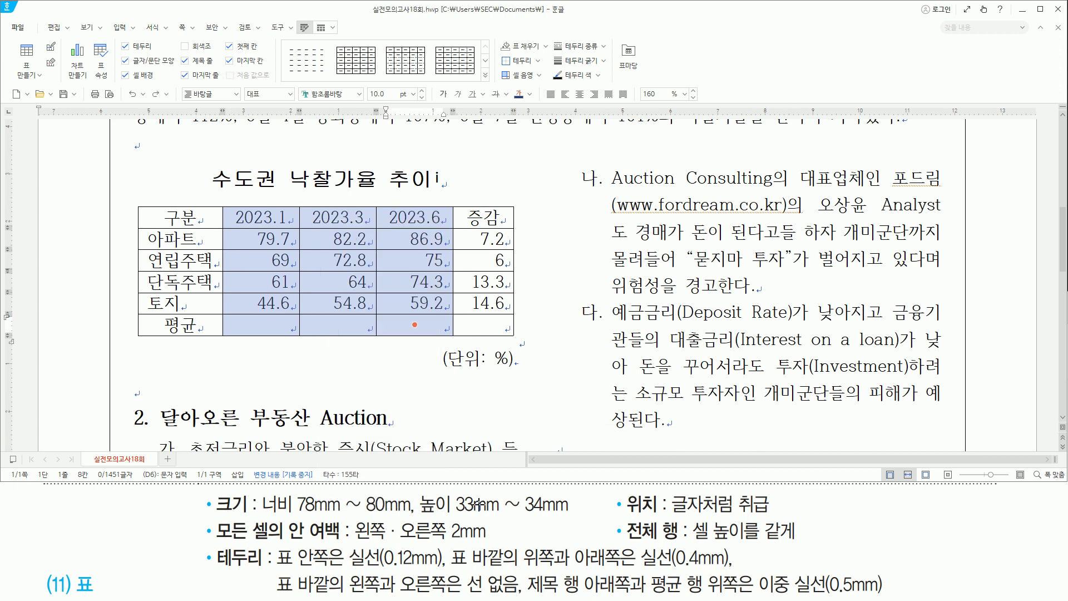
{"action": "left_click_drag", "start_coordinate": [421, 515], "coordinate": [573, 496]}
Select the whole table and make every row taller with Ctrl+Down
{"action": "key", "text": "Escape"}
{"action": "left_click_drag", "start_coordinate": [177, 217], "coordinate": [490, 328]}
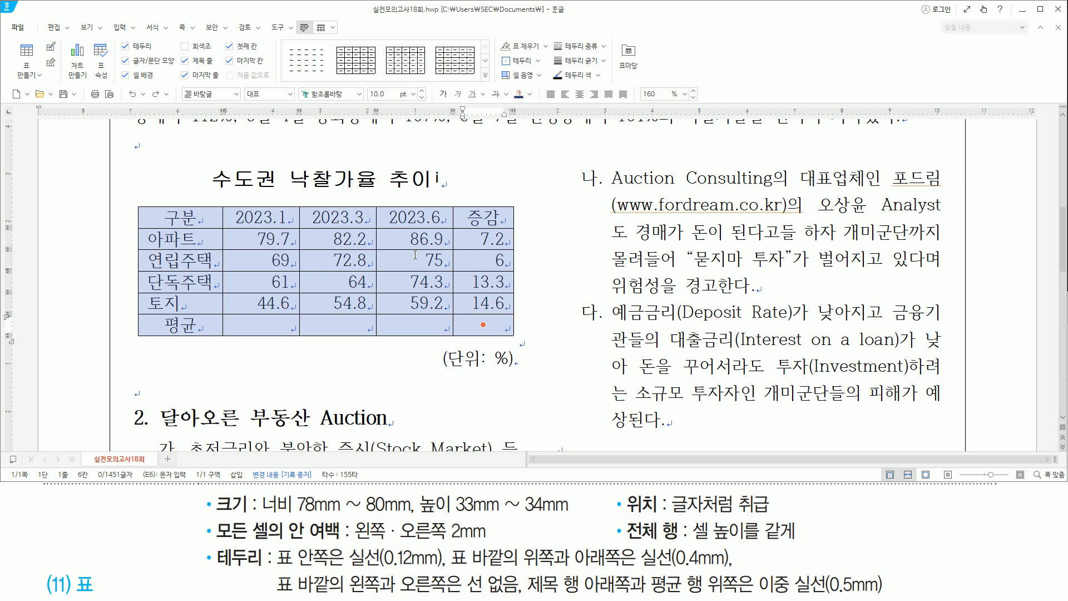
{"action": "key", "text": "ctrl+Down"}
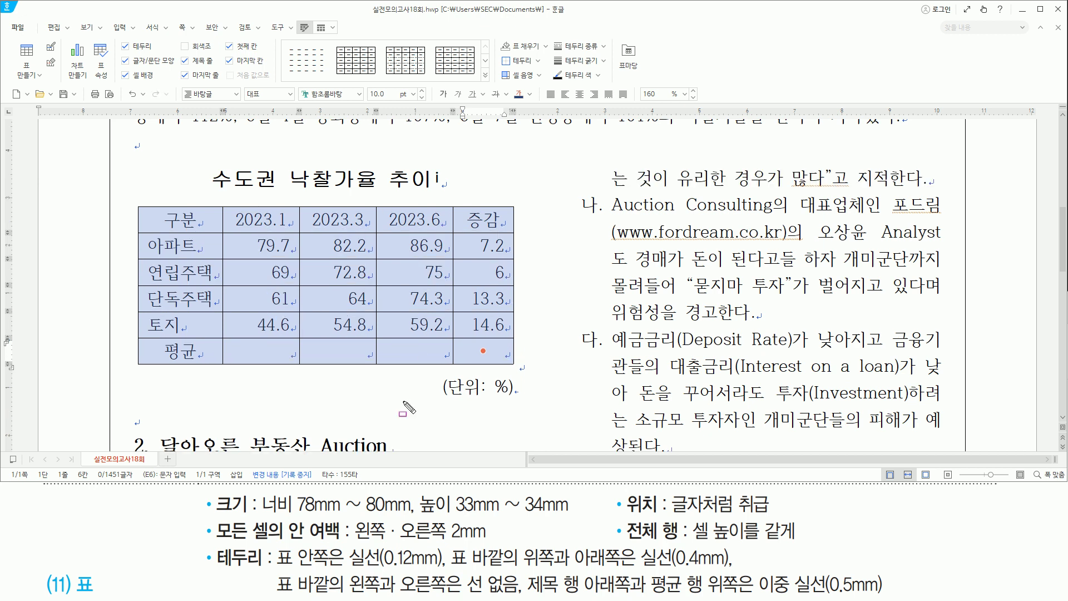
{"action": "left_click_drag", "start_coordinate": [426, 512], "coordinate": [567, 513]}
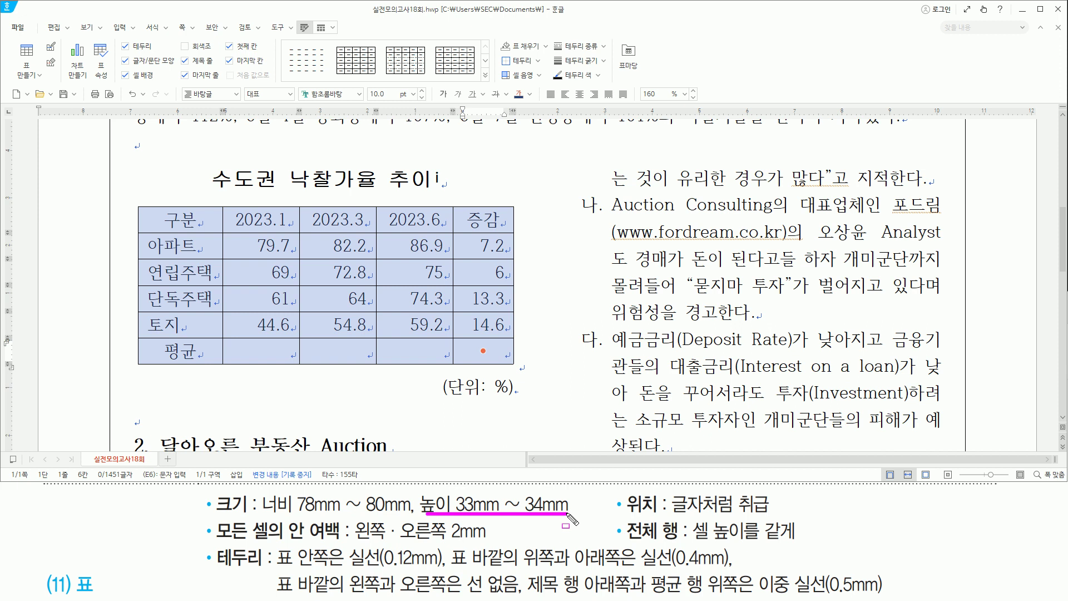
{"action": "left_click_drag", "start_coordinate": [626, 539], "coordinate": [805, 540]}
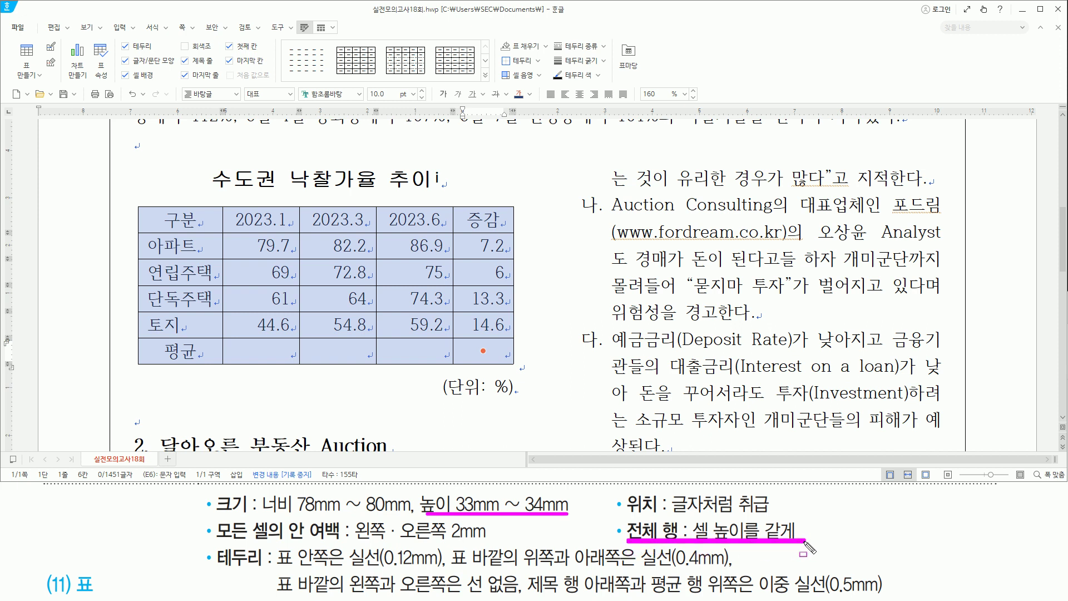
{"action": "key", "text": "Escape"}
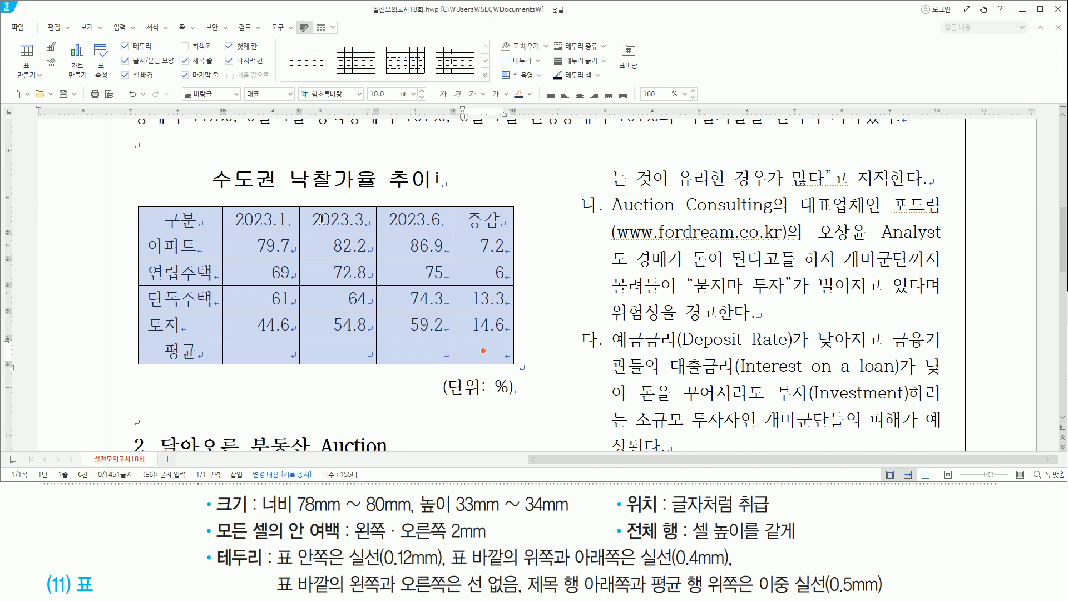
Give all table rows the same height with 셀 높이를 같게
{"action": "right_click", "coordinate": [322, 220]}
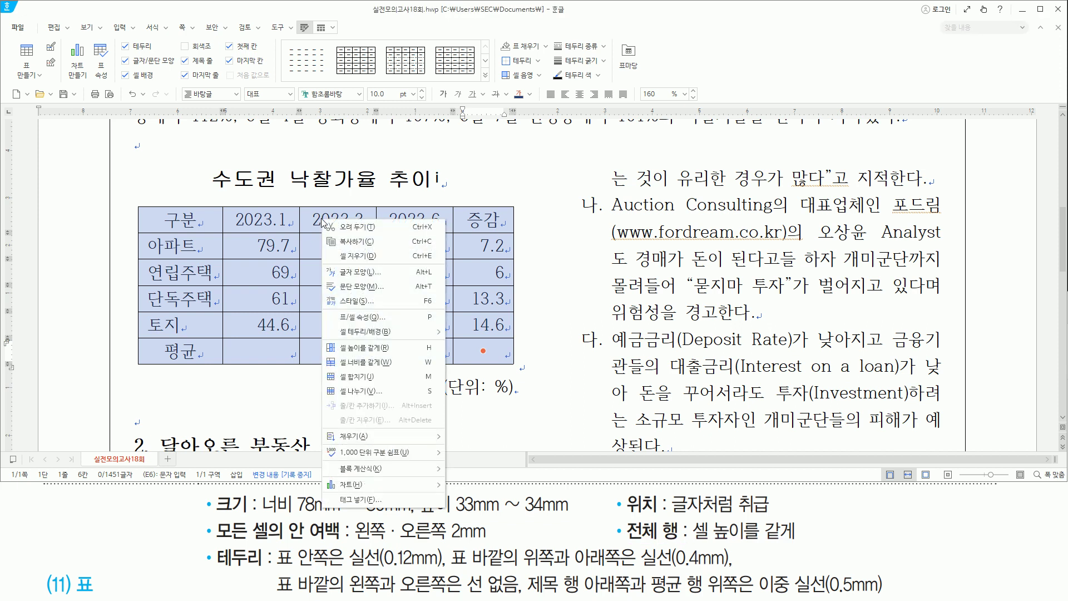
{"action": "left_click", "coordinate": [388, 347]}
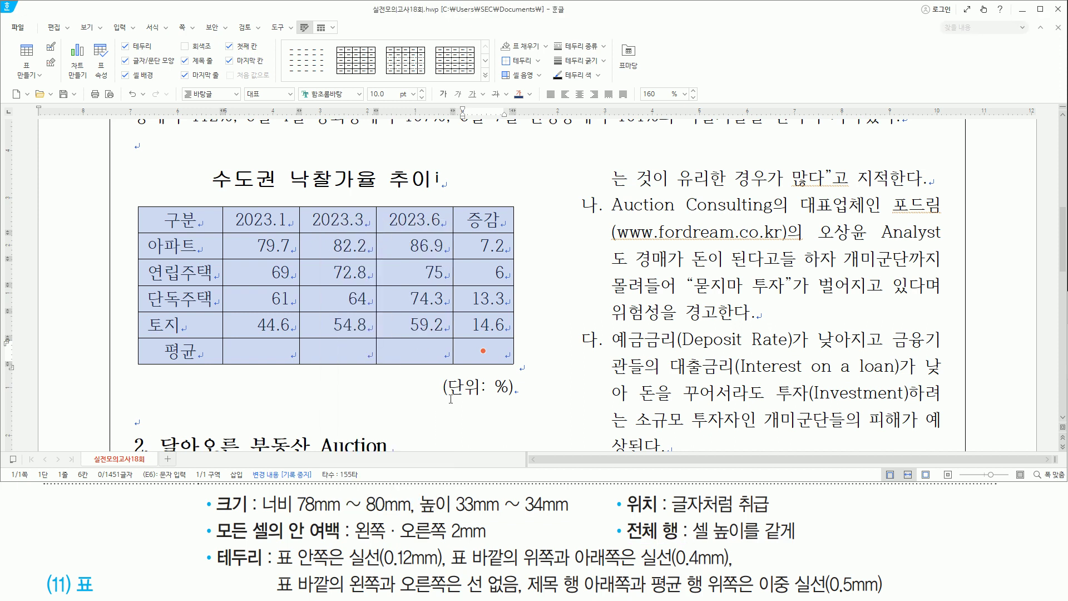
{"action": "left_click_drag", "start_coordinate": [193, 538], "coordinate": [836, 538]}
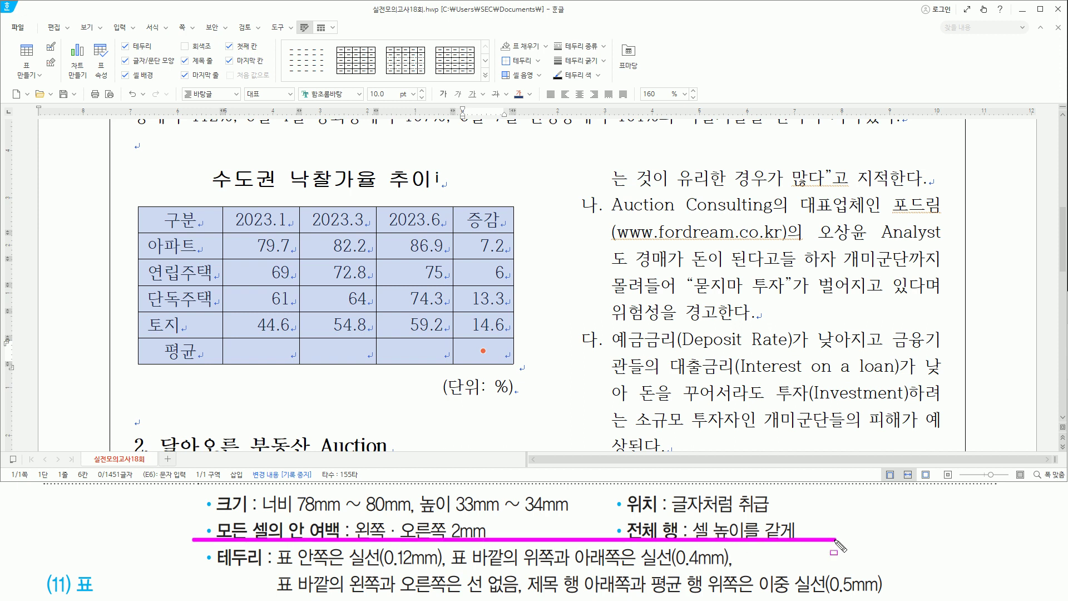
{"action": "mouse_move", "coordinate": [215, 545]}
{"action": "left_mouse_down"}
{"action": "mouse_move", "coordinate": [262, 568]}
{"action": "mouse_move", "coordinate": [453, 582]}
{"action": "mouse_move", "coordinate": [445, 548]}
{"action": "left_mouse_up"}
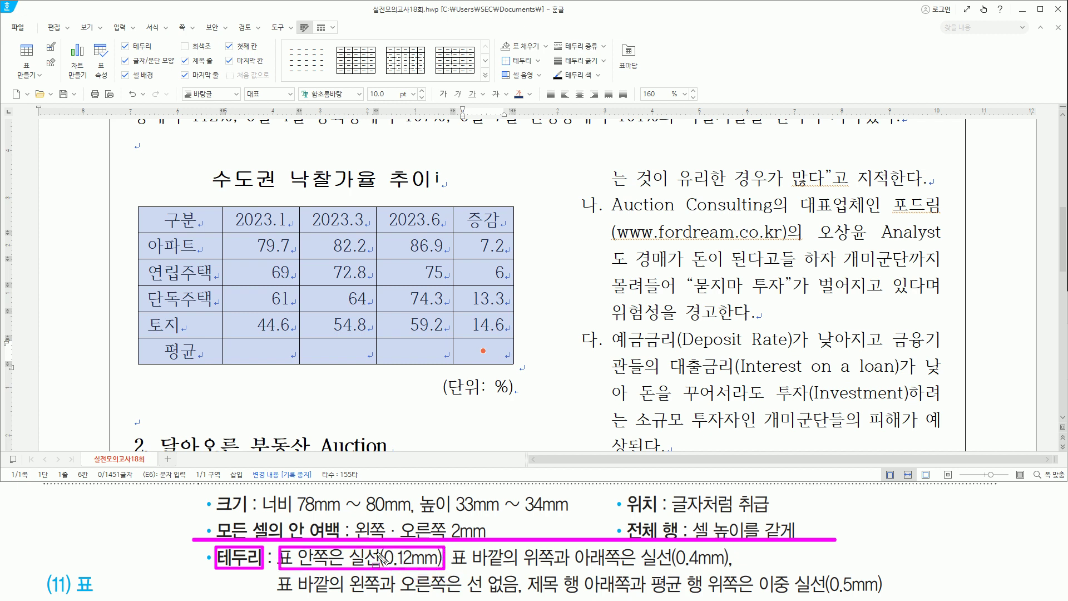
{"action": "key", "text": "Escape"}
{"action": "left_click_drag", "start_coordinate": [452, 569], "coordinate": [746, 568]}
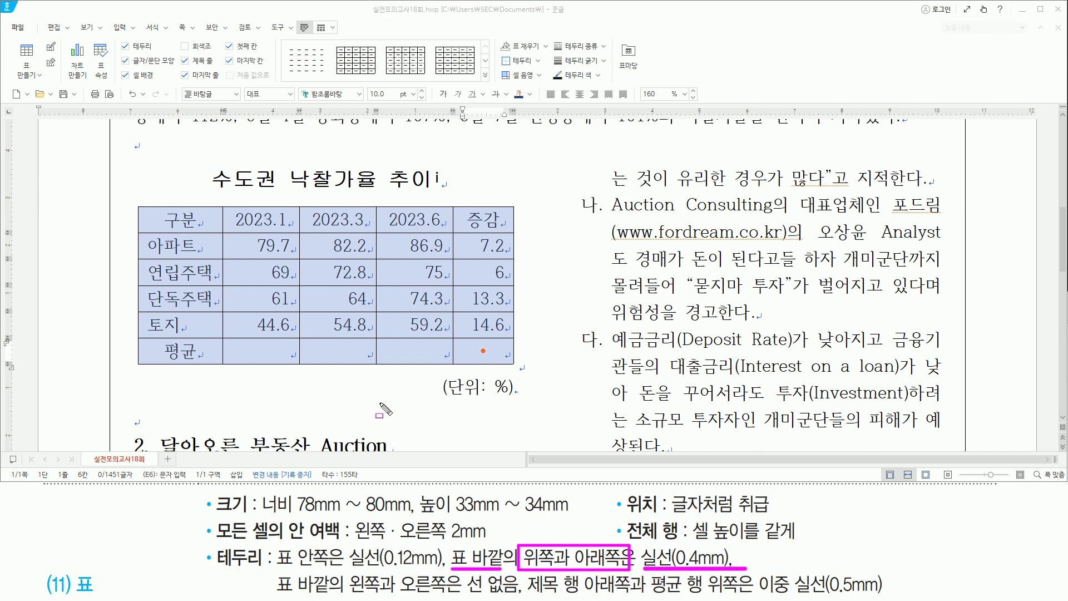
{"action": "key", "text": "Escape"}
{"action": "left_click", "coordinate": [529, 18]}
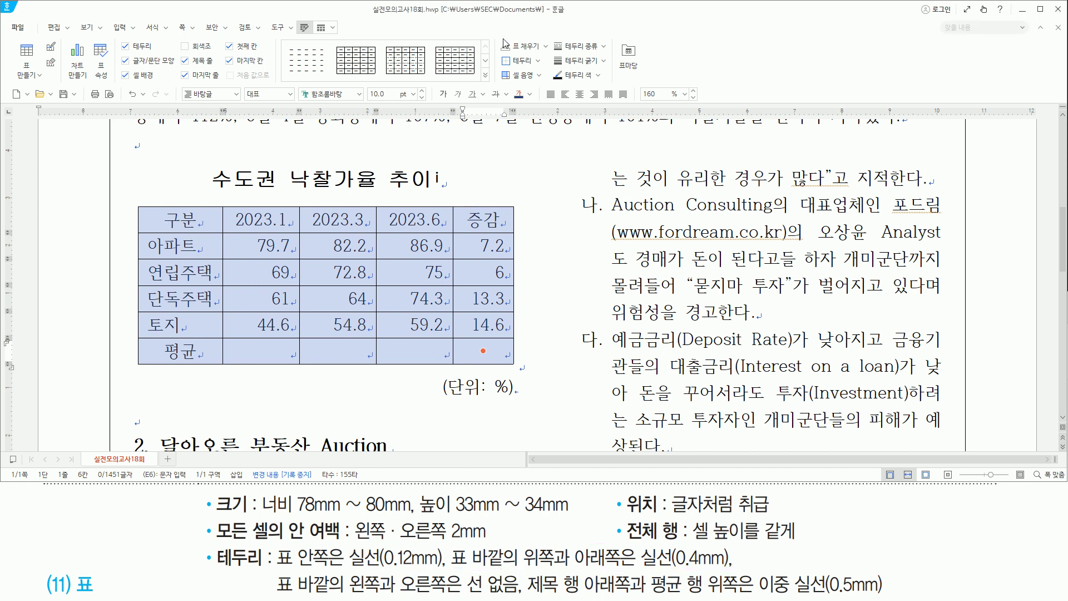
Apply a solid 0.4mm line to the table's outer top and bottom borders
{"action": "key", "text": "l"}
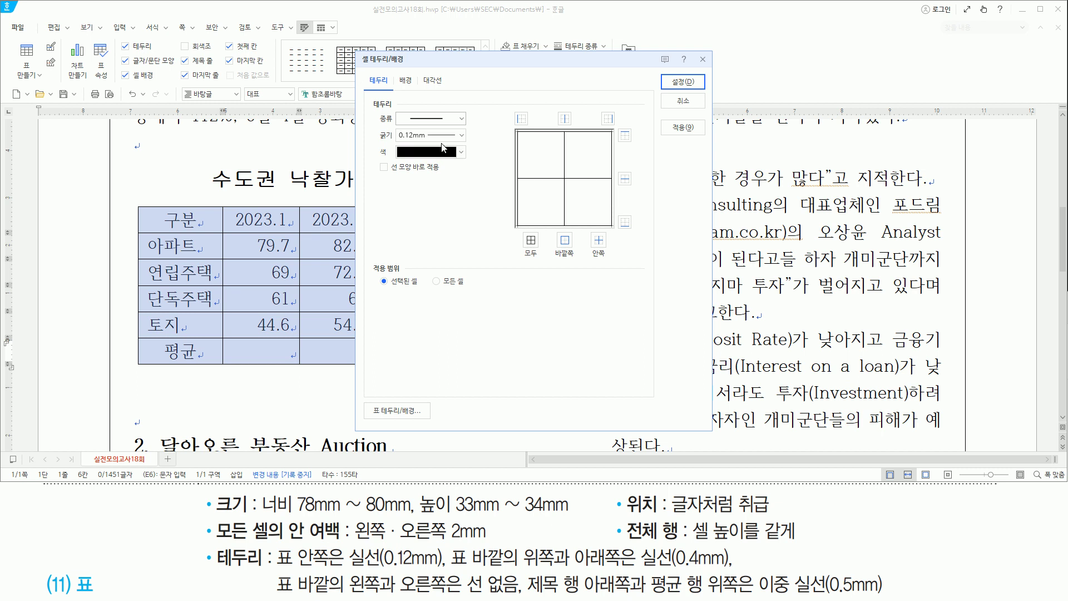
{"action": "left_click_drag", "start_coordinate": [381, 174], "coordinate": [449, 174]}
{"action": "left_click_drag", "start_coordinate": [377, 161], "coordinate": [390, 174]}
{"action": "left_click_drag", "start_coordinate": [396, 111], "coordinate": [459, 125]}
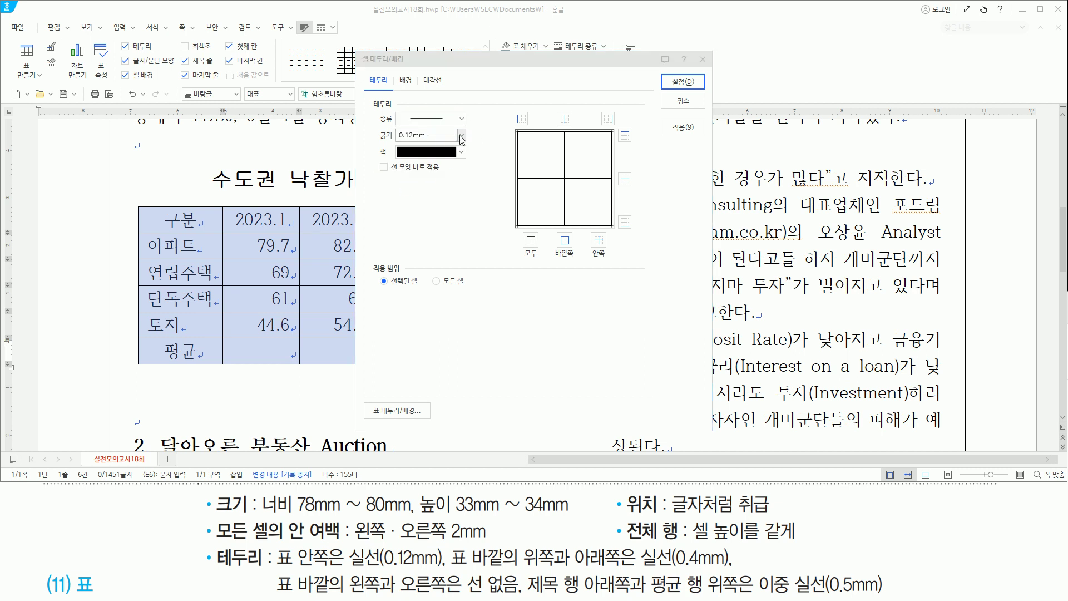
{"action": "left_click", "coordinate": [461, 135]}
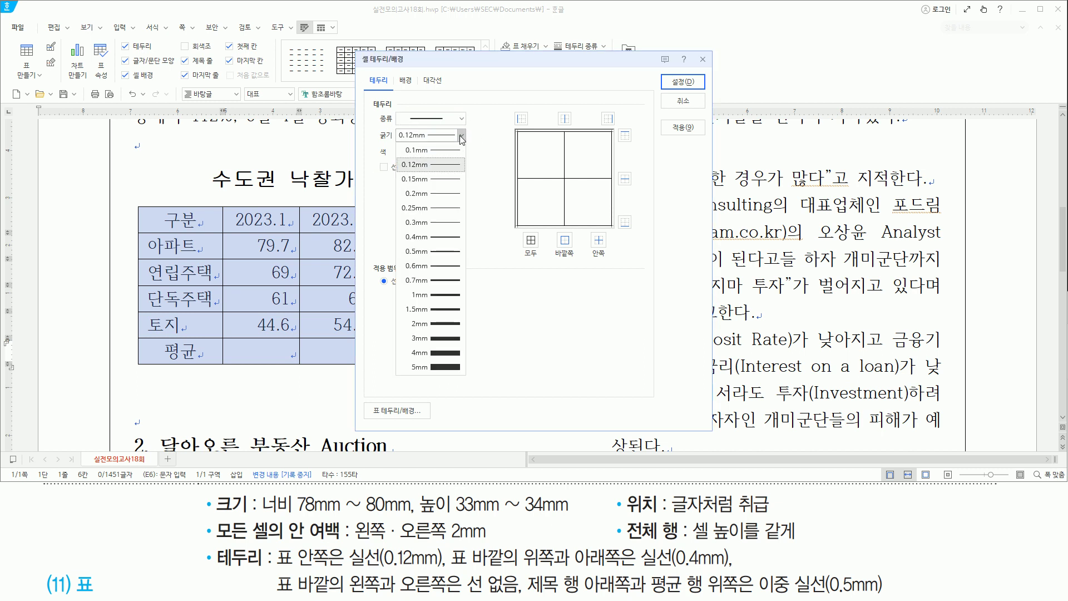
{"action": "left_click", "coordinate": [443, 237]}
{"action": "left_click_drag", "start_coordinate": [614, 126], "coordinate": [635, 146]}
{"action": "left_click_drag", "start_coordinate": [616, 211], "coordinate": [634, 231]}
{"action": "left_click", "coordinate": [624, 135]}
{"action": "left_click", "coordinate": [625, 222]}
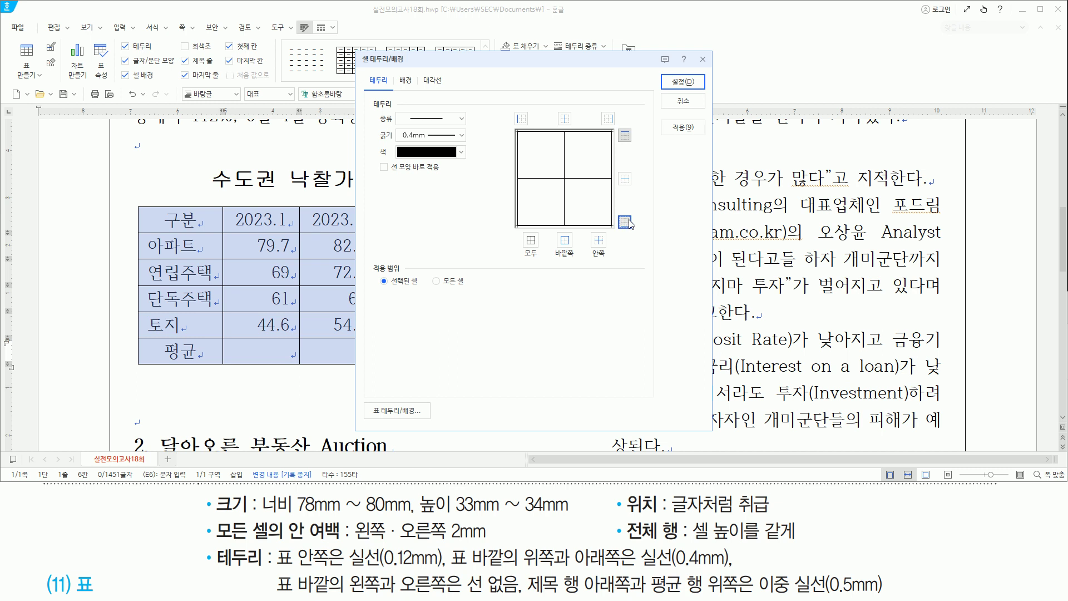
{"action": "left_click_drag", "start_coordinate": [665, 74], "coordinate": [699, 91]}
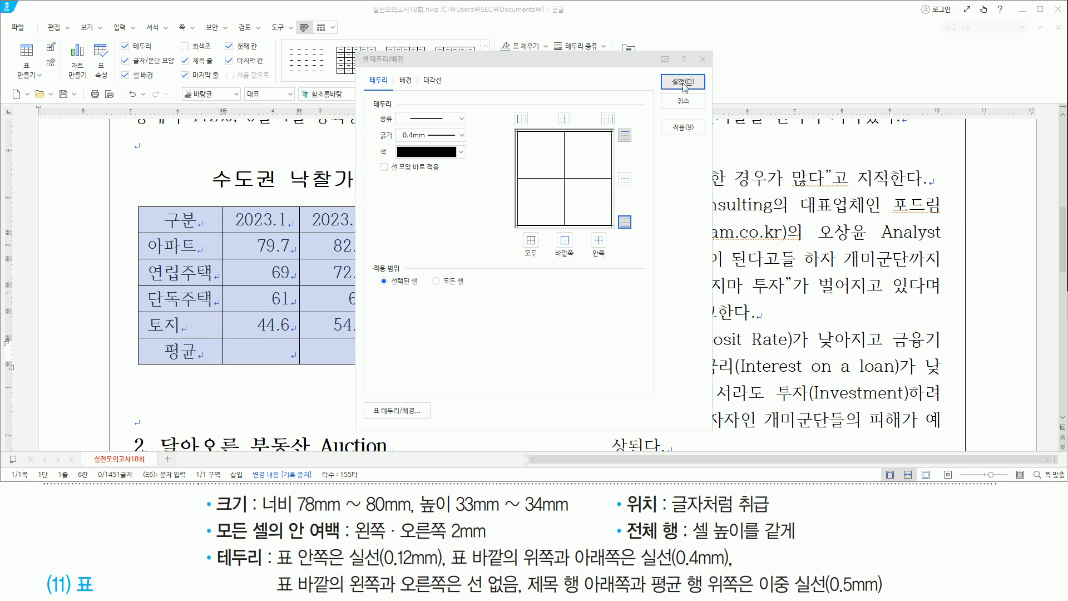
{"action": "left_click", "coordinate": [683, 82]}
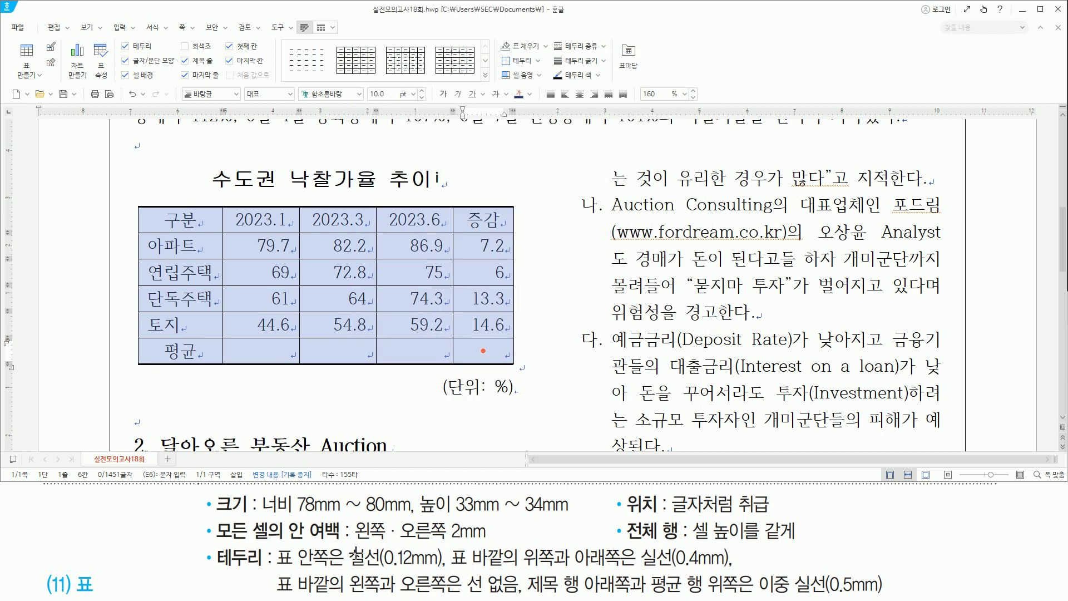
{"action": "mouse_move", "coordinate": [276, 570]}
{"action": "left_mouse_down"}
{"action": "mouse_move", "coordinate": [336, 598]}
{"action": "mouse_move", "coordinate": [482, 586]}
{"action": "mouse_move", "coordinate": [520, 597]}
{"action": "left_mouse_up"}
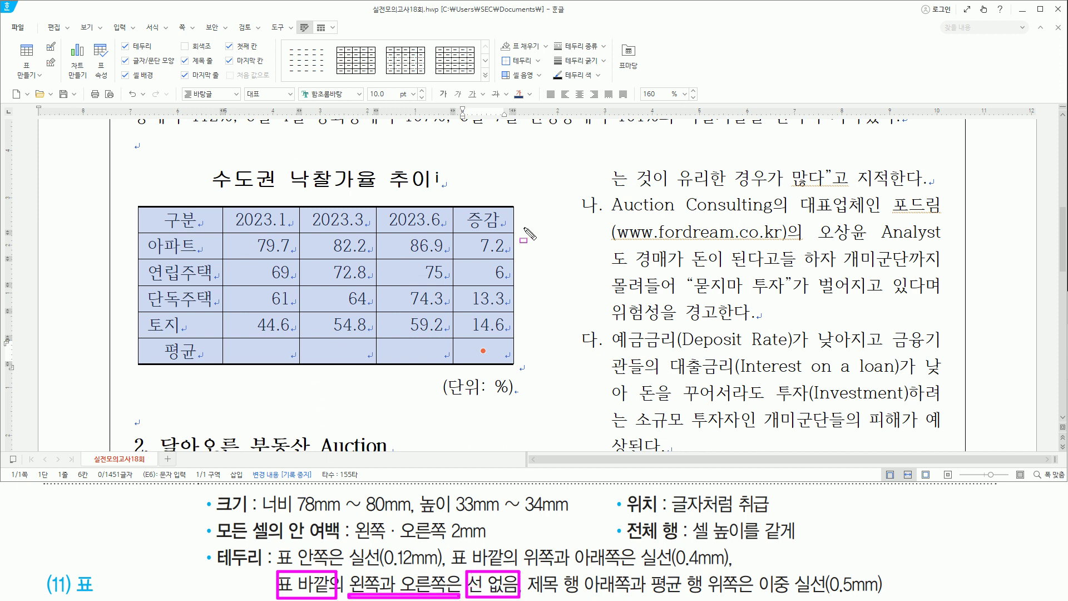
{"action": "key", "text": "Escape"}
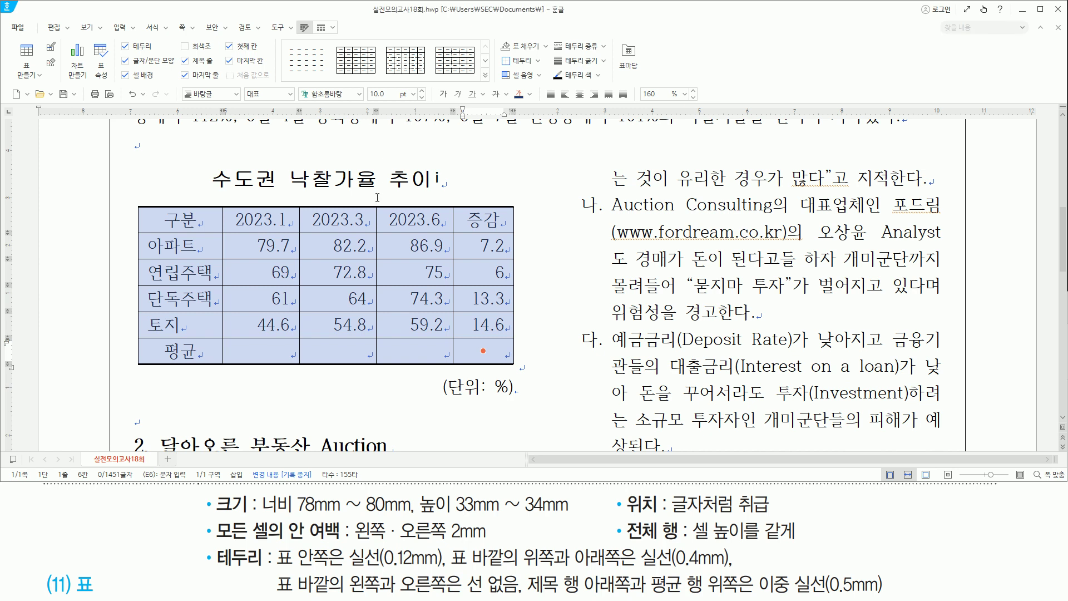
Set the table's left and right outer borders to line type 없음
{"action": "key", "text": "l"}
{"action": "left_click", "coordinate": [426, 119]}
{"action": "left_click", "coordinate": [429, 135]}
{"action": "left_click_drag", "start_coordinate": [511, 109], "coordinate": [534, 134]}
{"action": "left_click", "coordinate": [521, 118]}
{"action": "left_click", "coordinate": [607, 120]}
{"action": "left_click_drag", "start_coordinate": [667, 76], "coordinate": [693, 89]}
{"action": "left_click", "coordinate": [689, 88]}
{"action": "mouse_move", "coordinate": [524, 571]}
{"action": "left_mouse_down"}
{"action": "mouse_move", "coordinate": [583, 594]}
{"action": "mouse_move", "coordinate": [753, 594]}
{"action": "left_mouse_up"}
{"action": "left_click_drag", "start_coordinate": [131, 235], "coordinate": [518, 235]}
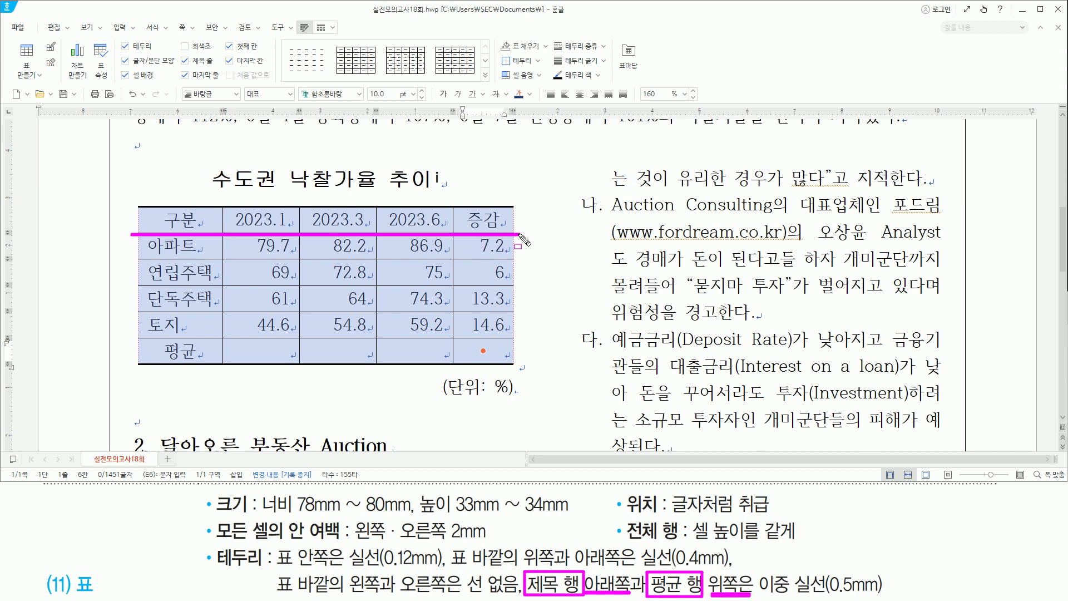
{"action": "left_click_drag", "start_coordinate": [135, 339], "coordinate": [523, 337]}
{"action": "left_click_drag", "start_coordinate": [756, 565], "coordinate": [885, 595]}
{"action": "key", "text": "Escape"}
Put 0.5mm double lines on the top and bottom edges of the 아파트–토지 rows
{"action": "left_click_drag", "start_coordinate": [181, 248], "coordinate": [504, 315]}
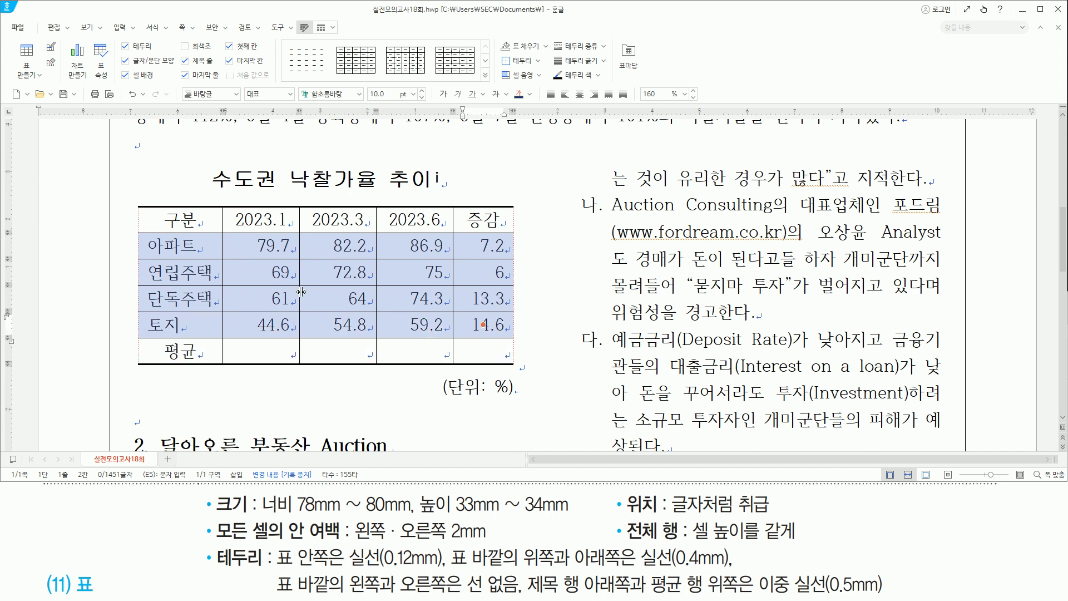
{"action": "key", "text": "l"}
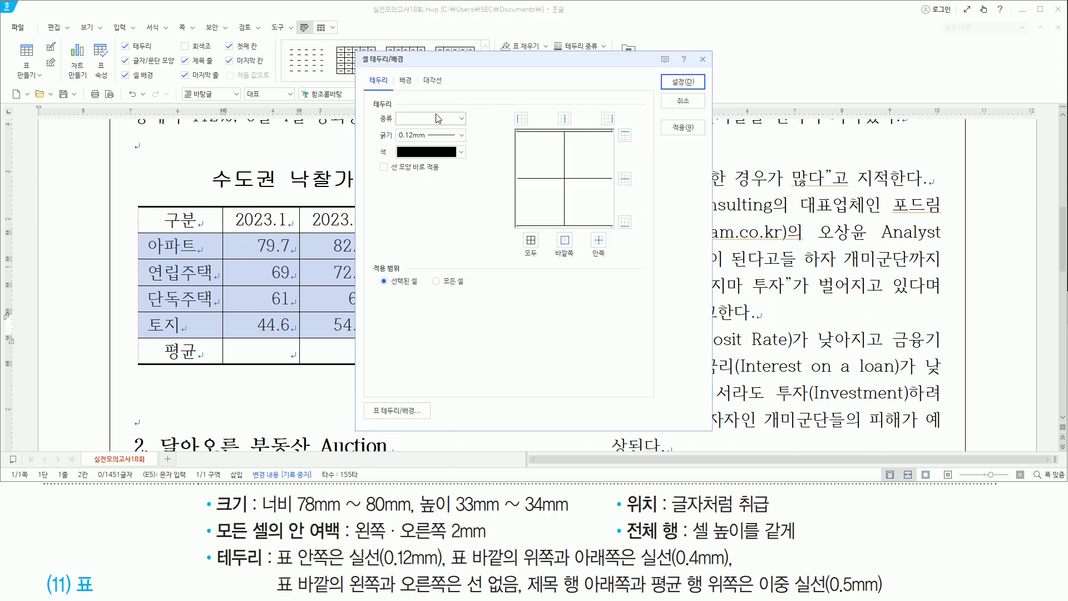
{"action": "left_click", "coordinate": [438, 118]}
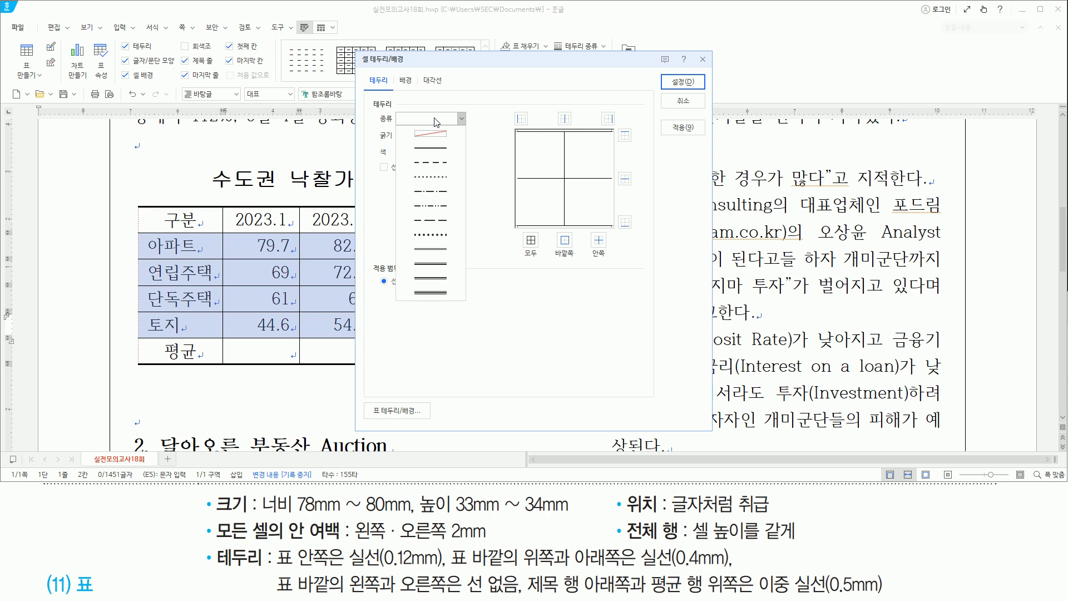
{"action": "left_click", "coordinate": [438, 254]}
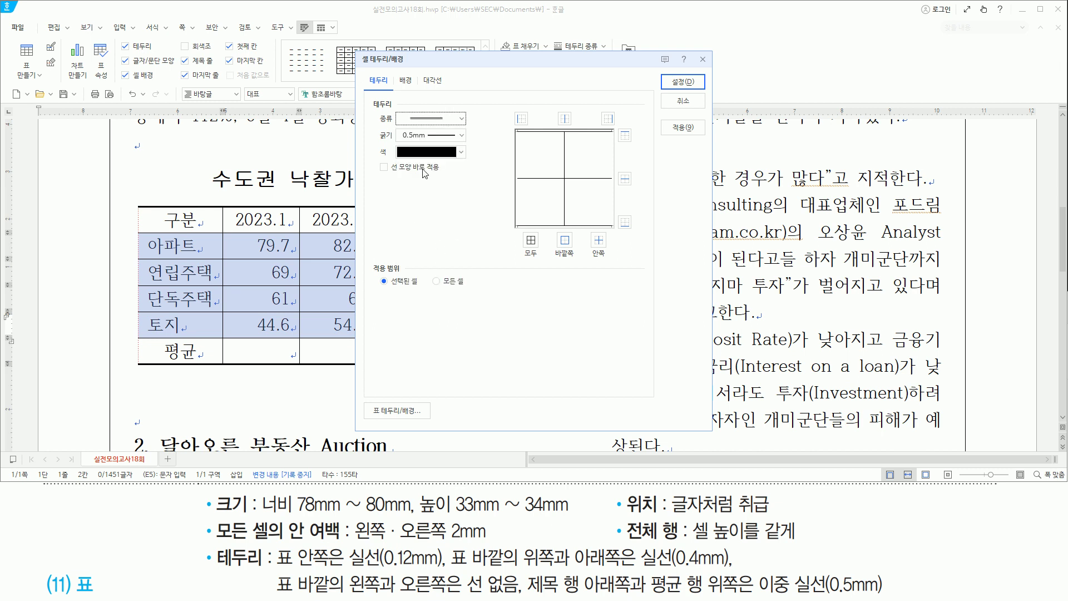
{"action": "mouse_move", "coordinate": [396, 109]}
{"action": "left_mouse_down"}
{"action": "mouse_move", "coordinate": [414, 131]}
{"action": "mouse_move", "coordinate": [475, 143]}
{"action": "left_mouse_up"}
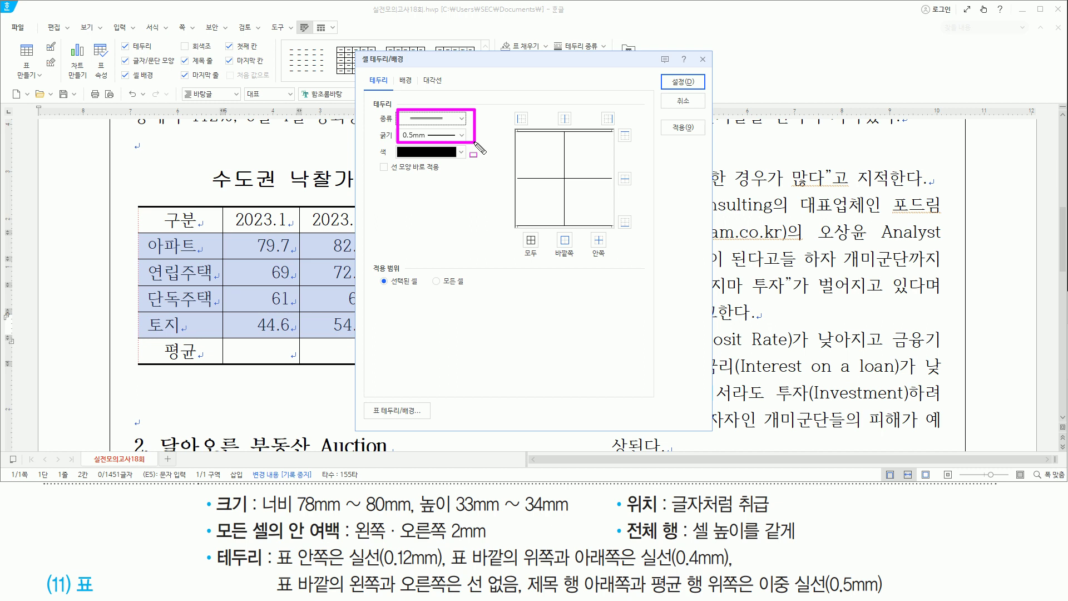
{"action": "left_click_drag", "start_coordinate": [616, 127], "coordinate": [635, 144]}
{"action": "left_click_drag", "start_coordinate": [615, 213], "coordinate": [639, 230]}
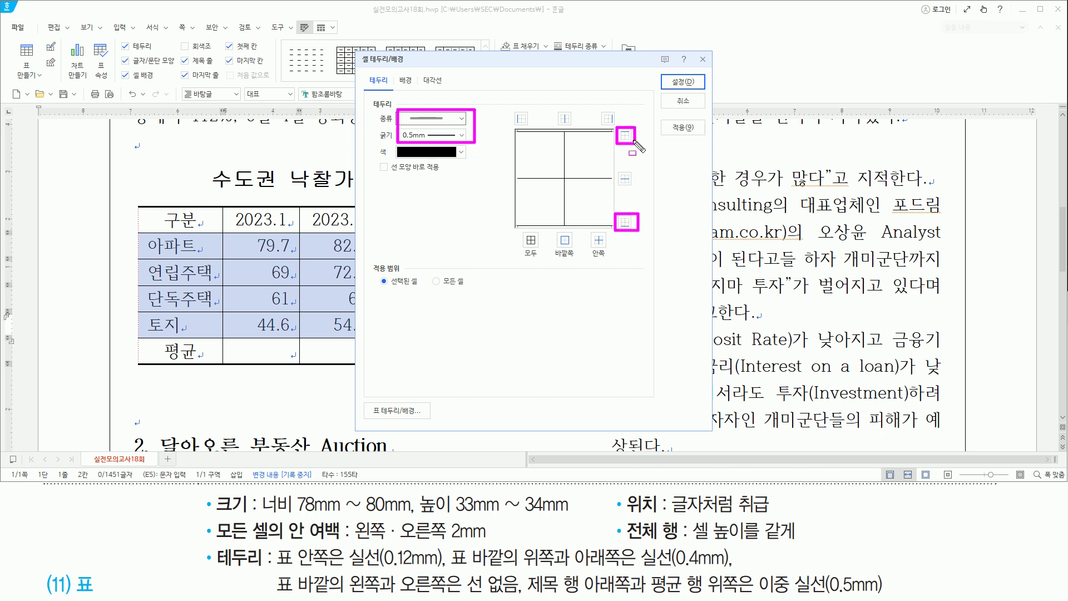
{"action": "mouse_move", "coordinate": [151, 240]}
{"action": "left_mouse_down"}
{"action": "mouse_move", "coordinate": [173, 293]}
{"action": "mouse_move", "coordinate": [365, 327]}
{"action": "left_mouse_up"}
{"action": "mouse_move", "coordinate": [117, 238]}
{"action": "left_mouse_down"}
{"action": "mouse_move", "coordinate": [361, 256]}
{"action": "mouse_move", "coordinate": [393, 234]}
{"action": "left_mouse_up"}
{"action": "mouse_move", "coordinate": [120, 338]}
{"action": "left_mouse_down"}
{"action": "mouse_move", "coordinate": [166, 351]}
{"action": "mouse_move", "coordinate": [378, 350]}
{"action": "mouse_move", "coordinate": [368, 340]}
{"action": "left_mouse_up"}
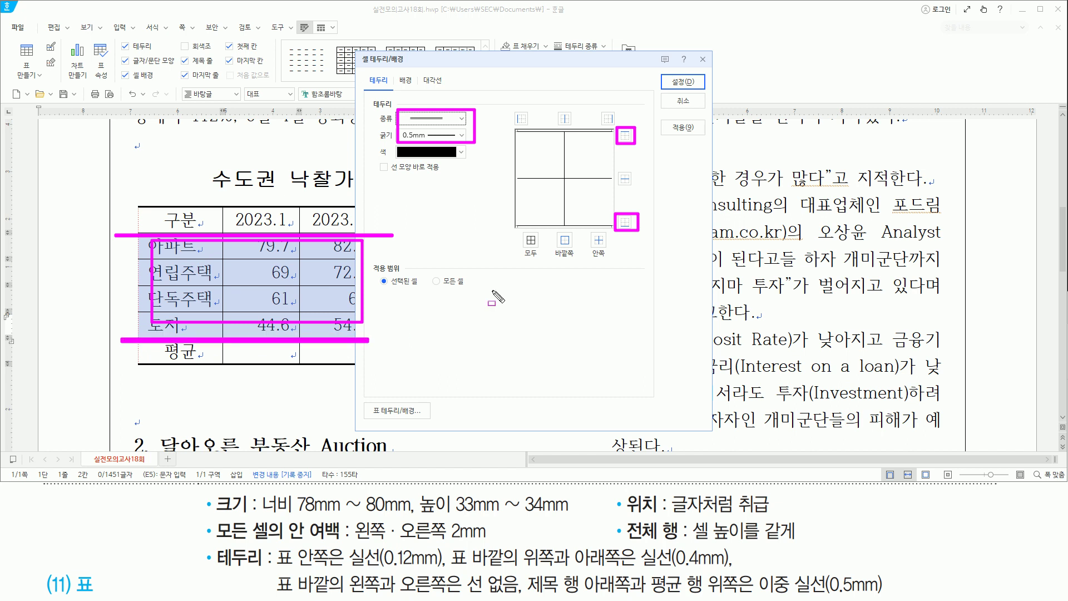
{"action": "key", "text": "Escape"}
{"action": "left_click", "coordinate": [625, 135]}
{"action": "left_click", "coordinate": [625, 222]}
{"action": "left_click", "coordinate": [683, 81]}
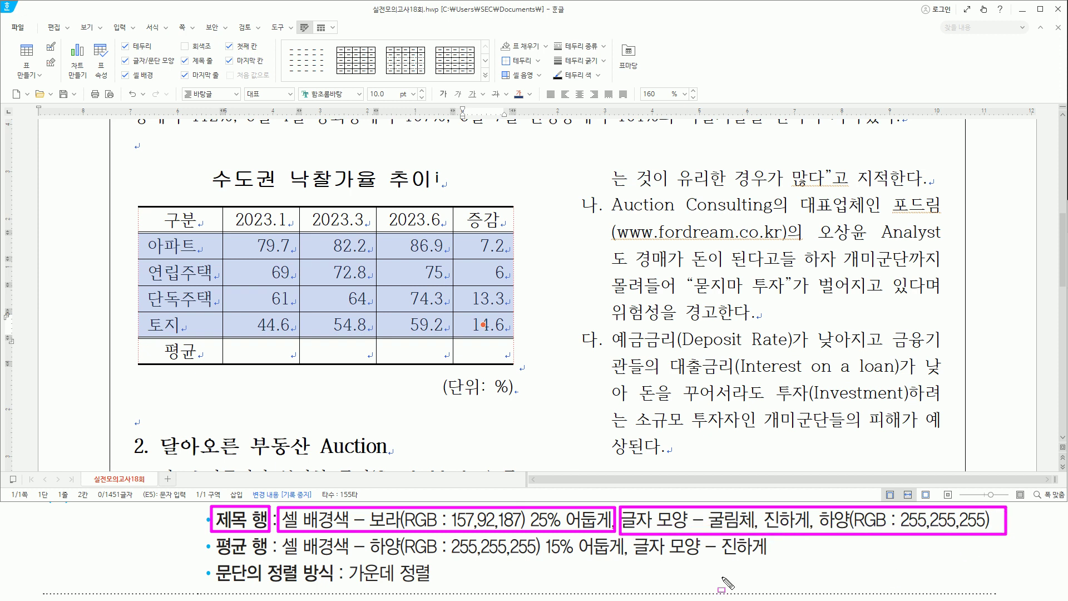
Fill the 구분 header row with purple (RGB 157,92,187) 25% darker
{"action": "left_click", "coordinate": [180, 219]}
{"action": "key", "text": "F5"}
{"action": "left_click", "coordinate": [483, 219], "text": "shift"}
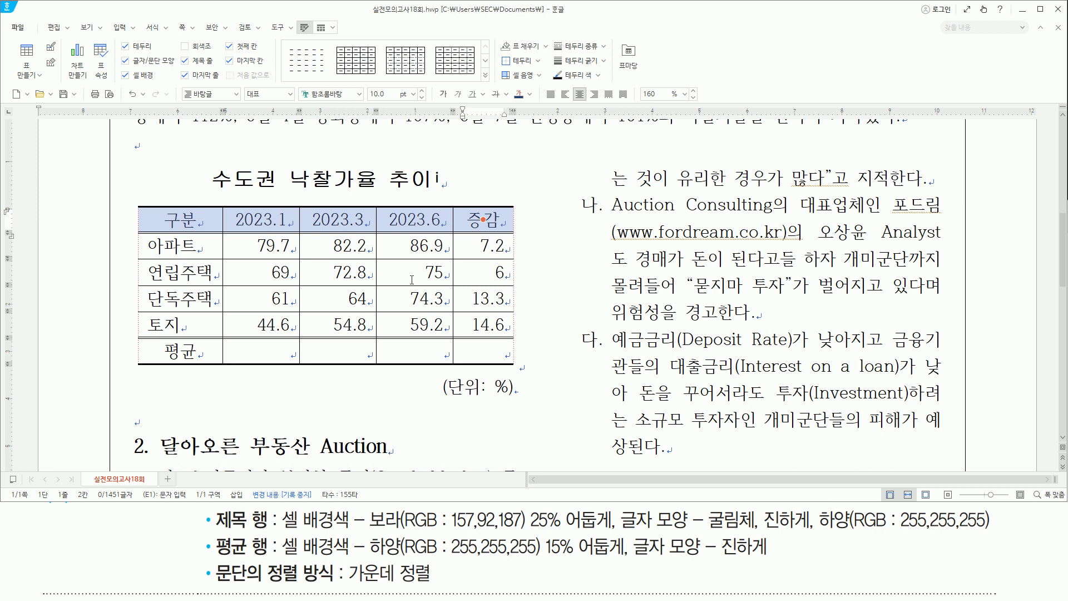
{"action": "key", "text": "l"}
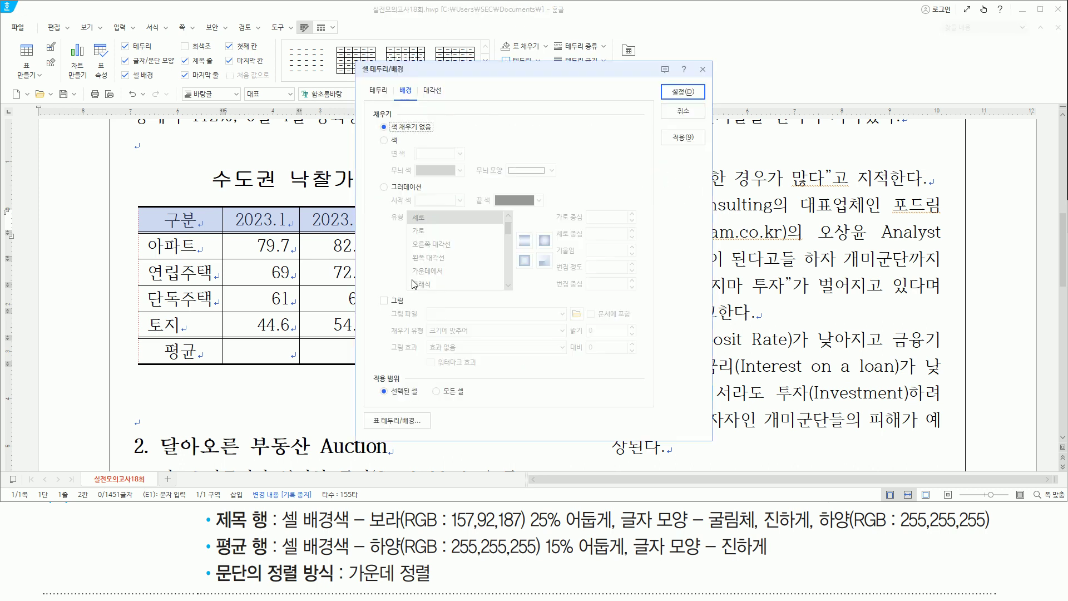
{"action": "left_click", "coordinate": [385, 141]}
{"action": "left_click", "coordinate": [429, 157]}
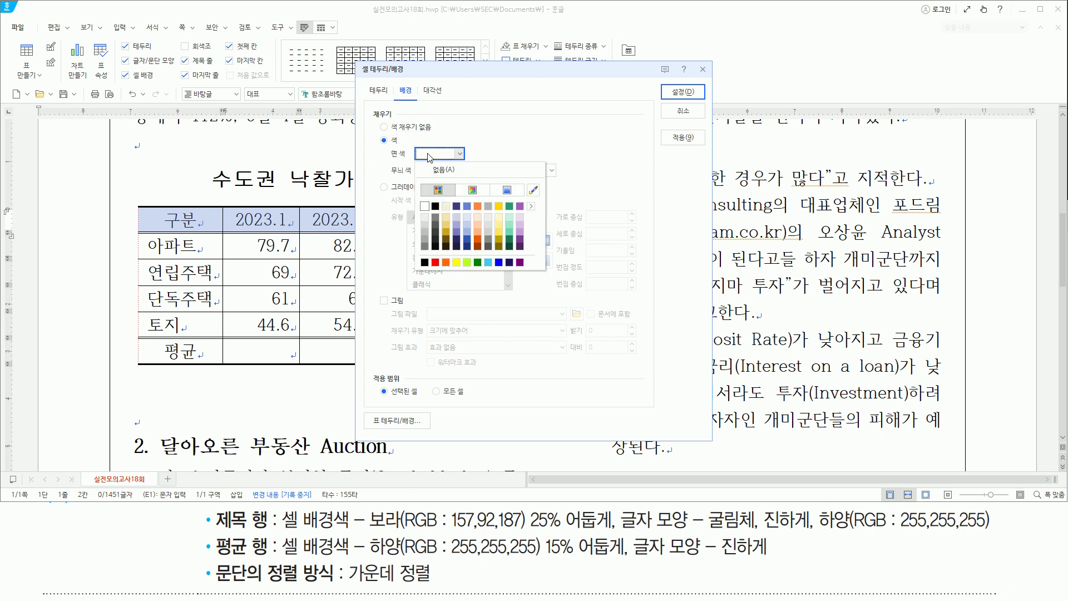
{"action": "left_click", "coordinate": [518, 240]}
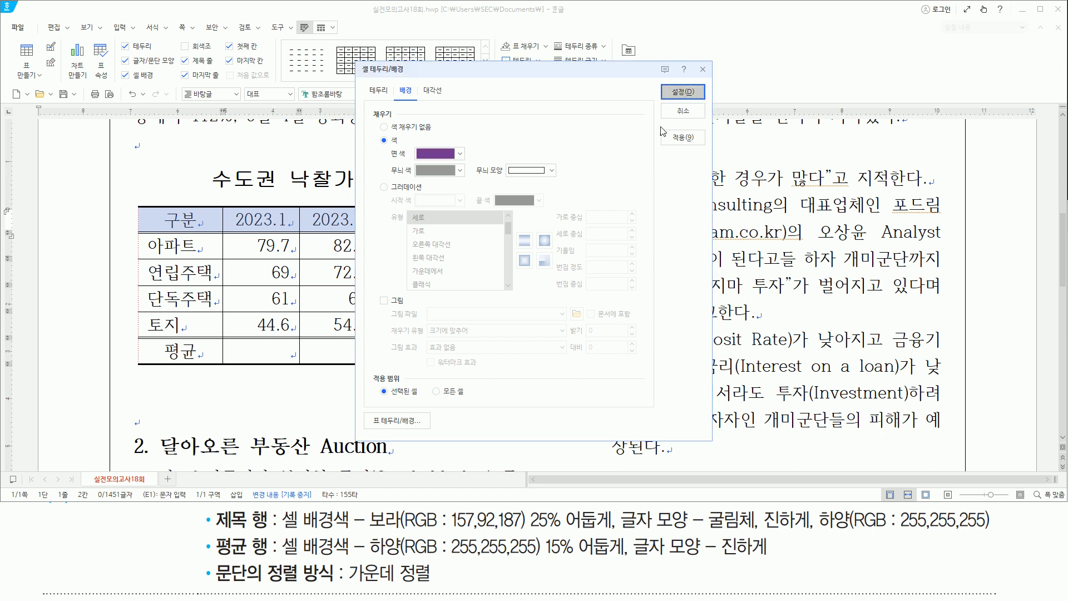
{"action": "left_click", "coordinate": [663, 93]}
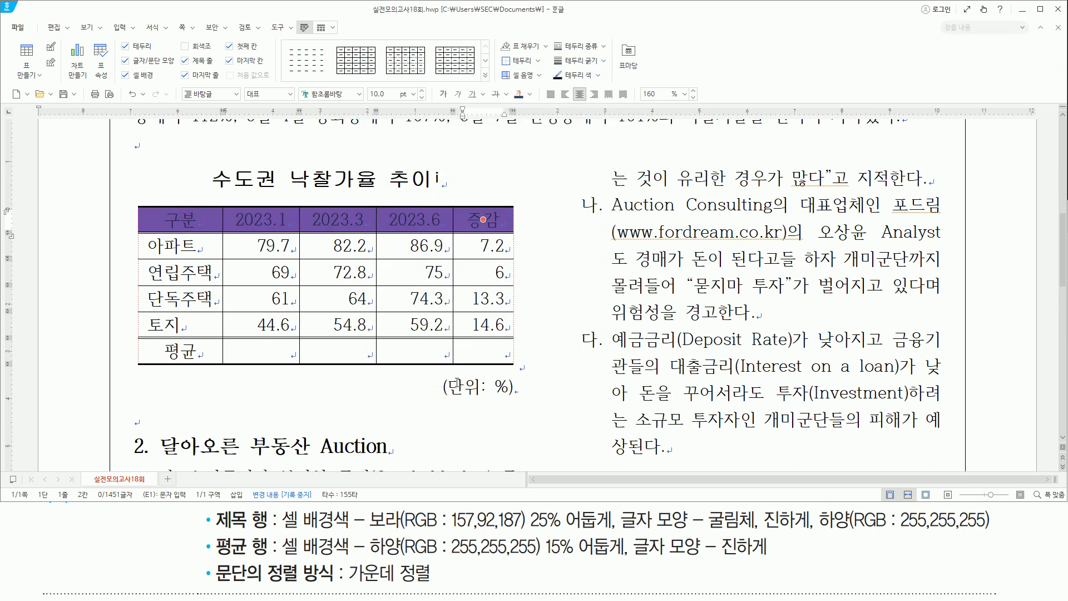
Format the header row text as white, bold 굴림체
{"action": "key", "text": "alt+l"}
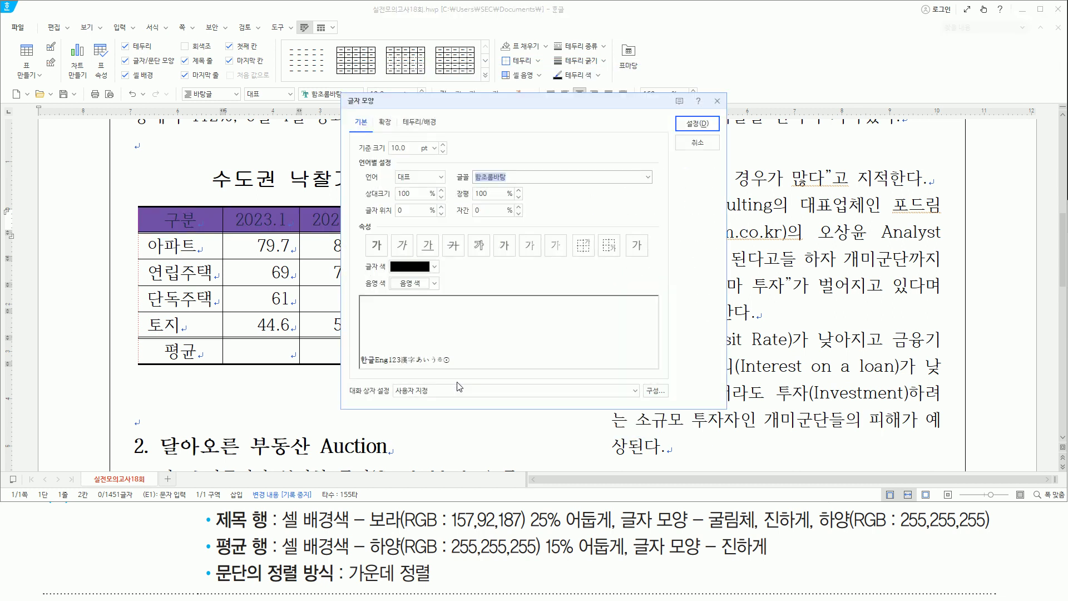
{"action": "type", "text": "굴림체"}
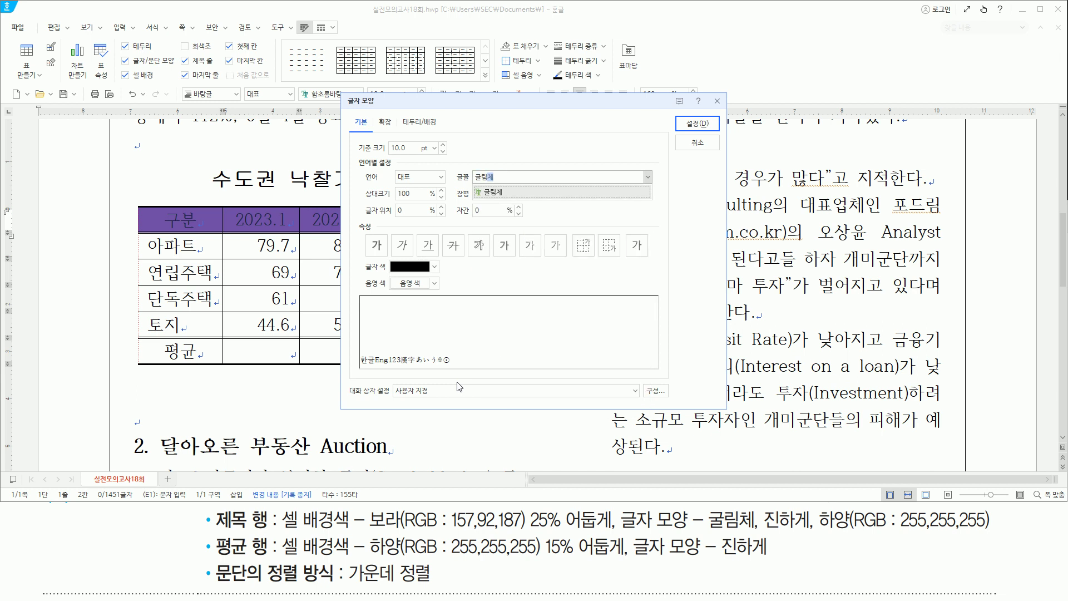
{"action": "key", "text": "Return"}
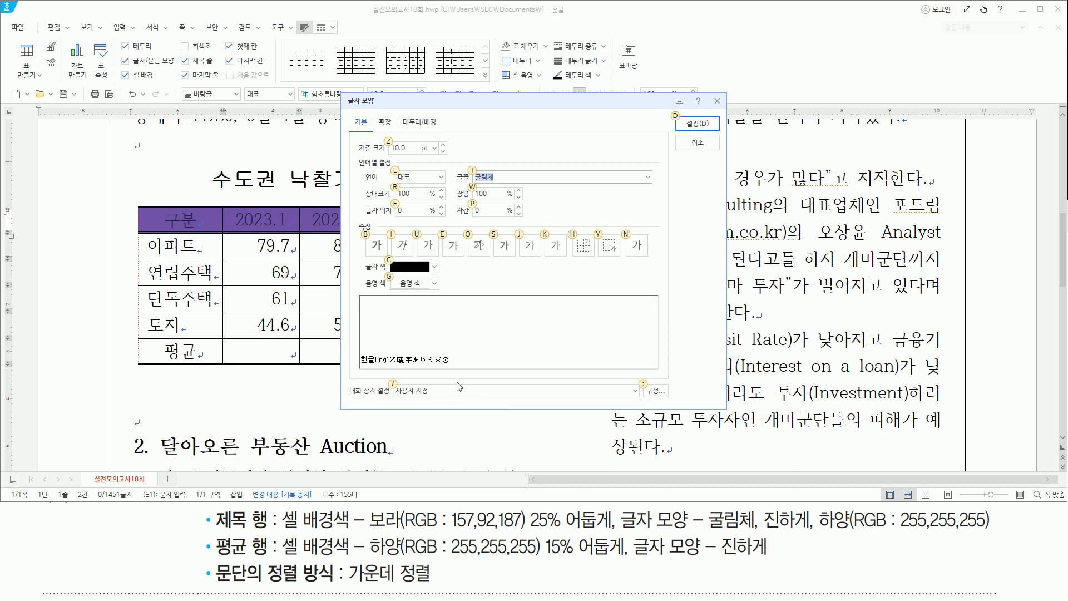
{"action": "key", "text": "alt+b"}
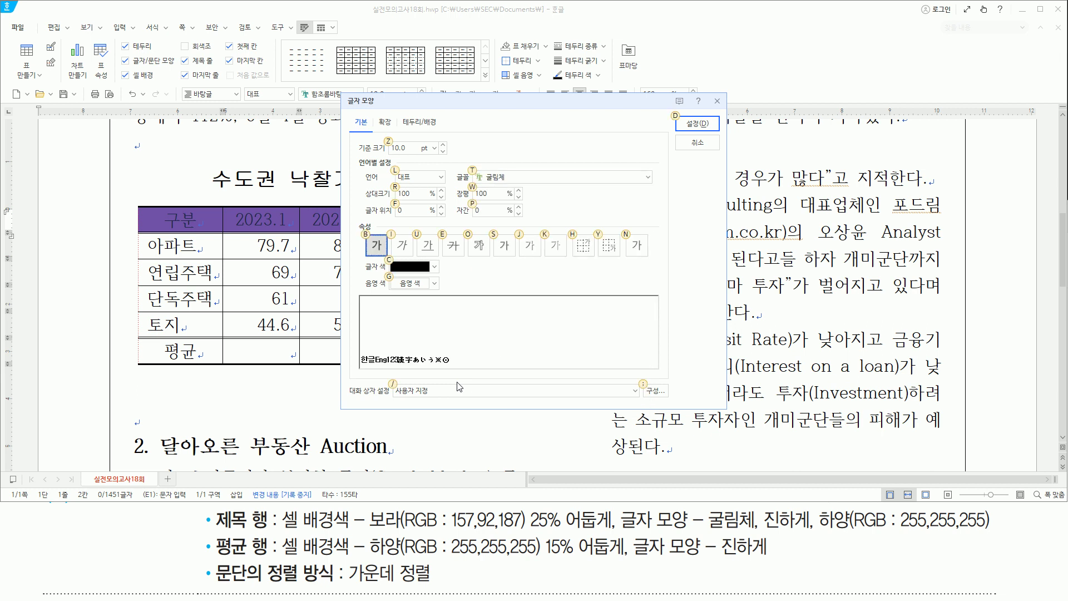
{"action": "left_click", "coordinate": [415, 267]}
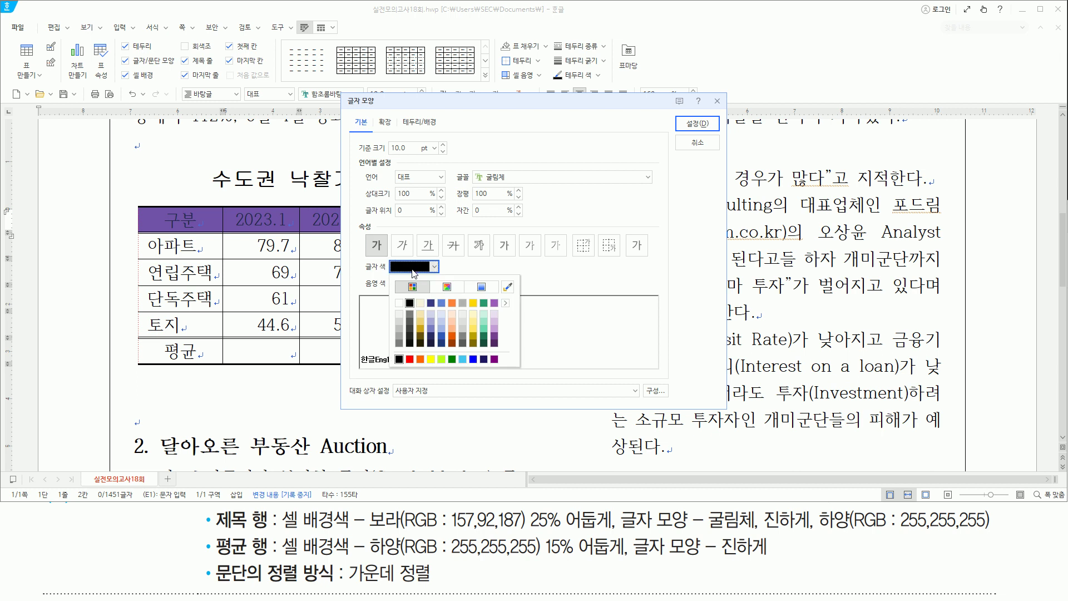
{"action": "left_click", "coordinate": [399, 303]}
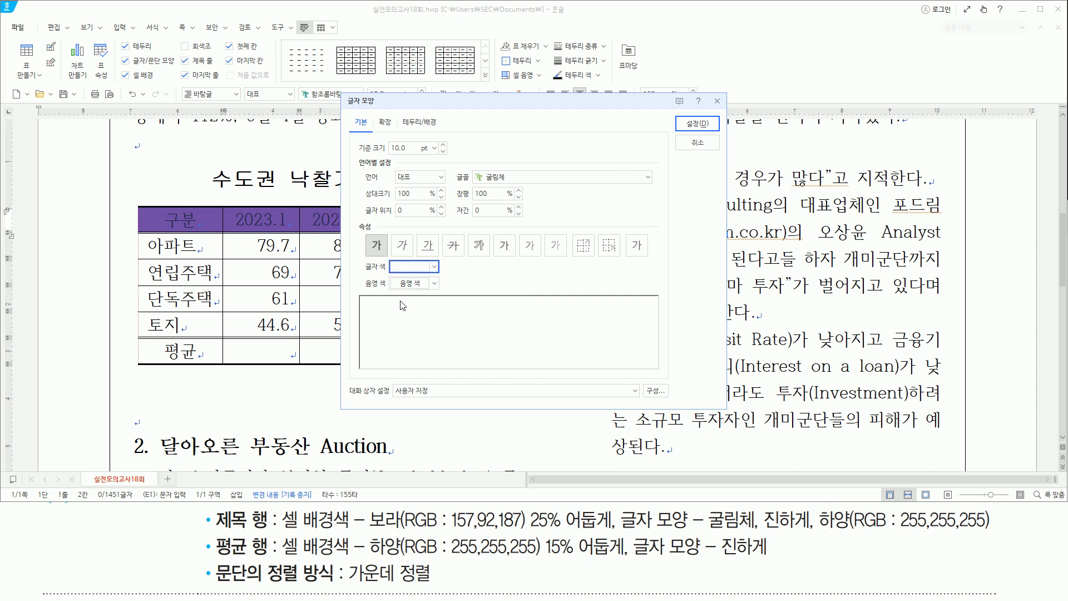
{"action": "left_click_drag", "start_coordinate": [682, 115], "coordinate": [713, 132]}
{"action": "left_click", "coordinate": [699, 123]}
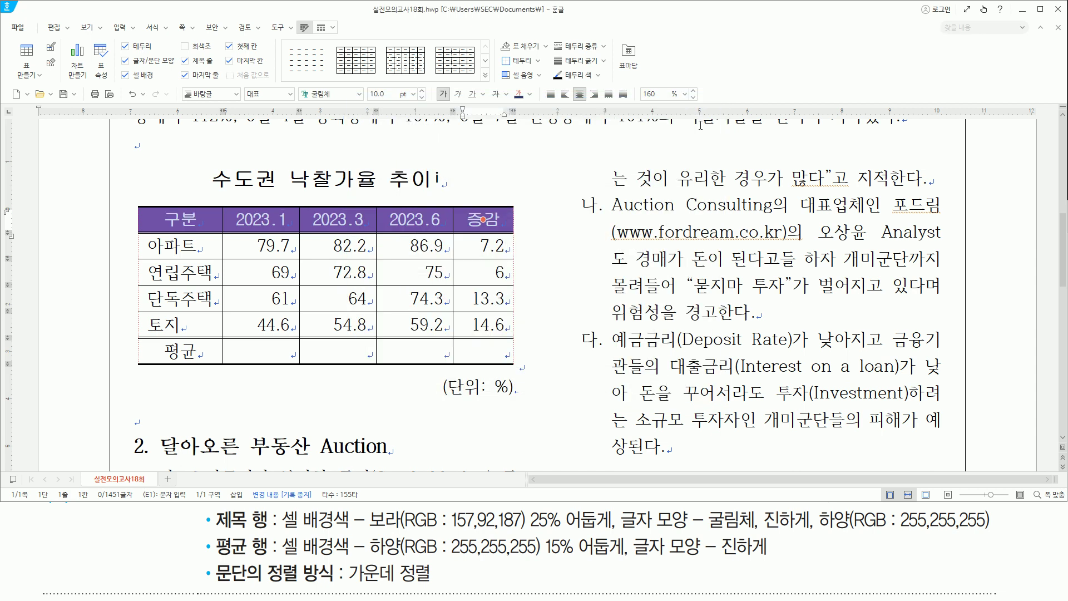
Give the 평균 row cells a white 15% darker background colour
{"action": "left_click_drag", "start_coordinate": [212, 532], "coordinate": [281, 577]}
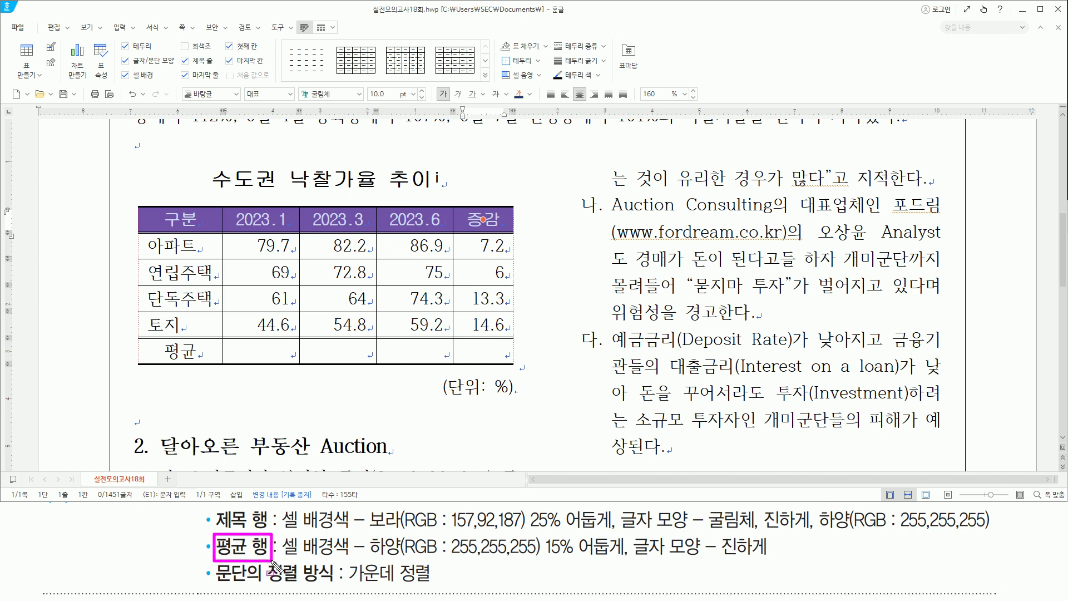
{"action": "left_click_drag", "start_coordinate": [189, 352], "coordinate": [484, 352]}
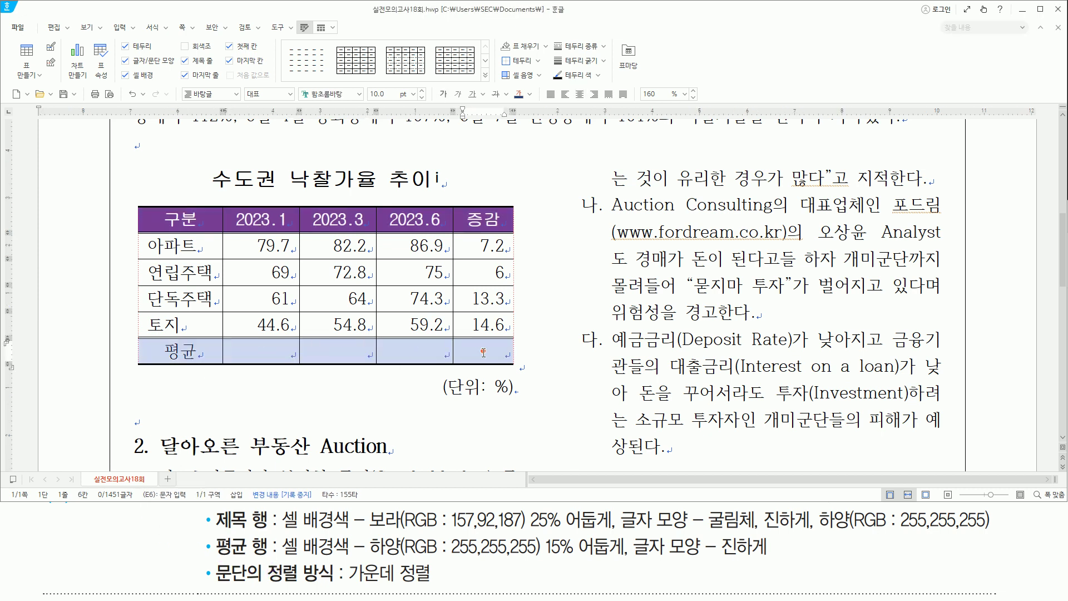
{"action": "mouse_move", "coordinate": [278, 535]}
{"action": "left_mouse_down"}
{"action": "mouse_move", "coordinate": [356, 557]}
{"action": "mouse_move", "coordinate": [773, 559]}
{"action": "left_mouse_up"}
{"action": "key", "text": "Escape"}
{"action": "key", "text": "c"}
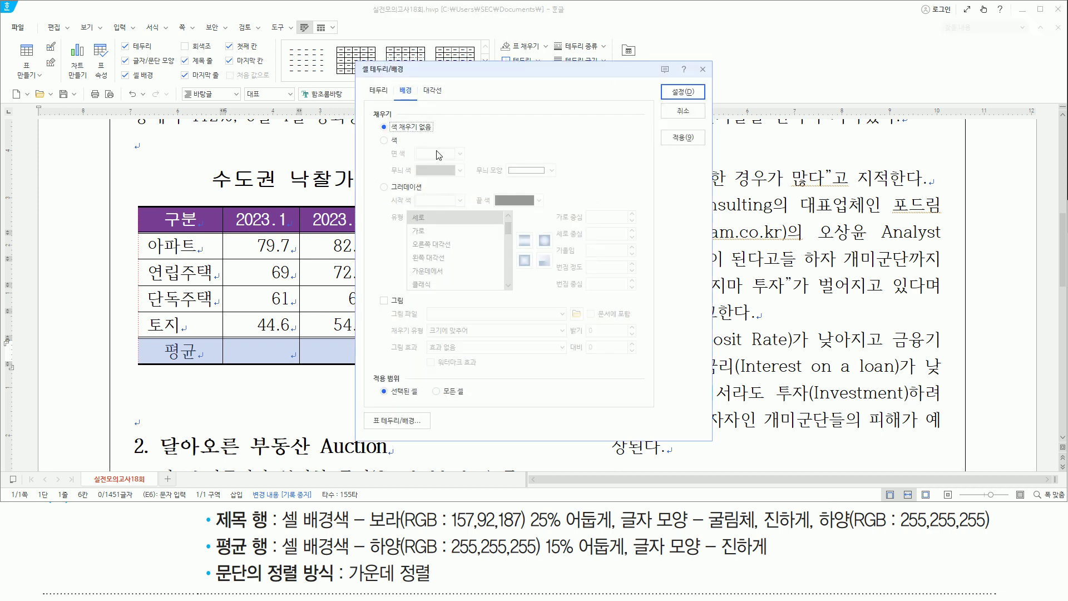
{"action": "left_click", "coordinate": [384, 140]}
{"action": "left_click", "coordinate": [459, 153]}
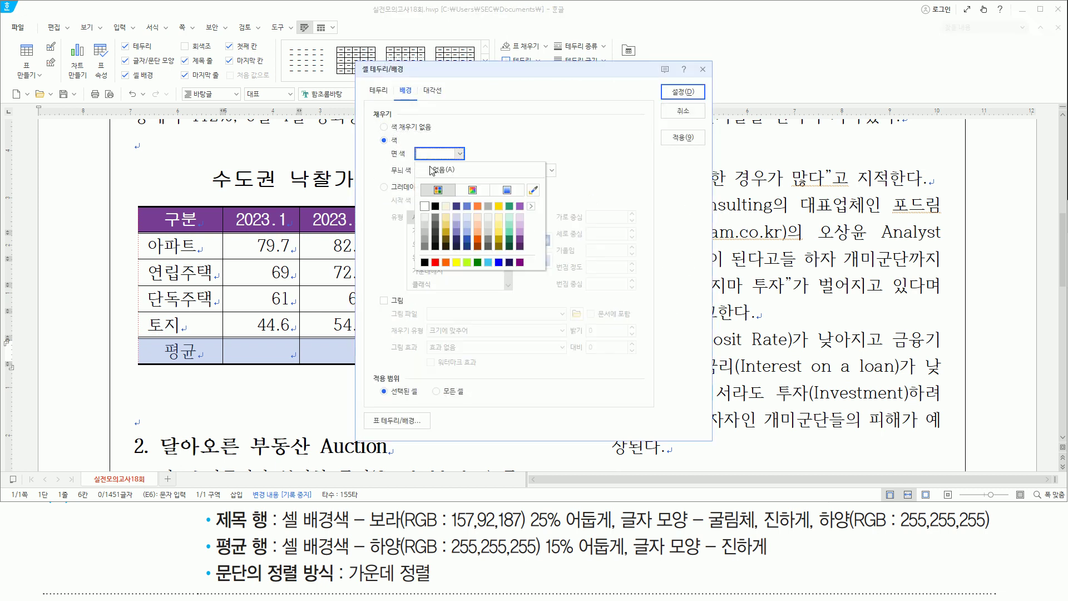
{"action": "left_click", "coordinate": [425, 226]}
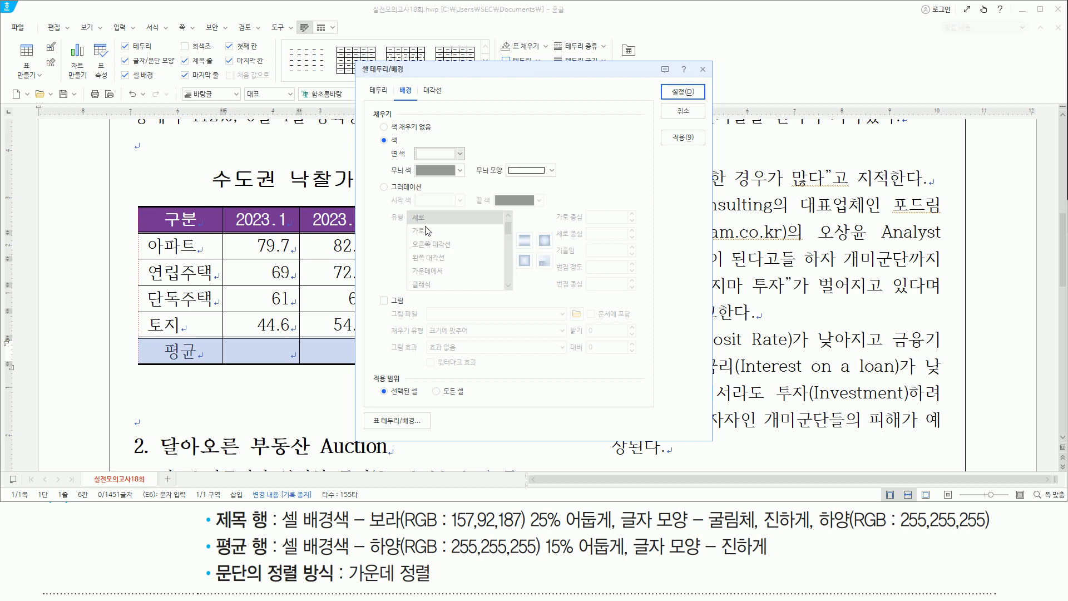
{"action": "left_click", "coordinate": [686, 93]}
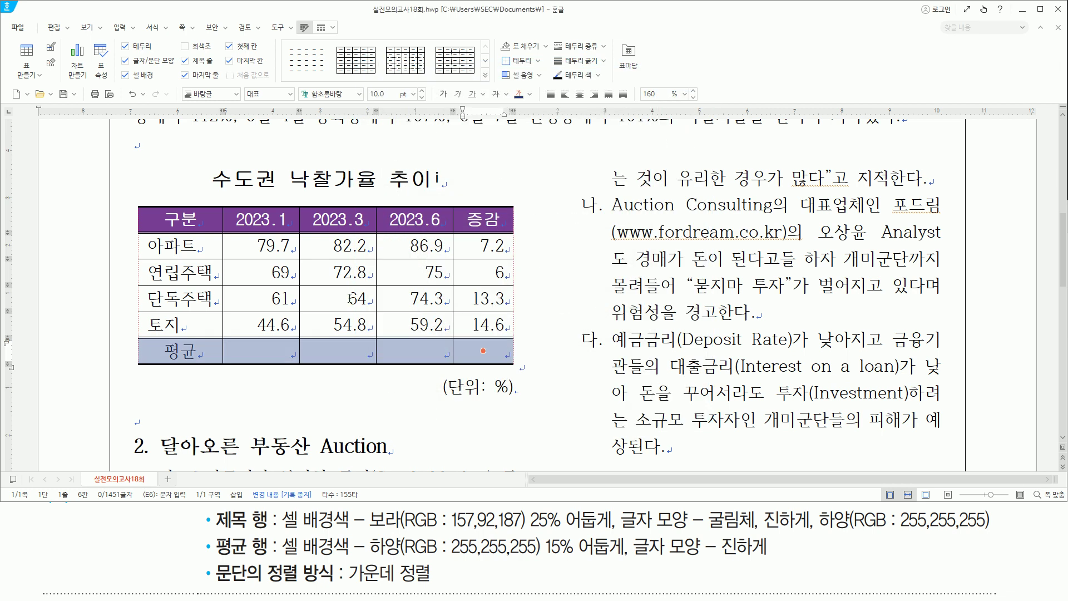
Make the 평균 label bold
{"action": "left_click", "coordinate": [445, 95]}
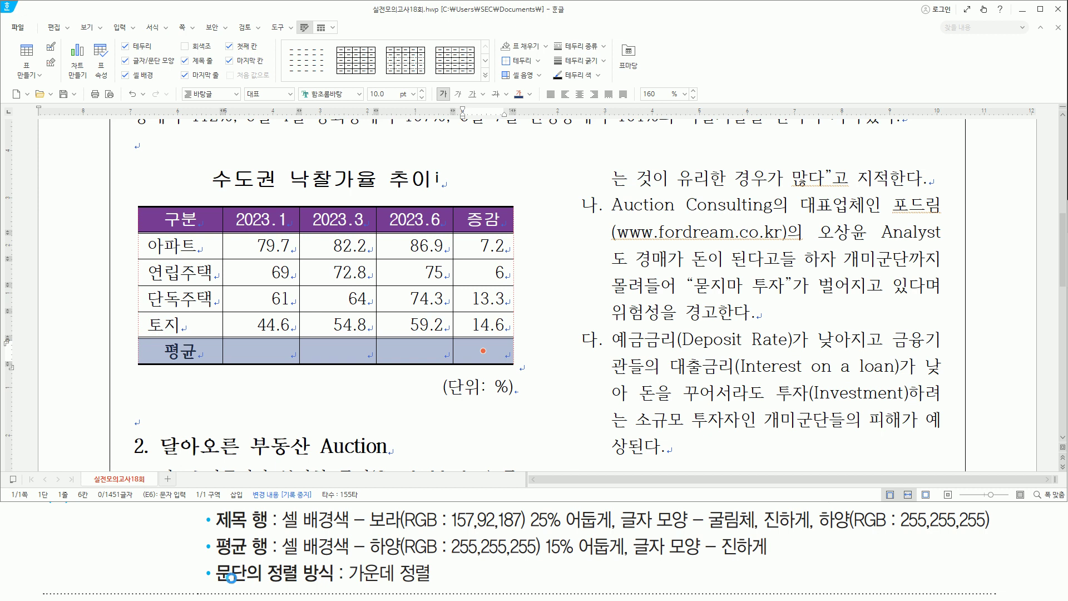
{"action": "mouse_move", "coordinate": [212, 556]}
{"action": "left_mouse_down"}
{"action": "mouse_move", "coordinate": [236, 584]}
{"action": "mouse_move", "coordinate": [427, 585]}
{"action": "left_mouse_up"}
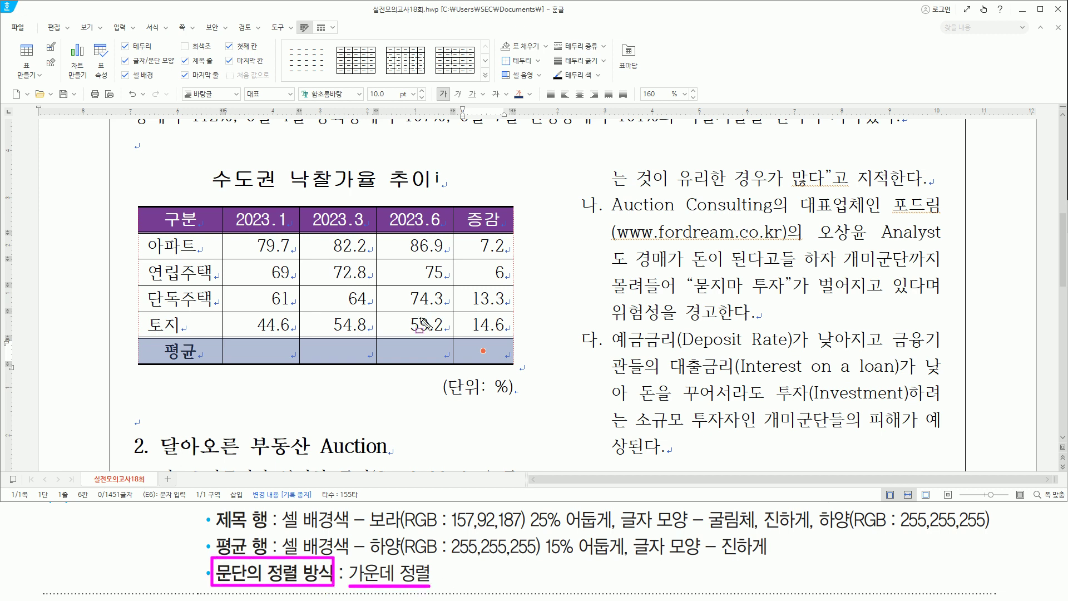
{"action": "mouse_move", "coordinate": [131, 200]}
{"action": "left_mouse_down"}
{"action": "mouse_move", "coordinate": [514, 373]}
{"action": "mouse_move", "coordinate": [520, 406]}
{"action": "left_mouse_up"}
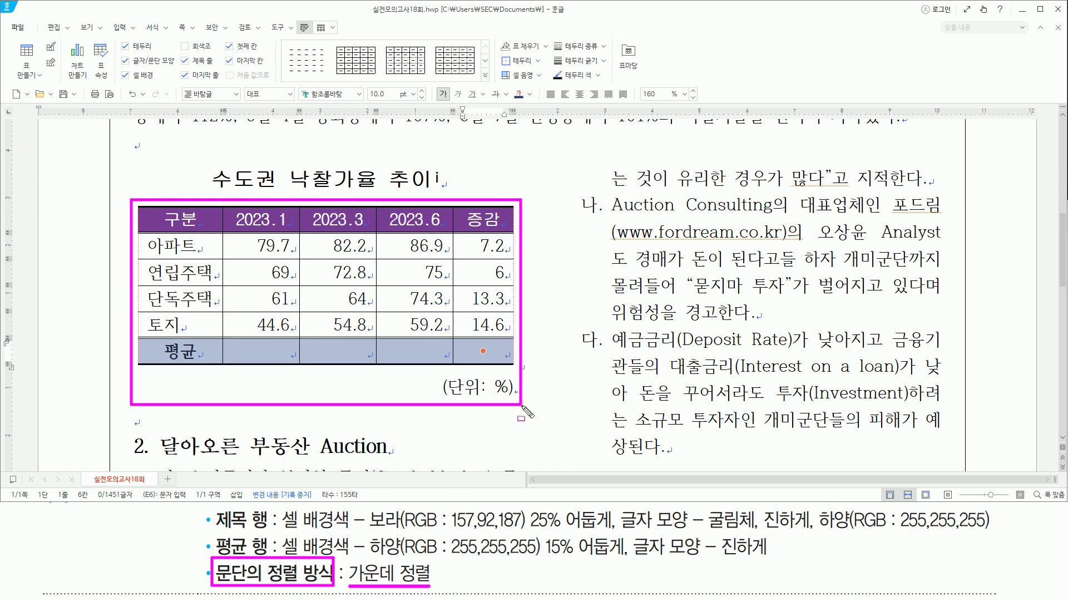
{"action": "left_click_drag", "start_coordinate": [74, 520], "coordinate": [173, 547]}
{"action": "key", "text": "Escape"}
Select the cells from 79.7 down to the 평균 row under 2023.6
{"action": "left_click_drag", "start_coordinate": [246, 519], "coordinate": [310, 546]}
{"action": "left_click_drag", "start_coordinate": [490, 544], "coordinate": [596, 546]}
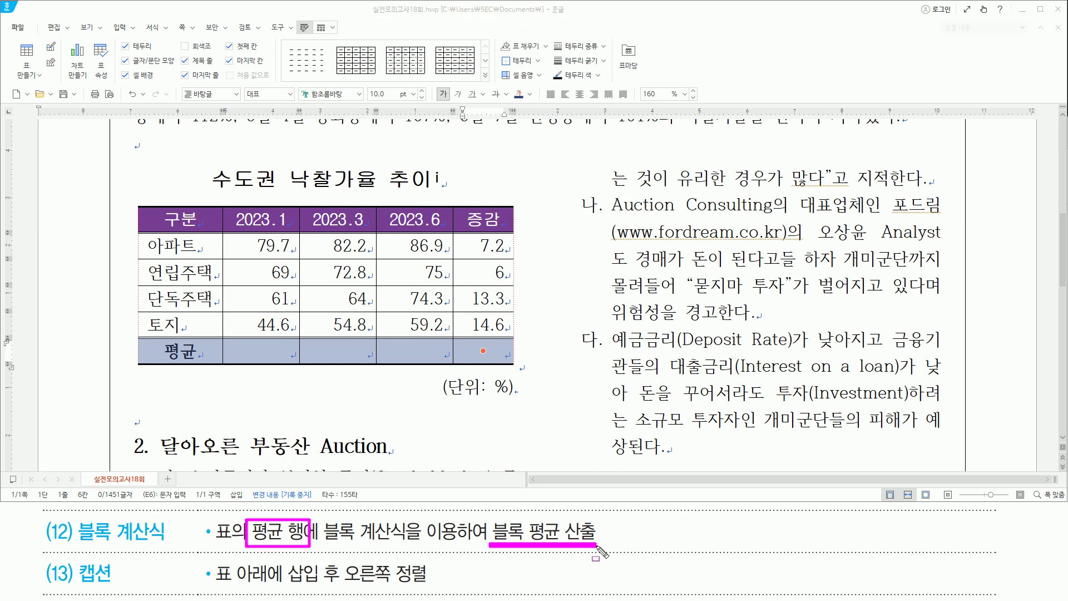
{"action": "key", "text": "Escape"}
{"action": "left_click_drag", "start_coordinate": [266, 257], "coordinate": [415, 350]}
{"action": "left_click_drag", "start_coordinate": [243, 249], "coordinate": [460, 378]}
{"action": "key", "text": "Escape"}
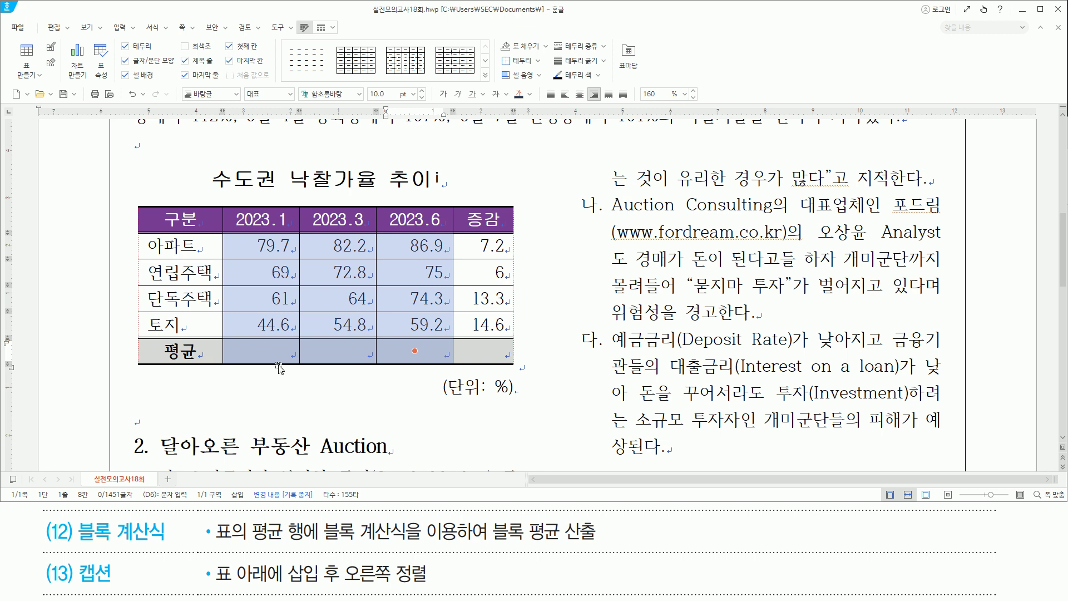
Fill the 평균 row with Block Average (63.58, 68.45, 73.85), then place the cursor below the (단위: %) caption
{"action": "key", "text": "ctrl+shift+a"}
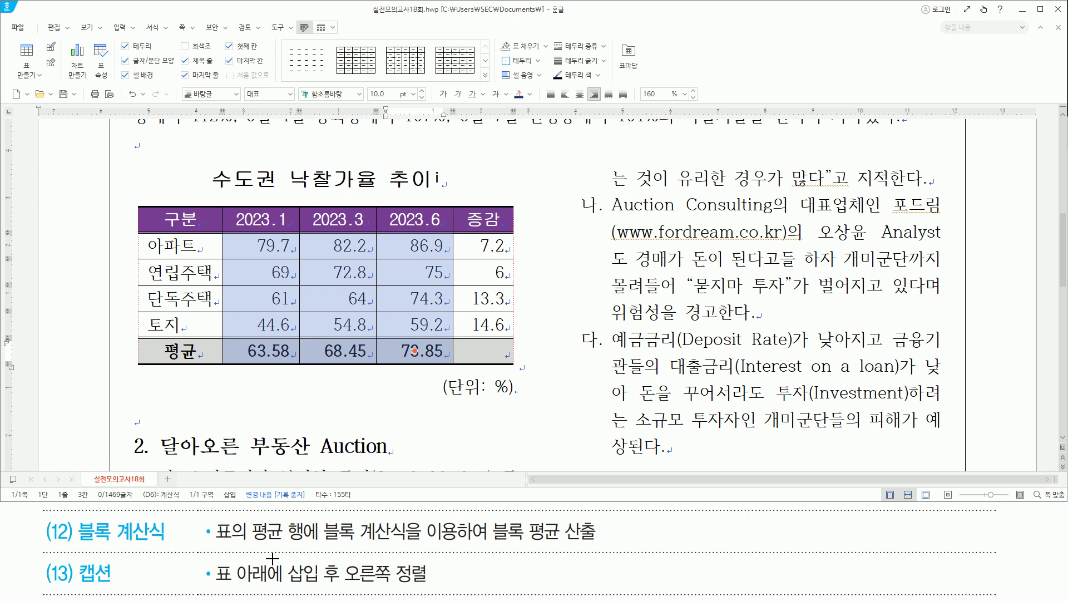
{"action": "left_click_drag", "start_coordinate": [78, 582], "coordinate": [104, 583]}
{"action": "mouse_move", "coordinate": [220, 567]}
{"action": "left_mouse_down"}
{"action": "mouse_move", "coordinate": [239, 585]}
{"action": "mouse_move", "coordinate": [340, 573]}
{"action": "mouse_move", "coordinate": [338, 585]}
{"action": "mouse_move", "coordinate": [428, 584]}
{"action": "left_mouse_up"}
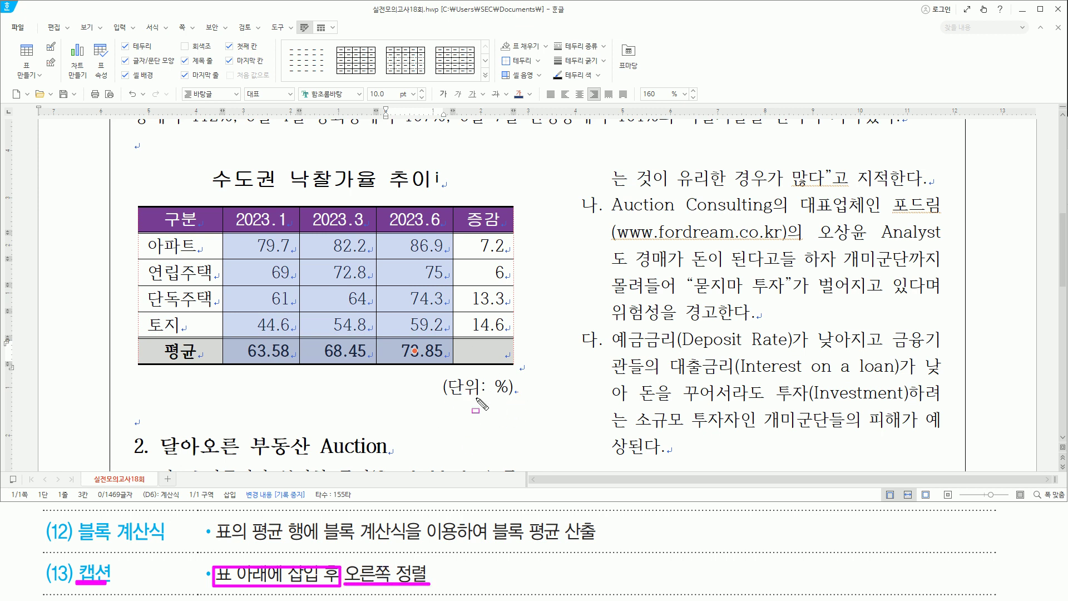
{"action": "left_click_drag", "start_coordinate": [124, 201], "coordinate": [528, 411]}
{"action": "key", "text": "Escape"}
{"action": "left_click", "coordinate": [220, 417]}
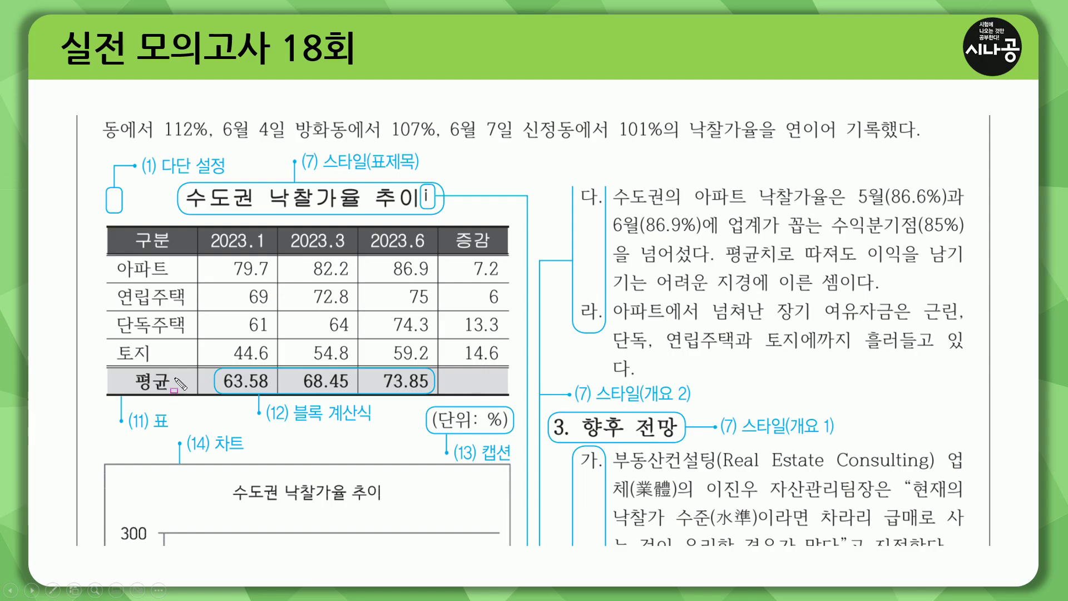
Advance the reference slide to the (14) 차트 page with the stacked column chart example
{"action": "left_click_drag", "start_coordinate": [51, 431], "coordinate": [536, 431]}
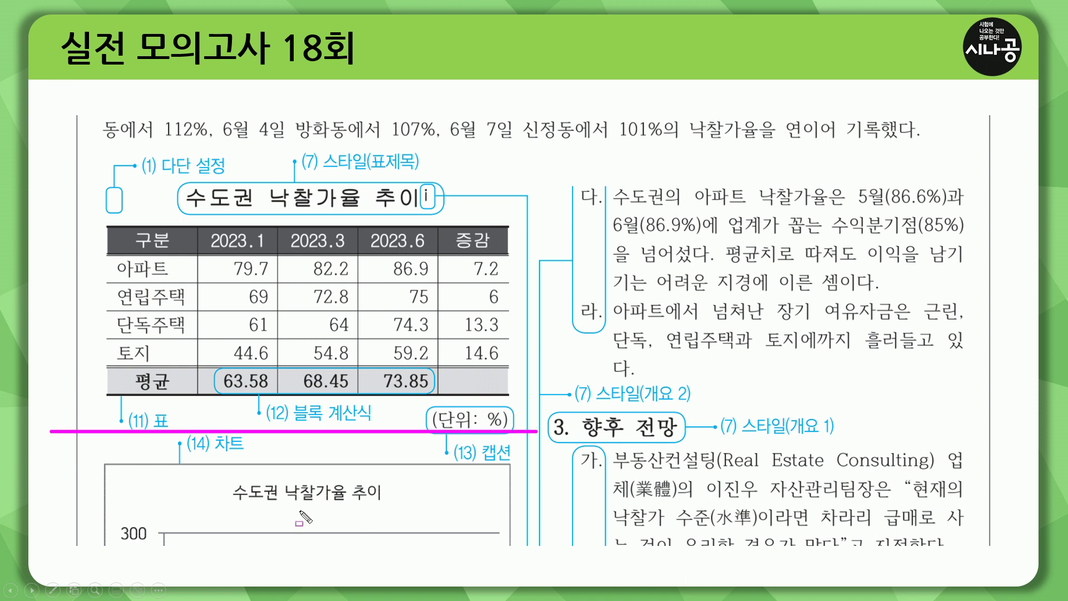
{"action": "key", "text": "Escape"}
{"action": "left_click", "coordinate": [269, 457]}
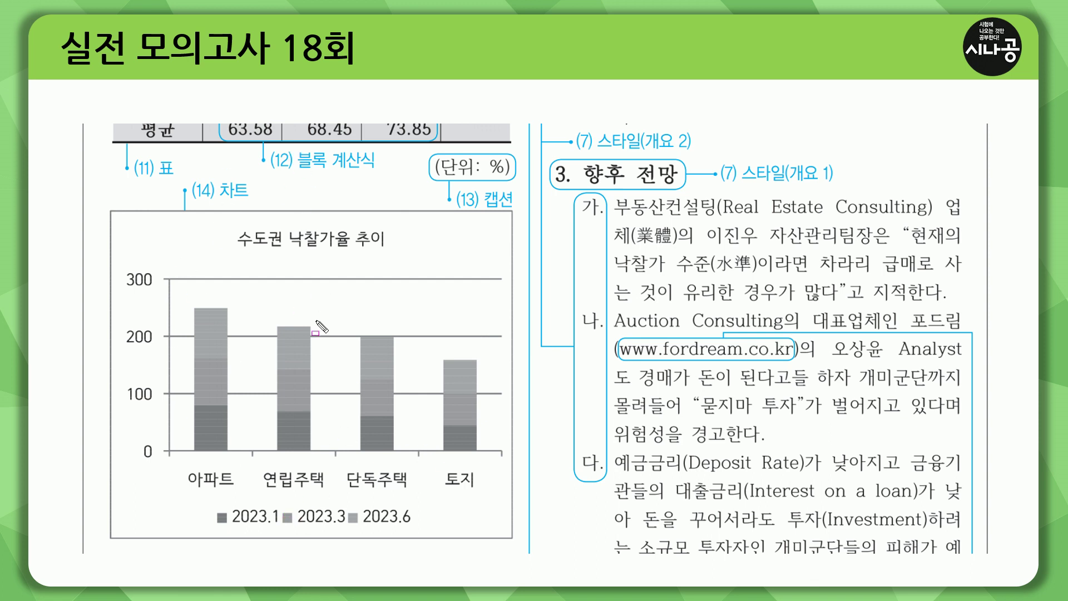
{"action": "mouse_move", "coordinate": [179, 462]}
{"action": "left_mouse_down"}
{"action": "mouse_move", "coordinate": [364, 490]}
{"action": "mouse_move", "coordinate": [488, 489]}
{"action": "left_mouse_up"}
{"action": "left_click_drag", "start_coordinate": [203, 503], "coordinate": [427, 534]}
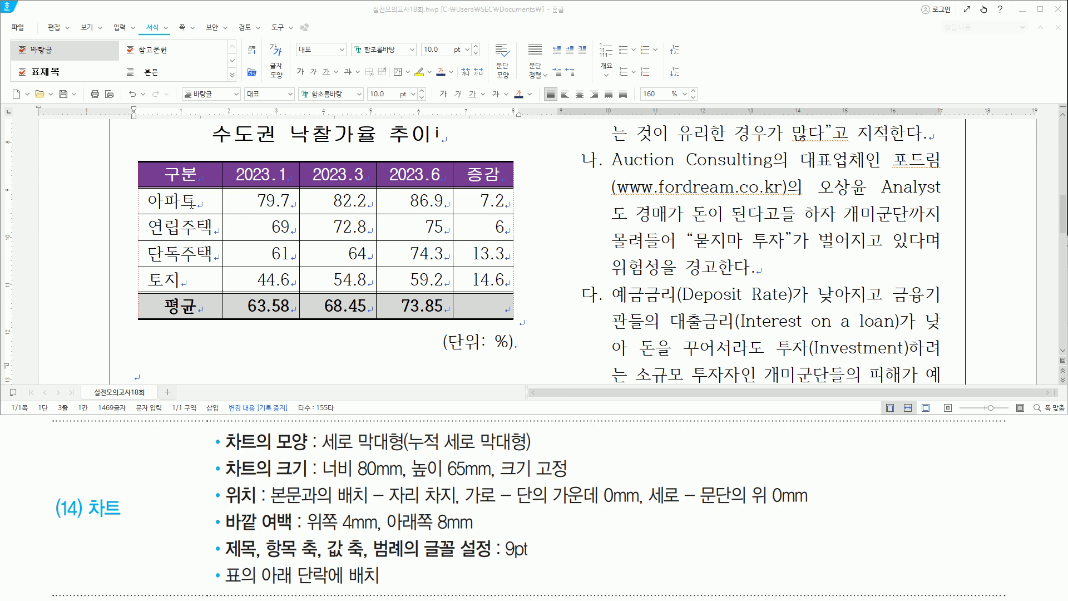
Select the table data from 구분 through 59.2 and create a chart from it
{"action": "mouse_move", "coordinate": [146, 163]}
{"action": "left_mouse_down"}
{"action": "mouse_move", "coordinate": [149, 233]}
{"action": "mouse_move", "coordinate": [215, 245]}
{"action": "mouse_move", "coordinate": [216, 164]}
{"action": "mouse_move", "coordinate": [423, 212]}
{"action": "mouse_move", "coordinate": [449, 252]}
{"action": "mouse_move", "coordinate": [449, 292]}
{"action": "left_mouse_up"}
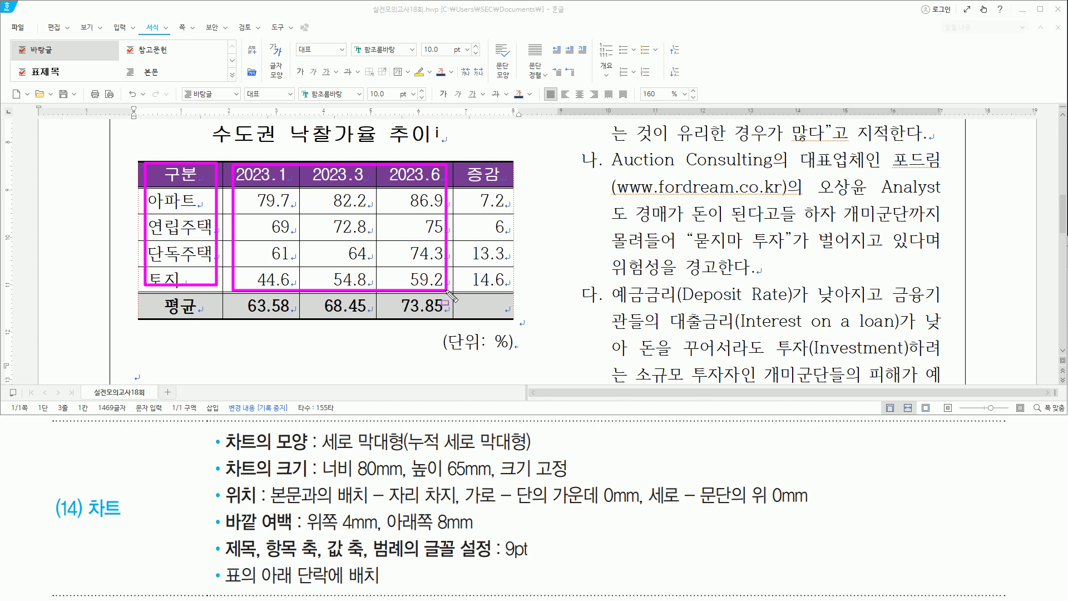
{"action": "key", "text": "Escape"}
{"action": "left_click_drag", "start_coordinate": [198, 177], "coordinate": [415, 277]}
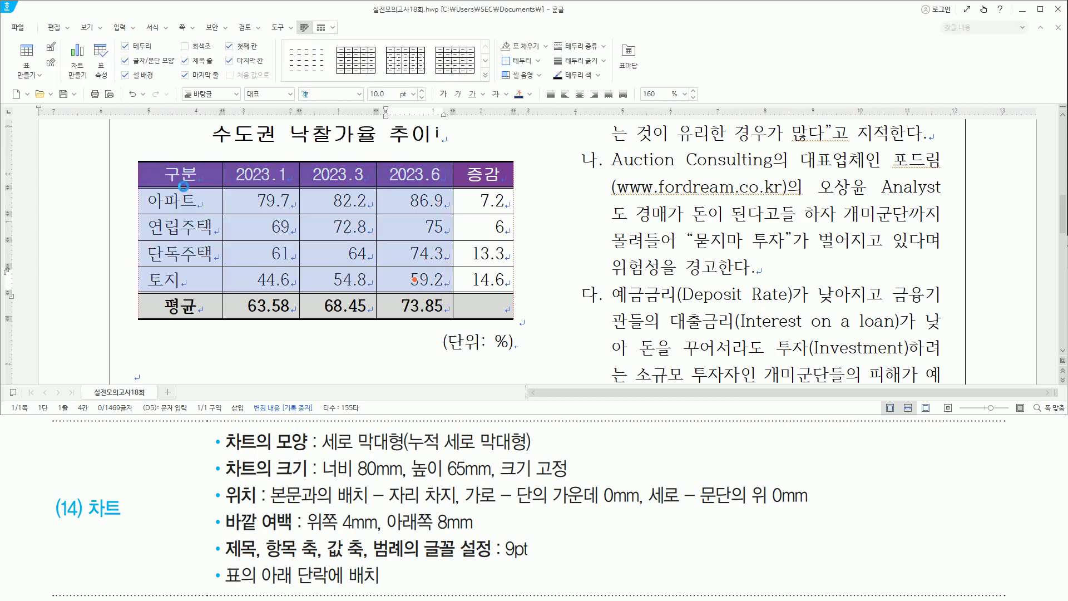
{"action": "left_click_drag", "start_coordinate": [155, 167], "coordinate": [438, 283]}
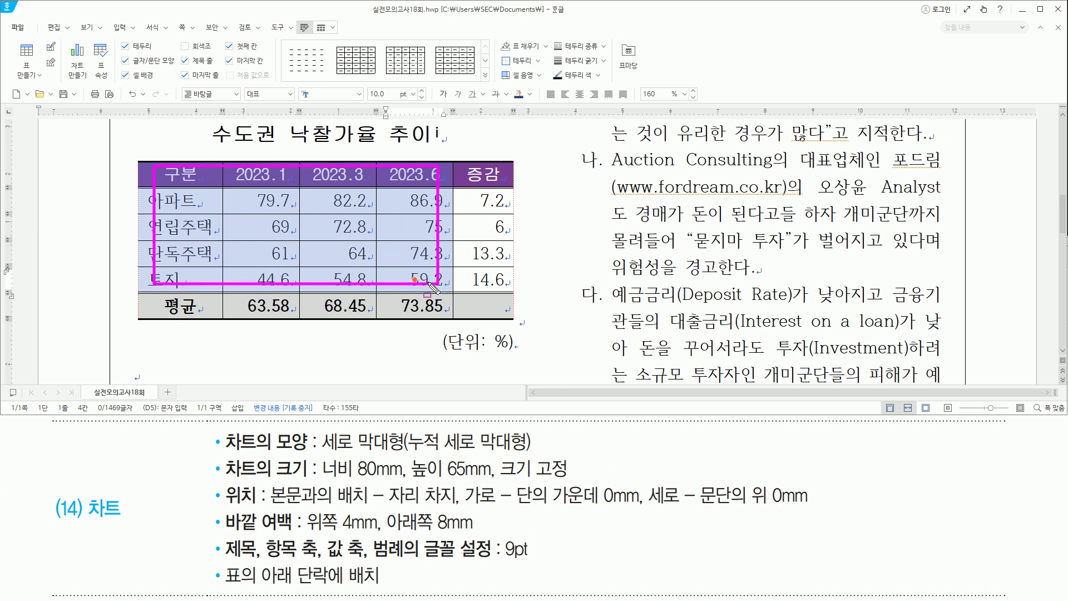
{"action": "left_click_drag", "start_coordinate": [63, 42], "coordinate": [89, 86]}
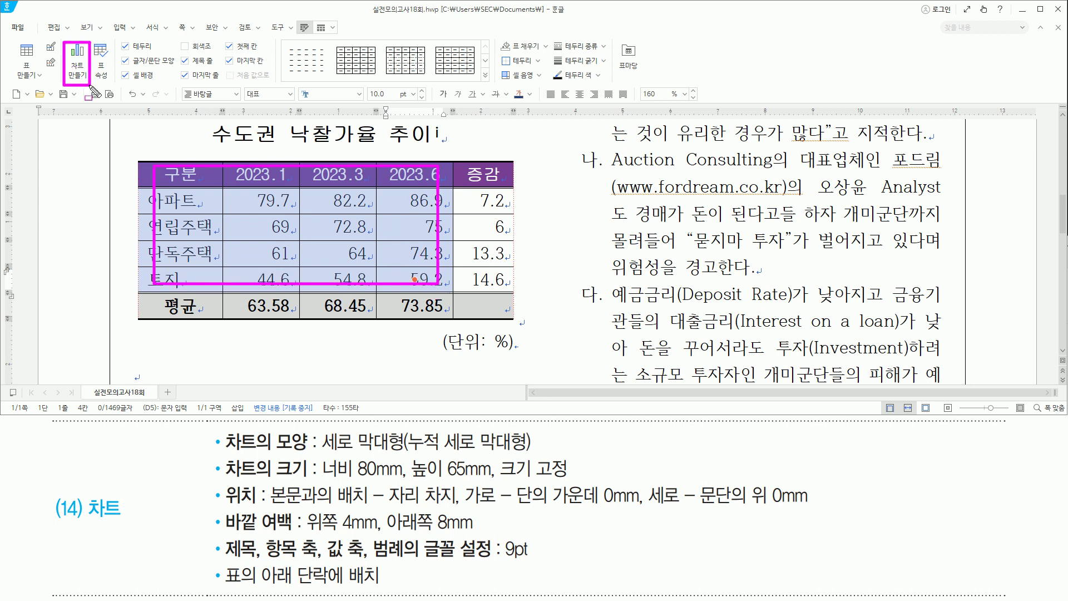
{"action": "key", "text": "Escape"}
{"action": "left_click", "coordinate": [84, 72]}
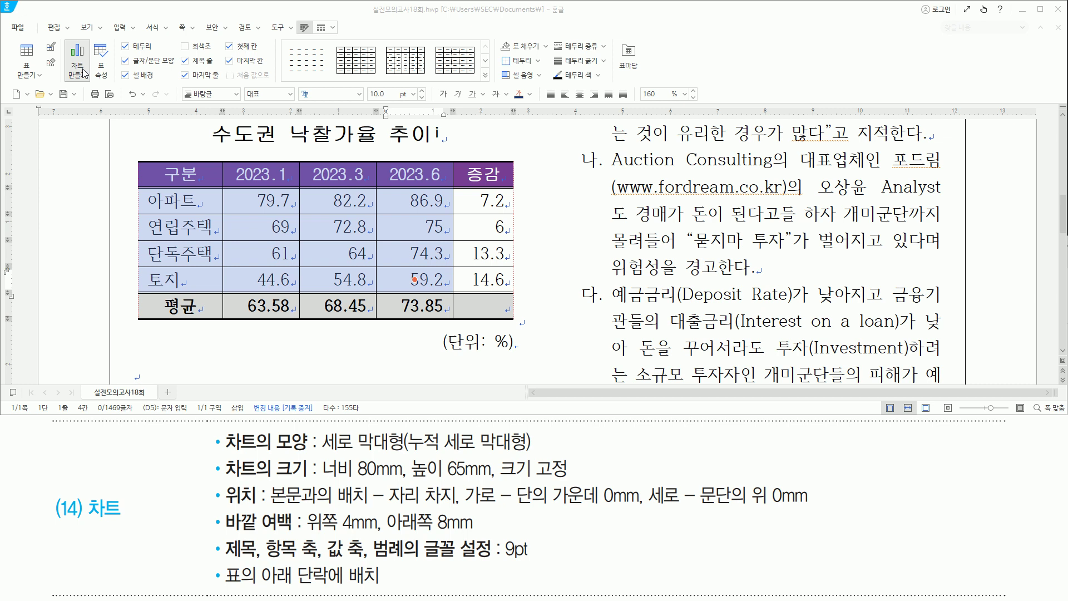
Close the Chart Data Edit dialog and bring the new column chart below the table into view
{"action": "mouse_move", "coordinate": [402, 147]}
{"action": "left_mouse_down"}
{"action": "mouse_move", "coordinate": [660, 201]}
{"action": "mouse_move", "coordinate": [679, 272]}
{"action": "mouse_move", "coordinate": [678, 258]}
{"action": "left_mouse_up"}
{"action": "left_click_drag", "start_coordinate": [653, 145], "coordinate": [670, 166]}
{"action": "key", "text": "Escape"}
{"action": "left_click", "coordinate": [660, 154]}
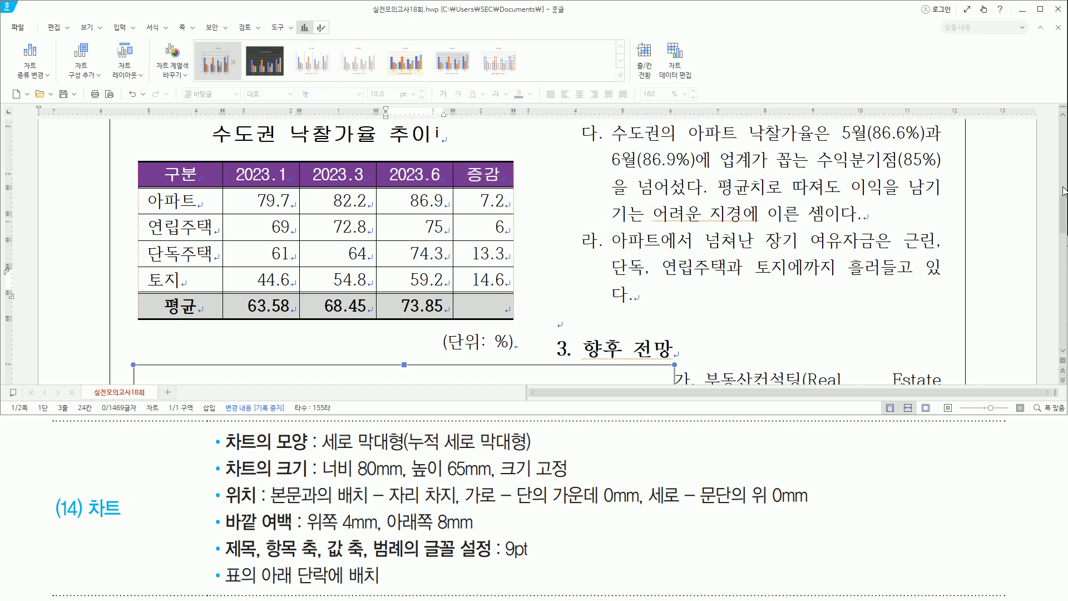
{"action": "left_click_drag", "start_coordinate": [1064, 173], "coordinate": [1065, 194]}
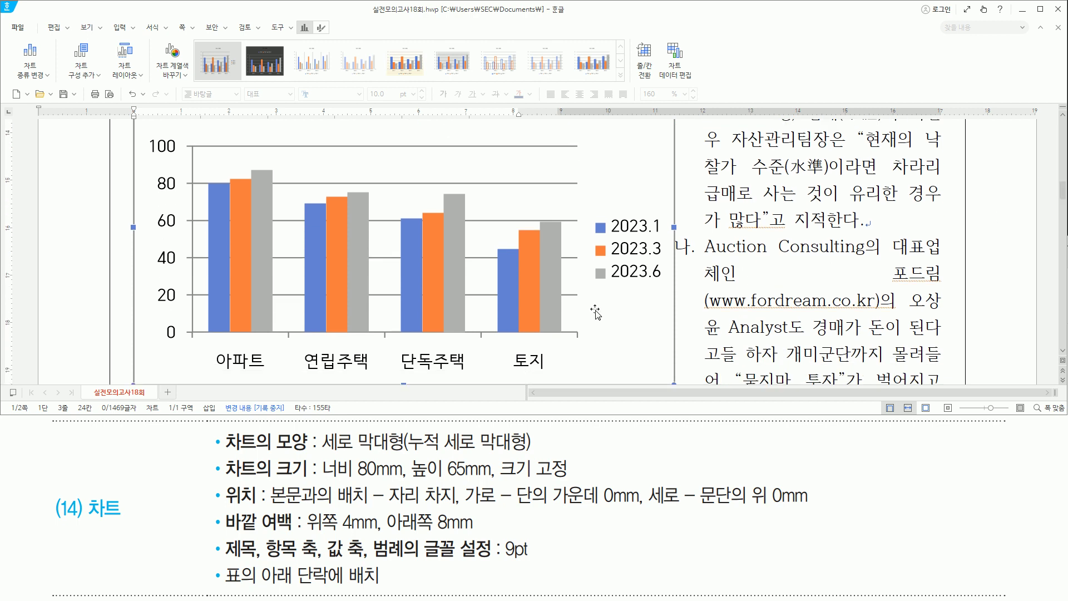
{"action": "left_click_drag", "start_coordinate": [217, 452], "coordinate": [310, 453]}
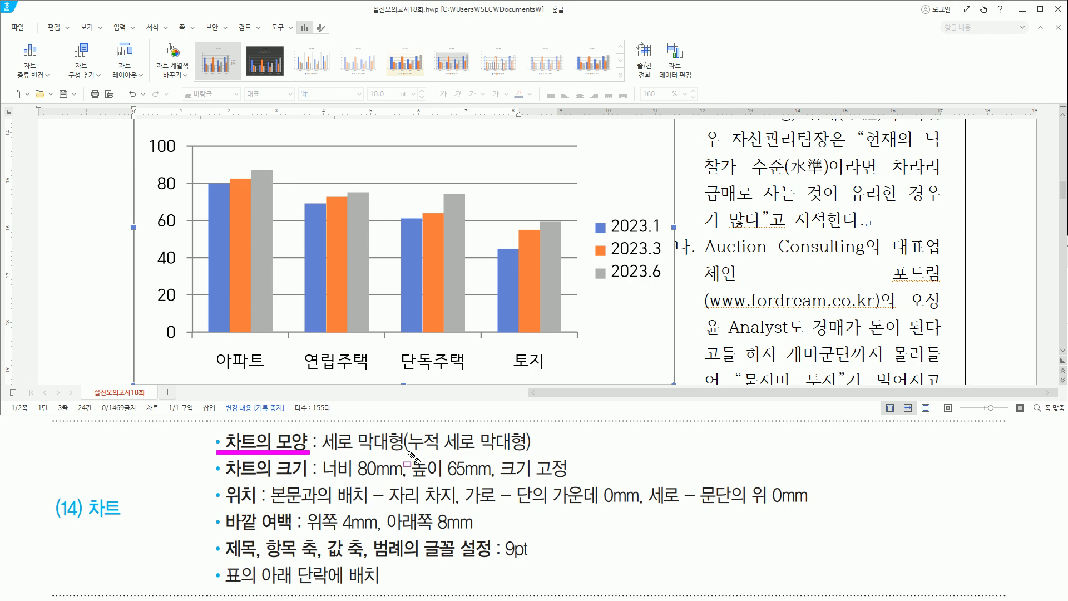
{"action": "left_click_drag", "start_coordinate": [408, 451], "coordinate": [532, 449]}
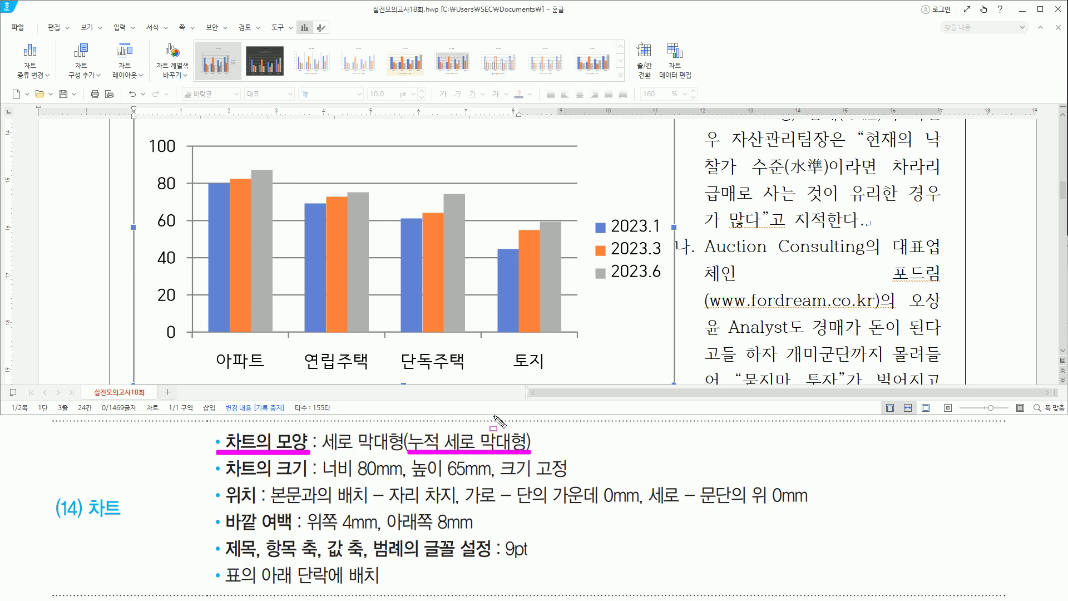
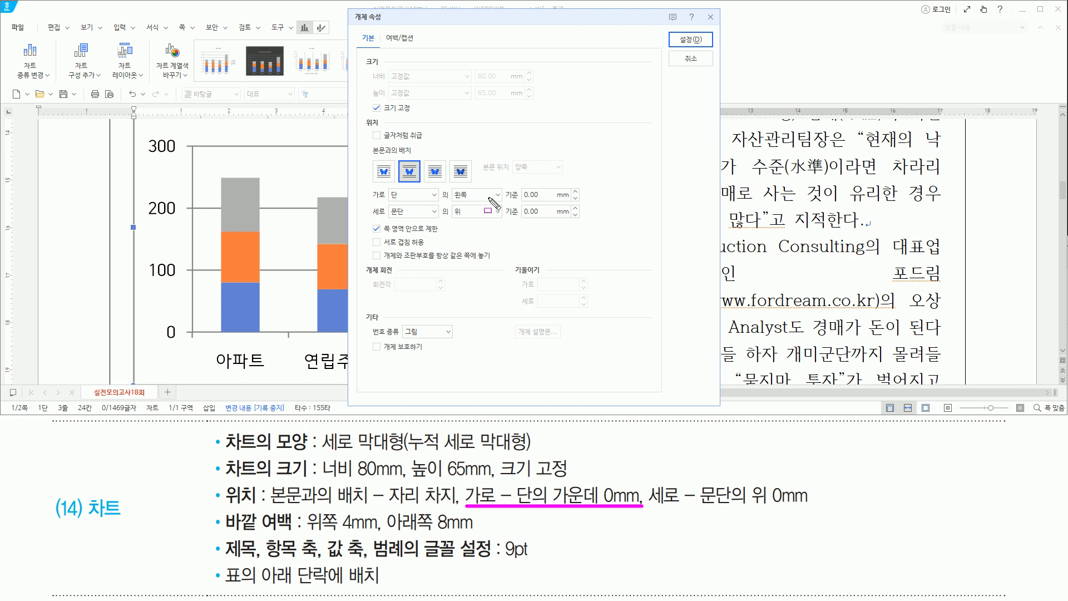
Position the chart horizontally at column centre 0.00 mm and vertically at paragraph top 0.00 mm
{"action": "left_click_drag", "start_coordinate": [385, 202], "coordinate": [506, 203]}
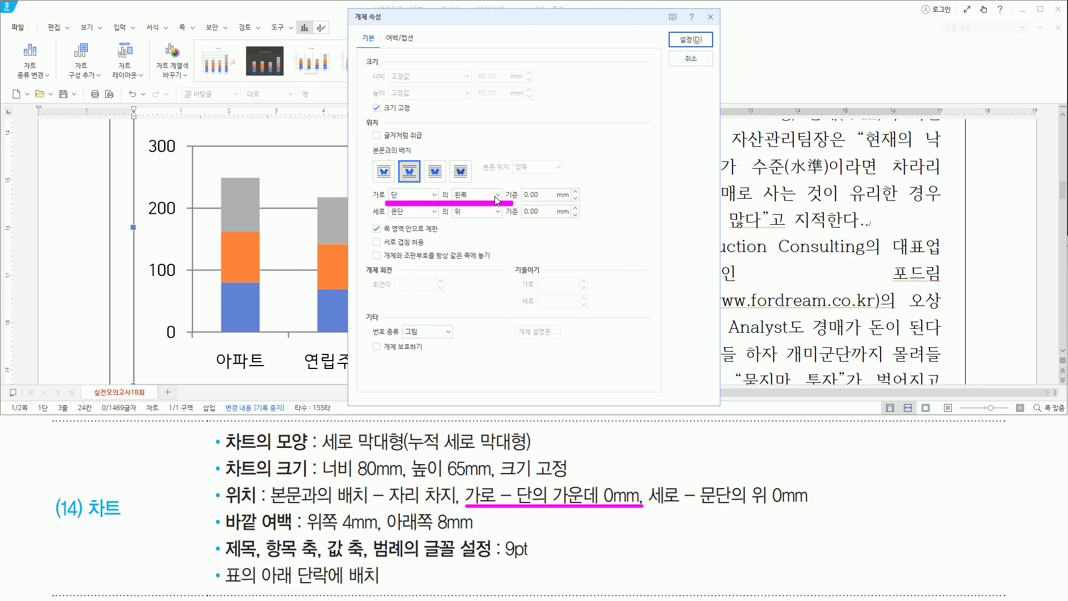
{"action": "left_click", "coordinate": [497, 195]}
{"action": "left_click", "coordinate": [473, 218]}
{"action": "left_click_drag", "start_coordinate": [385, 203], "coordinate": [580, 203]}
{"action": "left_click_drag", "start_coordinate": [643, 508], "coordinate": [822, 508]}
{"action": "left_click_drag", "start_coordinate": [385, 217], "coordinate": [581, 217]}
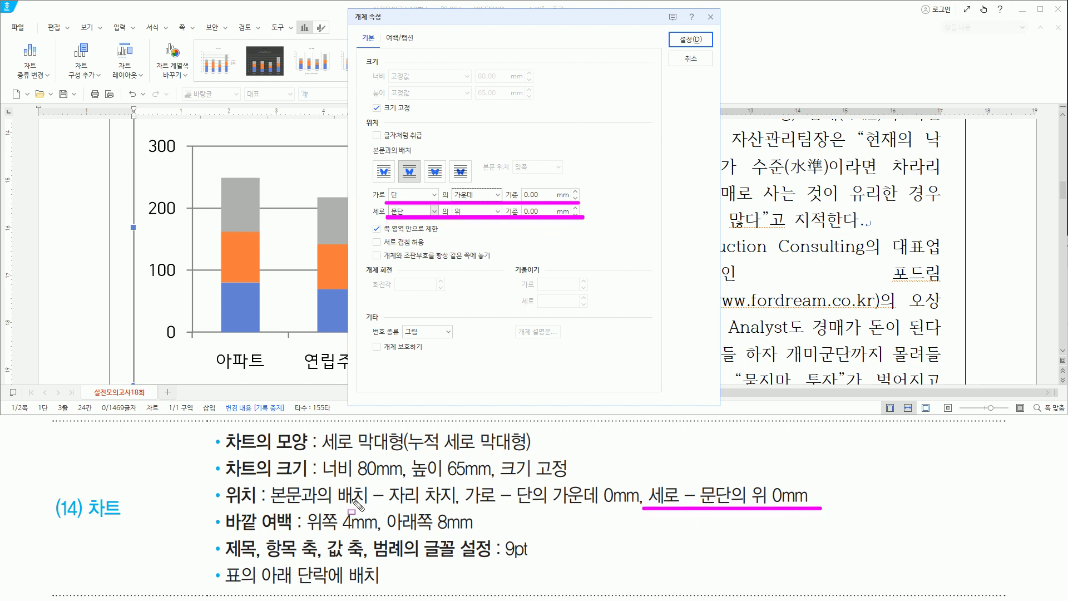
{"action": "left_click_drag", "start_coordinate": [223, 504], "coordinate": [295, 533]}
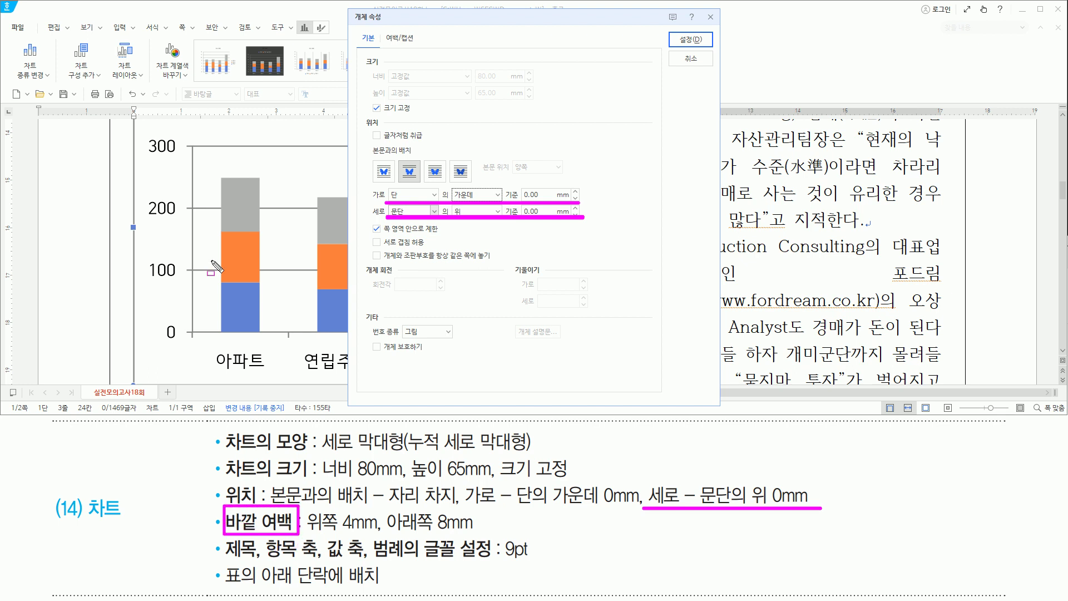
{"action": "left_click_drag", "start_coordinate": [381, 28], "coordinate": [428, 49]}
Give the chart outer margins of 4 mm top and 8 mm bottom, then apply with 설정
{"action": "key", "text": "Escape"}
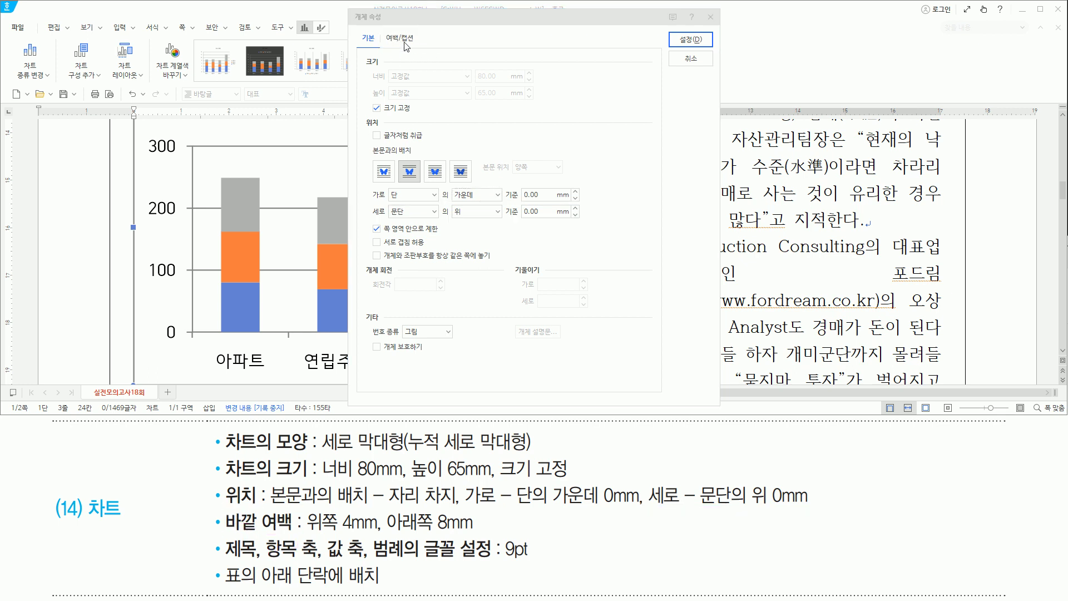
{"action": "left_click", "coordinate": [407, 39]}
{"action": "left_click_drag", "start_coordinate": [305, 533], "coordinate": [479, 533]}
{"action": "key", "text": "Escape"}
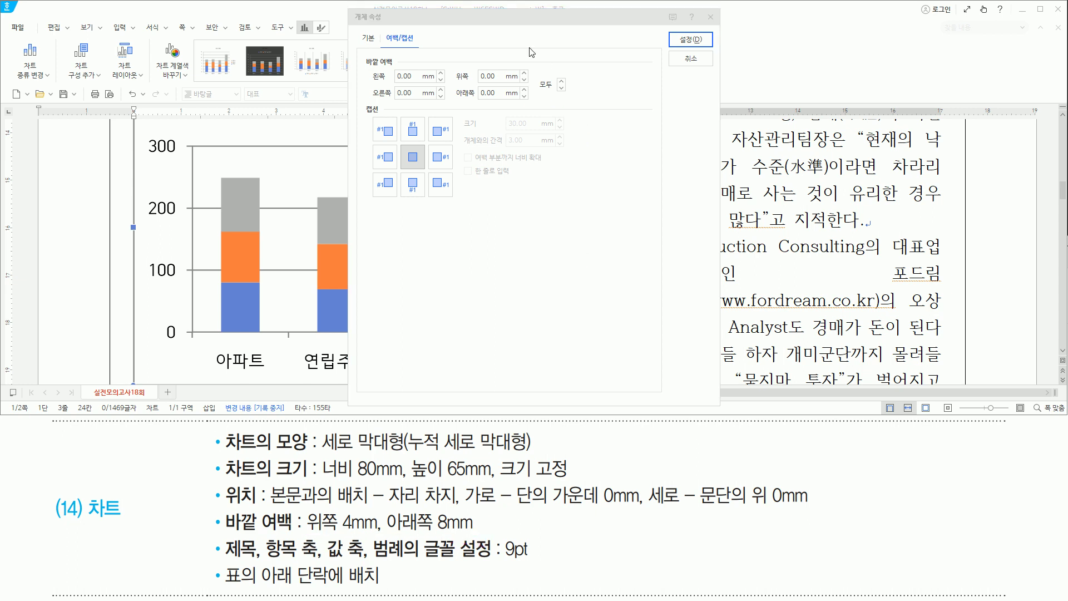
{"action": "left_click", "coordinate": [490, 77]}
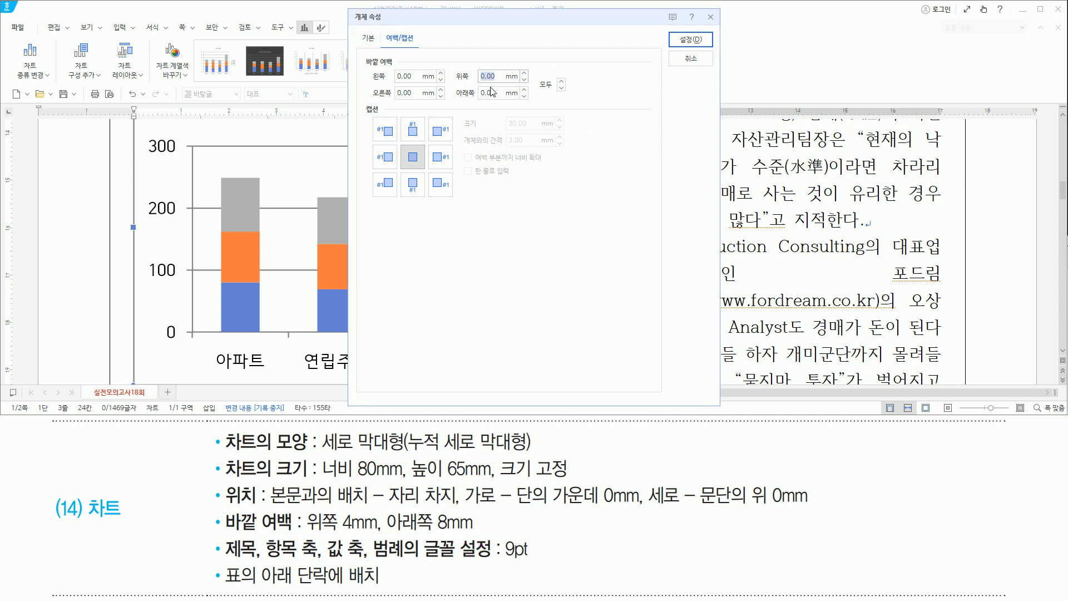
{"action": "type", "text": "4"}
{"action": "key", "text": "Tab"}
{"action": "type", "text": "8"}
{"action": "mouse_move", "coordinate": [451, 64]}
{"action": "left_mouse_down"}
{"action": "mouse_move", "coordinate": [470, 95]}
{"action": "mouse_move", "coordinate": [519, 104]}
{"action": "left_mouse_up"}
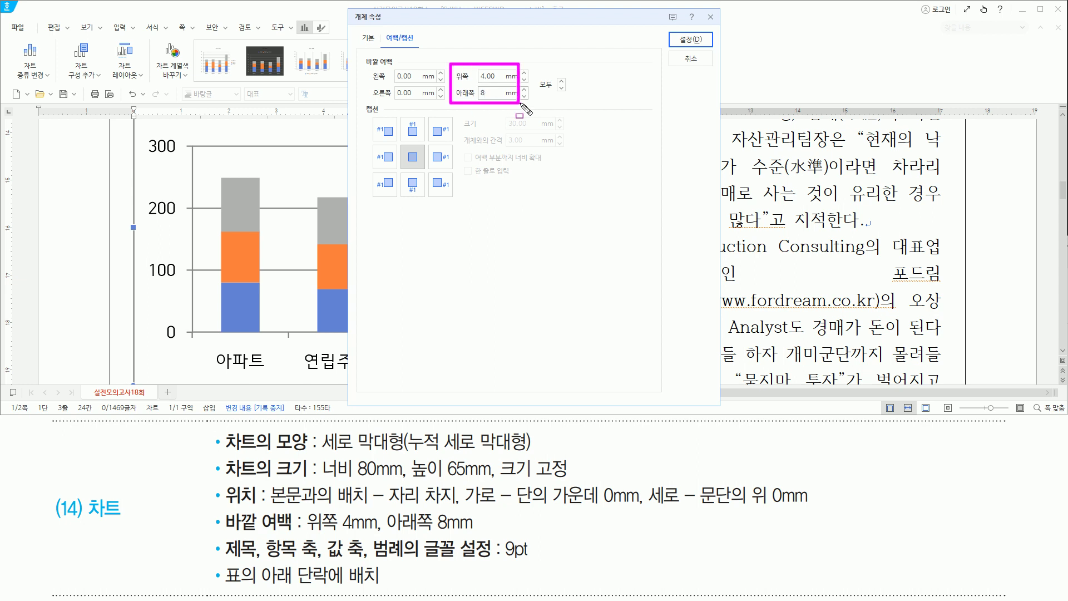
{"action": "left_click_drag", "start_coordinate": [675, 29], "coordinate": [706, 50]}
{"action": "left_click", "coordinate": [690, 39]}
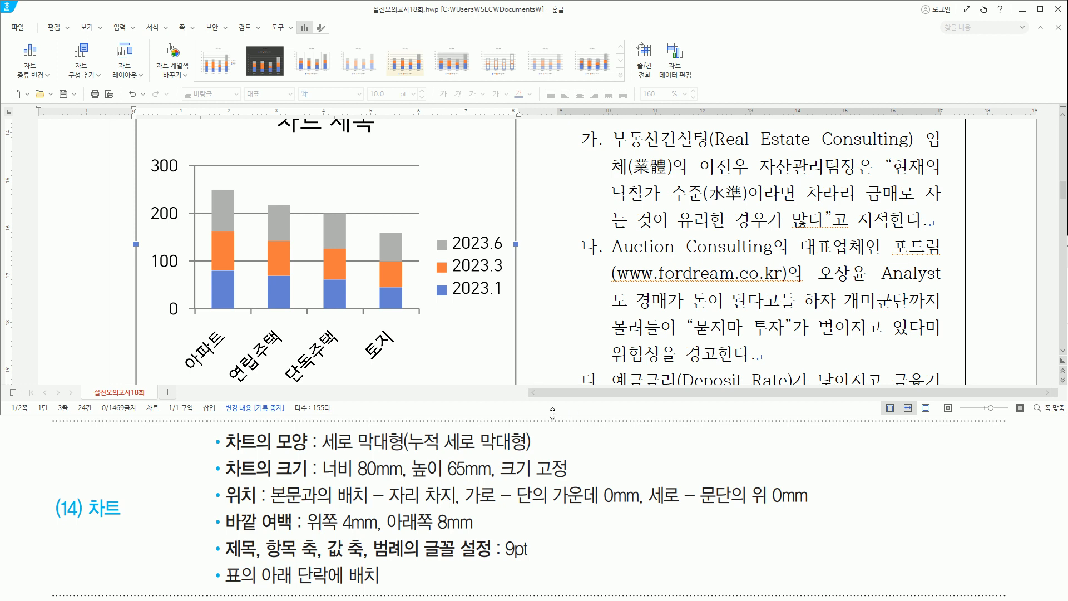
Enlarge the document view so the whole chart is visible
{"action": "left_click_drag", "start_coordinate": [553, 413], "coordinate": [552, 533]}
{"action": "left_click_drag", "start_coordinate": [222, 557], "coordinate": [401, 559]}
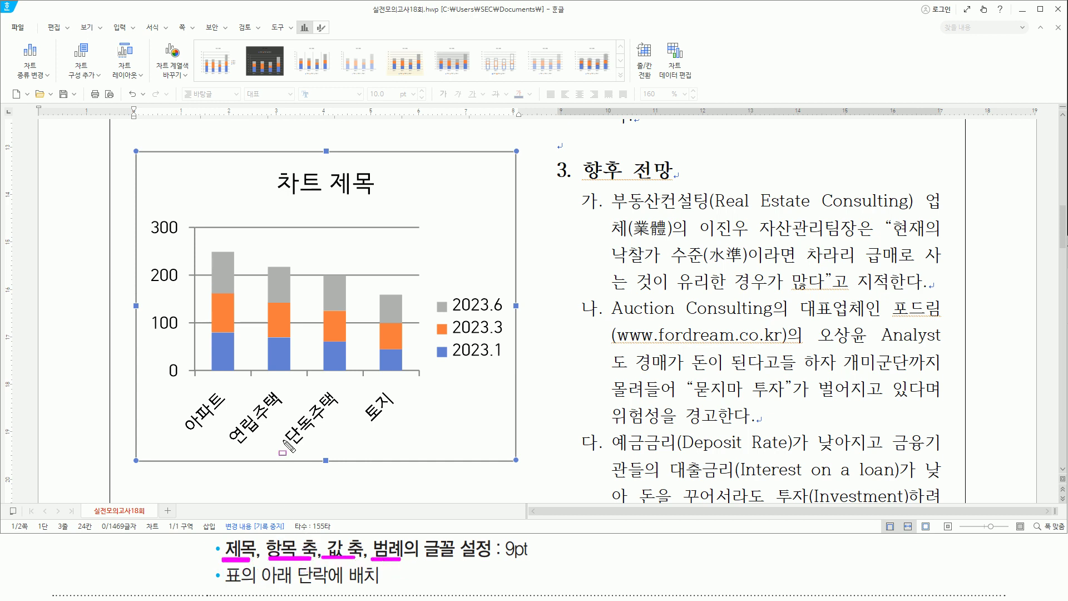
{"action": "left_click_drag", "start_coordinate": [273, 173], "coordinate": [379, 192]}
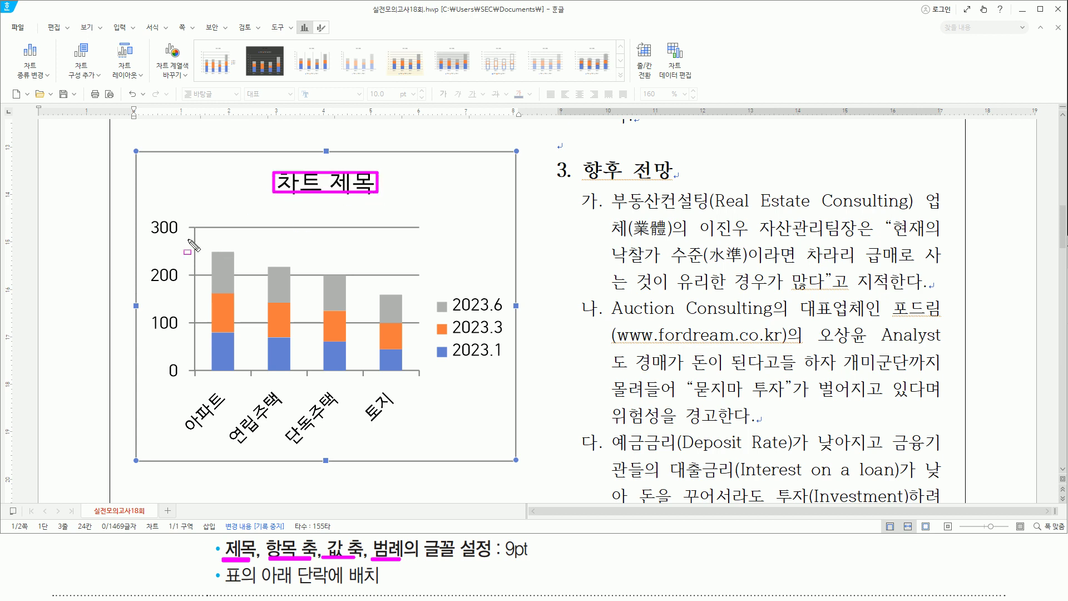
{"action": "left_click_drag", "start_coordinate": [185, 394], "coordinate": [383, 434]}
{"action": "left_click_drag", "start_coordinate": [147, 214], "coordinate": [188, 388]}
{"action": "left_click_drag", "start_coordinate": [435, 290], "coordinate": [511, 365]}
{"action": "mouse_move", "coordinate": [500, 560]}
{"action": "left_mouse_down"}
{"action": "mouse_move", "coordinate": [546, 561]}
{"action": "mouse_move", "coordinate": [532, 563]}
{"action": "left_mouse_up"}
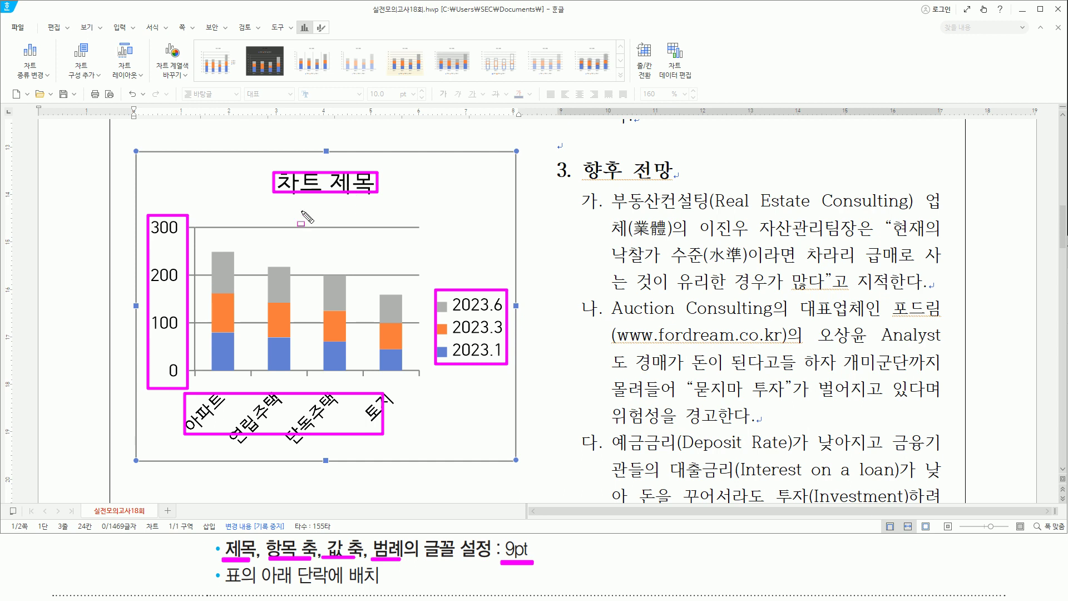
{"action": "key", "text": "Escape"}
Edit the chart title to read '수도권 낙찰가율 추이' at 9 pt
{"action": "left_click", "coordinate": [305, 186]}
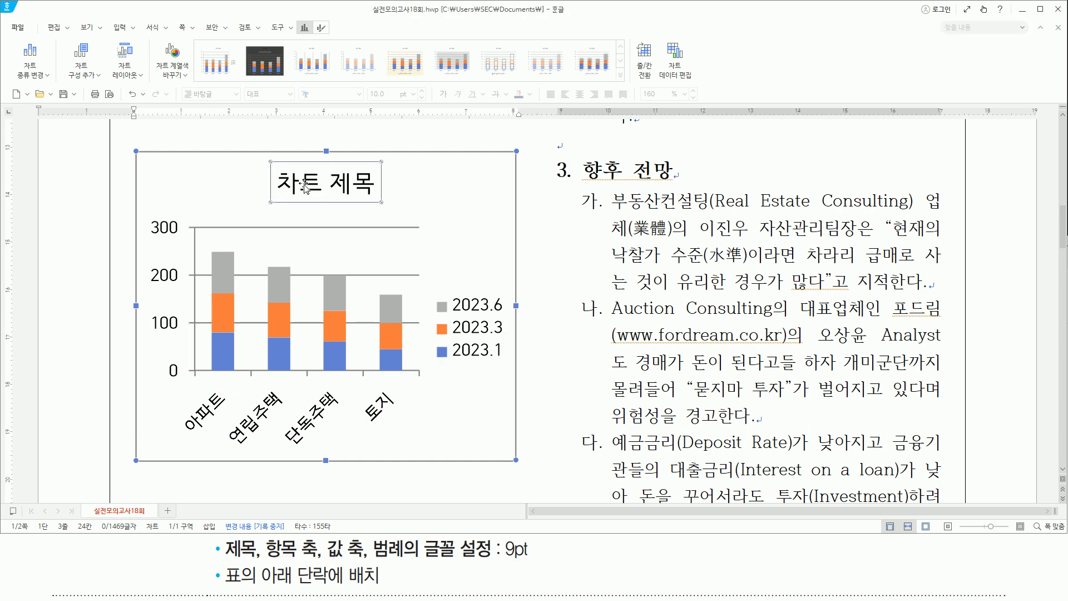
{"action": "right_click", "coordinate": [305, 186]}
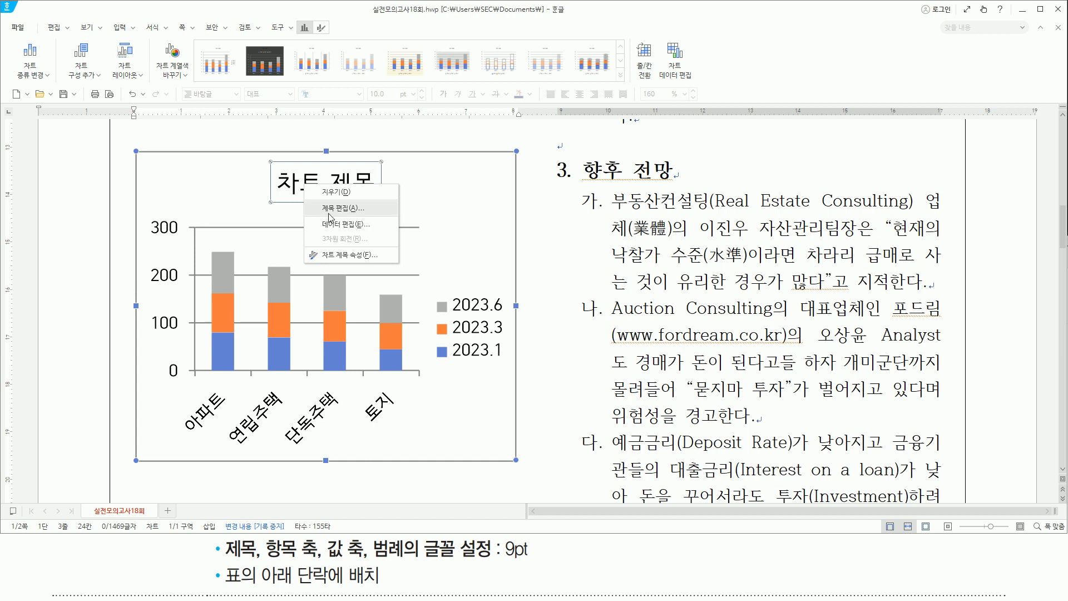
{"action": "left_click", "coordinate": [328, 214]}
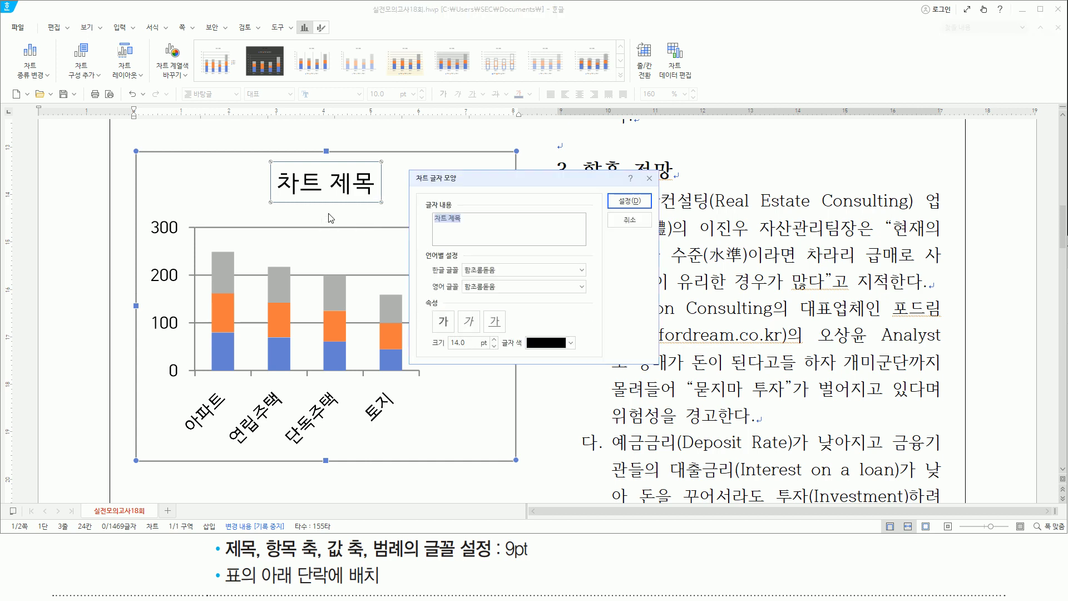
{"action": "type", "text": "주"}
{"action": "key", "text": "ctrl+2"}
{"action": "left_click_drag", "start_coordinate": [425, 359], "coordinate": [490, 358]}
{"action": "key", "text": "Escape"}
{"action": "left_click", "coordinate": [494, 346]}
{"action": "left_click", "coordinate": [494, 346]}
{"action": "left_click", "coordinate": [494, 346]}
{"action": "key", "text": "ctrl+2"}
{"action": "left_click_drag", "start_coordinate": [422, 352], "coordinate": [495, 351]}
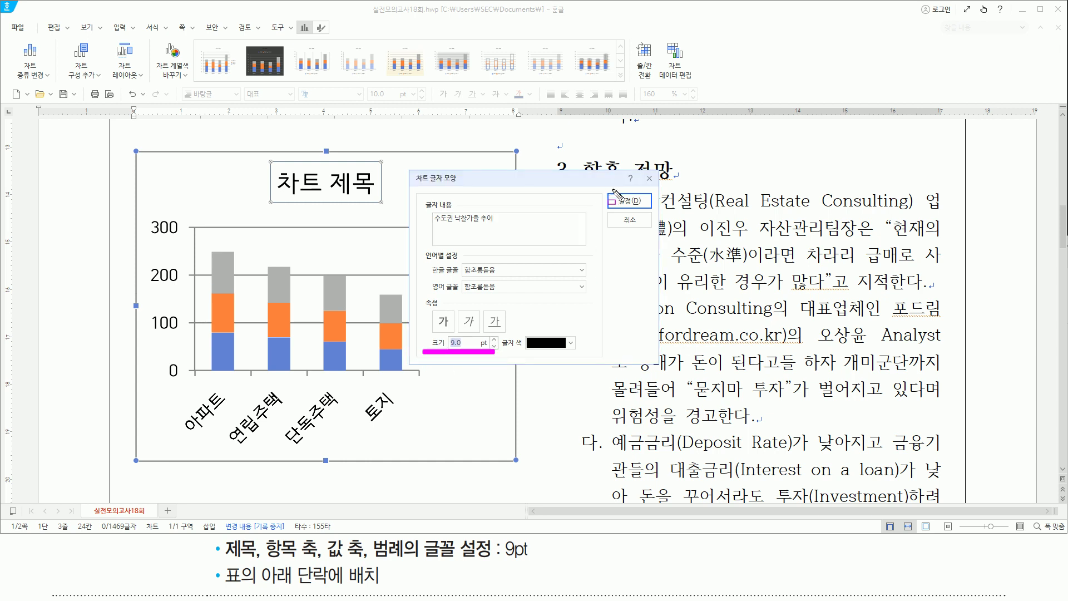
{"action": "key", "text": "Escape"}
{"action": "left_click", "coordinate": [630, 200]}
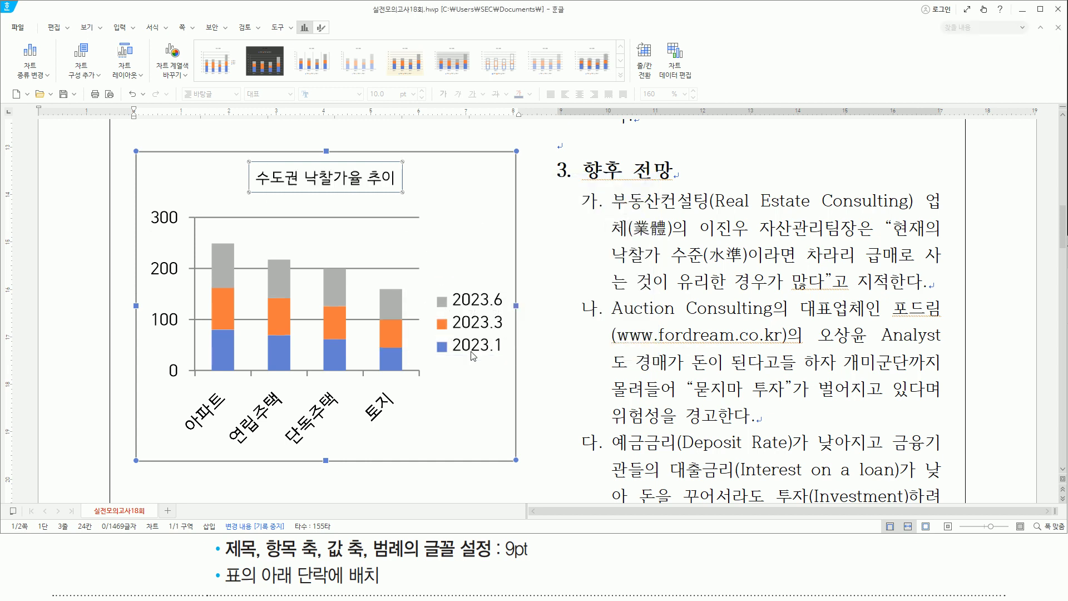
{"action": "left_click", "coordinate": [172, 220]}
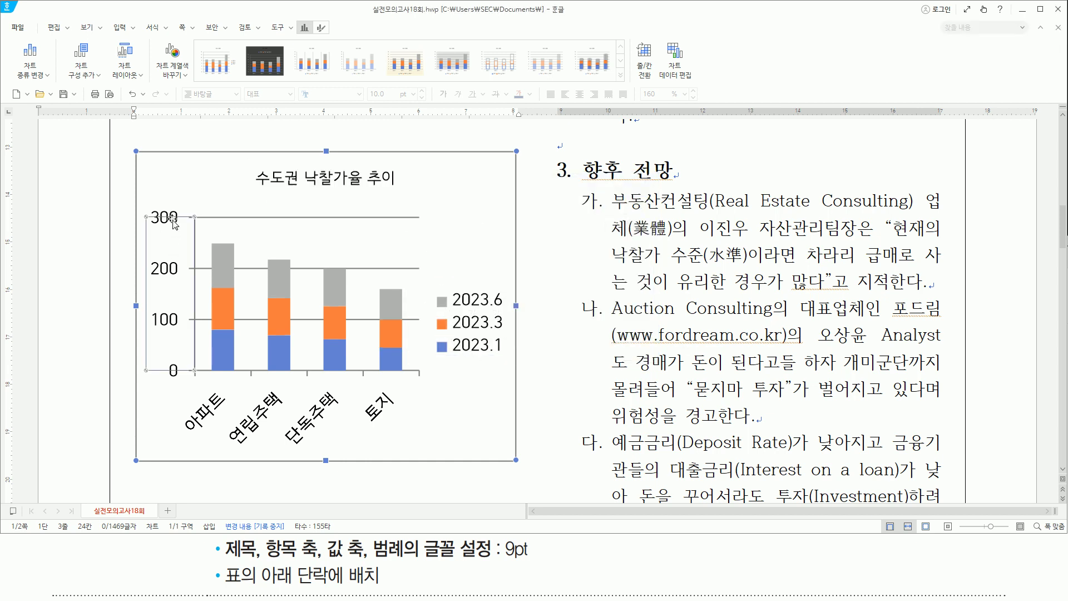
Set the value axis label font size to 9 pt
{"action": "right_click", "coordinate": [174, 228]}
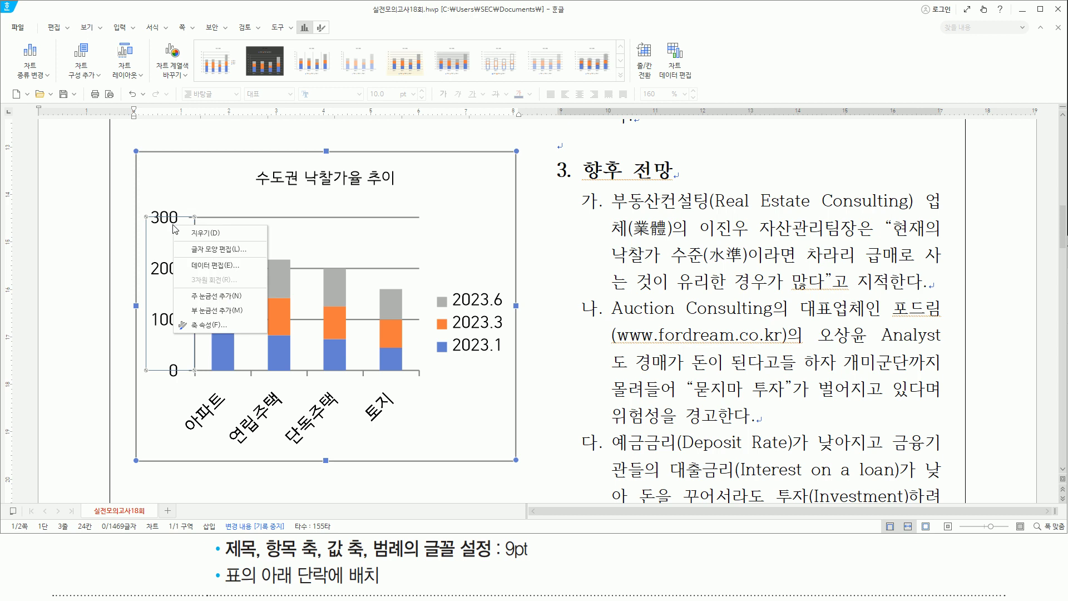
{"action": "left_click", "coordinate": [193, 249]}
{"action": "left_click", "coordinate": [494, 347]}
{"action": "left_click_drag", "start_coordinate": [429, 350], "coordinate": [476, 351]}
{"action": "left_click_drag", "start_coordinate": [610, 189], "coordinate": [654, 212]}
{"action": "left_click", "coordinate": [630, 201]}
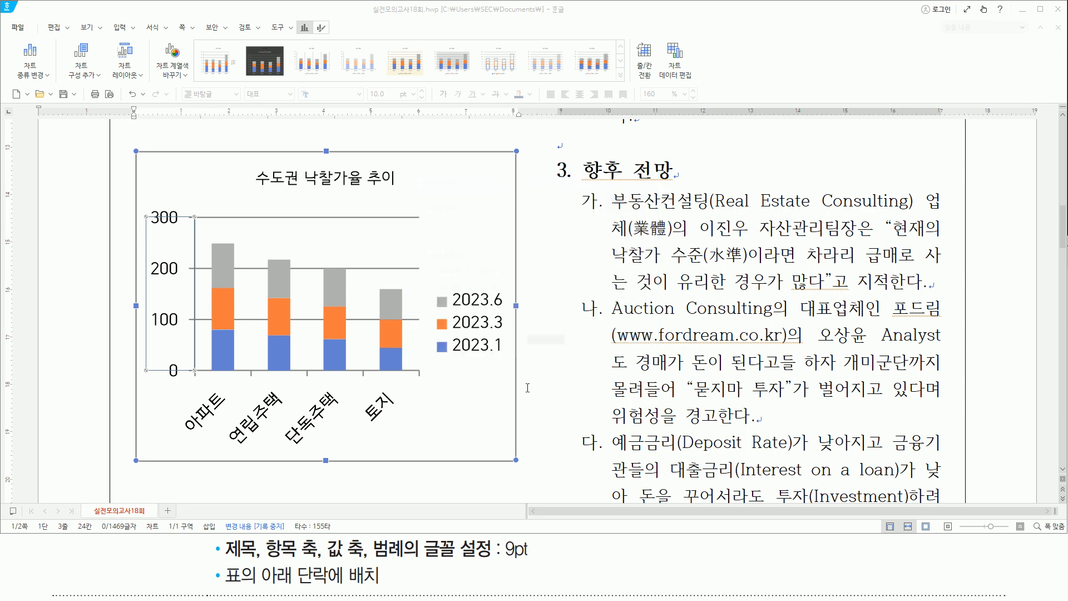
Set the category axis label font size to 9 pt
{"action": "left_click", "coordinate": [326, 411]}
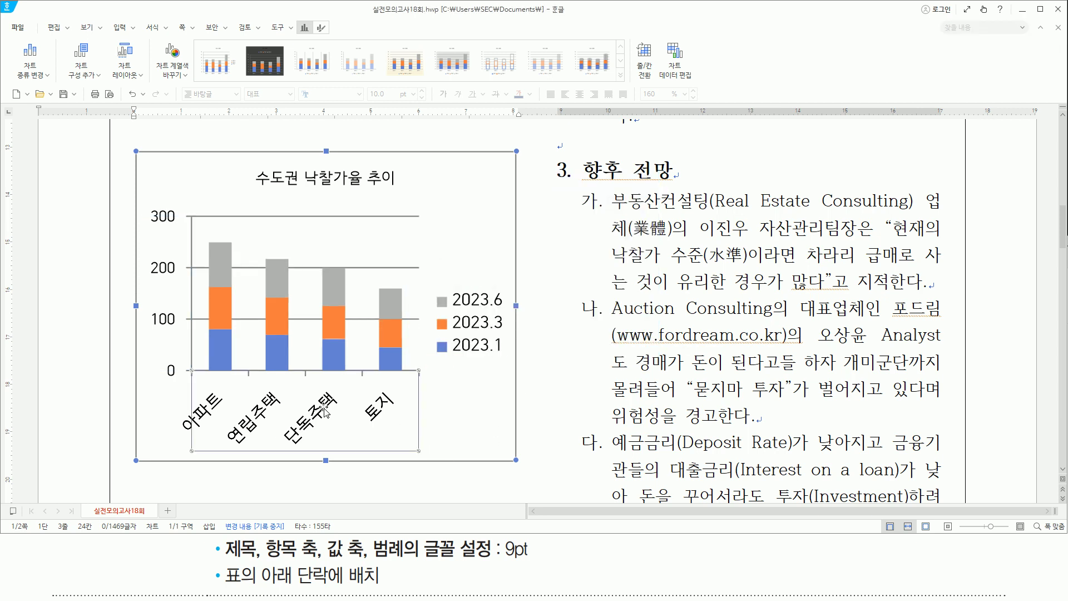
{"action": "right_click", "coordinate": [325, 411]}
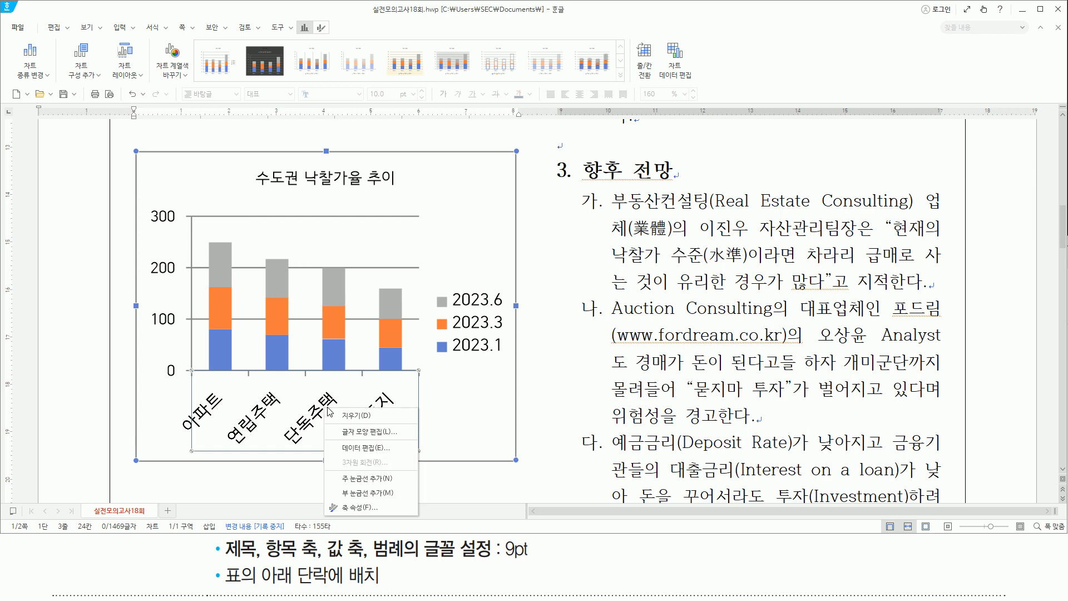
{"action": "left_click", "coordinate": [359, 432]}
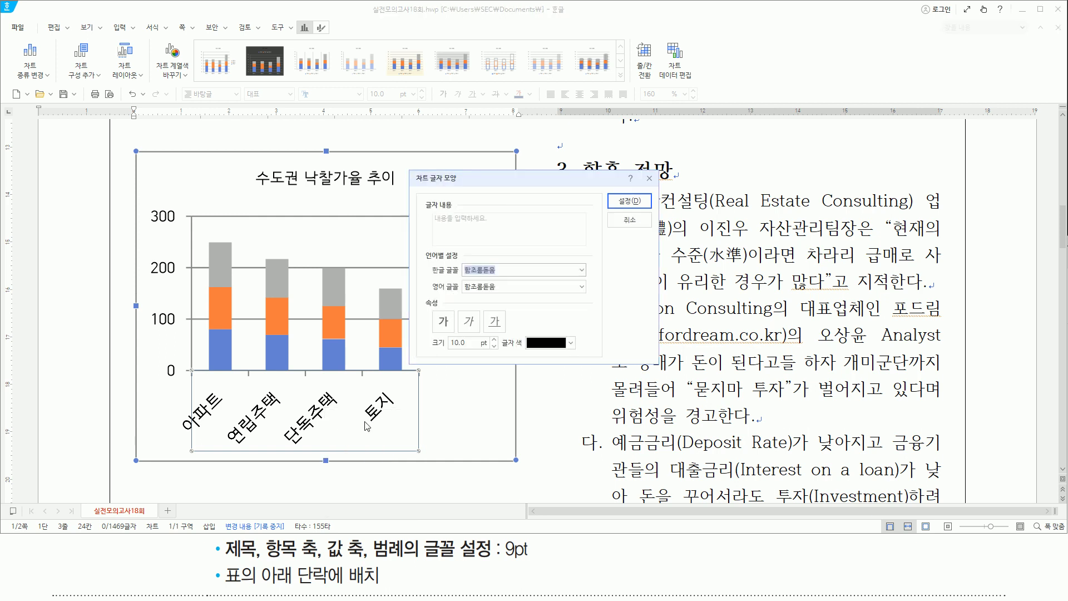
{"action": "left_click", "coordinate": [494, 346]}
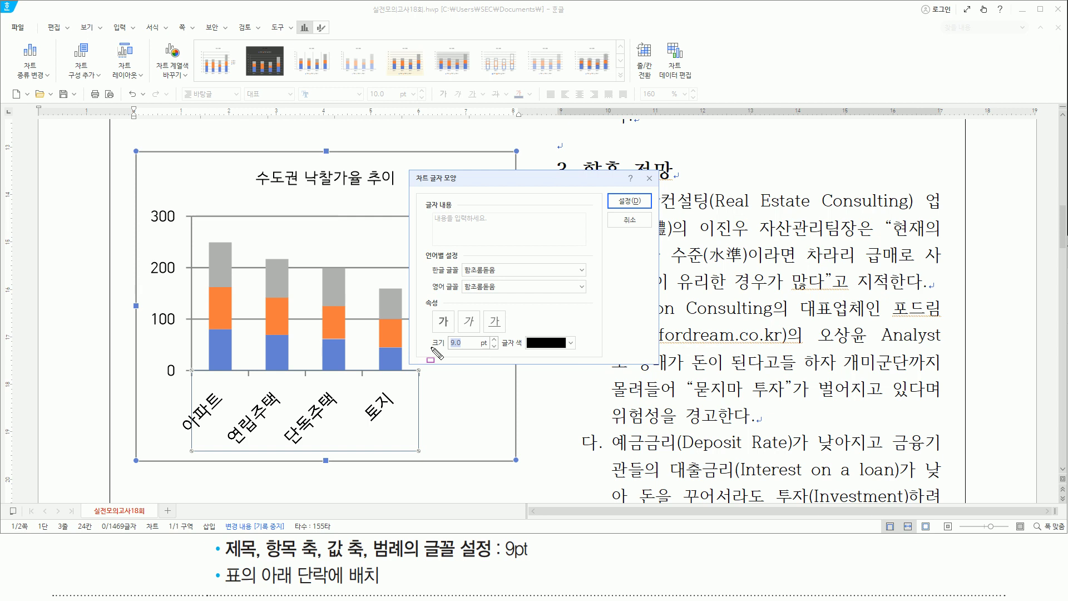
{"action": "left_click", "coordinate": [632, 202]}
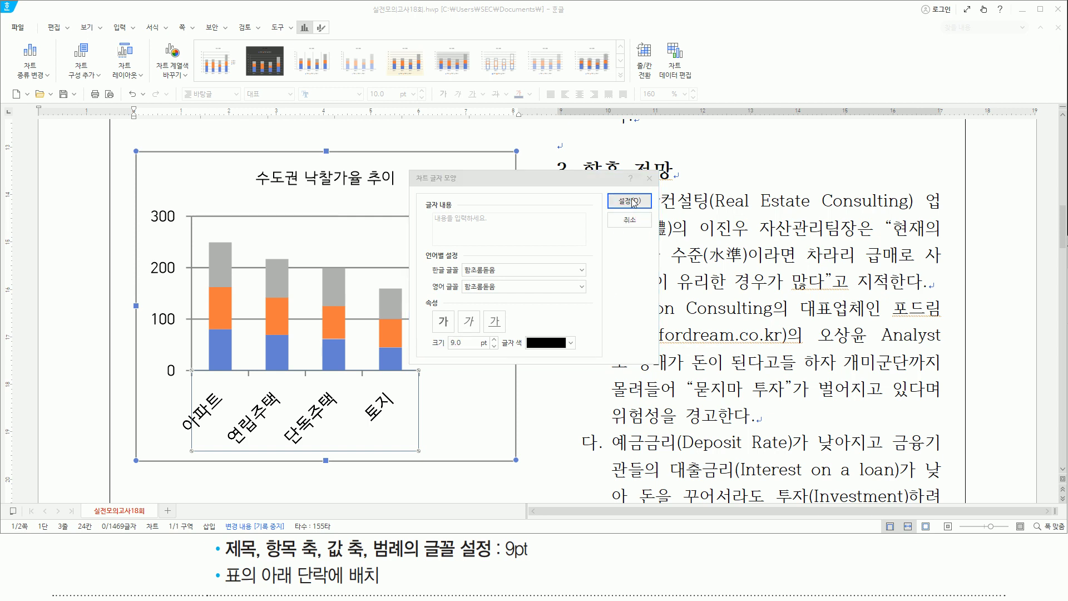
Set the legend text size to 9 pt through 글자 모양 편집
{"action": "left_click", "coordinate": [485, 302]}
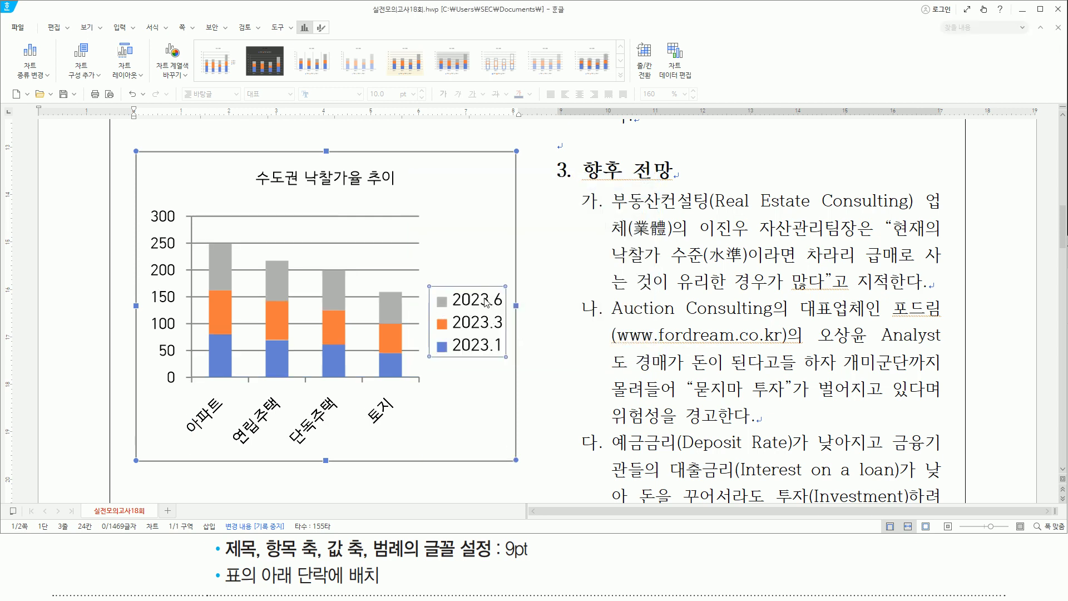
{"action": "right_click", "coordinate": [486, 301]}
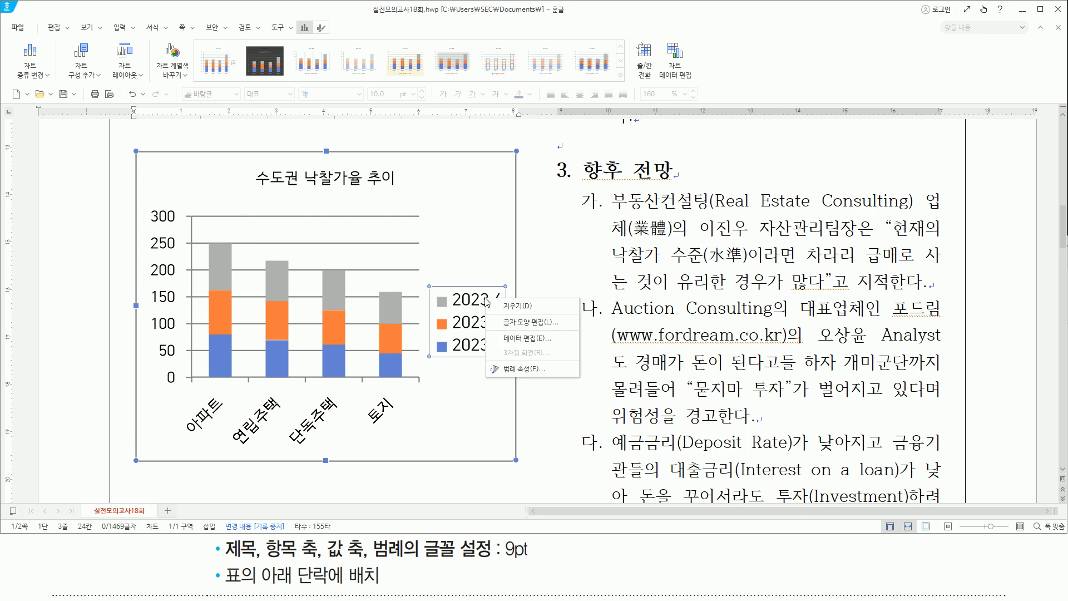
{"action": "left_click", "coordinate": [499, 323]}
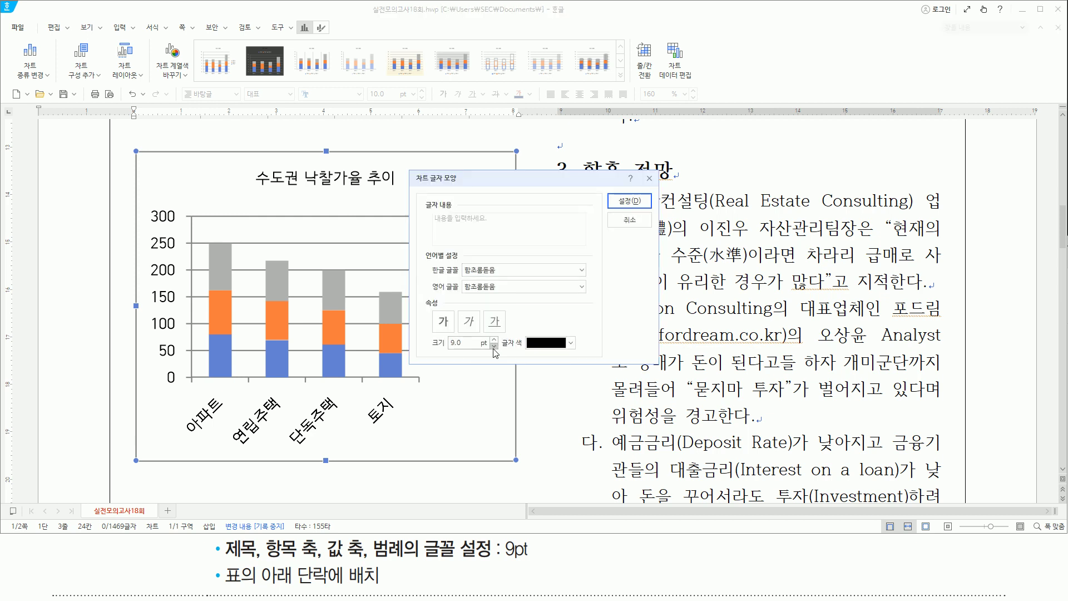
{"action": "left_click", "coordinate": [624, 202]}
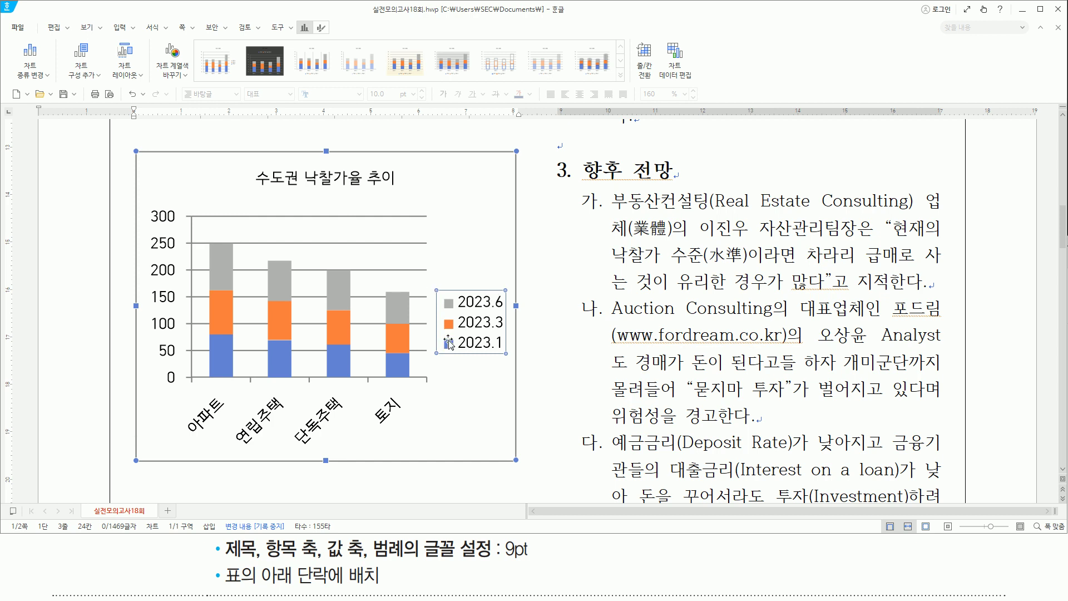
Set the legend position to 아래쪽 in 범례 속성 and close the 개체 속성 panel
{"action": "right_click", "coordinate": [481, 295]}
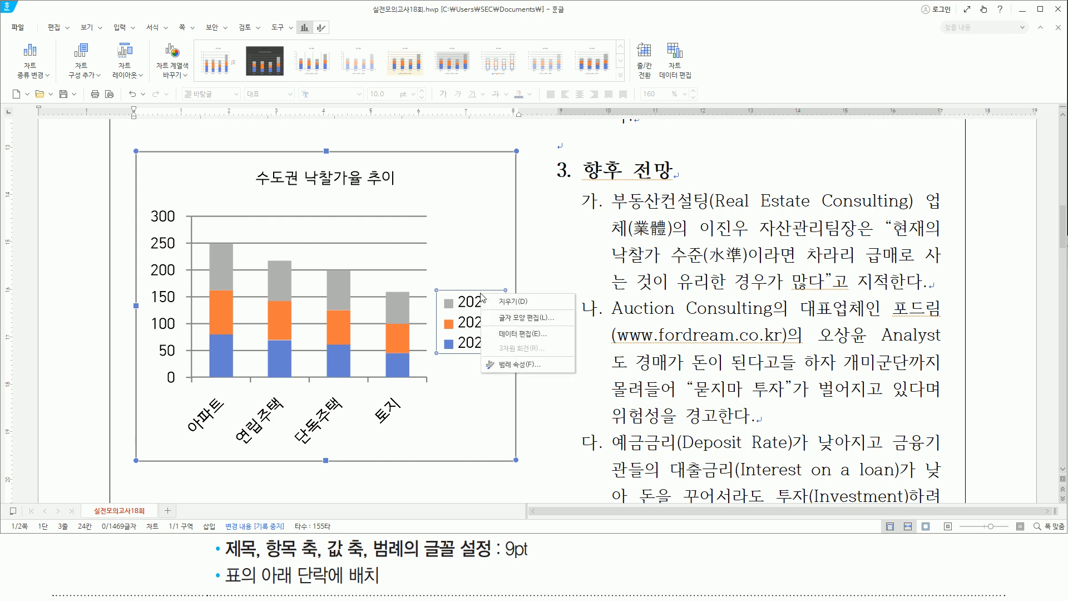
{"action": "left_click", "coordinate": [512, 365]}
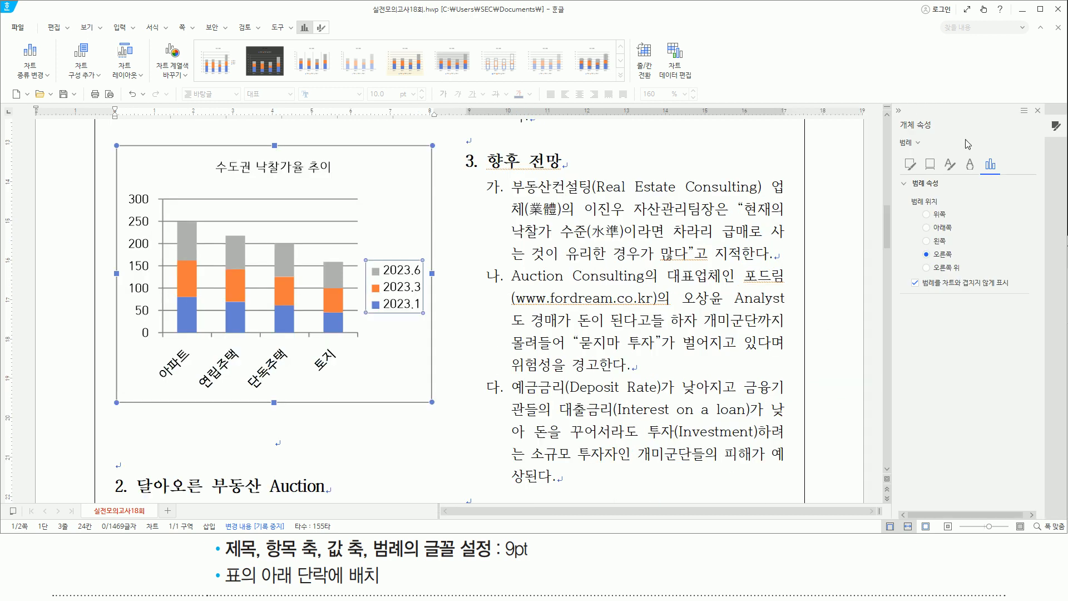
{"action": "left_click_drag", "start_coordinate": [894, 116], "coordinate": [941, 134]}
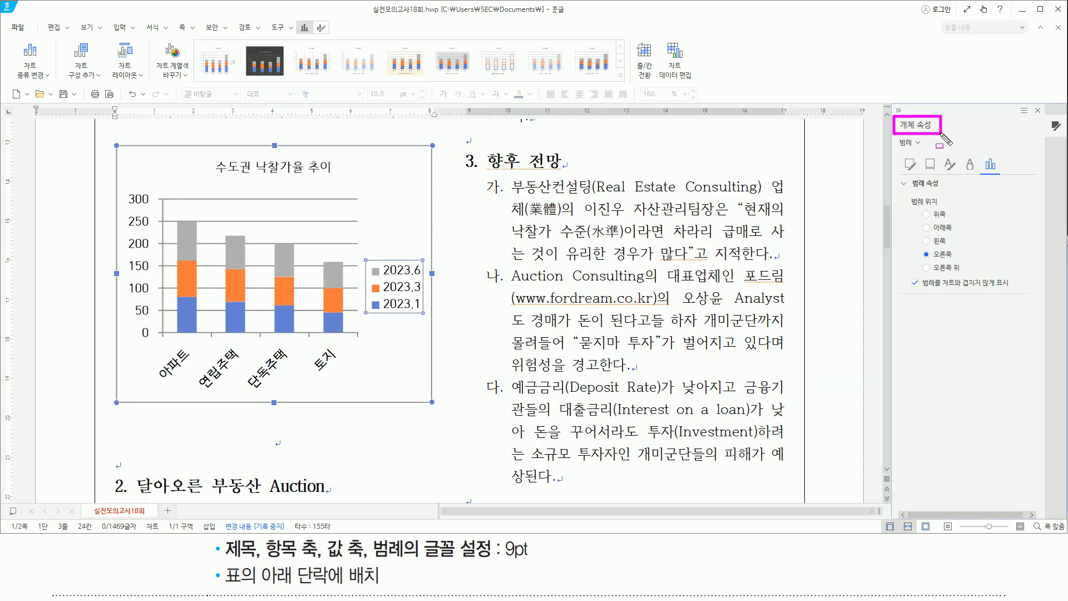
{"action": "mouse_move", "coordinate": [902, 190]}
{"action": "left_mouse_down"}
{"action": "mouse_move", "coordinate": [906, 223]}
{"action": "mouse_move", "coordinate": [984, 290]}
{"action": "mouse_move", "coordinate": [982, 278]}
{"action": "left_mouse_up"}
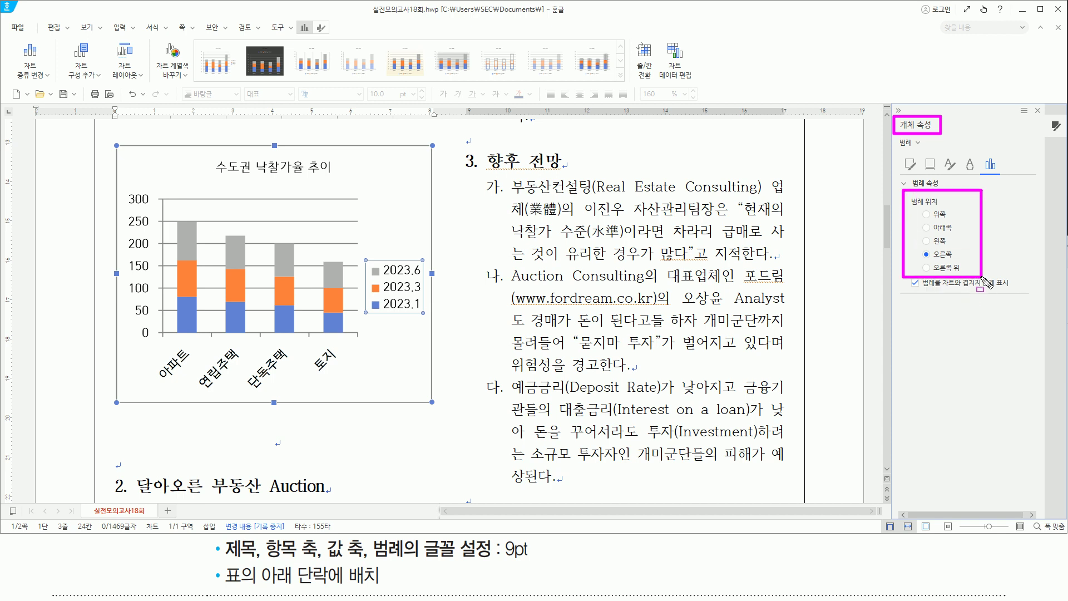
{"action": "left_click", "coordinate": [948, 229]}
{"action": "left_click_drag", "start_coordinate": [1030, 101], "coordinate": [1046, 121]}
{"action": "key", "text": "Escape"}
{"action": "left_click", "coordinate": [1037, 111]}
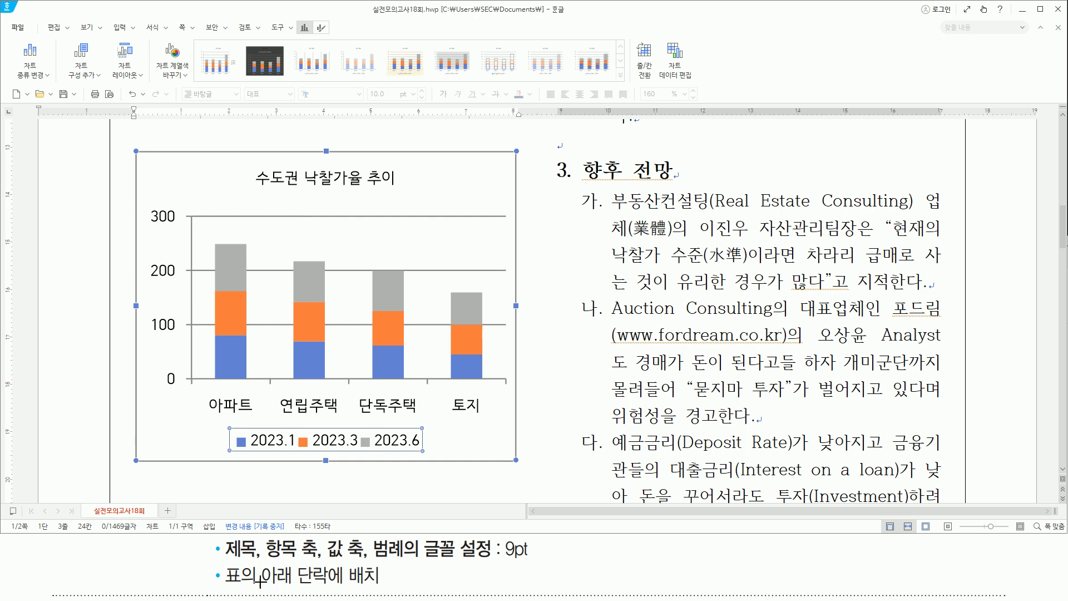
{"action": "mouse_move", "coordinate": [221, 564]}
{"action": "left_mouse_down"}
{"action": "mouse_move", "coordinate": [247, 587]}
{"action": "mouse_move", "coordinate": [389, 590]}
{"action": "left_mouse_up"}
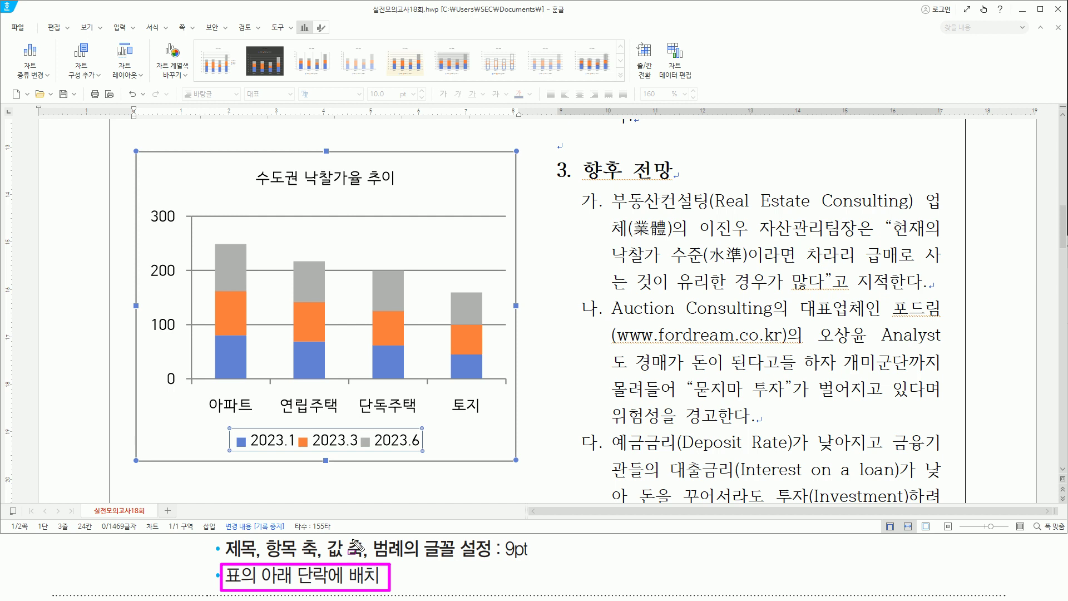
Cut the chart from its current position with Ctrl+X
{"action": "key", "text": "Escape"}
{"action": "key", "text": "ctrl+2"}
{"action": "mouse_move", "coordinate": [218, 418]}
{"action": "left_mouse_down"}
{"action": "mouse_move", "coordinate": [267, 459]}
{"action": "mouse_move", "coordinate": [447, 461]}
{"action": "left_mouse_up"}
{"action": "key", "text": "Escape"}
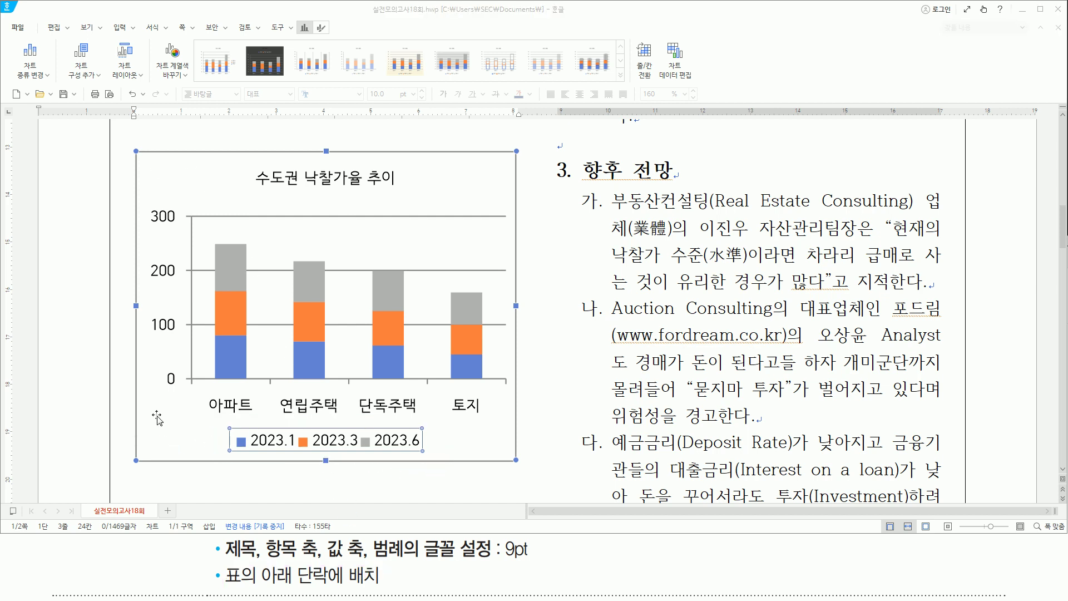
{"action": "key", "text": "ctrl+2"}
{"action": "left_click_drag", "start_coordinate": [152, 410], "coordinate": [181, 448]}
{"action": "left_click_drag", "start_coordinate": [174, 170], "coordinate": [233, 192]}
{"action": "left_click_drag", "start_coordinate": [413, 165], "coordinate": [427, 173]}
{"action": "left_click_drag", "start_coordinate": [437, 193], "coordinate": [444, 199]}
{"action": "key", "text": "Escape"}
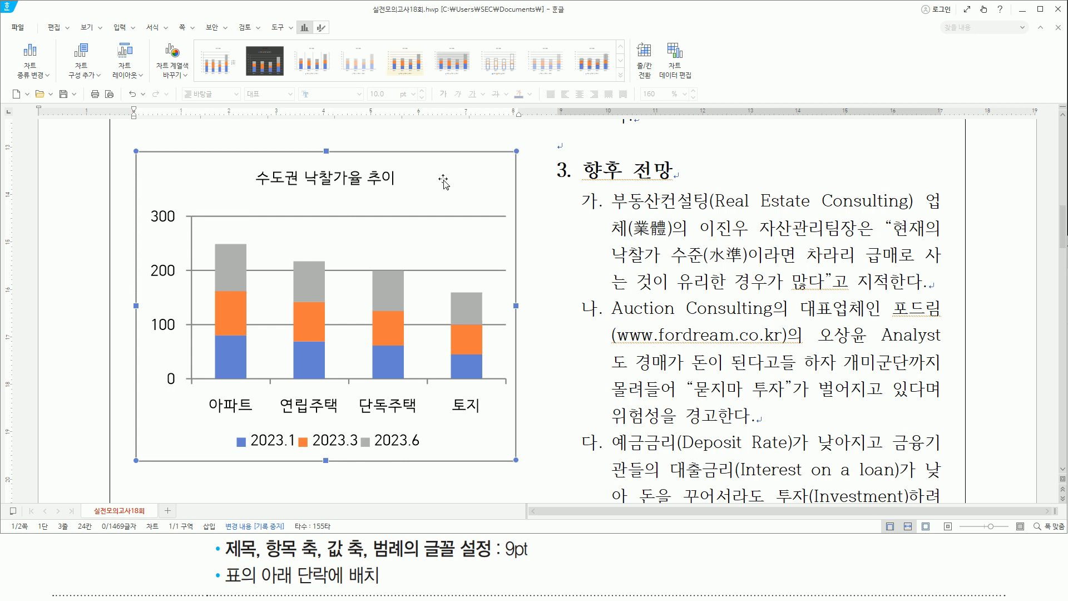
{"action": "key", "text": "ctrl+x"}
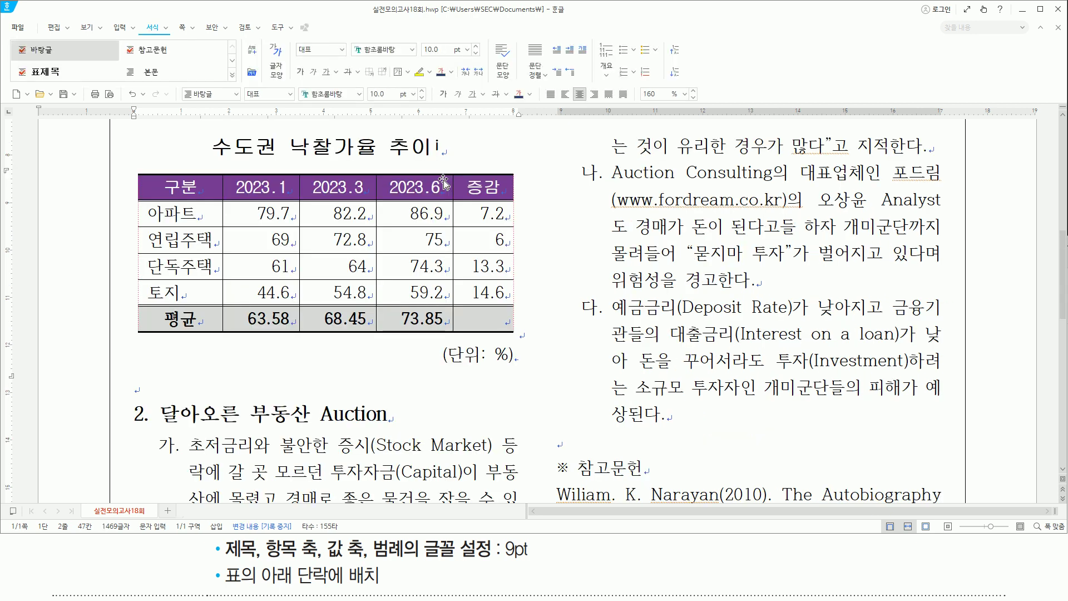
Paste the chart into the empty paragraph directly below the data table
{"action": "key", "text": "ctrl+2"}
{"action": "left_click_drag", "start_coordinate": [126, 373], "coordinate": [152, 405]}
{"action": "left_click", "coordinate": [146, 387]}
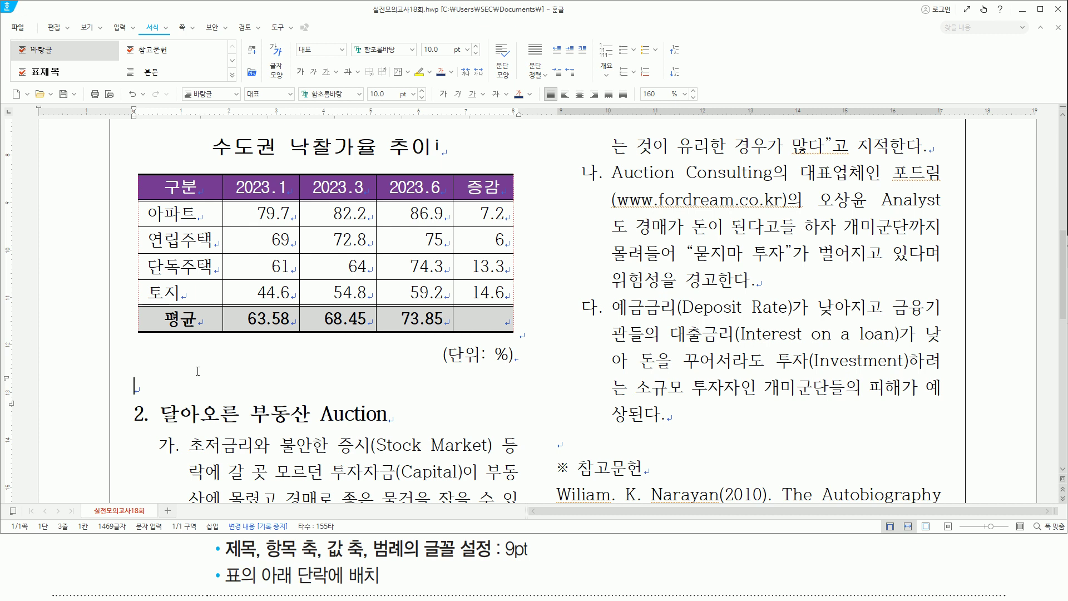
{"action": "key", "text": "ctrl+v"}
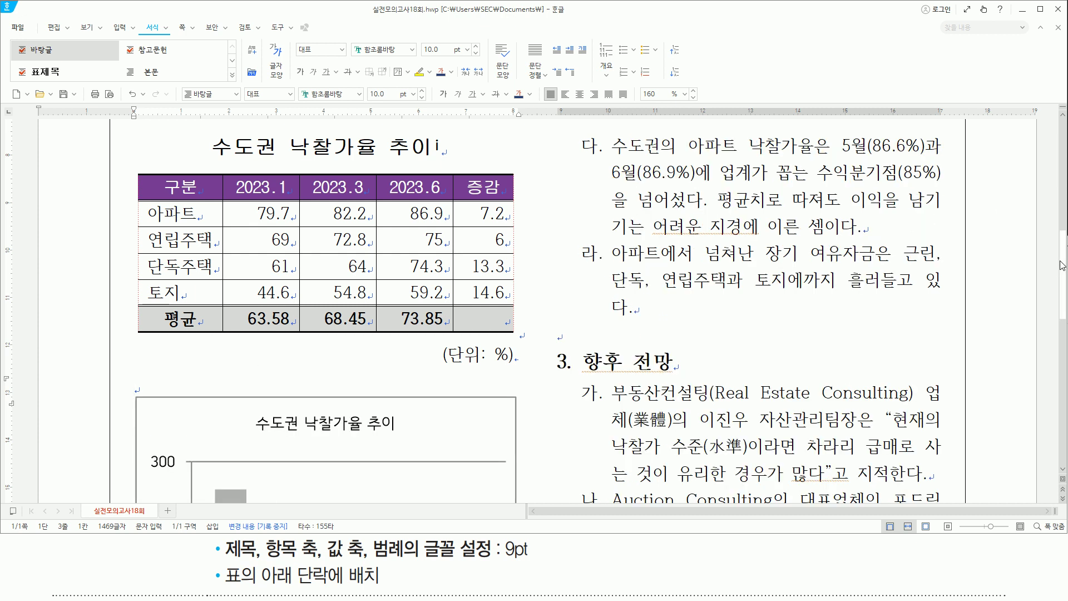
{"action": "left_click_drag", "start_coordinate": [1063, 262], "coordinate": [1064, 316]}
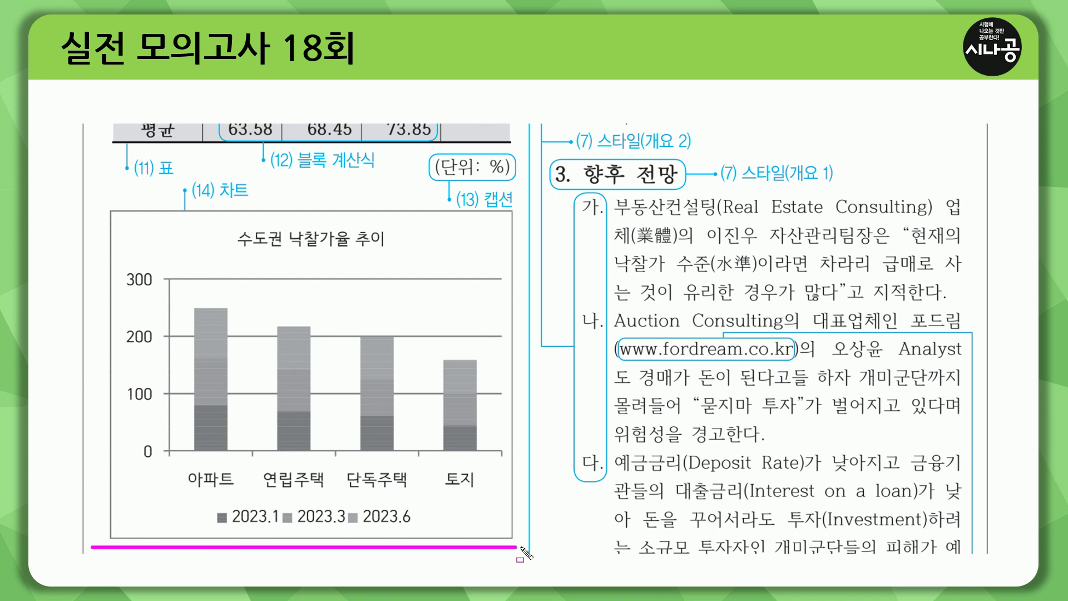
Step through the lower and top parts of the model page on the lecture slide
{"action": "left_click", "coordinate": [377, 337]}
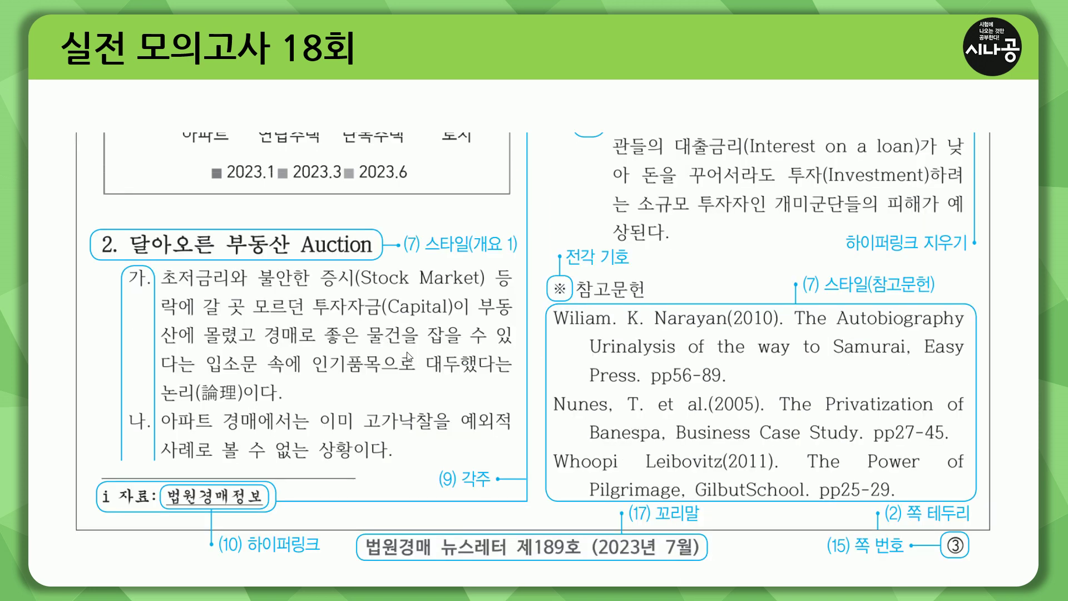
{"action": "mouse_move", "coordinate": [84, 215]}
{"action": "left_mouse_down"}
{"action": "mouse_move", "coordinate": [127, 356]}
{"action": "mouse_move", "coordinate": [508, 460]}
{"action": "left_mouse_up"}
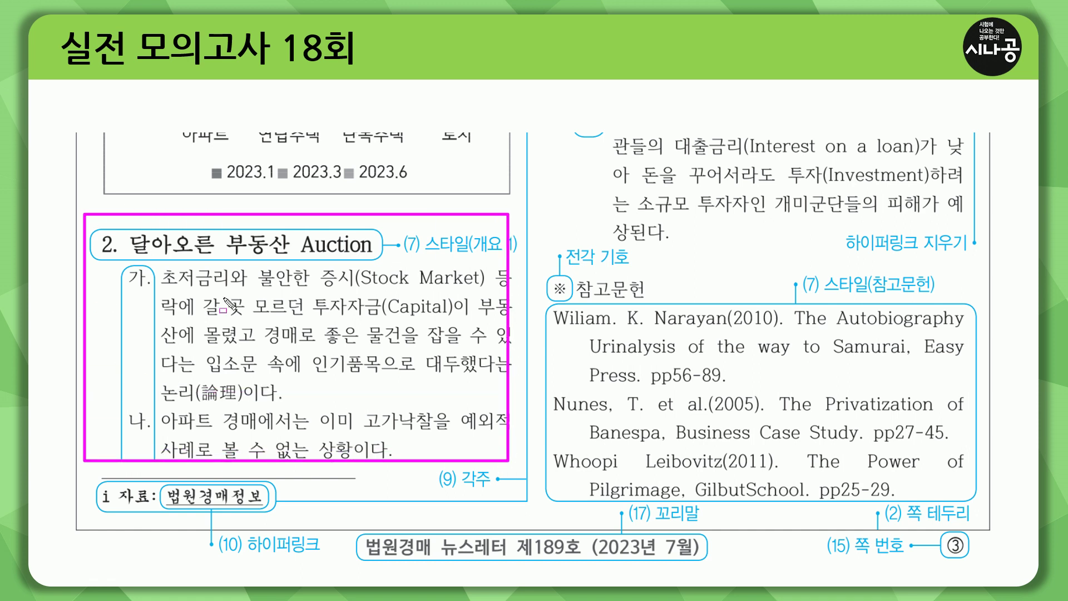
{"action": "left_click_drag", "start_coordinate": [449, 465], "coordinate": [490, 492]}
{"action": "left_click_drag", "start_coordinate": [219, 530], "coordinate": [321, 556]}
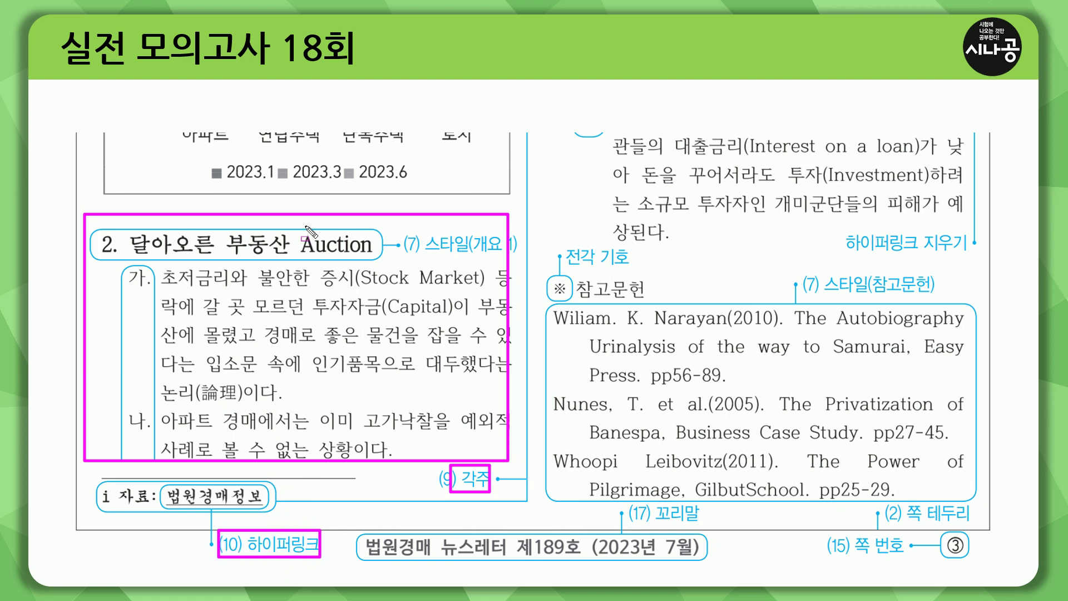
{"action": "key", "text": "Escape"}
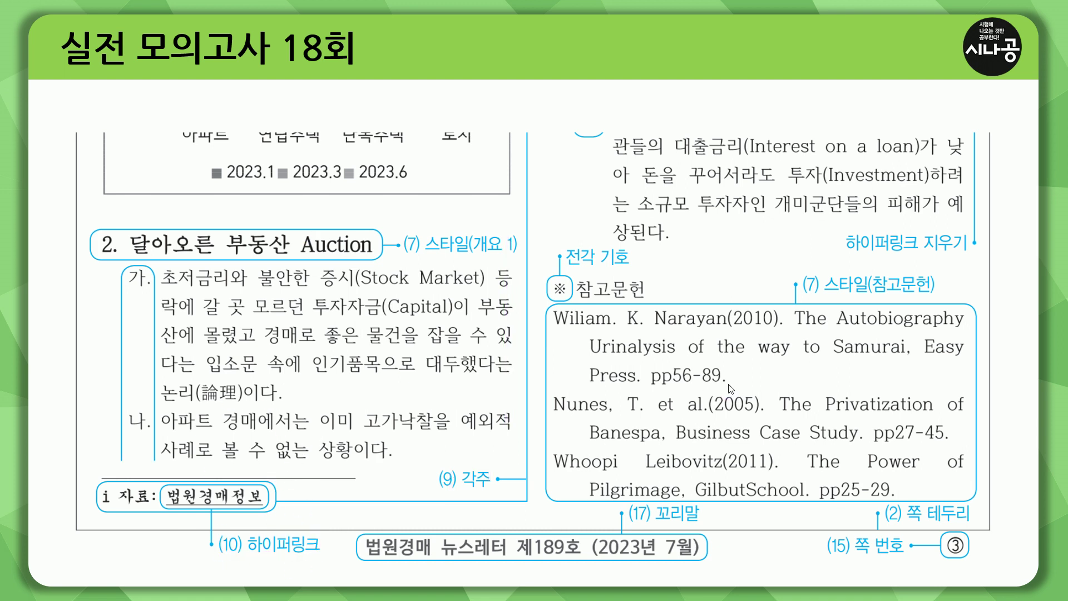
{"action": "left_click", "coordinate": [712, 392]}
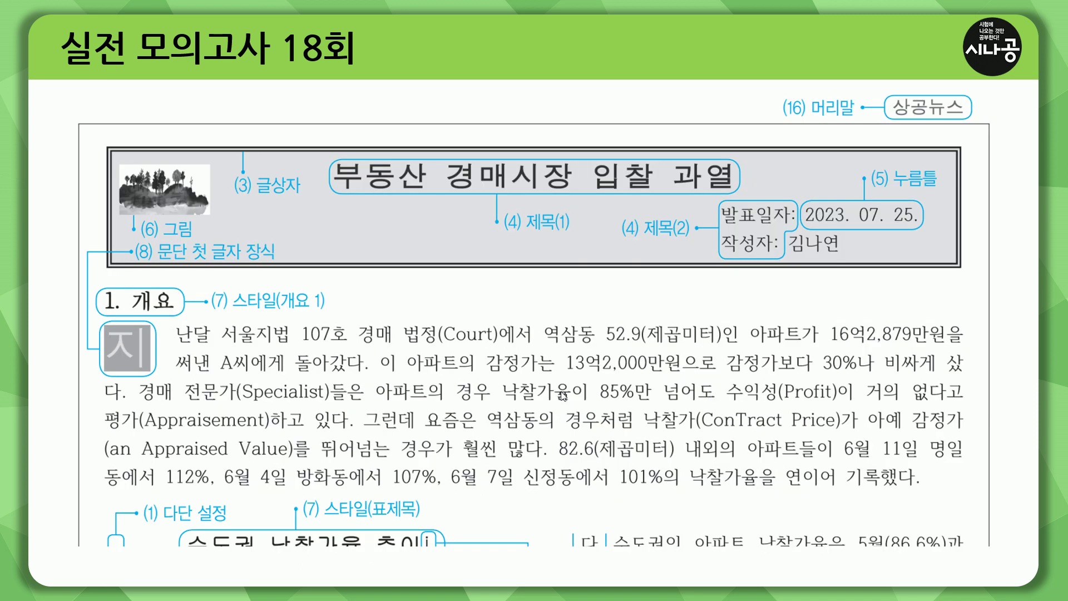
{"action": "key", "text": "ctrl+2"}
{"action": "mouse_move", "coordinate": [96, 136]}
{"action": "left_mouse_down"}
{"action": "mouse_move", "coordinate": [960, 581]}
{"action": "mouse_move", "coordinate": [966, 506]}
{"action": "left_mouse_up"}
{"action": "key", "text": "Escape"}
{"action": "left_click", "coordinate": [855, 460]}
{"action": "key", "text": "ctrl+2"}
{"action": "mouse_move", "coordinate": [568, 188]}
{"action": "left_mouse_down"}
{"action": "mouse_move", "coordinate": [623, 351]}
{"action": "mouse_move", "coordinate": [968, 406]}
{"action": "left_mouse_up"}
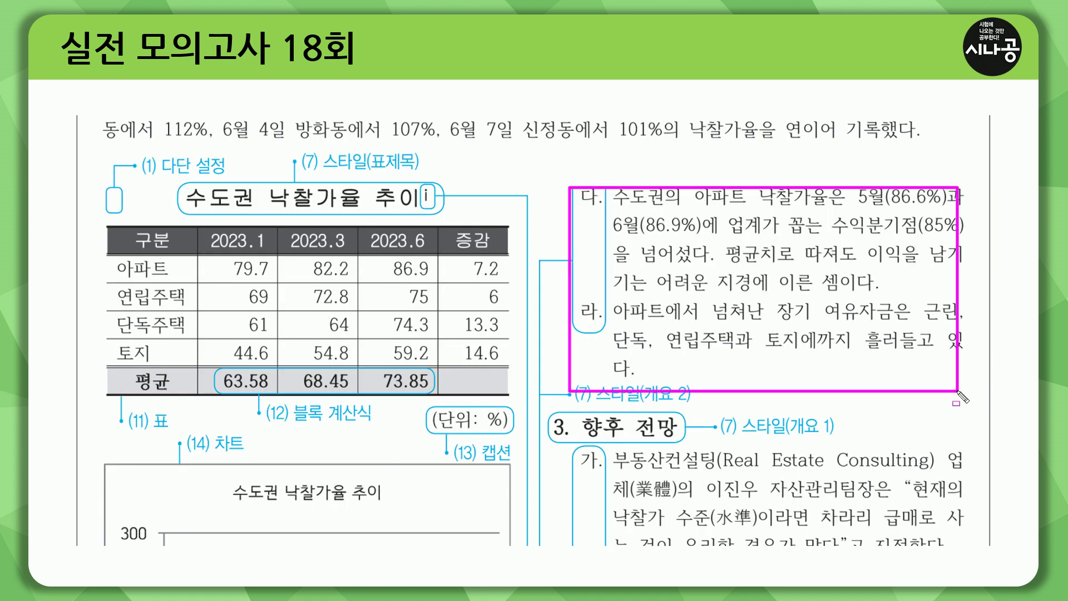
{"action": "key", "text": "Escape"}
Advance to the page-top slide and underline the 상공뉴스 머리말 requirement
{"action": "left_click", "coordinate": [636, 422]}
{"action": "key", "text": "ctrl+2"}
{"action": "mouse_move", "coordinate": [547, 161]}
{"action": "left_mouse_down"}
{"action": "mouse_move", "coordinate": [836, 549]}
{"action": "mouse_move", "coordinate": [952, 539]}
{"action": "left_mouse_up"}
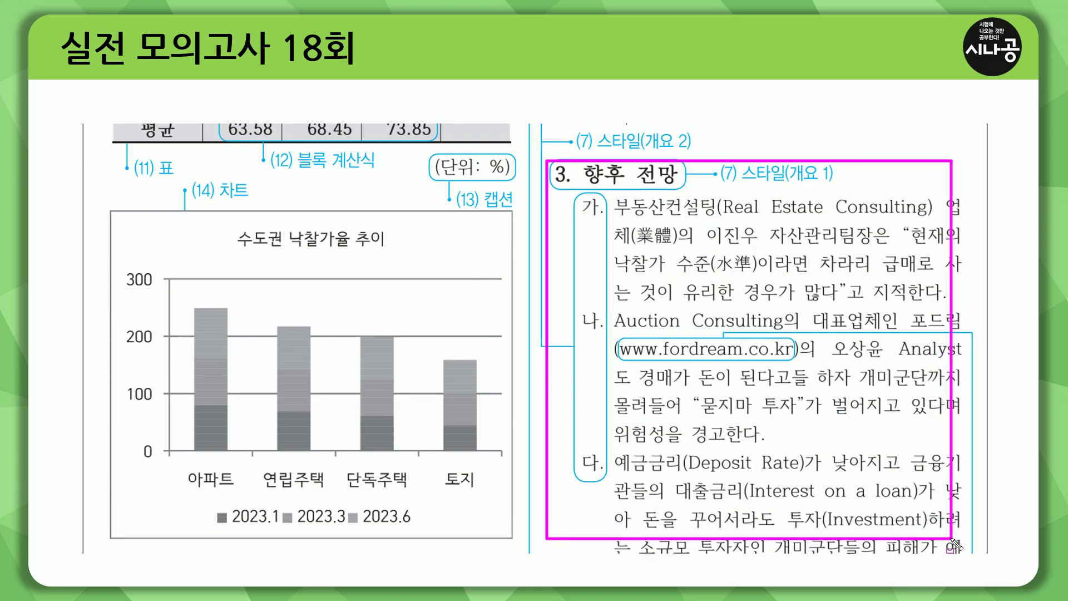
{"action": "mouse_move", "coordinate": [617, 336]}
{"action": "left_mouse_down"}
{"action": "mouse_move", "coordinate": [787, 381]}
{"action": "mouse_move", "coordinate": [801, 366]}
{"action": "left_mouse_up"}
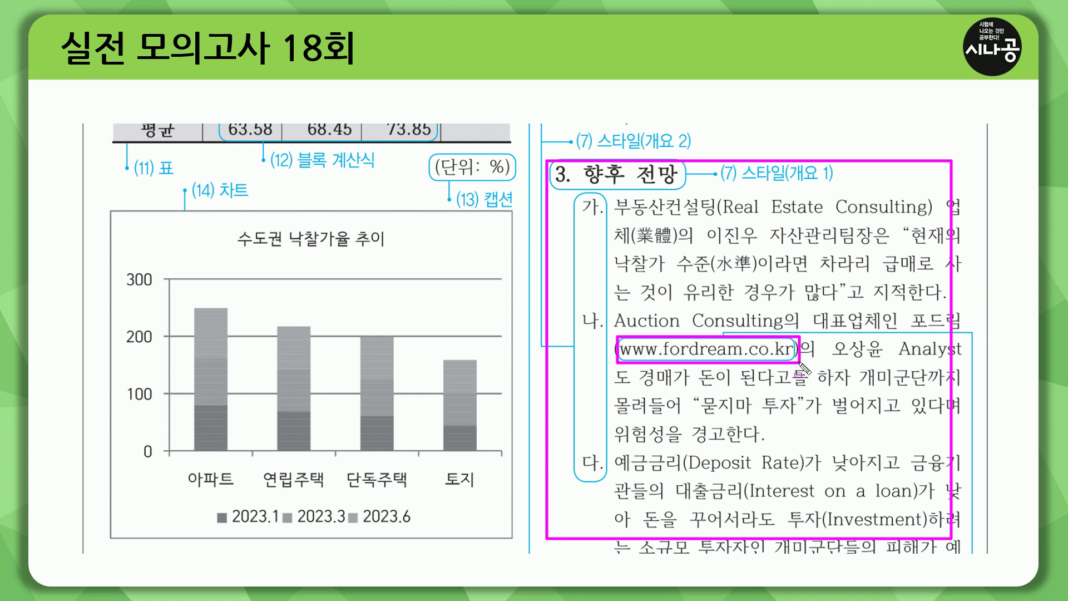
{"action": "key", "text": "Escape"}
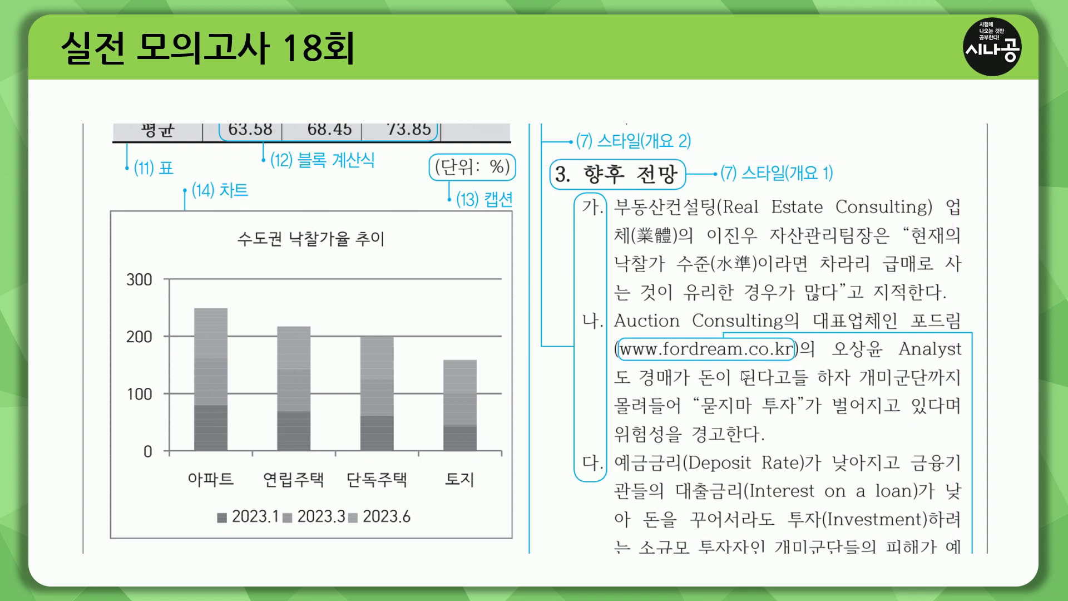
{"action": "scroll", "coordinate": [744, 376], "scroll_direction": "down", "scroll_amount": 5}
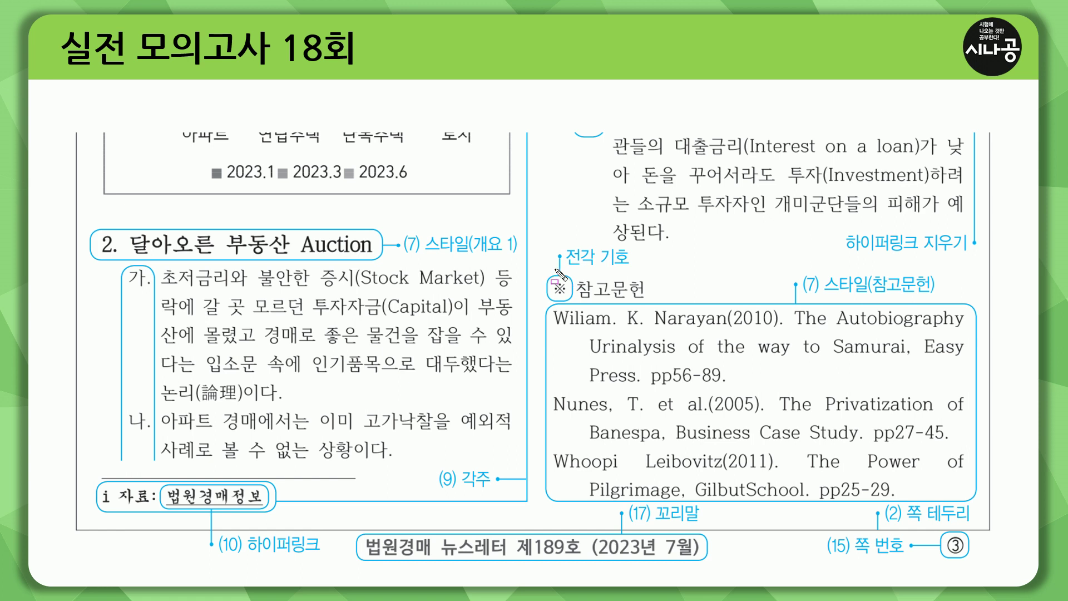
{"action": "mouse_move", "coordinate": [539, 246]}
{"action": "left_mouse_down"}
{"action": "mouse_move", "coordinate": [724, 325]}
{"action": "mouse_move", "coordinate": [815, 334]}
{"action": "mouse_move", "coordinate": [962, 459]}
{"action": "mouse_move", "coordinate": [967, 499]}
{"action": "left_mouse_up"}
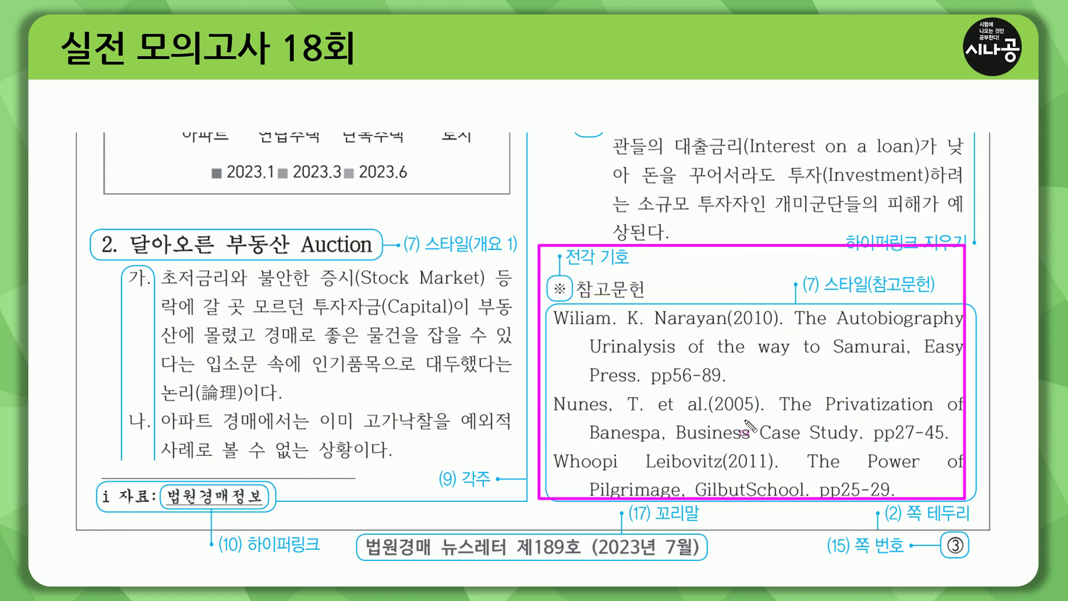
{"action": "key", "text": "Escape"}
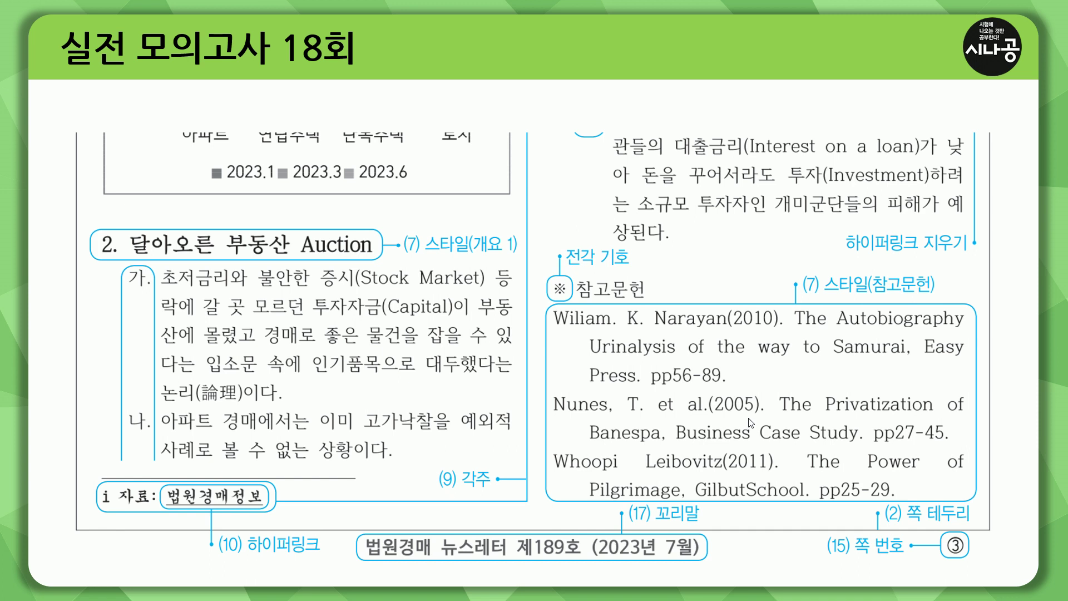
{"action": "left_click", "coordinate": [356, 285]}
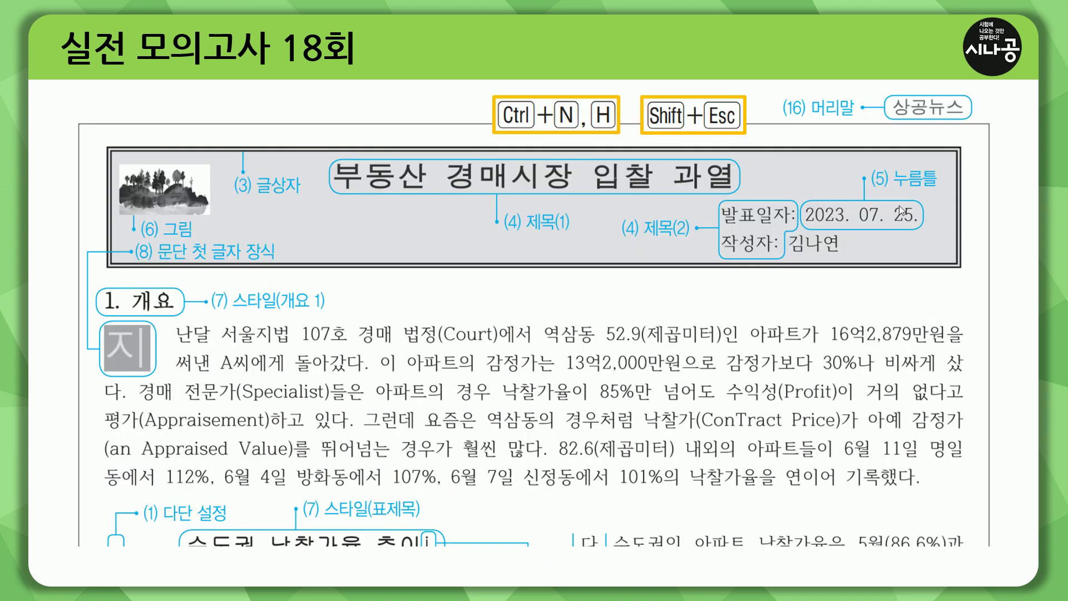
{"action": "left_click_drag", "start_coordinate": [892, 119], "coordinate": [969, 118]}
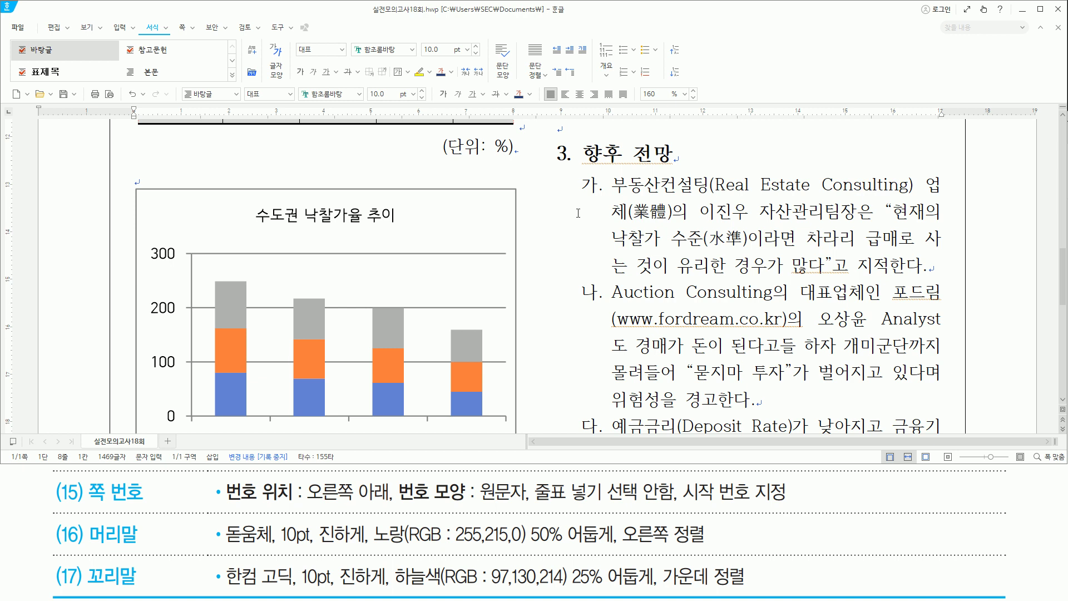
Create a 머리말 header with Ctrl+N, H, type 상공뉴스 into it and select it
{"action": "key", "text": "ctrl+n"}
{"action": "key", "text": "h"}
{"action": "key", "text": "Return"}
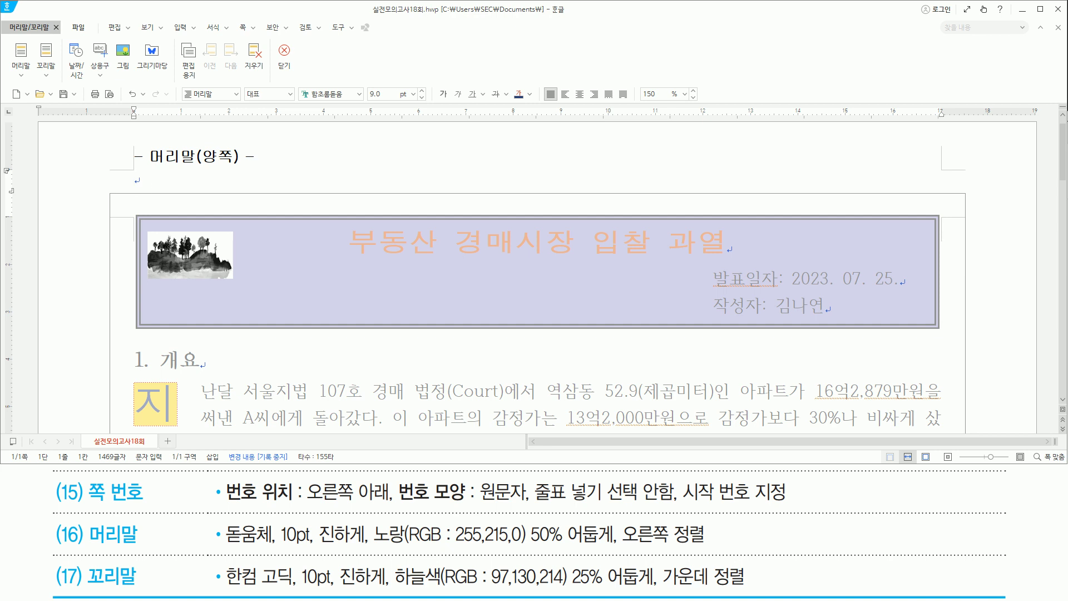
{"action": "type", "text": "상고"}
{"action": "type", "text": "뉴스"}
{"action": "key", "text": "shift+Home"}
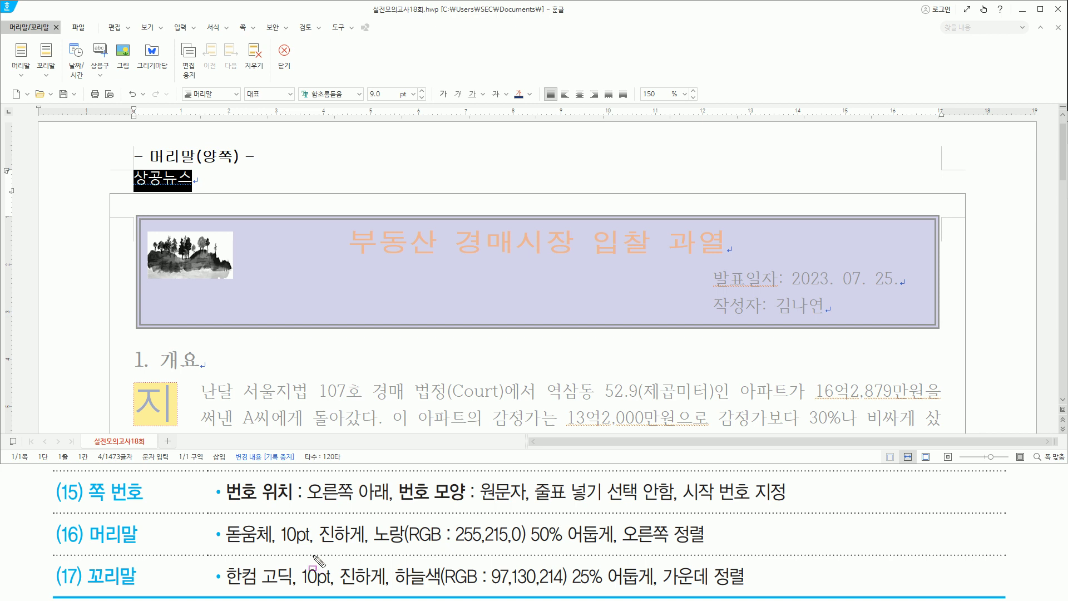
{"action": "mouse_move", "coordinate": [222, 518]}
{"action": "left_mouse_down"}
{"action": "mouse_move", "coordinate": [263, 555]}
{"action": "mouse_move", "coordinate": [730, 546]}
{"action": "mouse_move", "coordinate": [705, 547]}
{"action": "left_mouse_up"}
Format the header text as 돋움체, 10 pt, bold, in 노랑 50% 어둡게
{"action": "key", "text": "Escape"}
{"action": "key", "text": "alt+l"}
{"action": "type", "text": "돋우"}
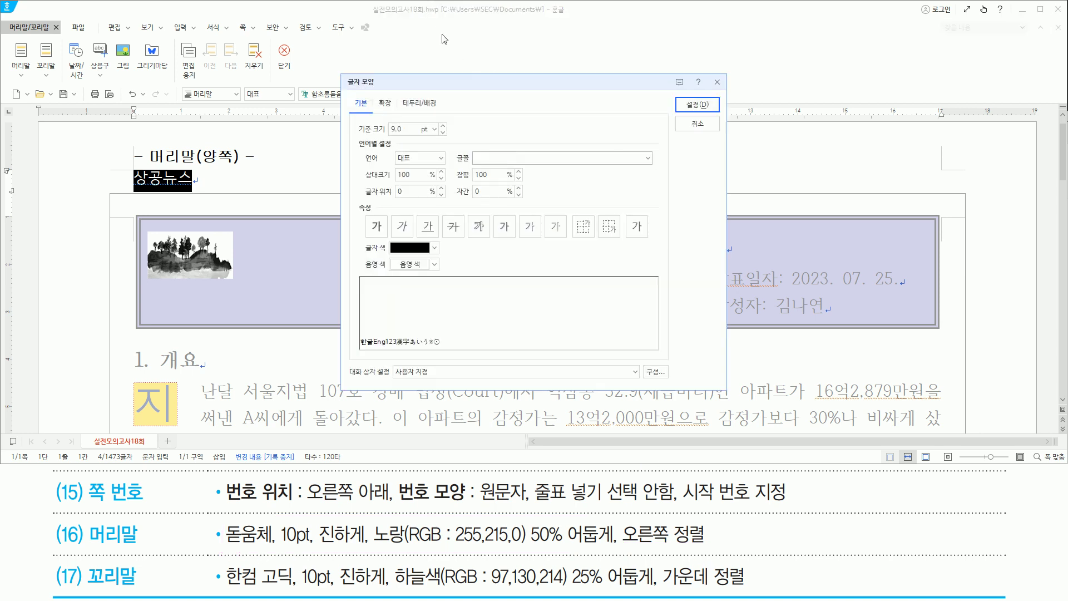
{"action": "key", "text": "BackSpace"}
{"action": "key", "text": "BackSpace"}
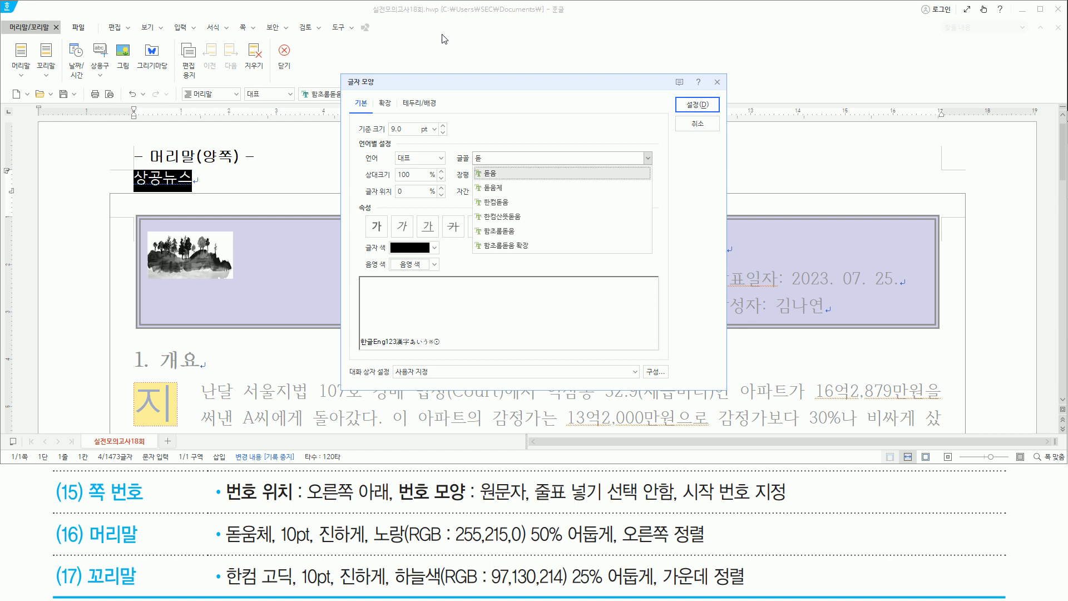
{"action": "type", "text": "움체"}
{"action": "key", "text": "Return"}
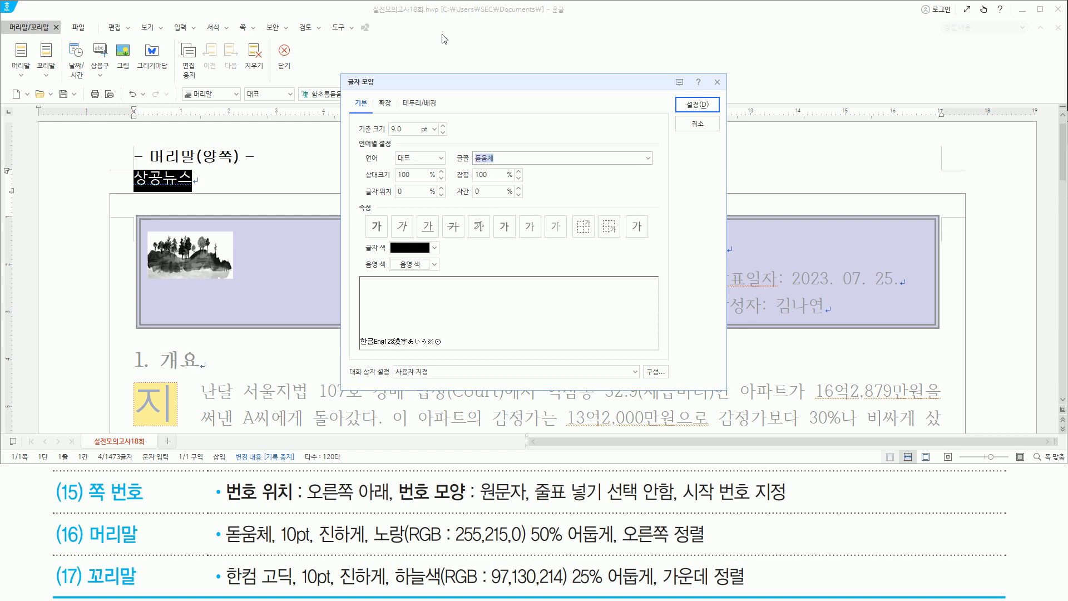
{"action": "key", "text": "alt+z"}
{"action": "type", "text": "10"}
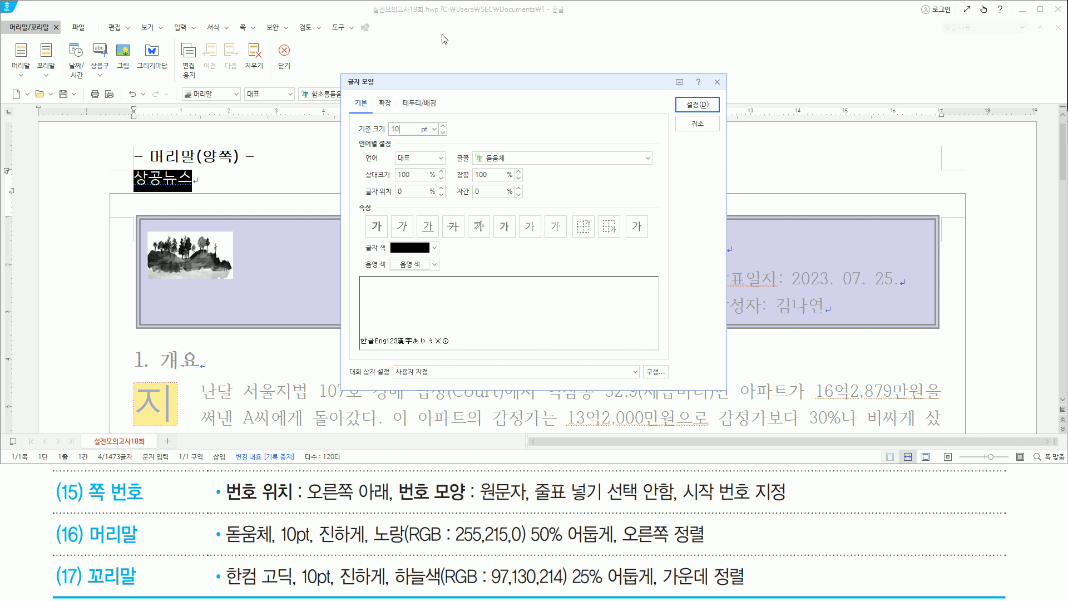
{"action": "key", "text": "alt"}
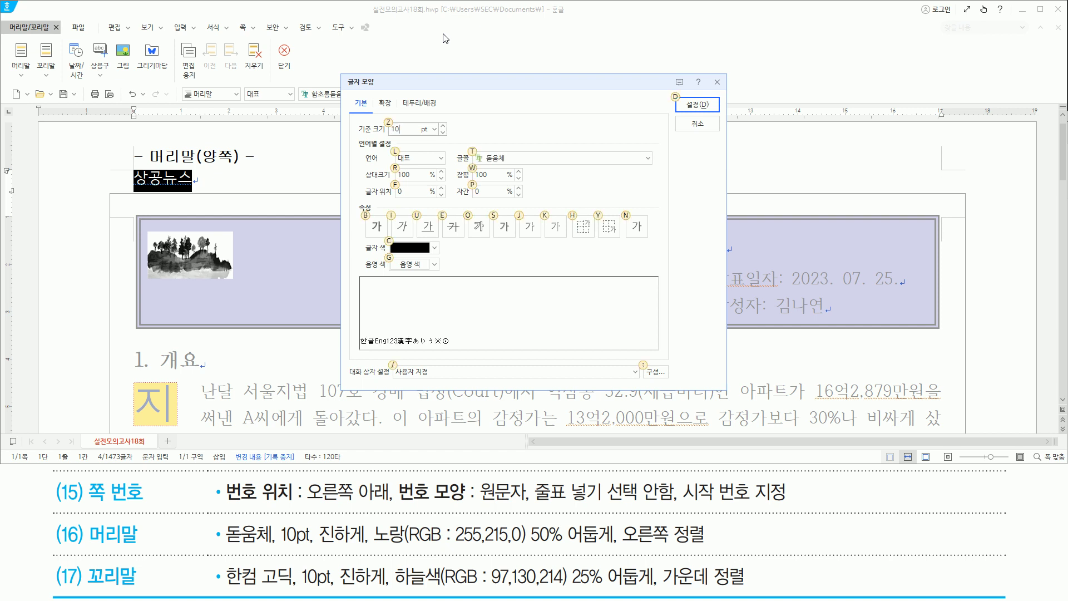
{"action": "key", "text": "b"}
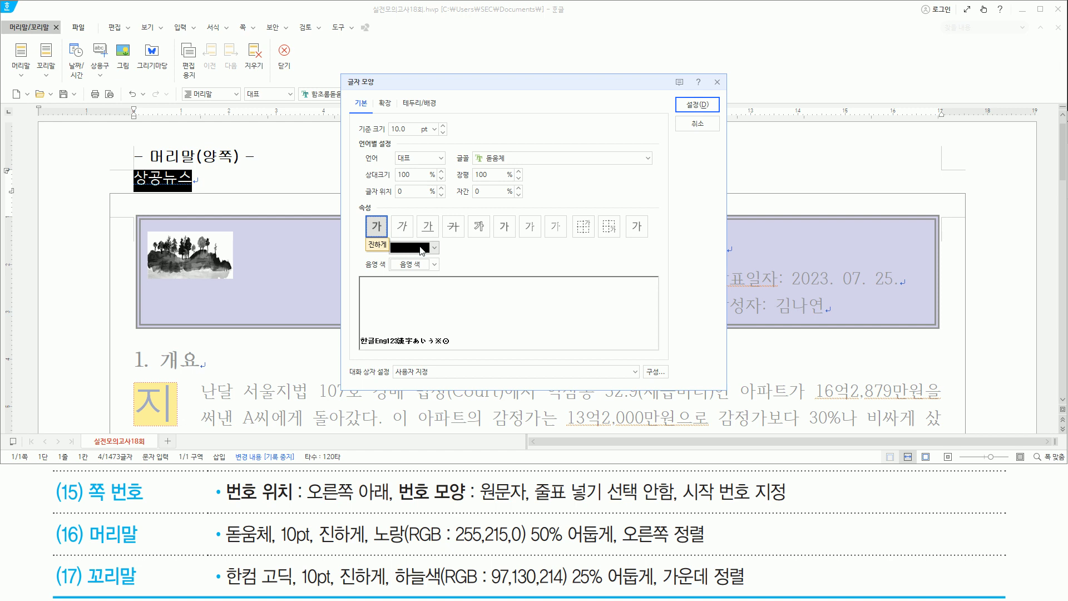
{"action": "left_click", "coordinate": [422, 248]}
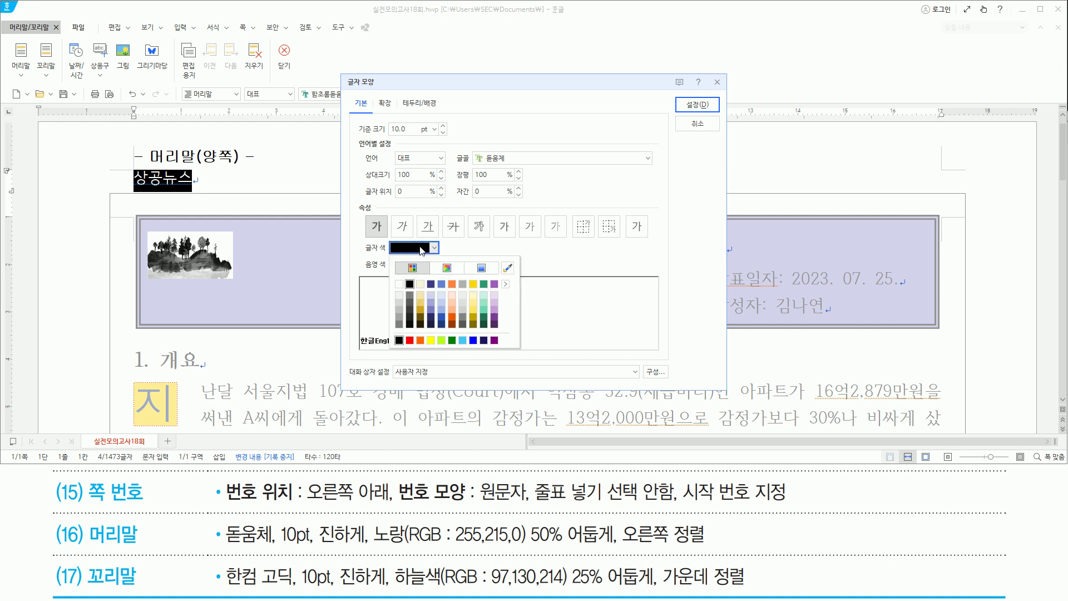
{"action": "left_click", "coordinate": [473, 325]}
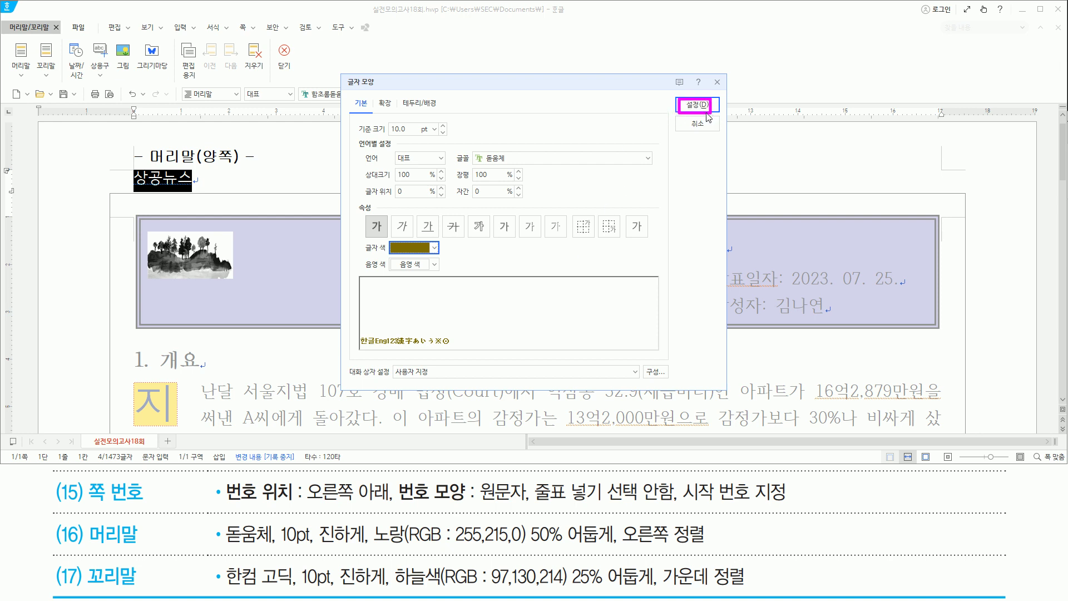
{"action": "left_click", "coordinate": [689, 104]}
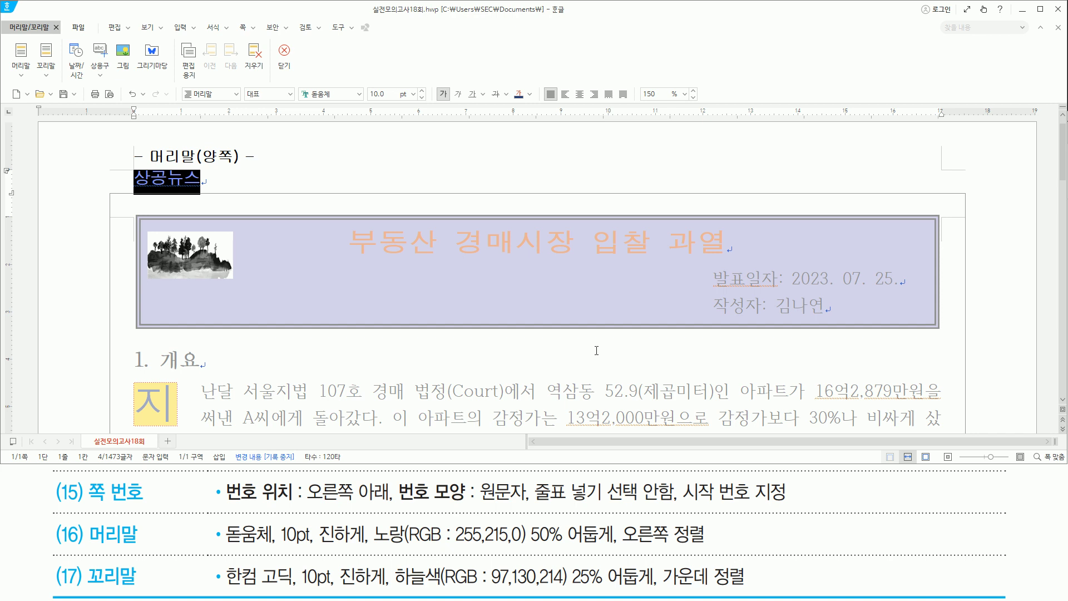
Right-align the 상공뉴스 header with Ctrl+Shift+R and exit header editing
{"action": "key", "text": "ctrl+shift+r"}
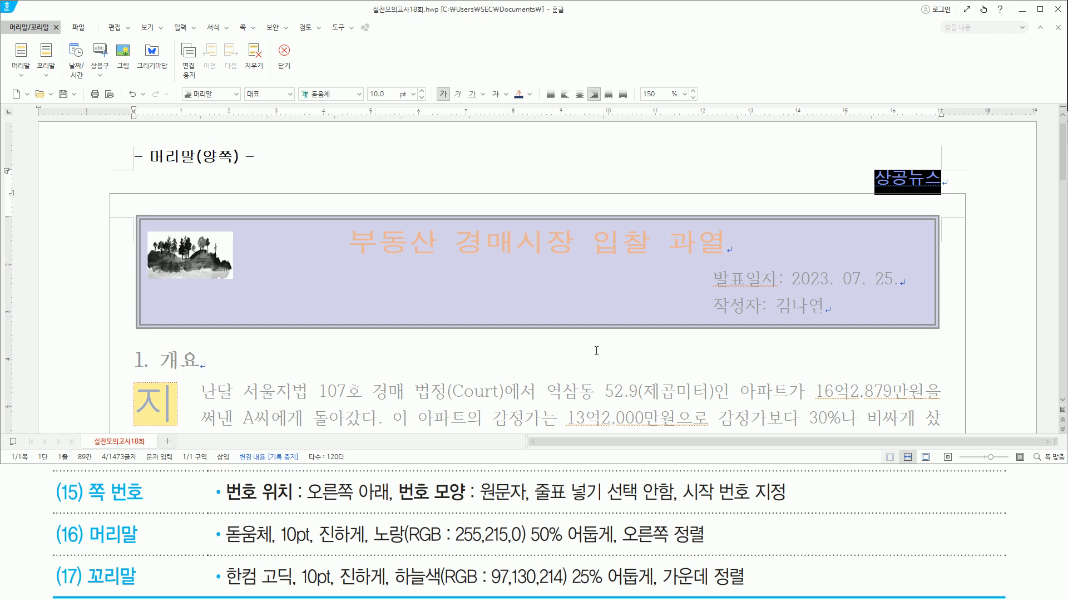
{"action": "key", "text": "shift+Escape"}
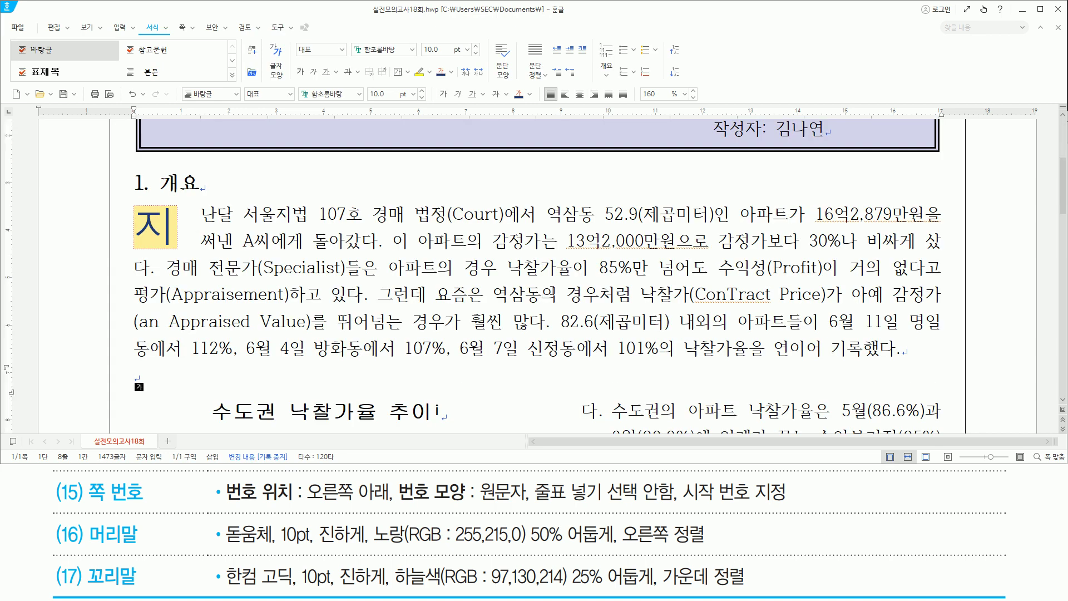
{"action": "scroll", "coordinate": [572, 277], "scroll_direction": "up", "scroll_amount": 3}
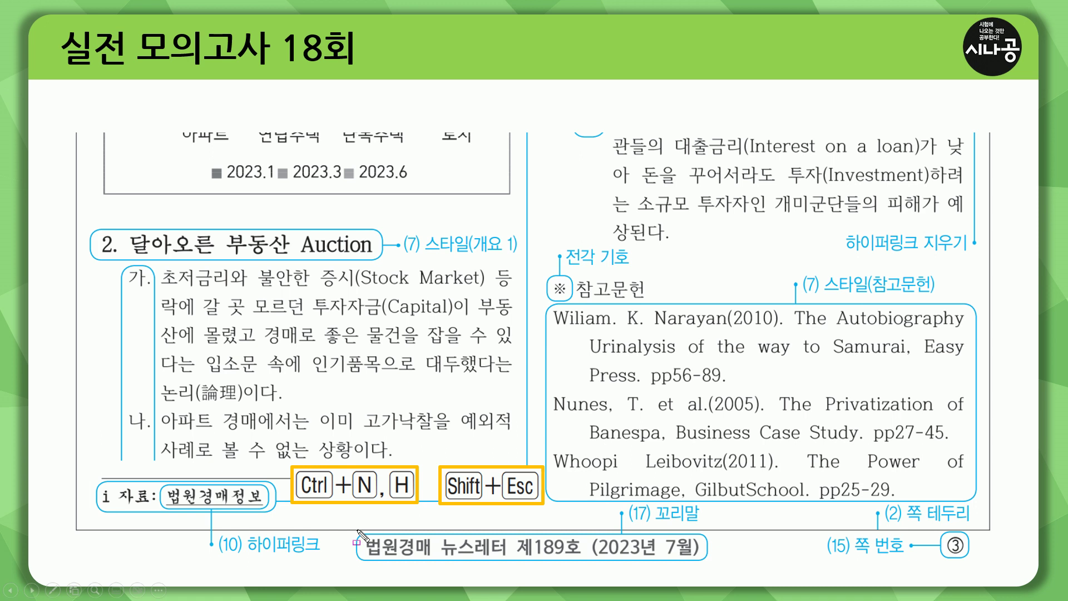
{"action": "mouse_move", "coordinate": [357, 530]}
{"action": "left_mouse_down"}
{"action": "mouse_move", "coordinate": [406, 560]}
{"action": "mouse_move", "coordinate": [709, 562]}
{"action": "left_mouse_up"}
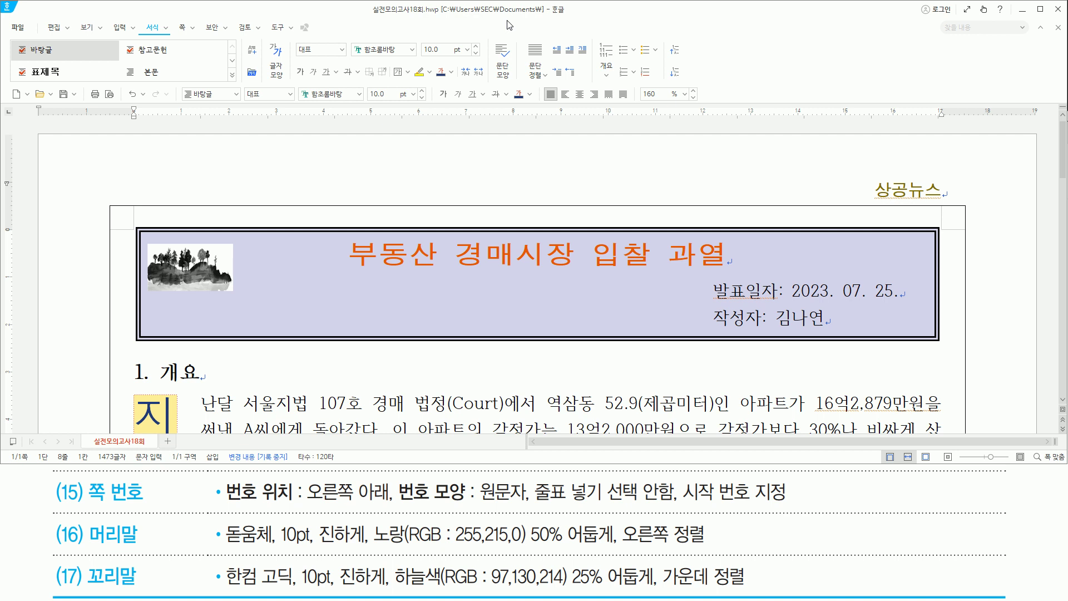
Create an empty 꼬리말 (footer) on both pages (양쪽) using Ctrl+N, H
{"action": "key", "text": "ctrl+n"}
{"action": "key", "text": "h"}
{"action": "key", "text": "alt+f"}
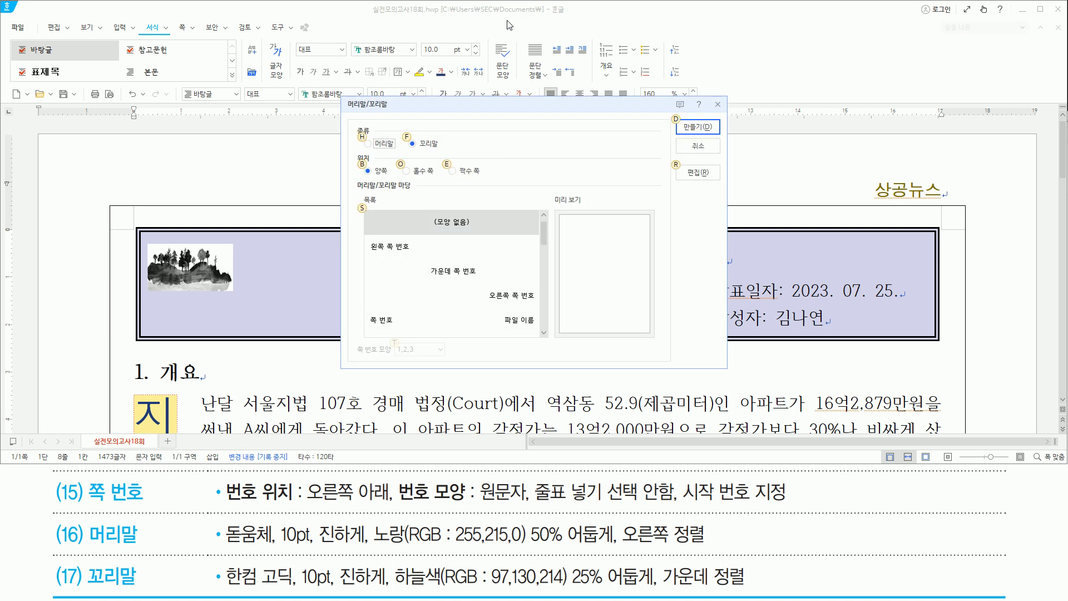
{"action": "left_click_drag", "start_coordinate": [409, 152], "coordinate": [444, 152]}
{"action": "key", "text": "Escape"}
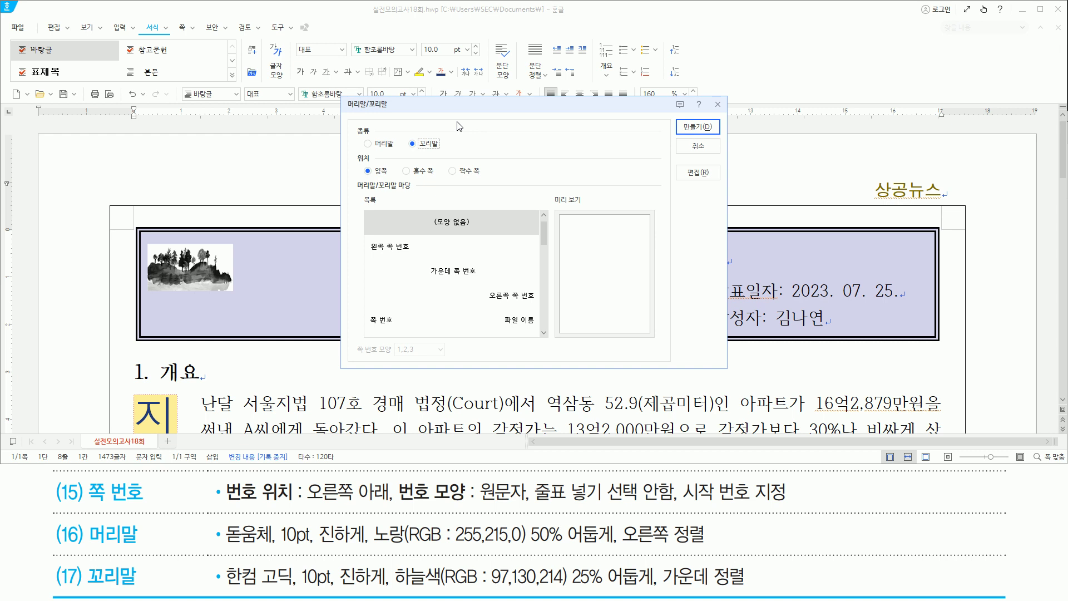
{"action": "key", "text": "Return"}
{"action": "mouse_move", "coordinate": [109, 296]}
{"action": "left_mouse_down"}
{"action": "mouse_move", "coordinate": [512, 381]}
{"action": "mouse_move", "coordinate": [948, 404]}
{"action": "left_mouse_up"}
Enter '법원경매 뉴스레터 제189호 (2023년 7월)' in the footer and select the whole line
{"action": "key", "text": "Escape"}
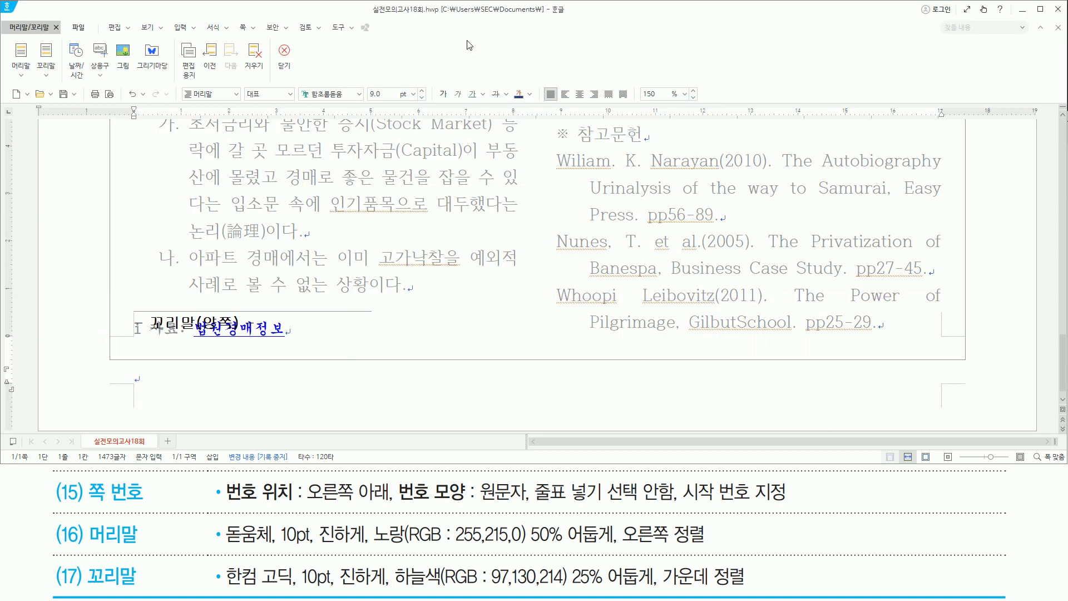
{"action": "type", "text": "법원경매 뉴스레터 제189호 ("}
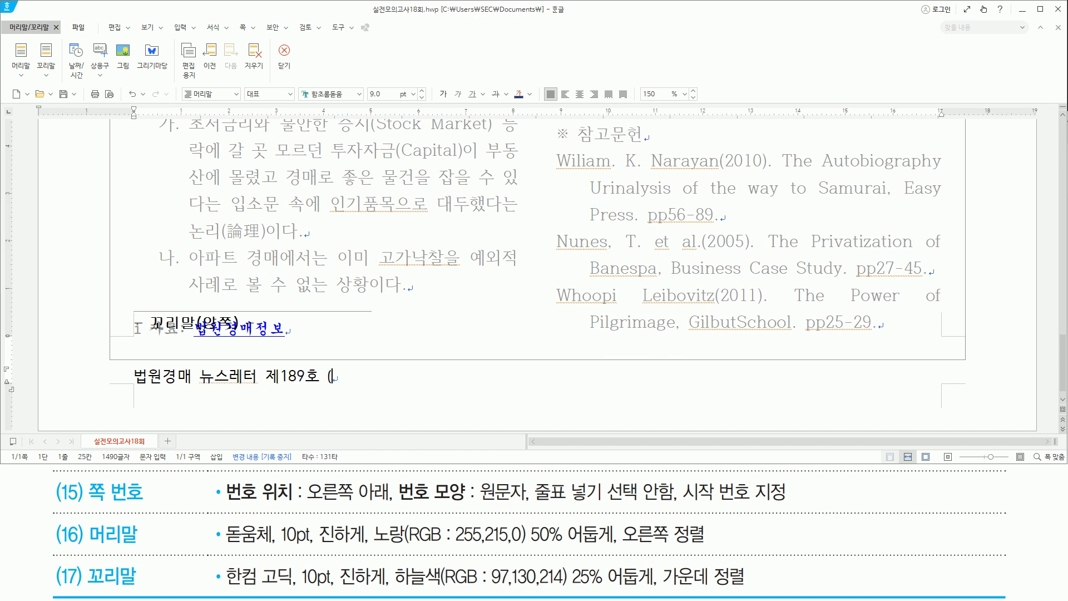
{"action": "type", "text": "2023ㄴ년 7월)"}
{"action": "key", "text": "shift+Home"}
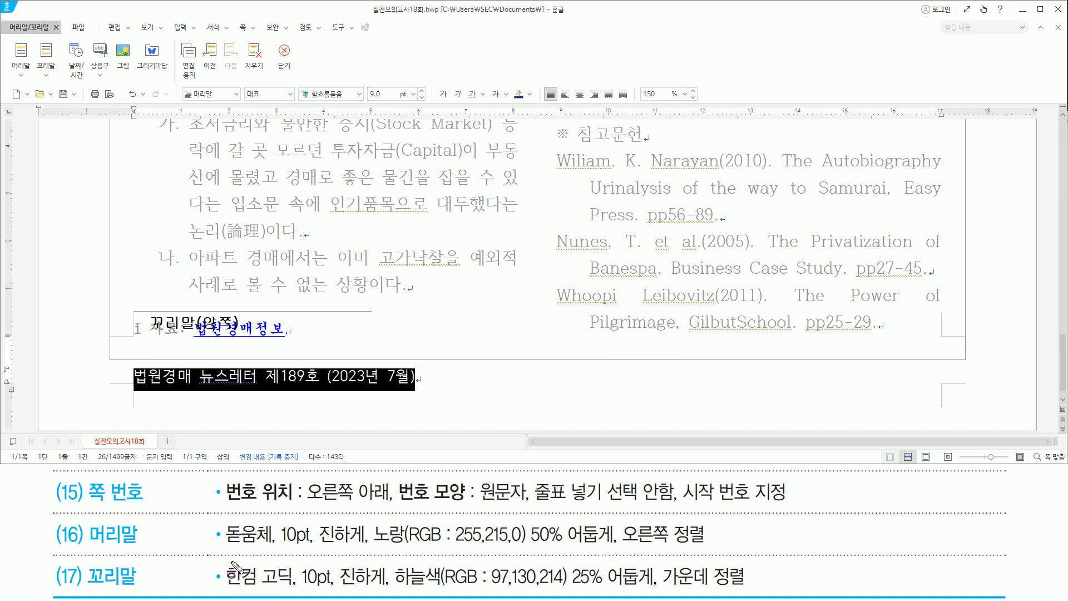
{"action": "mouse_move", "coordinate": [222, 563]}
{"action": "left_mouse_down"}
{"action": "mouse_move", "coordinate": [459, 588]}
{"action": "mouse_move", "coordinate": [749, 585]}
{"action": "left_mouse_up"}
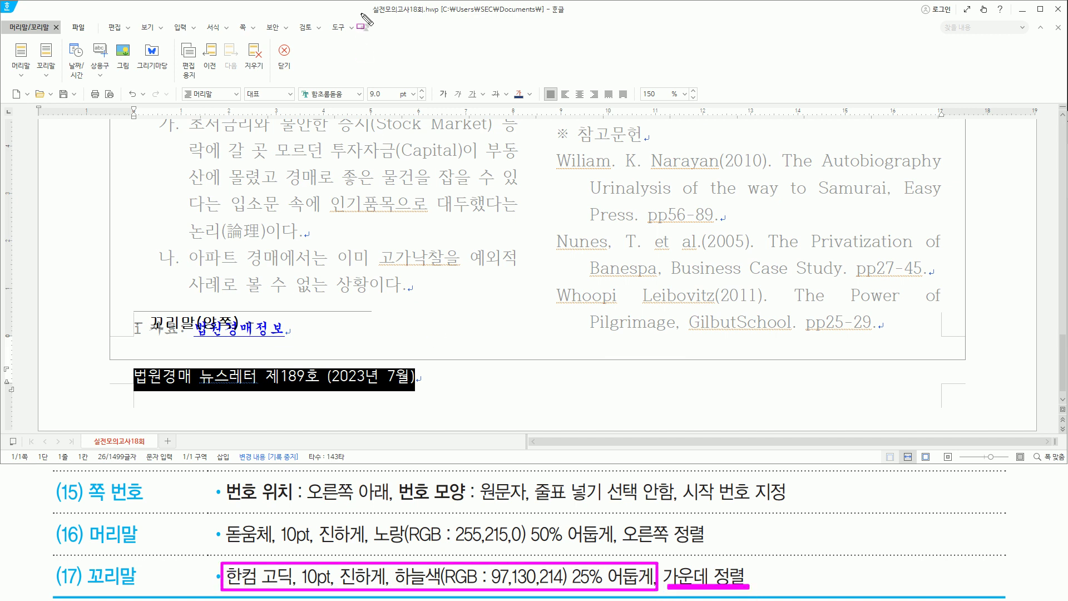
{"action": "key", "text": "Escape"}
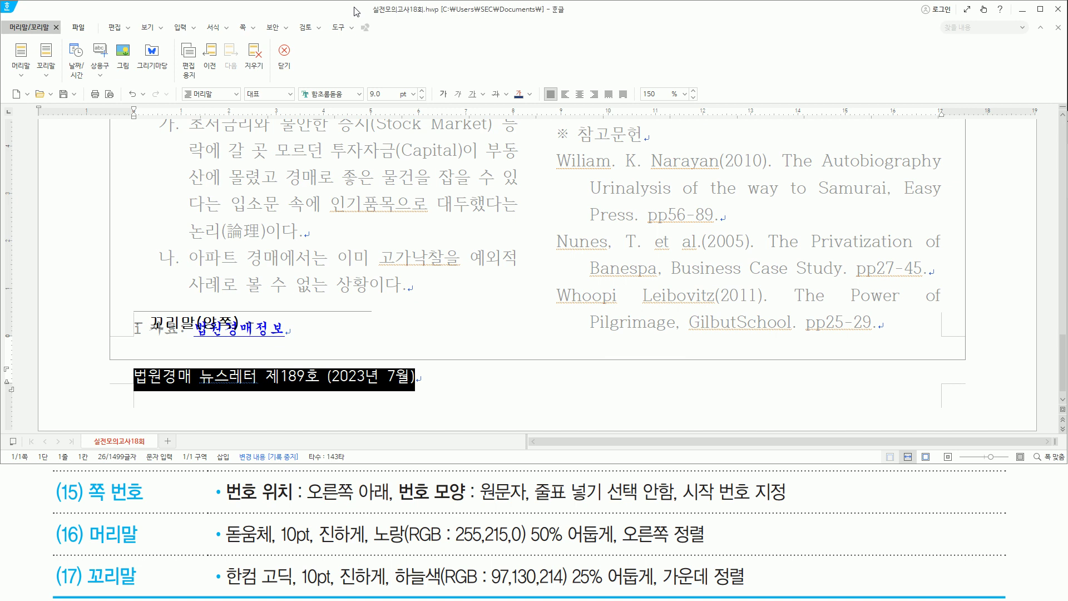
Format the footer line as 한컴 고딕, 10 pt, bold, in 하늘색 25% darker
{"action": "key", "text": "alt+l"}
{"action": "type", "text": "한"}
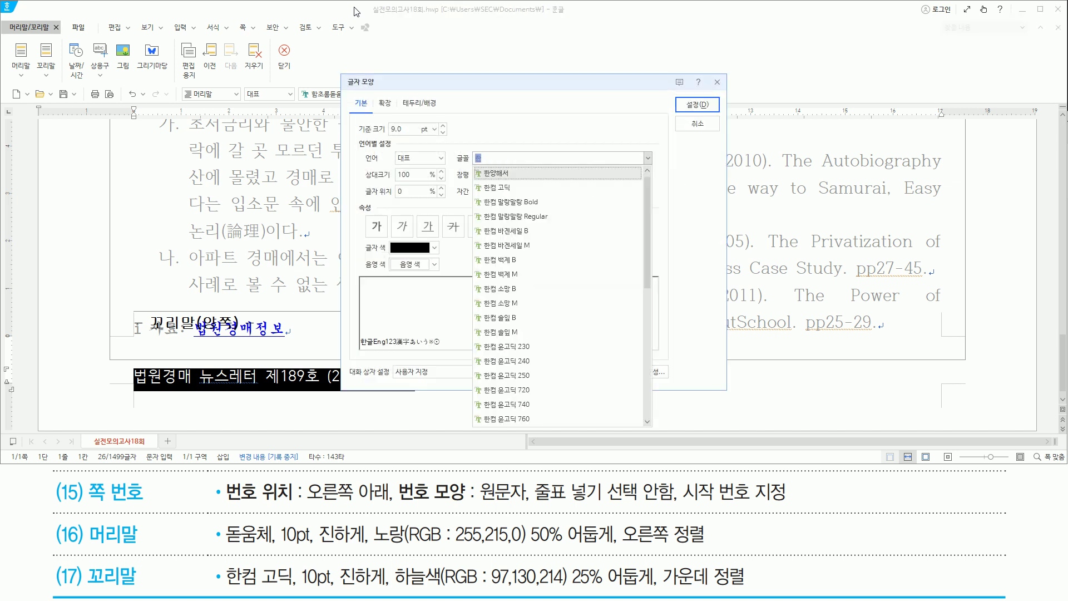
{"action": "type", "text": "컴 고딕"}
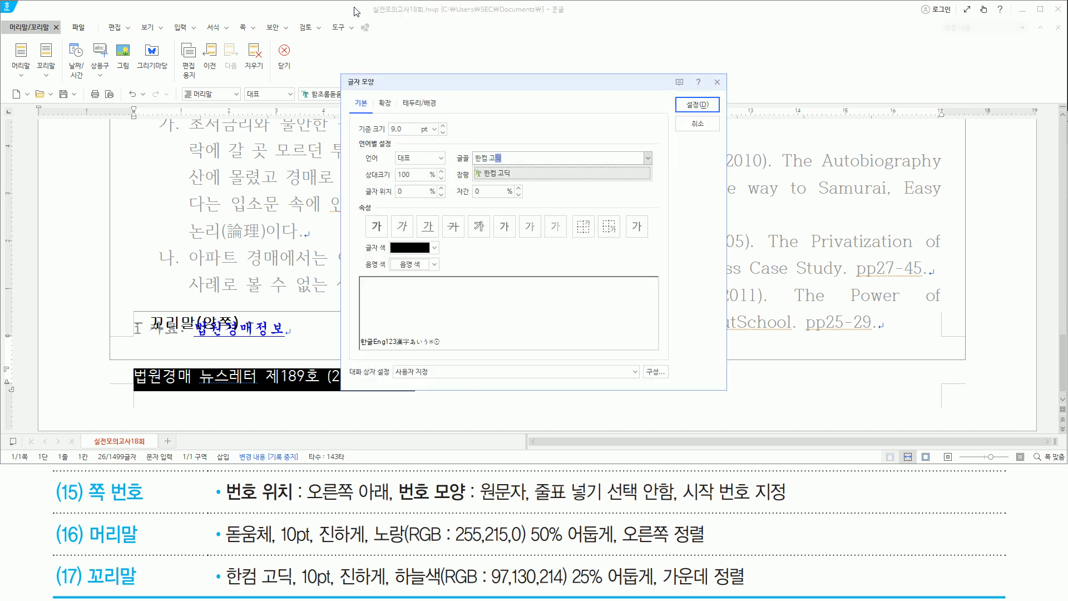
{"action": "key", "text": "Return"}
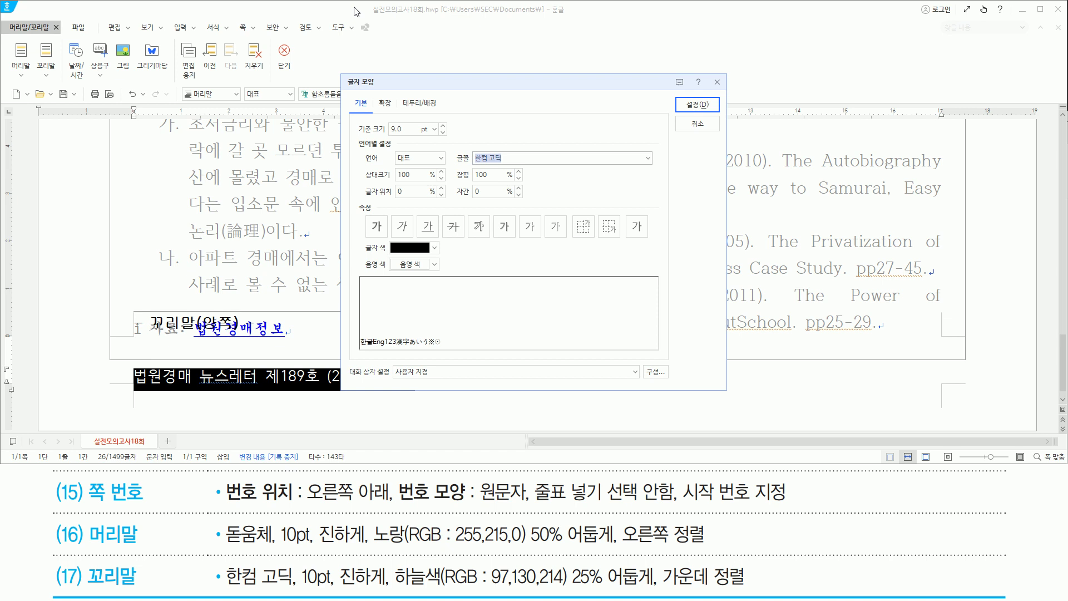
{"action": "key", "text": "alt"}
{"action": "type", "text": "z10"}
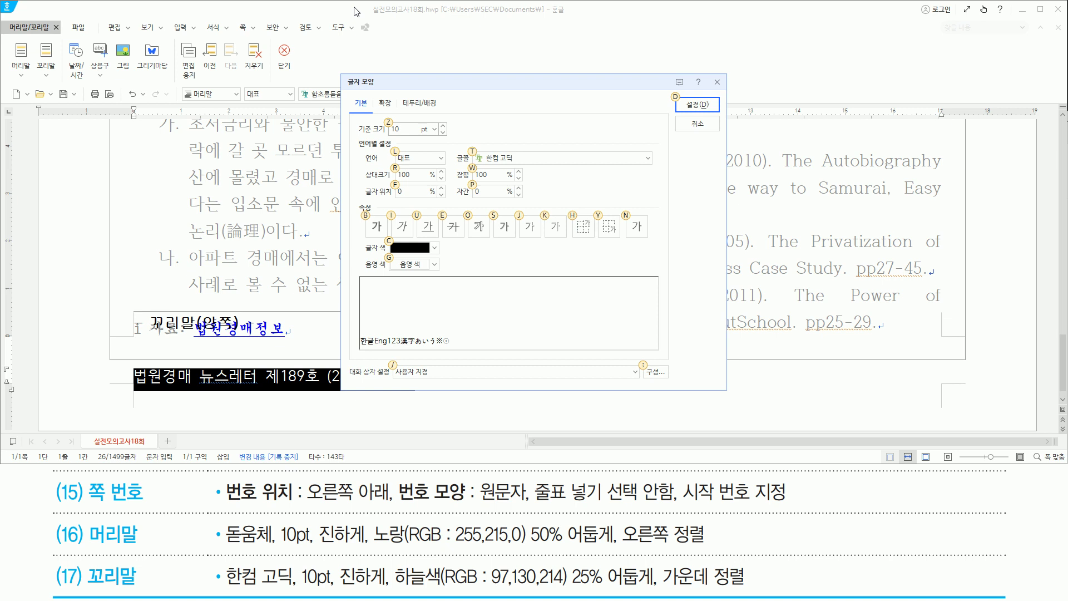
{"action": "key", "text": "alt+b"}
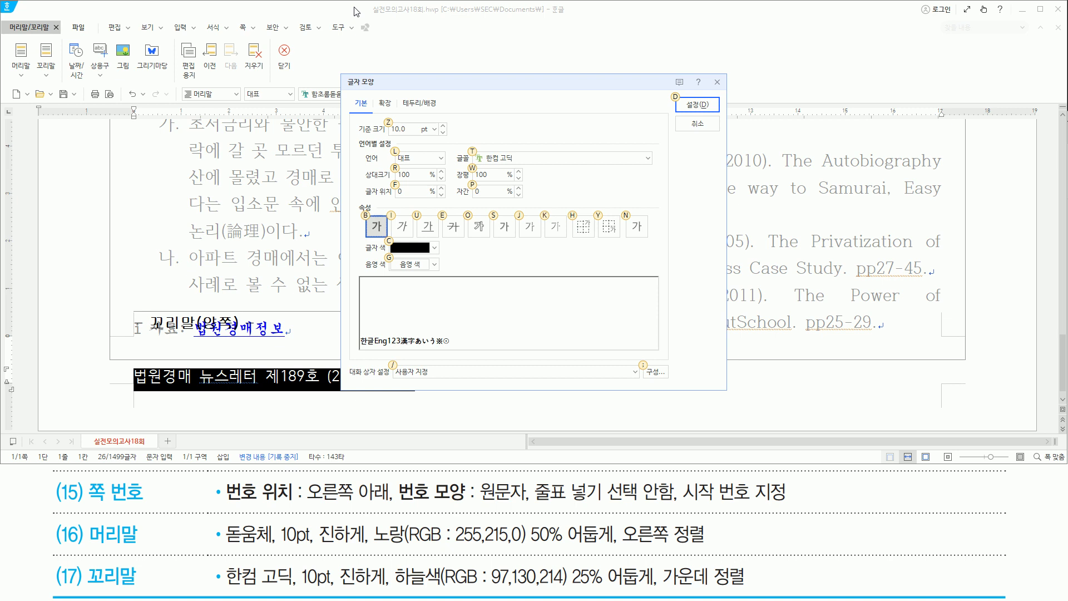
{"action": "left_click", "coordinate": [419, 250]}
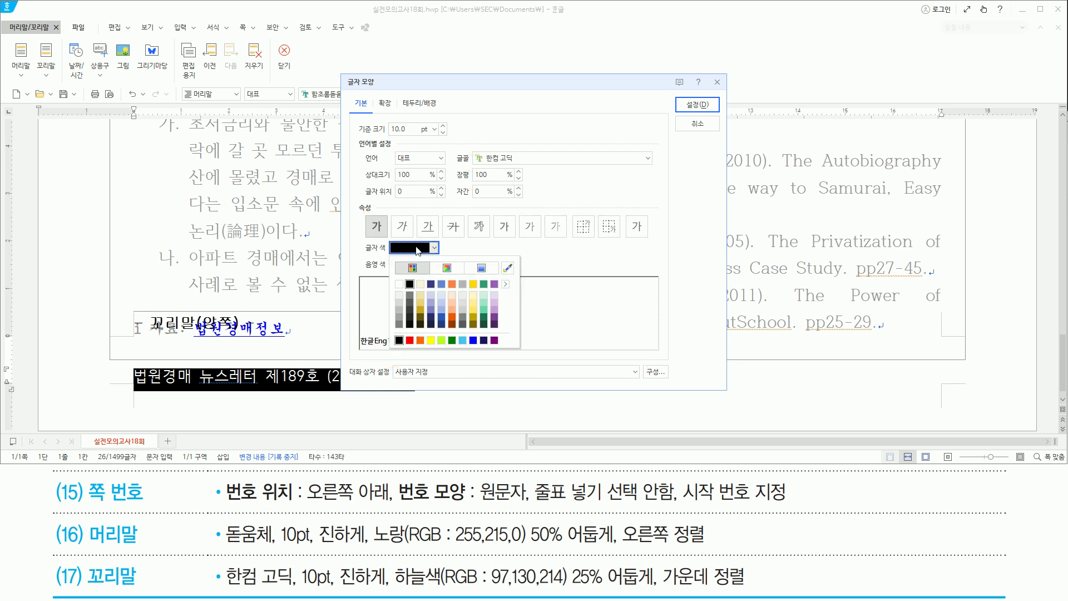
{"action": "left_click", "coordinate": [441, 318]}
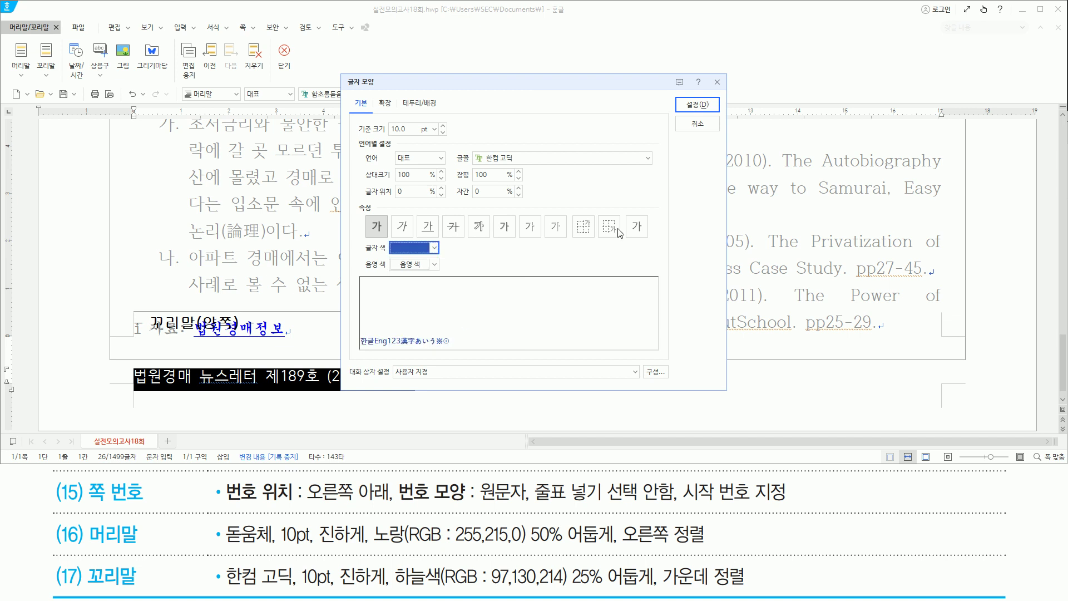
{"action": "left_click", "coordinate": [702, 108]}
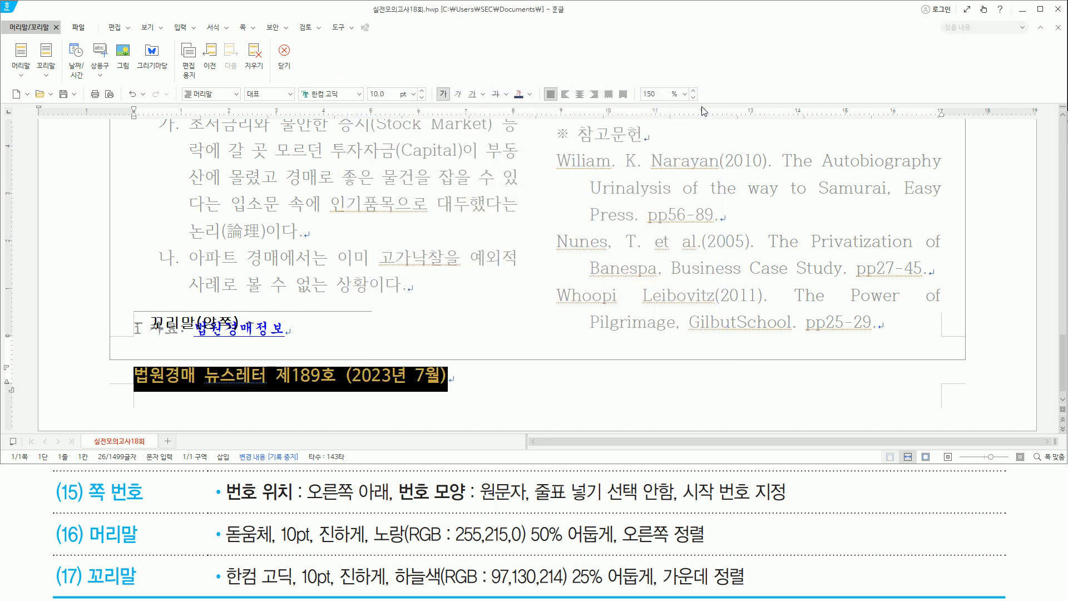
Centre-align the footer line and exit footer editing
{"action": "key", "text": "ctrl+shift+c"}
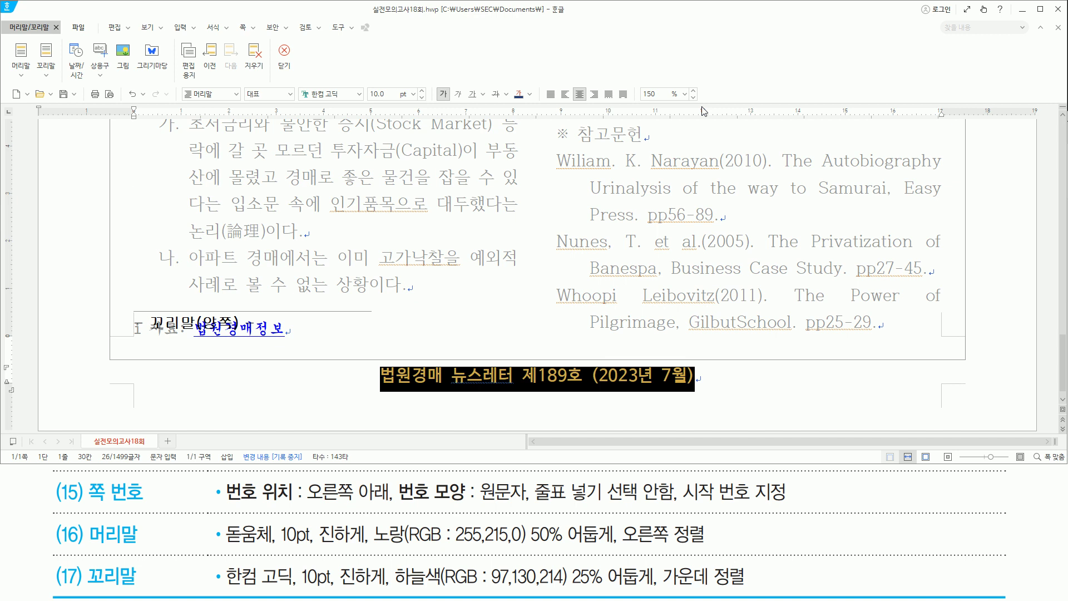
{"action": "key", "text": "shift+Escape"}
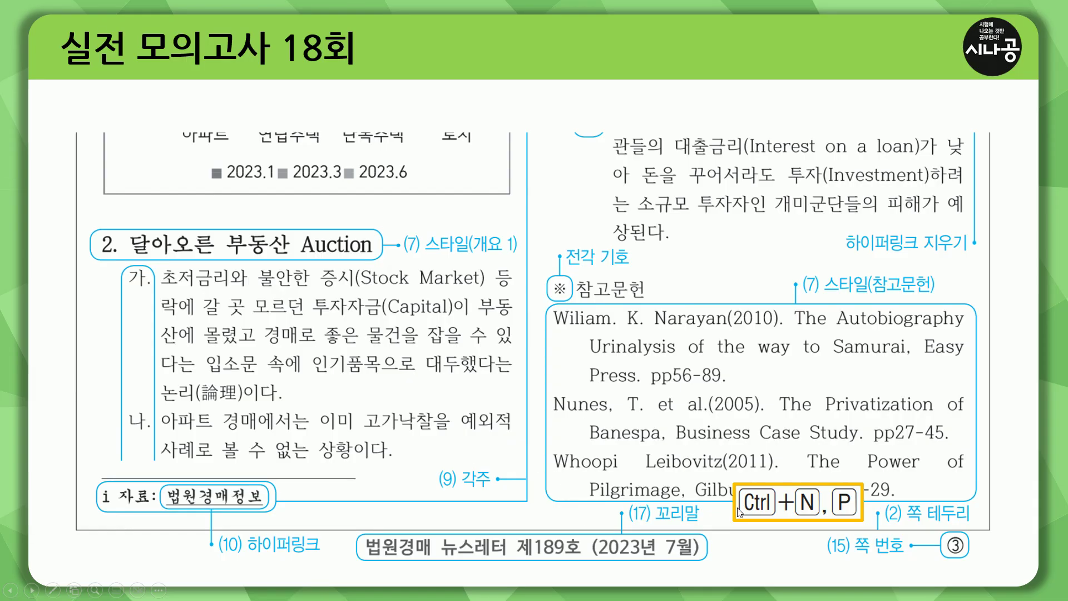
Insert bottom-right ①,②,③ page numbers without dashes, starting at 3
{"action": "left_click_drag", "start_coordinate": [943, 559], "coordinate": [972, 560]}
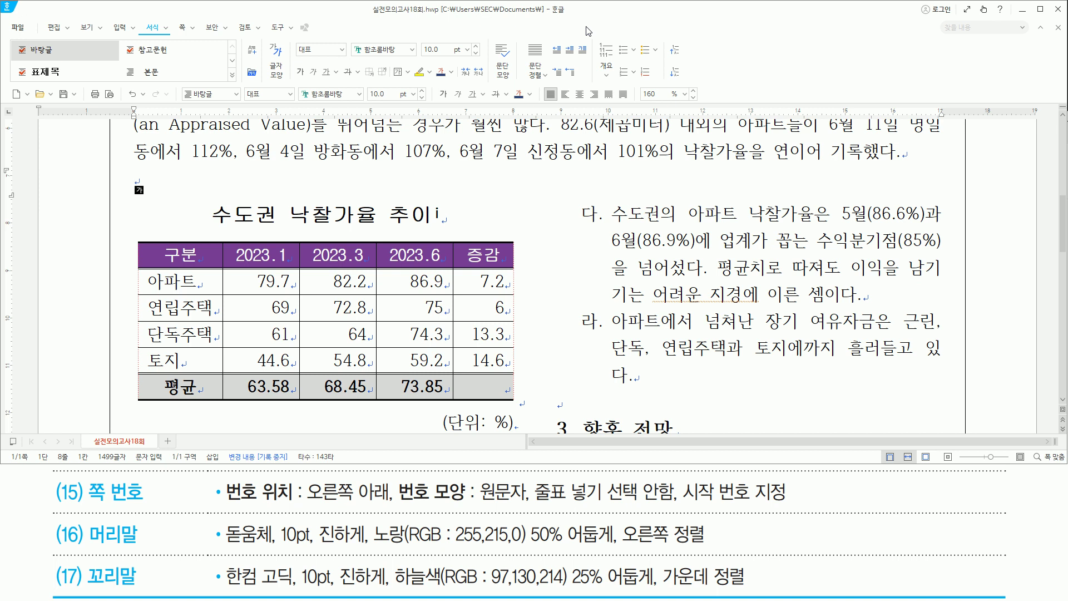
{"action": "key", "text": "ctrl+n"}
{"action": "key", "text": "p"}
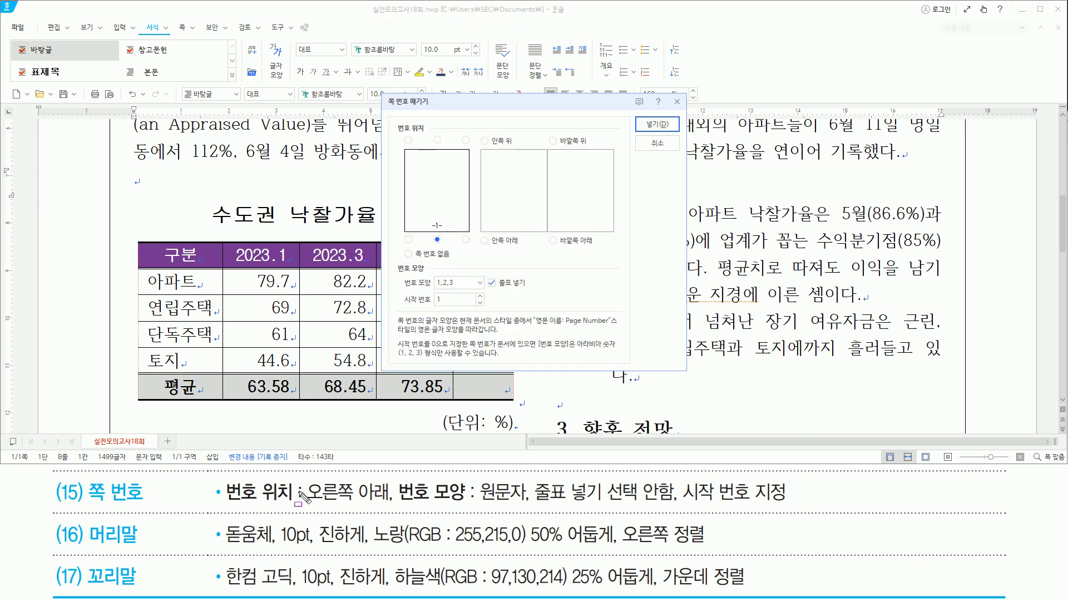
{"action": "left_click", "coordinate": [465, 240]}
{"action": "left_click", "coordinate": [457, 282]}
{"action": "left_click", "coordinate": [456, 304]}
{"action": "left_click", "coordinate": [493, 285]}
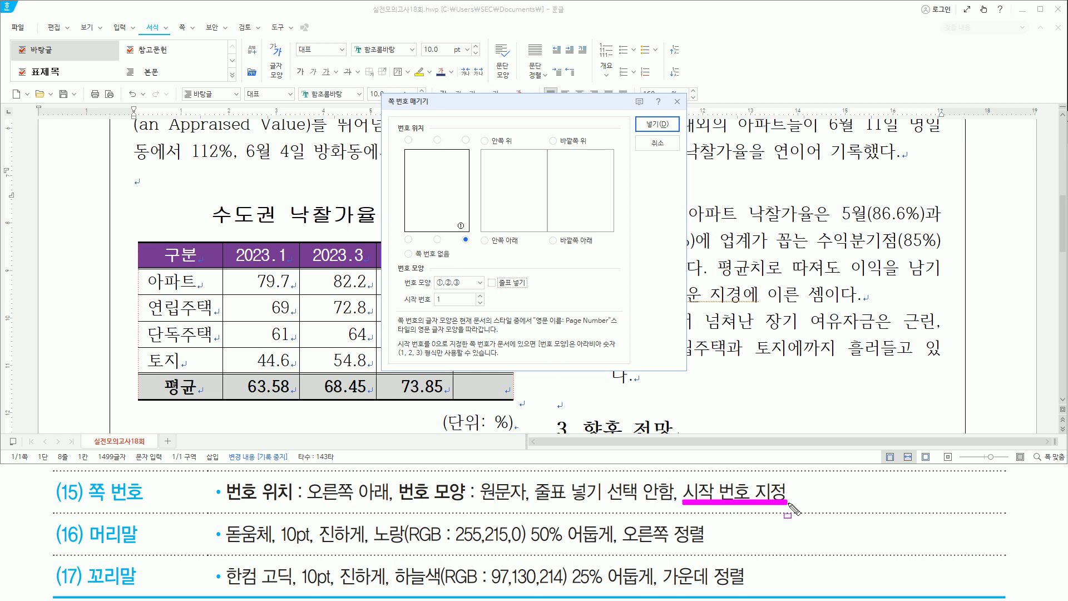
{"action": "double_click", "coordinate": [481, 298]}
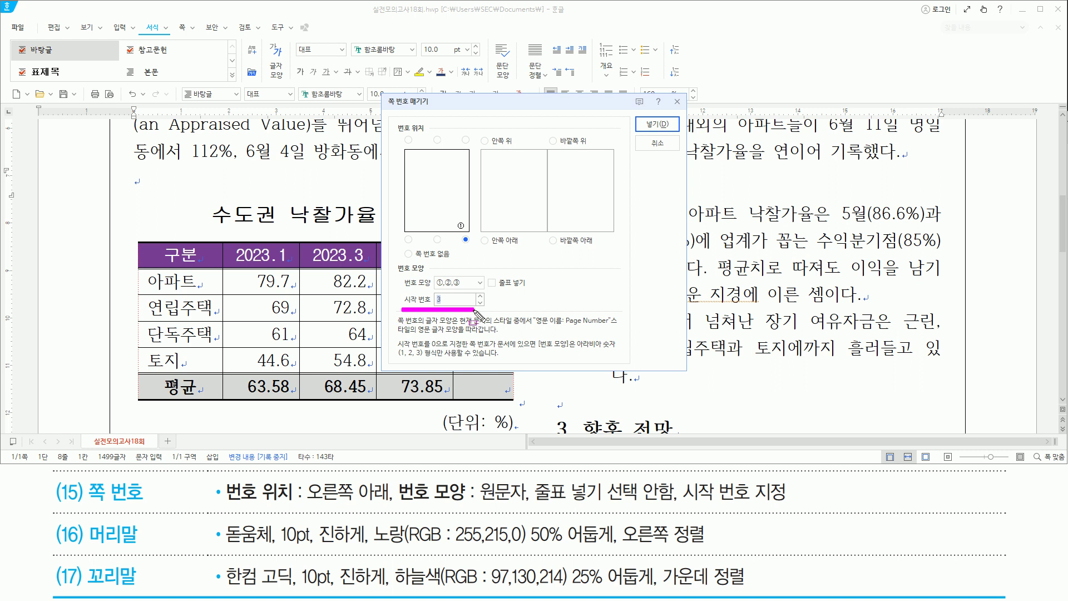
{"action": "left_click", "coordinate": [674, 130]}
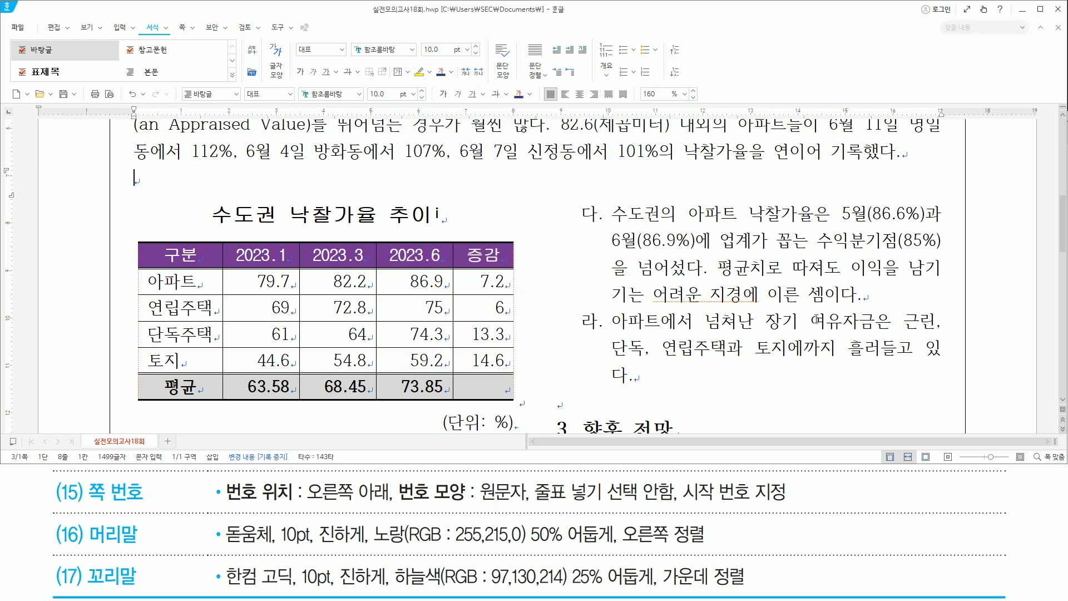
Check the circled ③ at the bottom right of page 3, then maximize the window
{"action": "scroll", "coordinate": [814, 311], "scroll_direction": "down", "scroll_amount": 6}
{"action": "left_click_drag", "start_coordinate": [918, 354], "coordinate": [956, 382]}
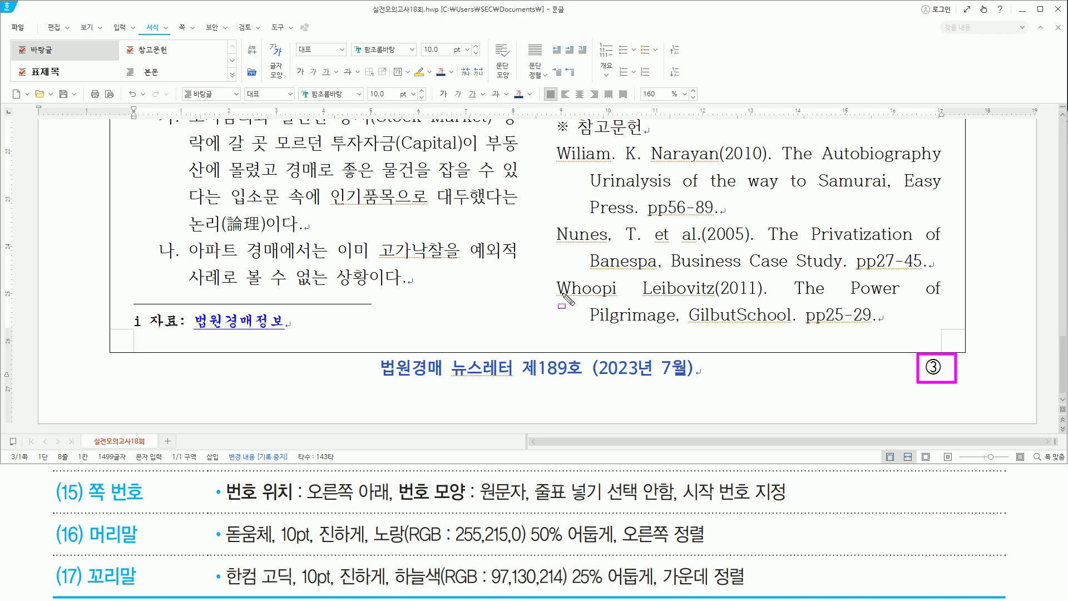
{"action": "key", "text": "Escape"}
{"action": "double_click", "coordinate": [554, 13]}
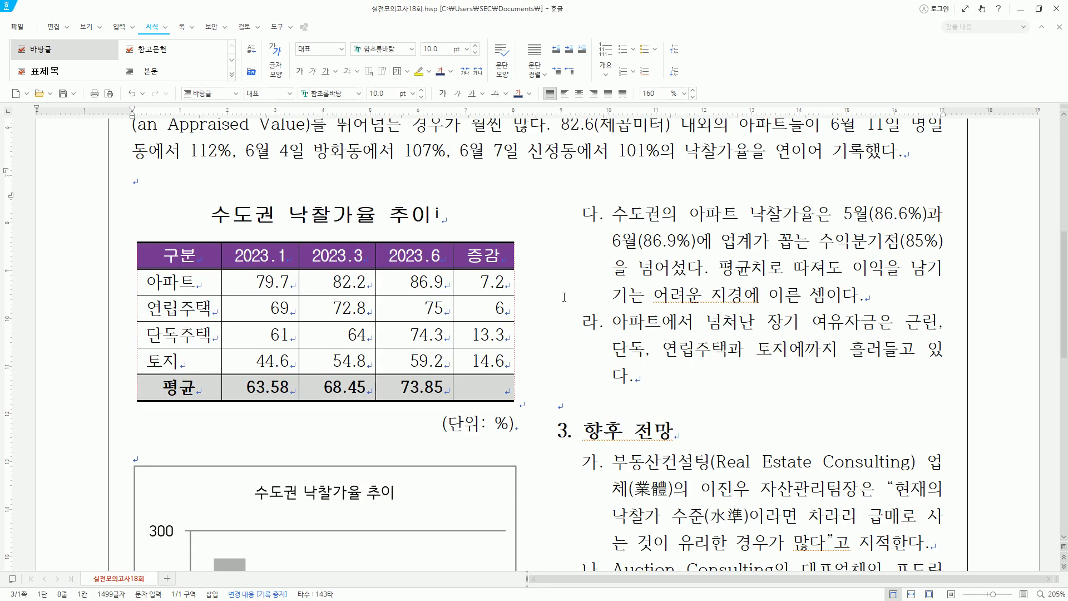
{"action": "scroll", "coordinate": [573, 298], "scroll_direction": "down", "scroll_amount": 8}
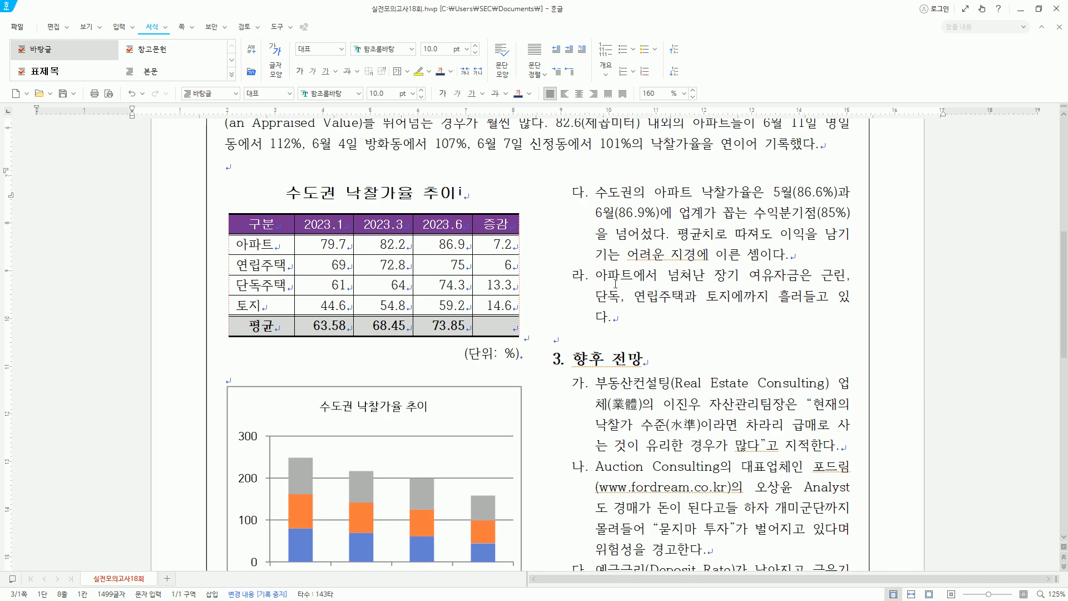
{"action": "scroll", "coordinate": [693, 270], "scroll_direction": "down", "scroll_amount": 3}
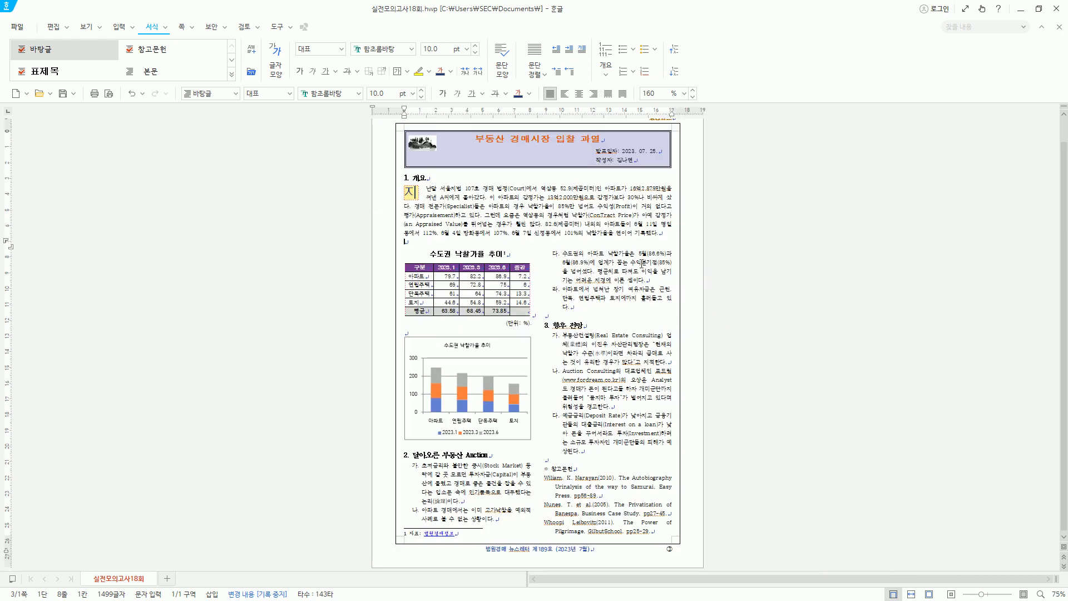
{"action": "mouse_move", "coordinate": [663, 181]}
{"action": "left_mouse_down"}
{"action": "mouse_move", "coordinate": [675, 234]}
{"action": "mouse_move", "coordinate": [678, 446]}
{"action": "left_mouse_up"}
{"action": "left_click_drag", "start_coordinate": [660, 468], "coordinate": [677, 529]}
{"action": "left_click_drag", "start_coordinate": [523, 452], "coordinate": [534, 525]}
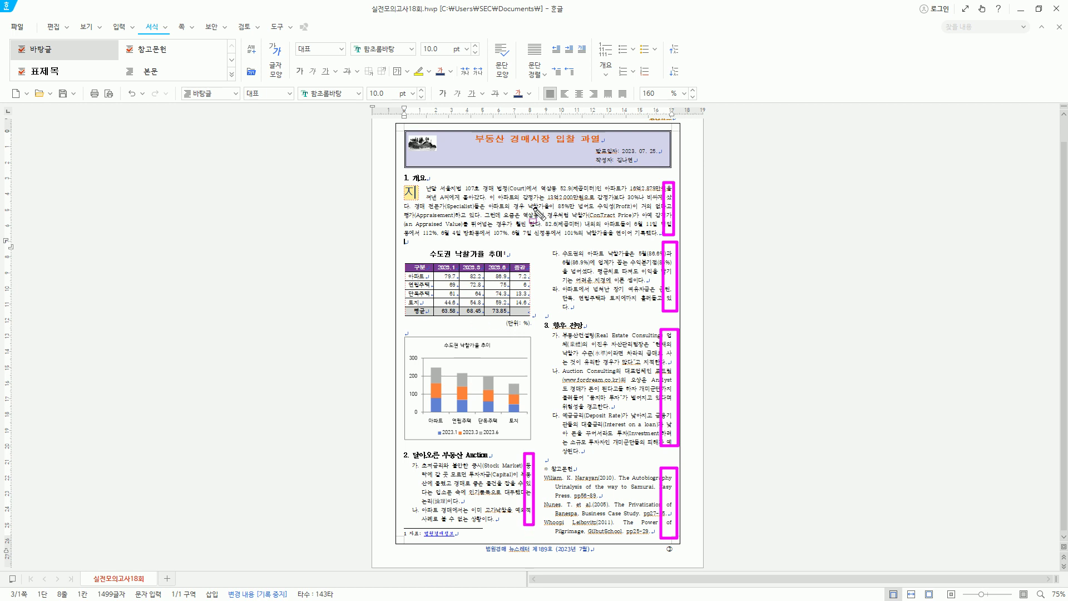
{"action": "key", "text": "Escape"}
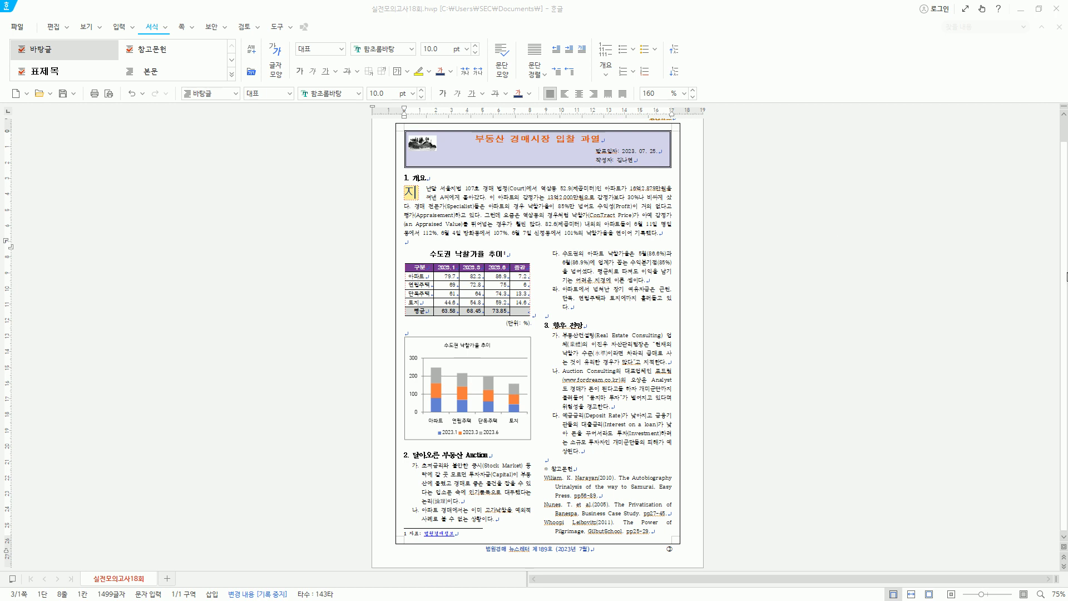
{"action": "scroll", "coordinate": [1063, 276], "scroll_direction": "up", "scroll_amount": 1}
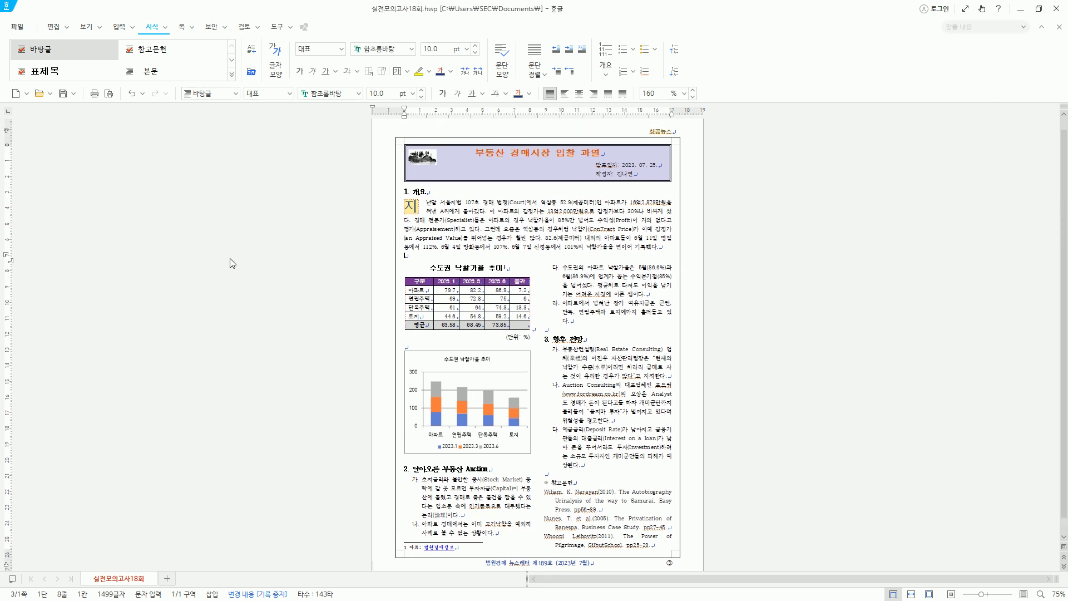
{"action": "left_click", "coordinate": [407, 256]}
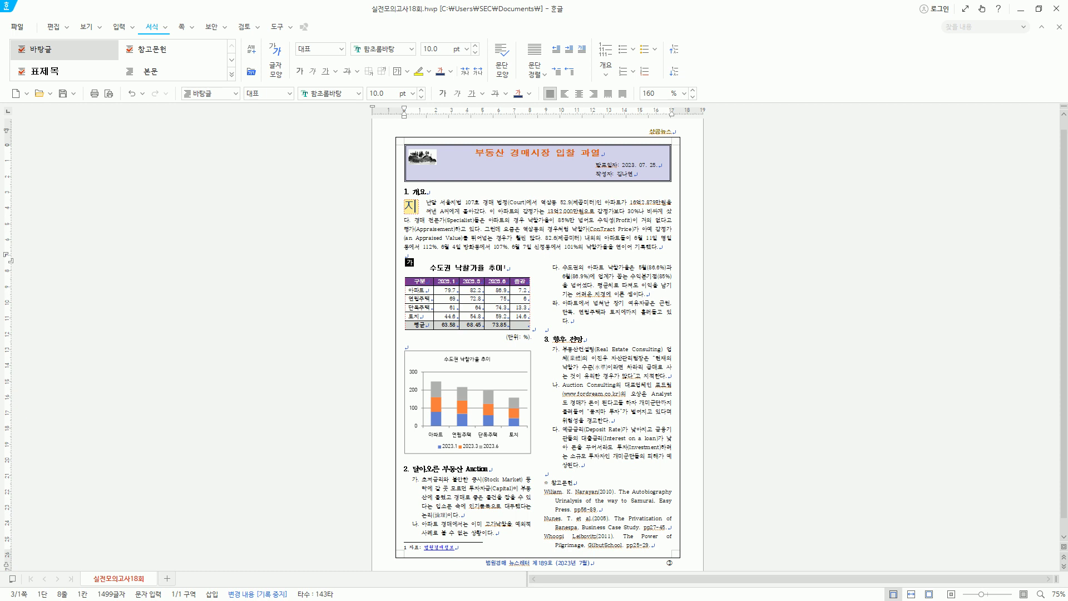